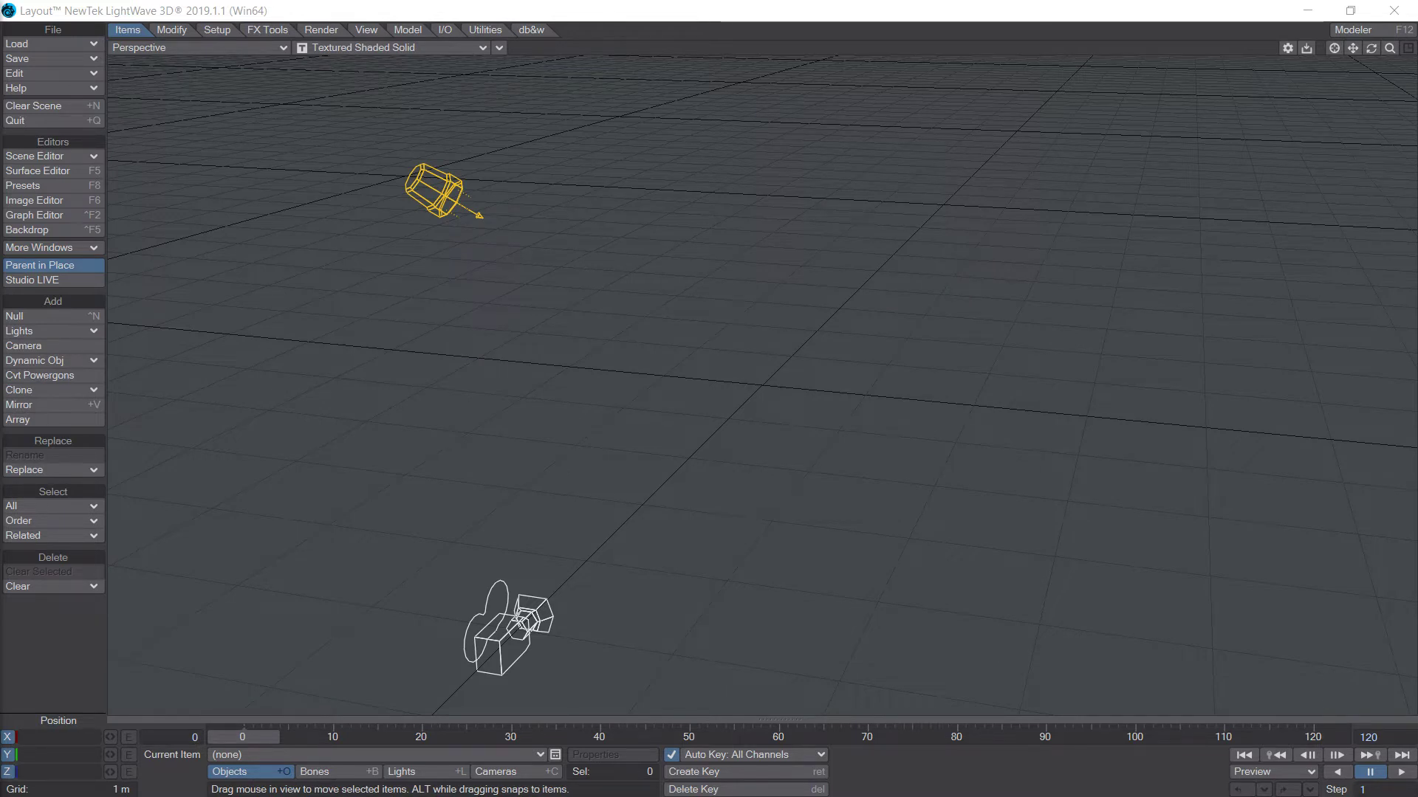
Load the recent scene S-Tk_2DProximity.lws.
{"action": "left_click", "coordinate": [76, 46]}
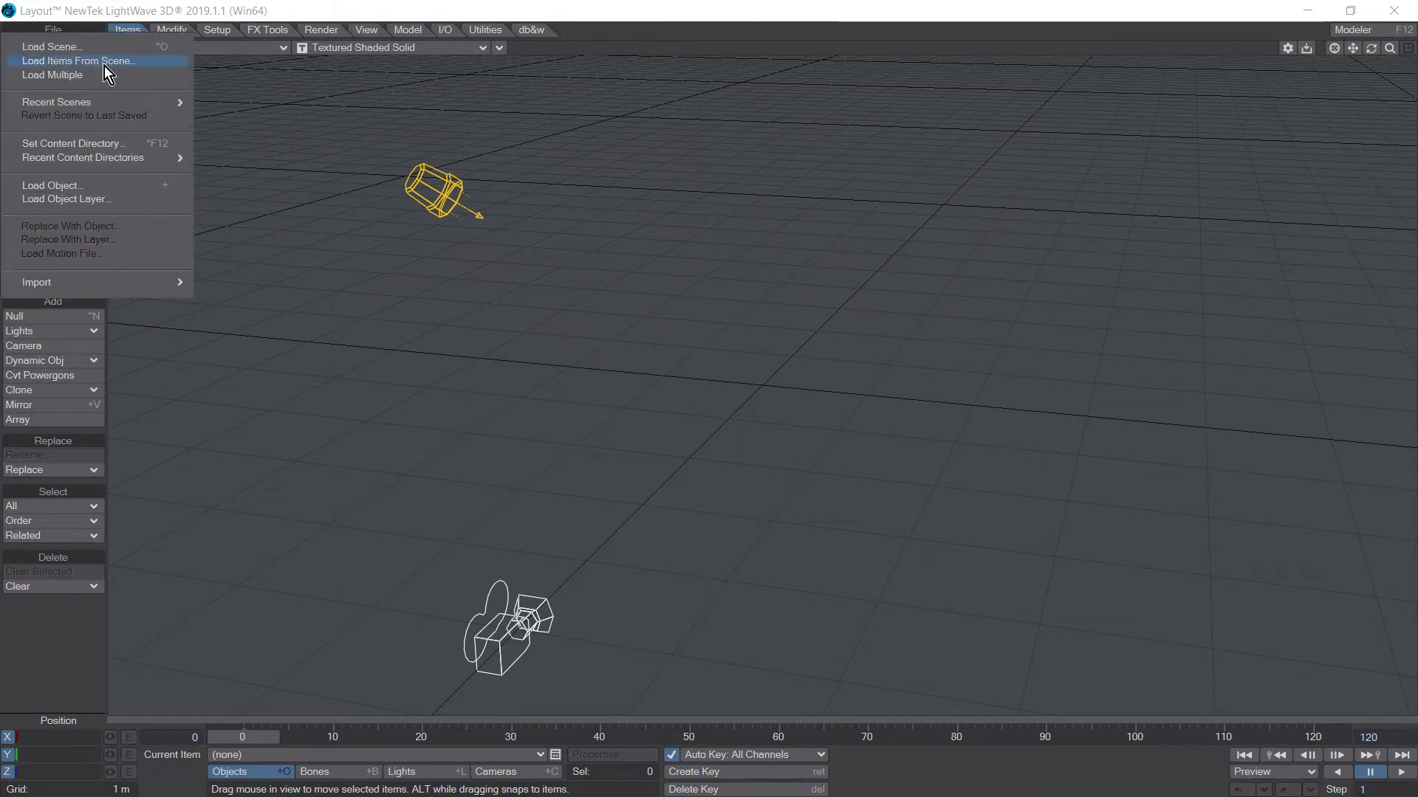
{"action": "mouse_move", "coordinate": [130, 103]}
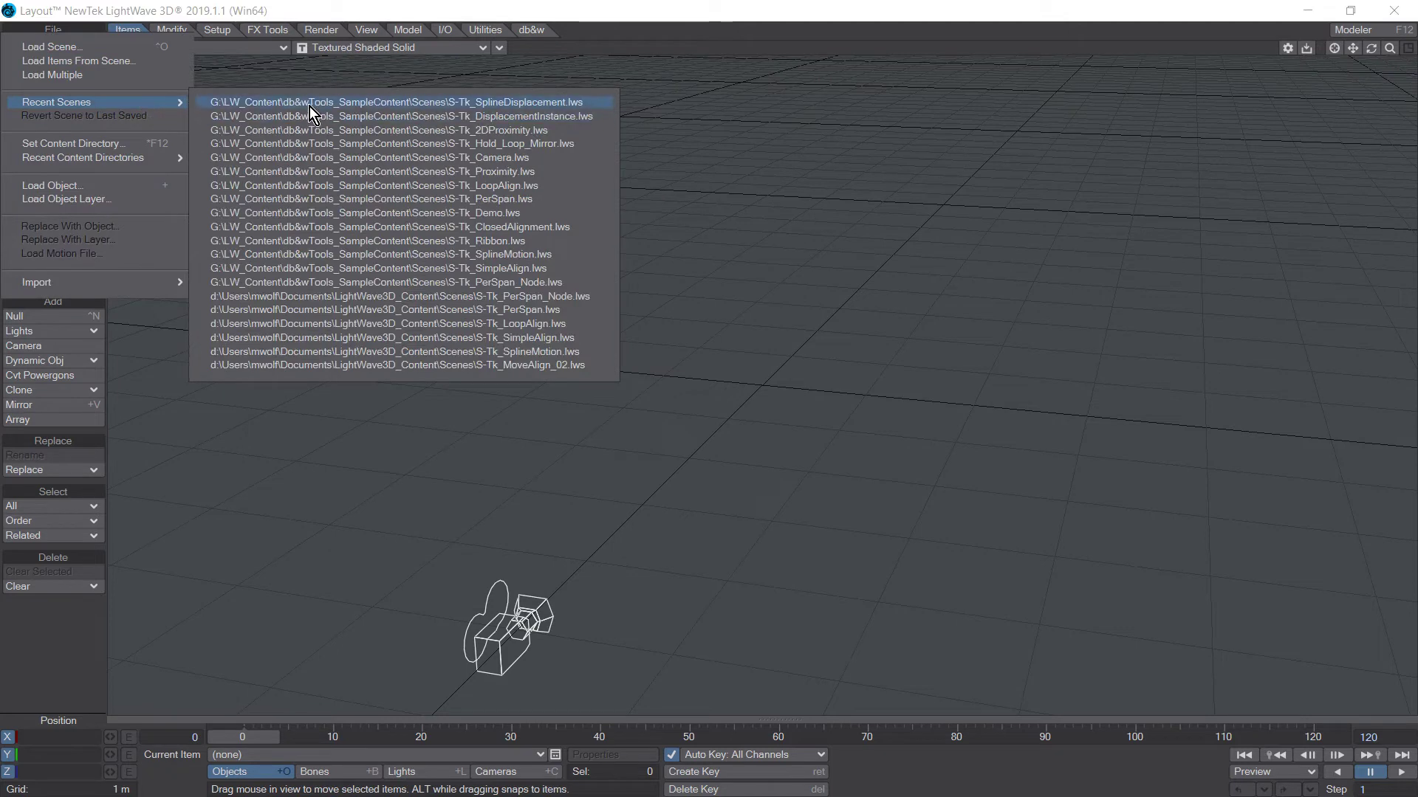
{"action": "left_click", "coordinate": [321, 136]}
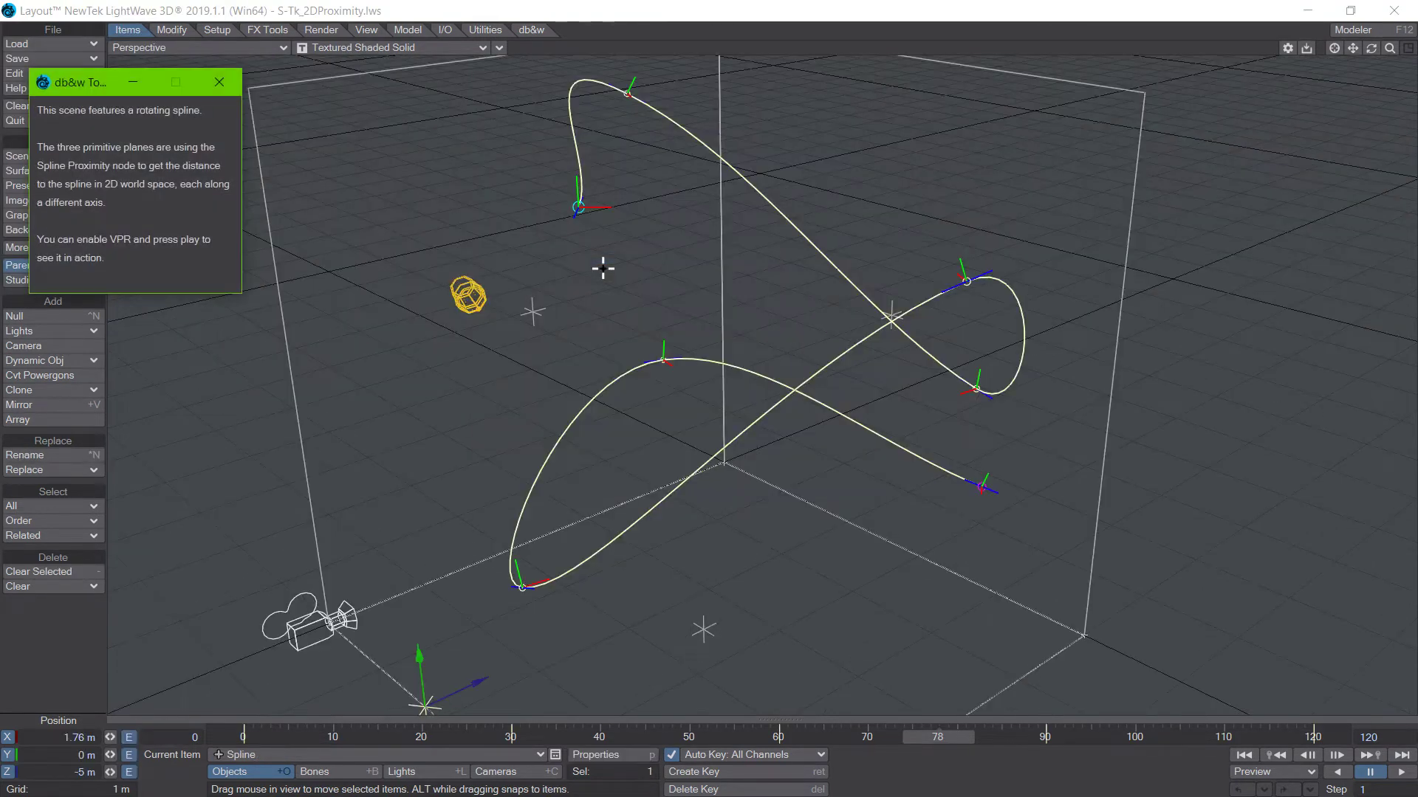
{"action": "left_click", "coordinate": [992, 770]}
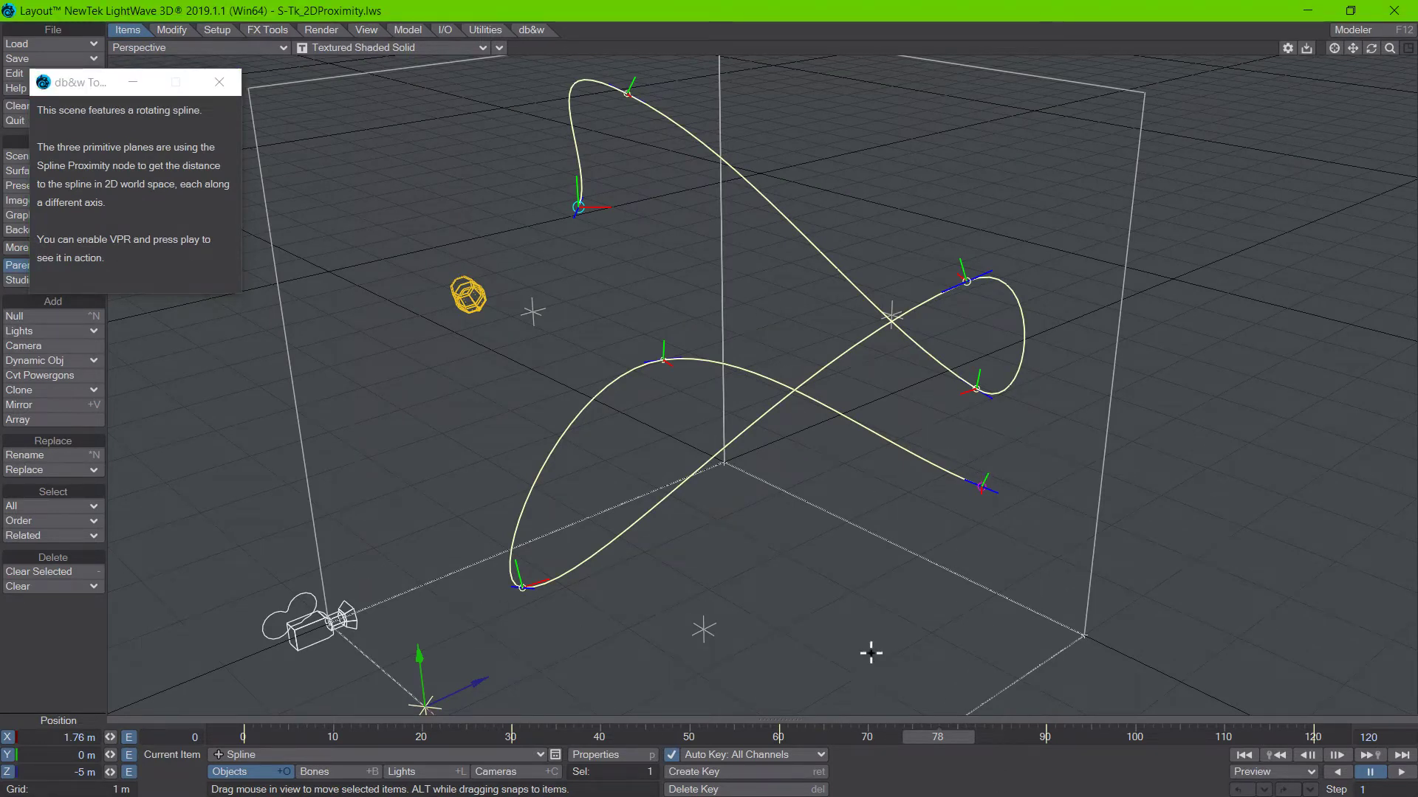
Open the Surface Editor and the node graph of the XY Plane's Default surface, moving both windows low to expose the viewport.
{"action": "key", "text": "F5"}
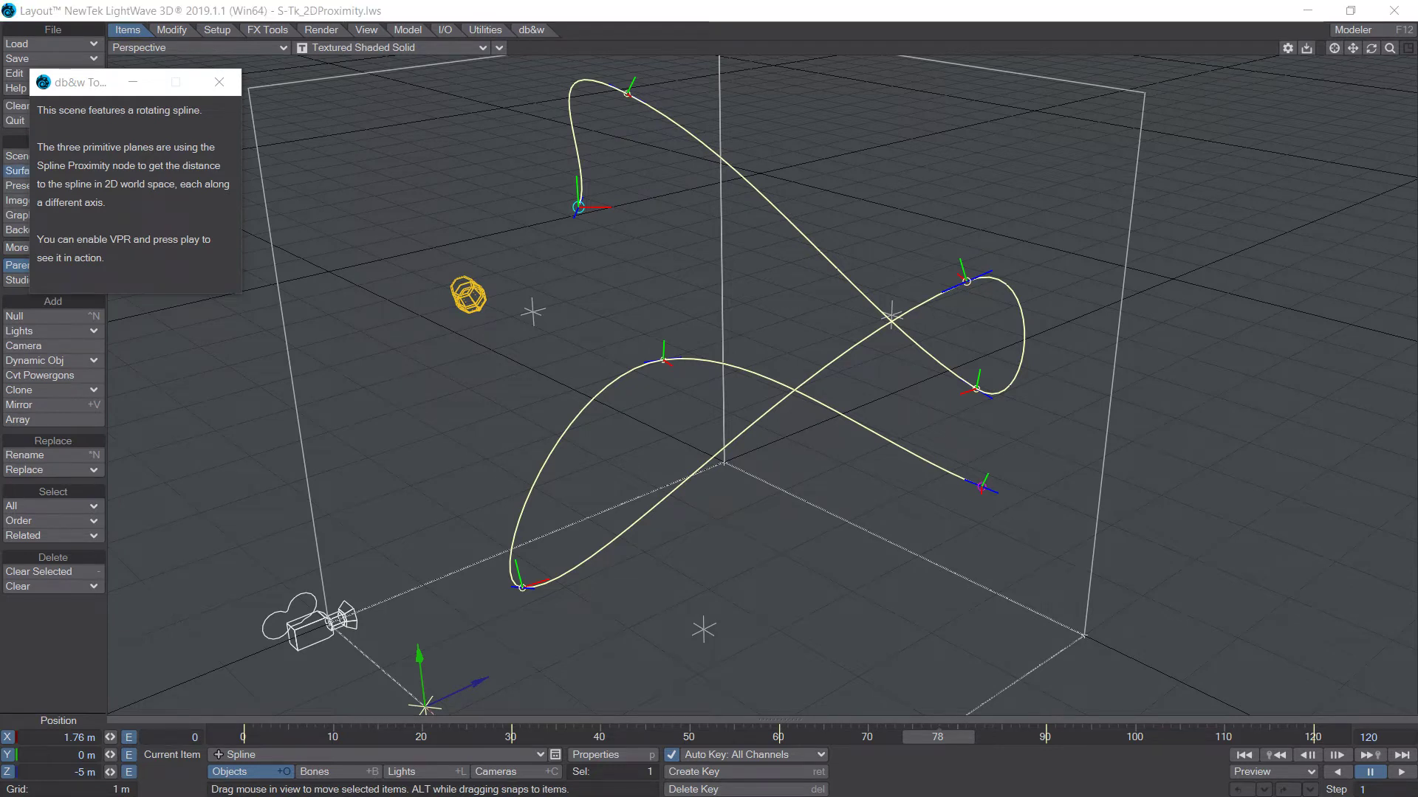
{"action": "double_click", "coordinate": [278, 587]}
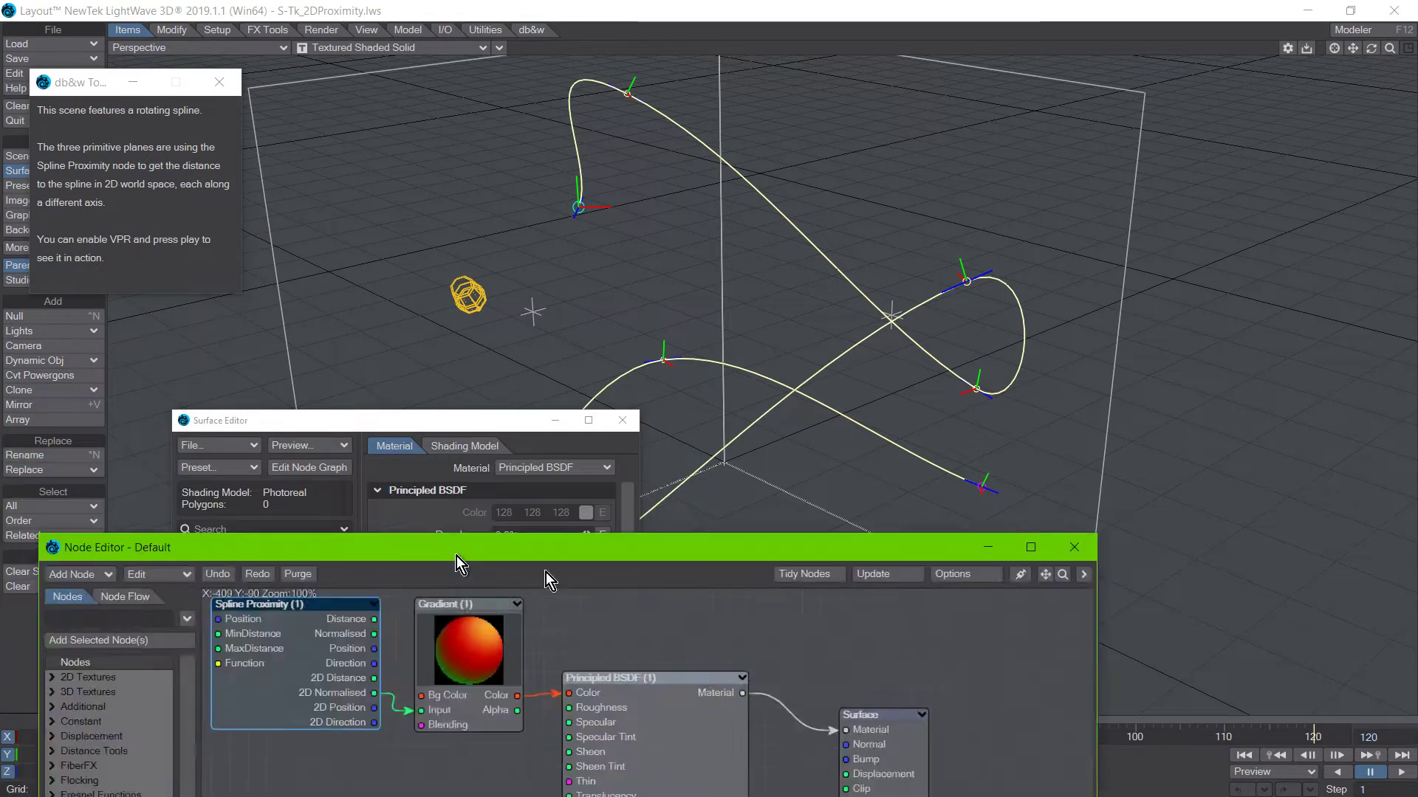
{"action": "left_click_drag", "start_coordinate": [335, 420], "coordinate": [21, 565]}
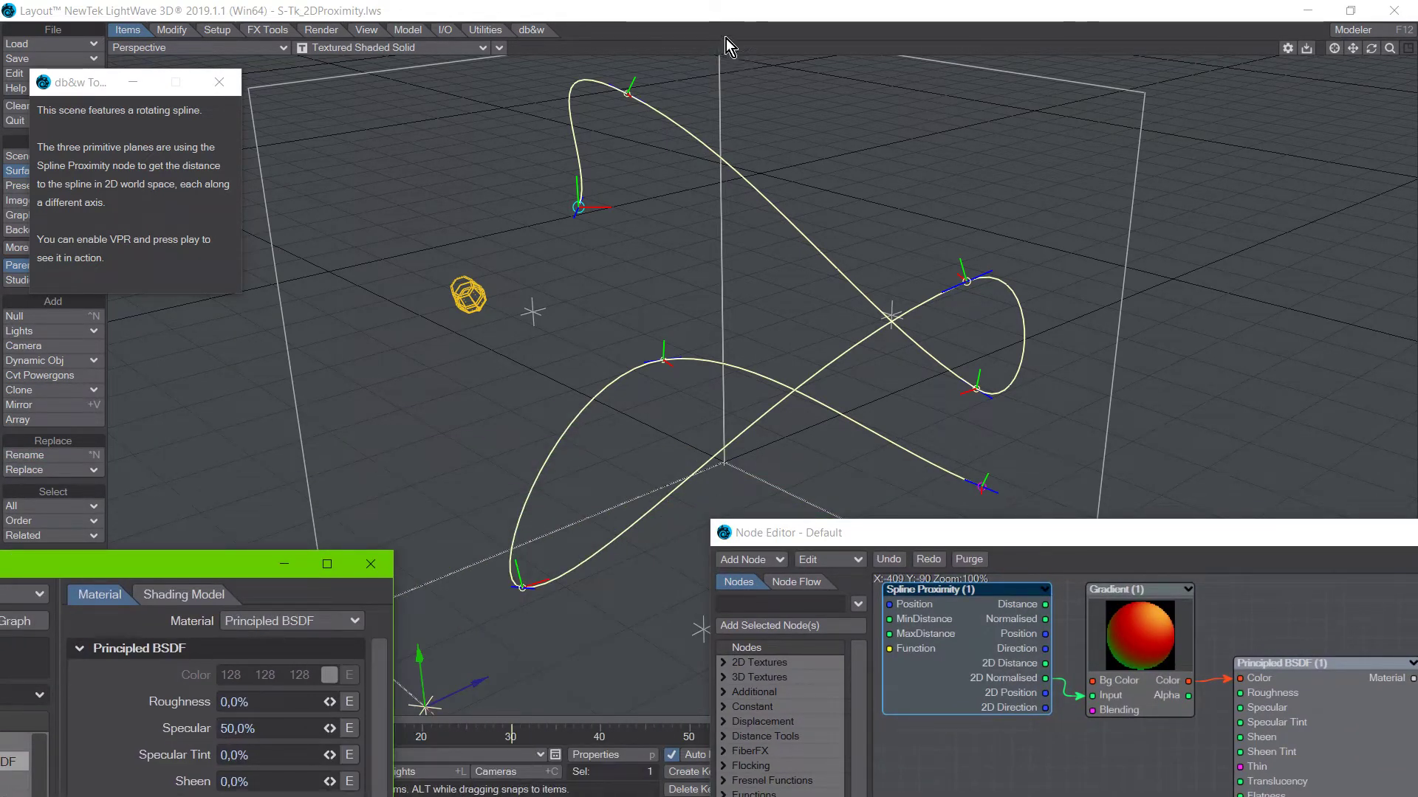
Switch the perspective viewport to VPR rendering and turn on the OpenGL Overlay.
{"action": "left_click", "coordinate": [727, 12]}
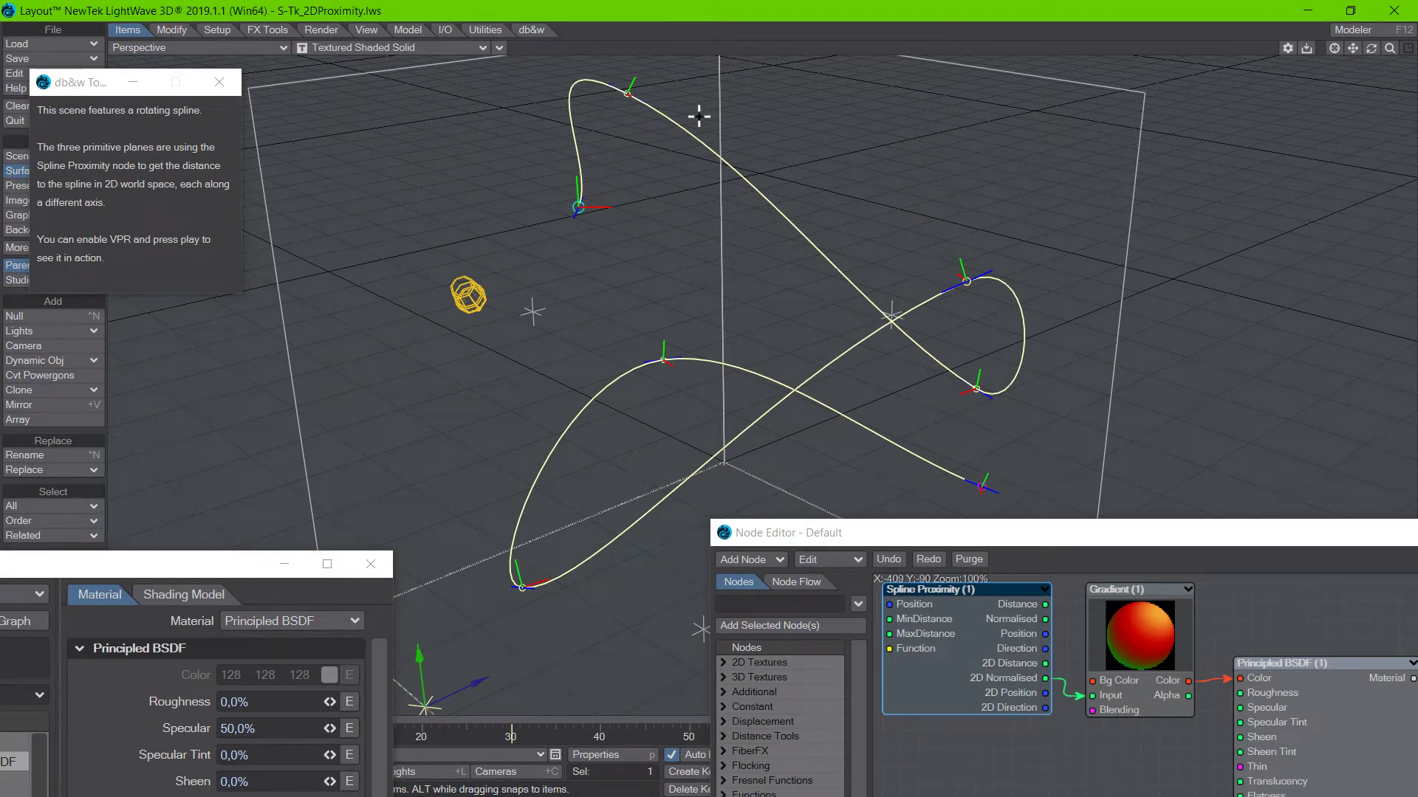
{"action": "key", "text": "ctrl+F9"}
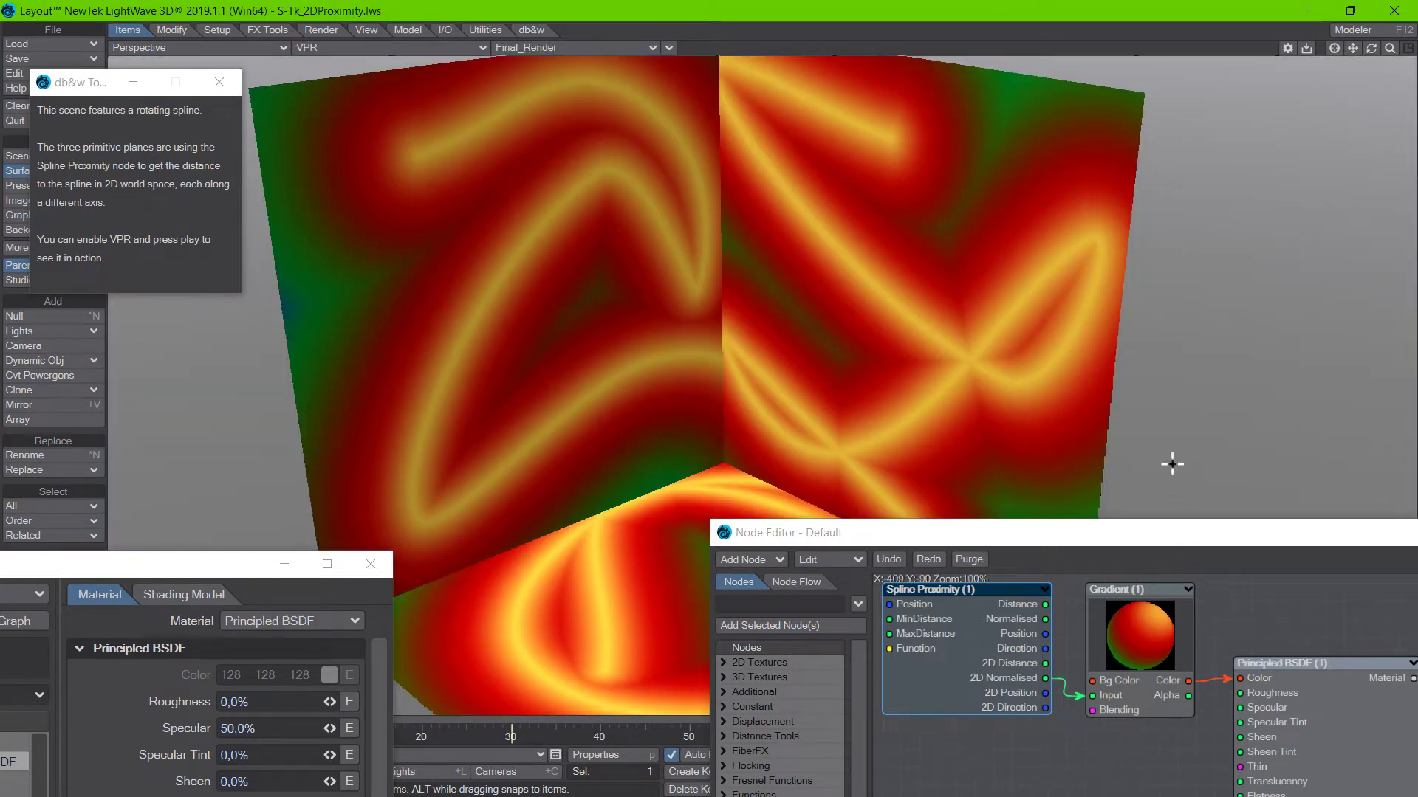
{"action": "left_click", "coordinate": [669, 47]}
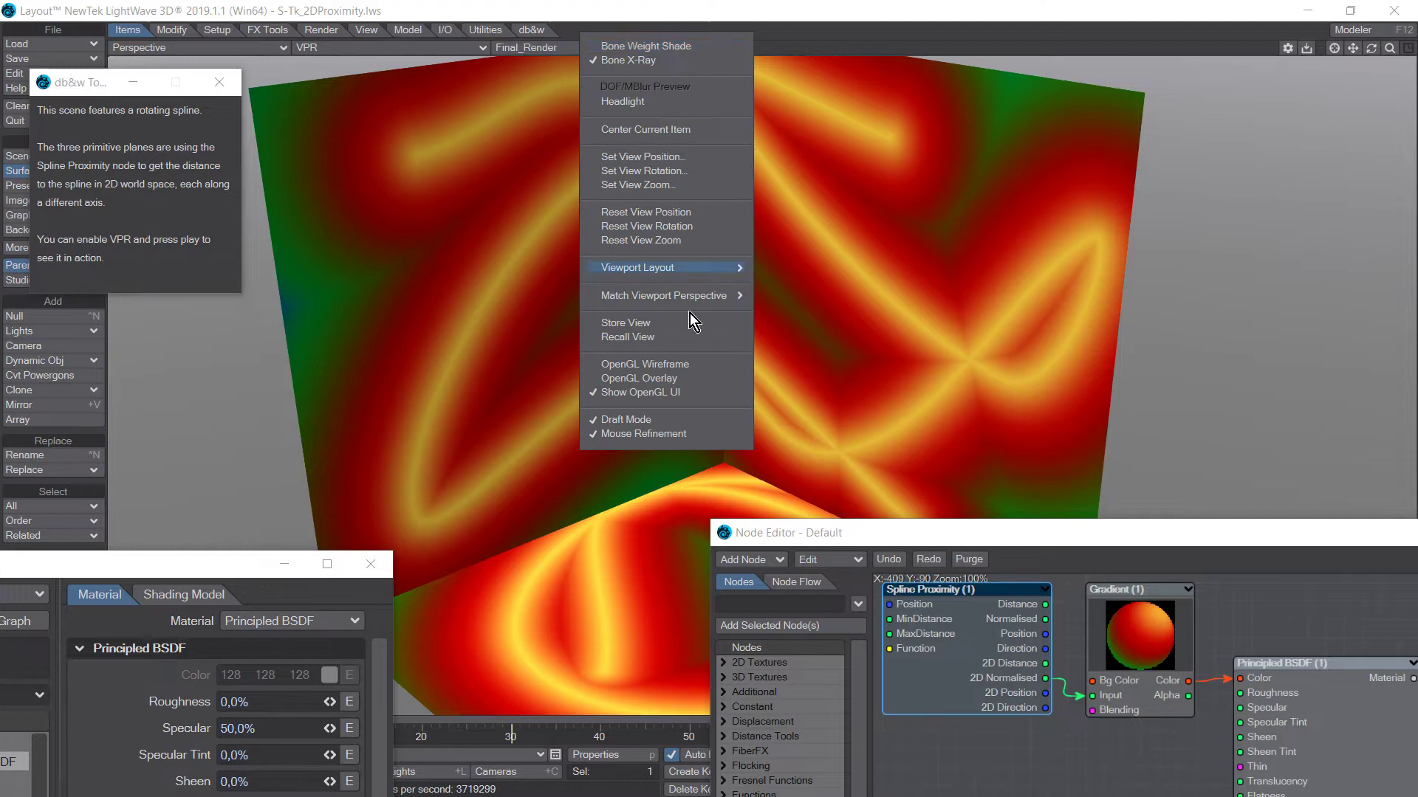
{"action": "left_click", "coordinate": [666, 378]}
Lower the Node Editor and move the Surface Editor out of the way so the rendered planes are uncovered.
{"action": "left_click_drag", "start_coordinate": [895, 542], "coordinate": [695, 525]}
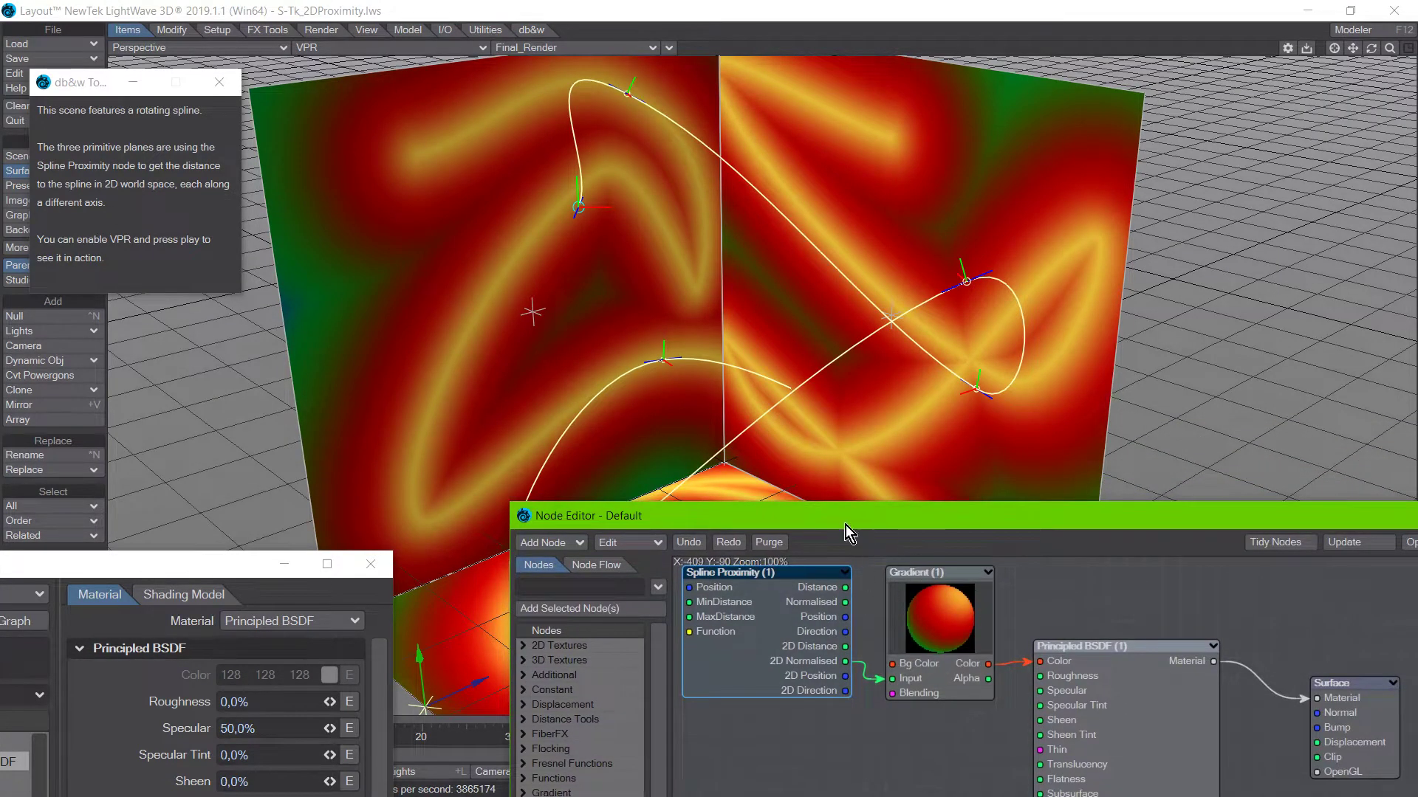
{"action": "mouse_move", "coordinate": [844, 525]}
{"action": "left_mouse_down"}
{"action": "mouse_move", "coordinate": [818, 539]}
{"action": "mouse_move", "coordinate": [821, 526]}
{"action": "left_mouse_up"}
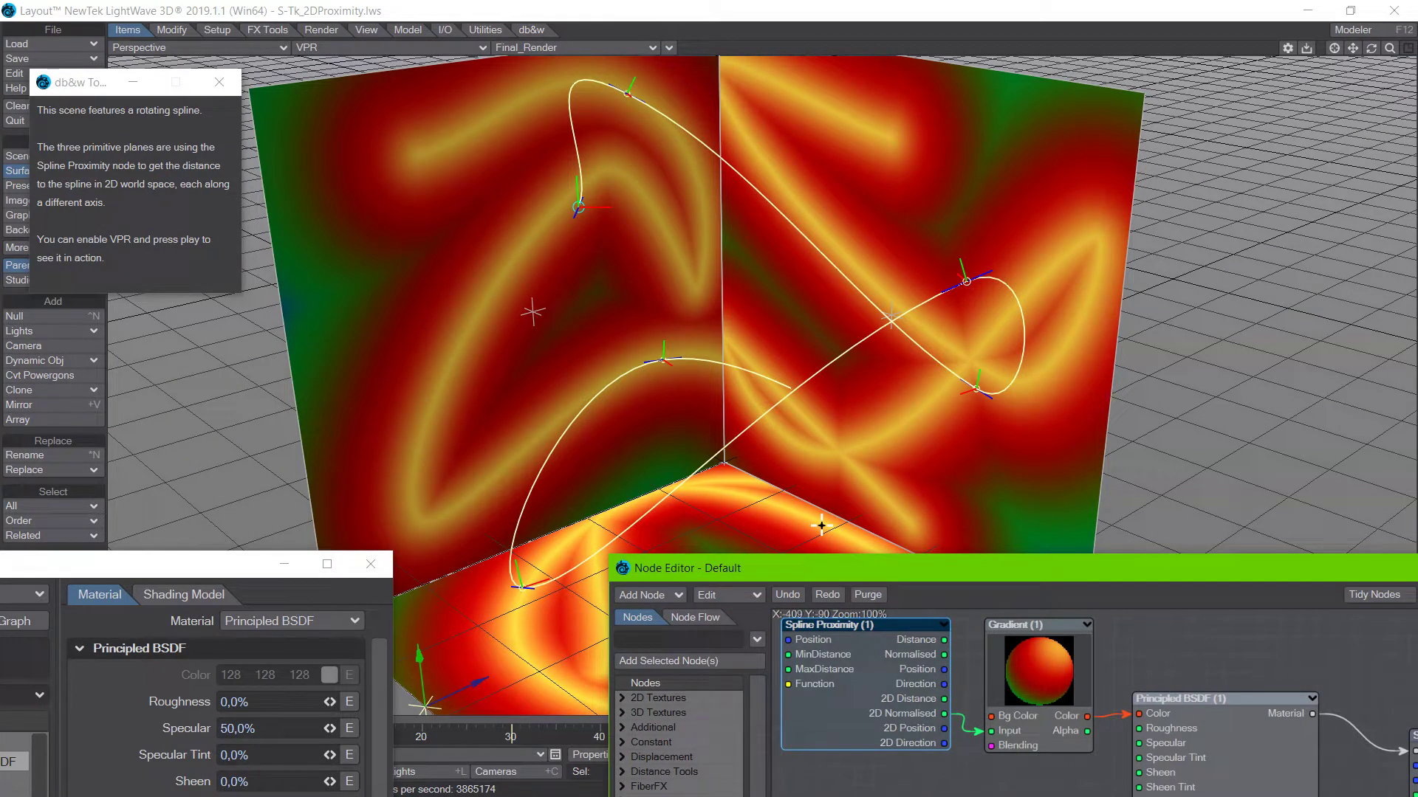
{"action": "left_click_drag", "start_coordinate": [96, 571], "coordinate": [249, 587]}
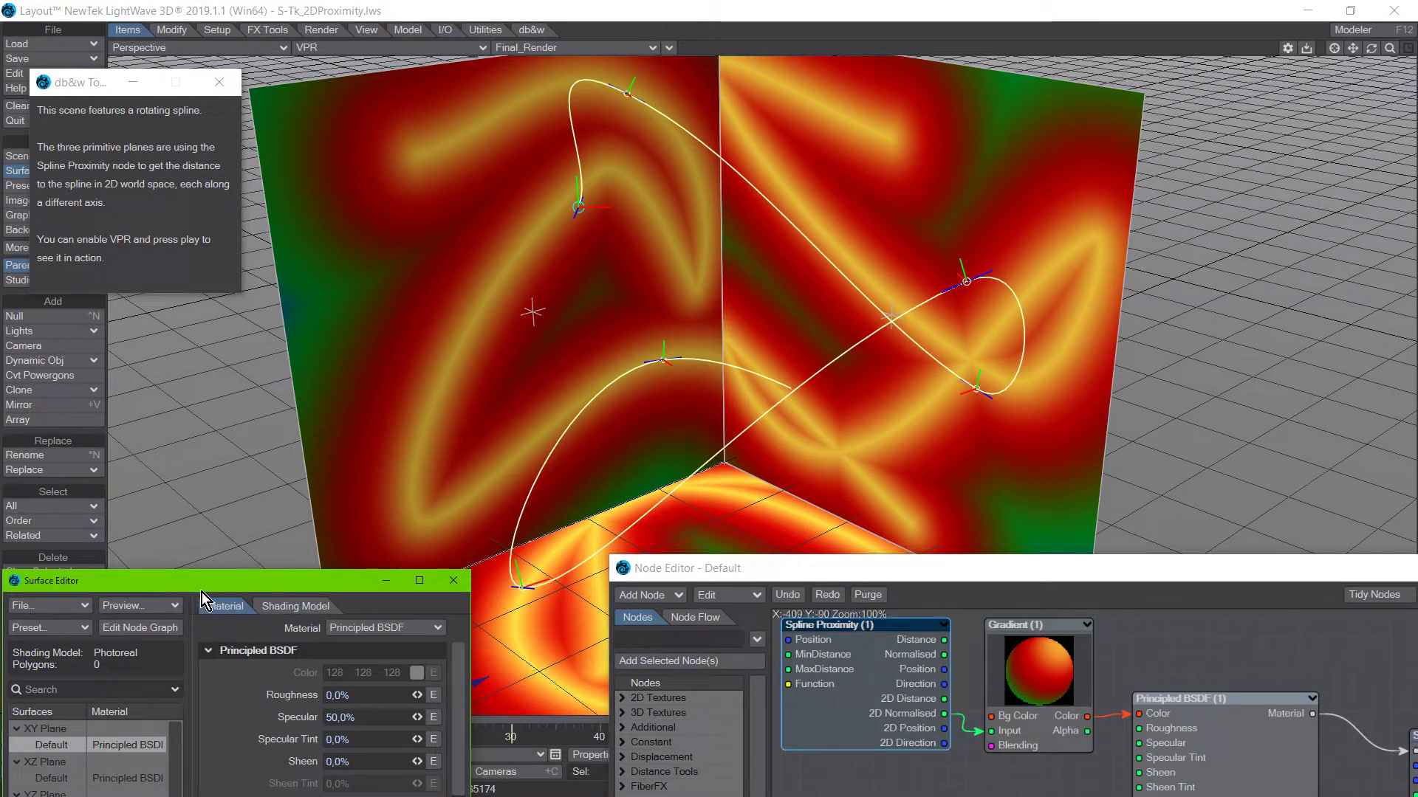
{"action": "left_click_drag", "start_coordinate": [216, 588], "coordinate": [0, 588]}
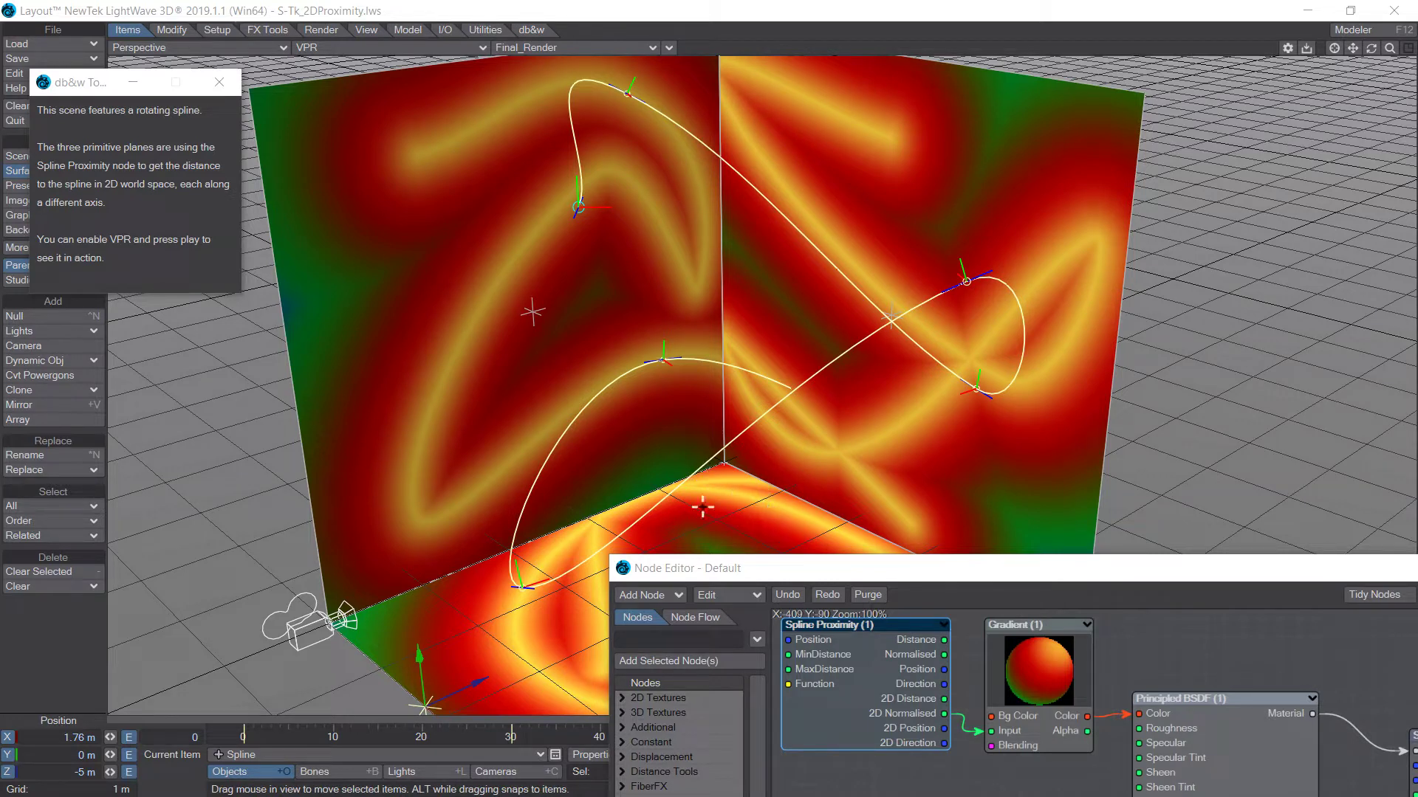
Close the scene comment and activate Spline Edit with the Spline object as the current item.
{"action": "left_click", "coordinate": [531, 30]}
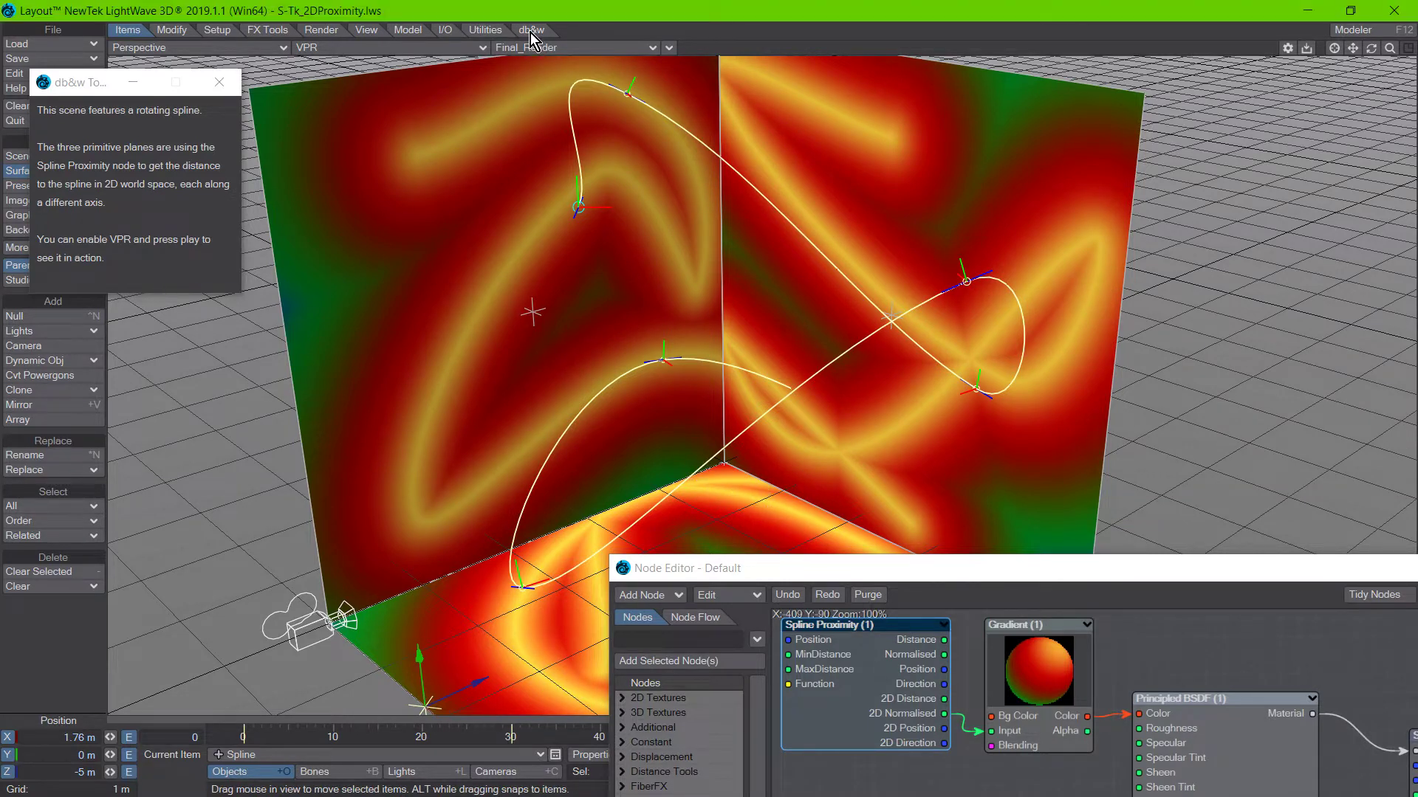
{"action": "left_click", "coordinate": [219, 82]}
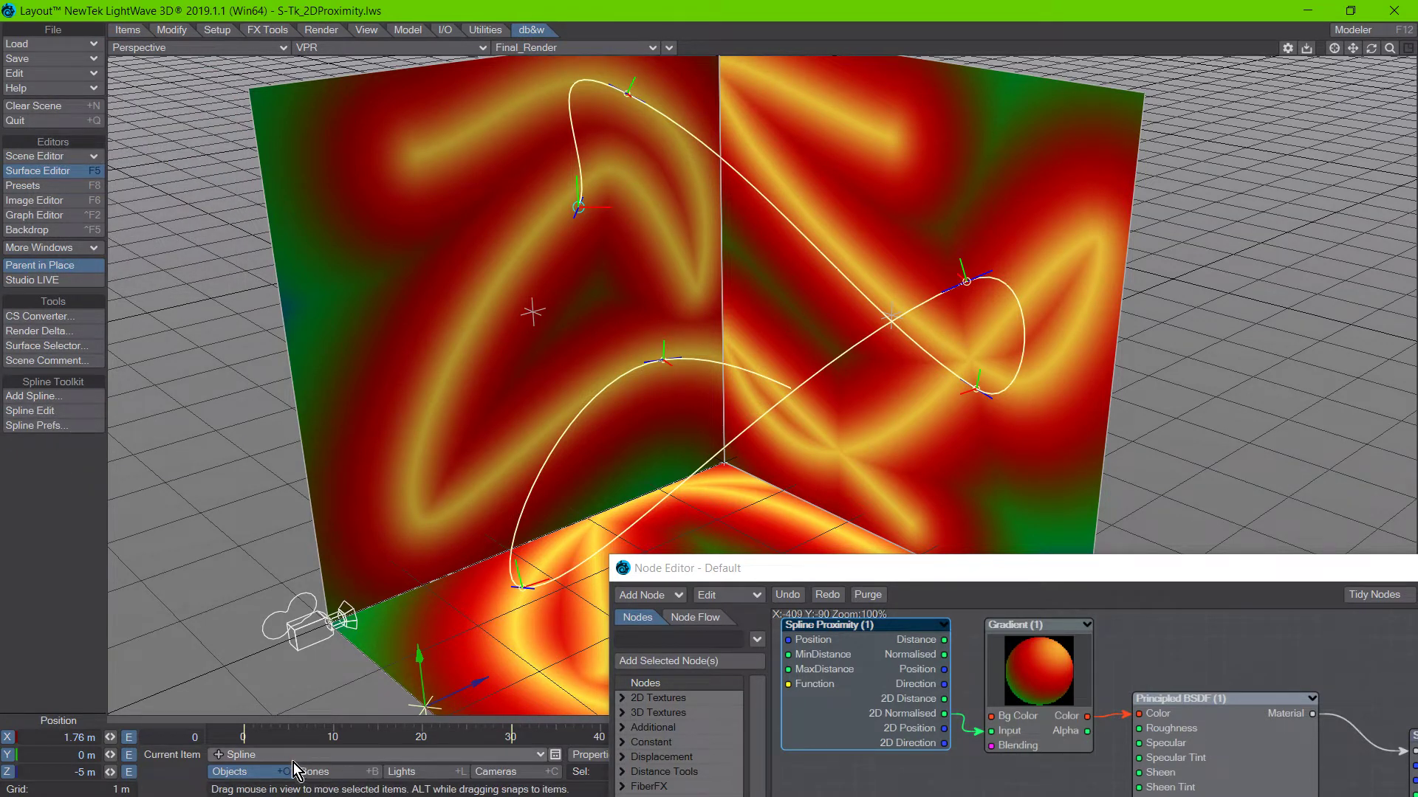
{"action": "left_click", "coordinate": [56, 413]}
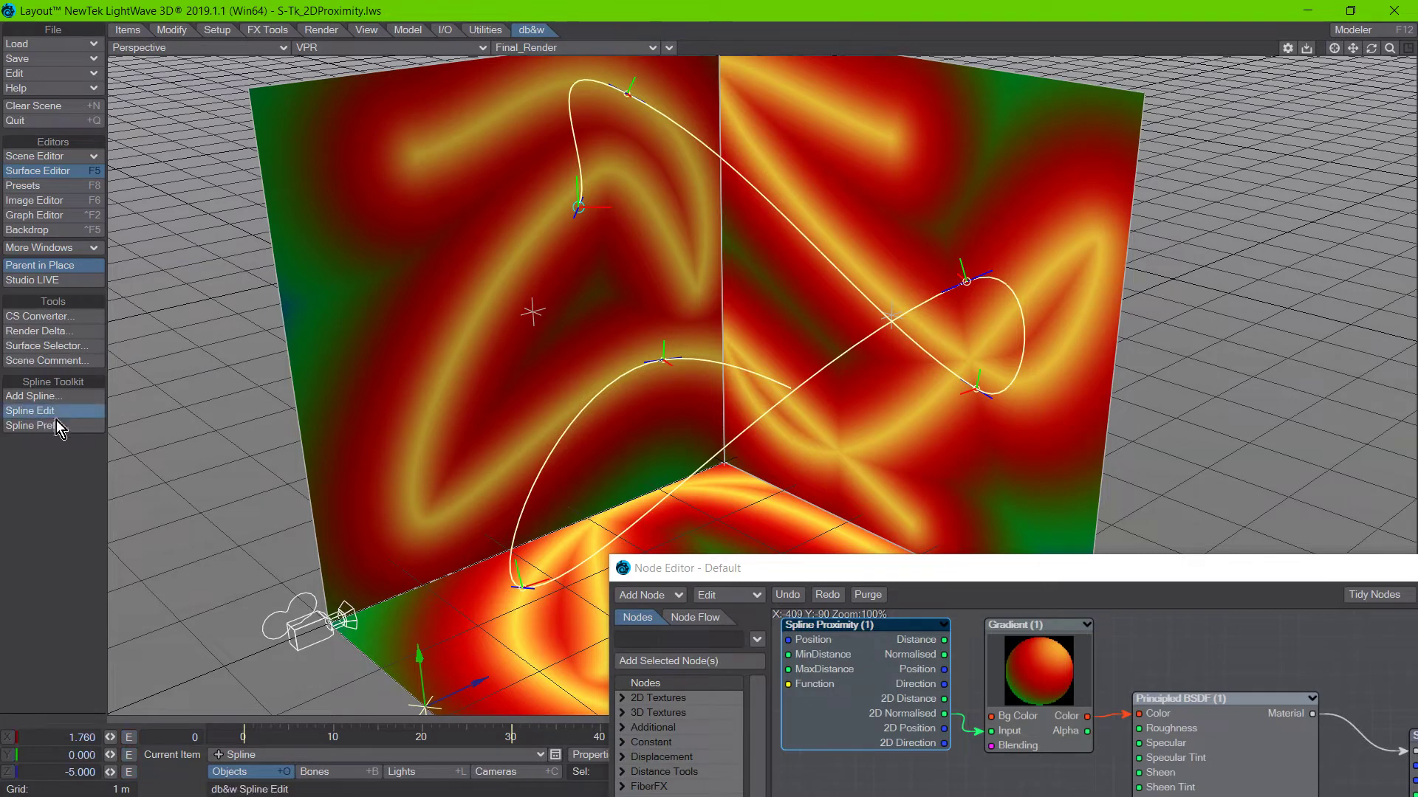
{"action": "left_click", "coordinate": [967, 281]}
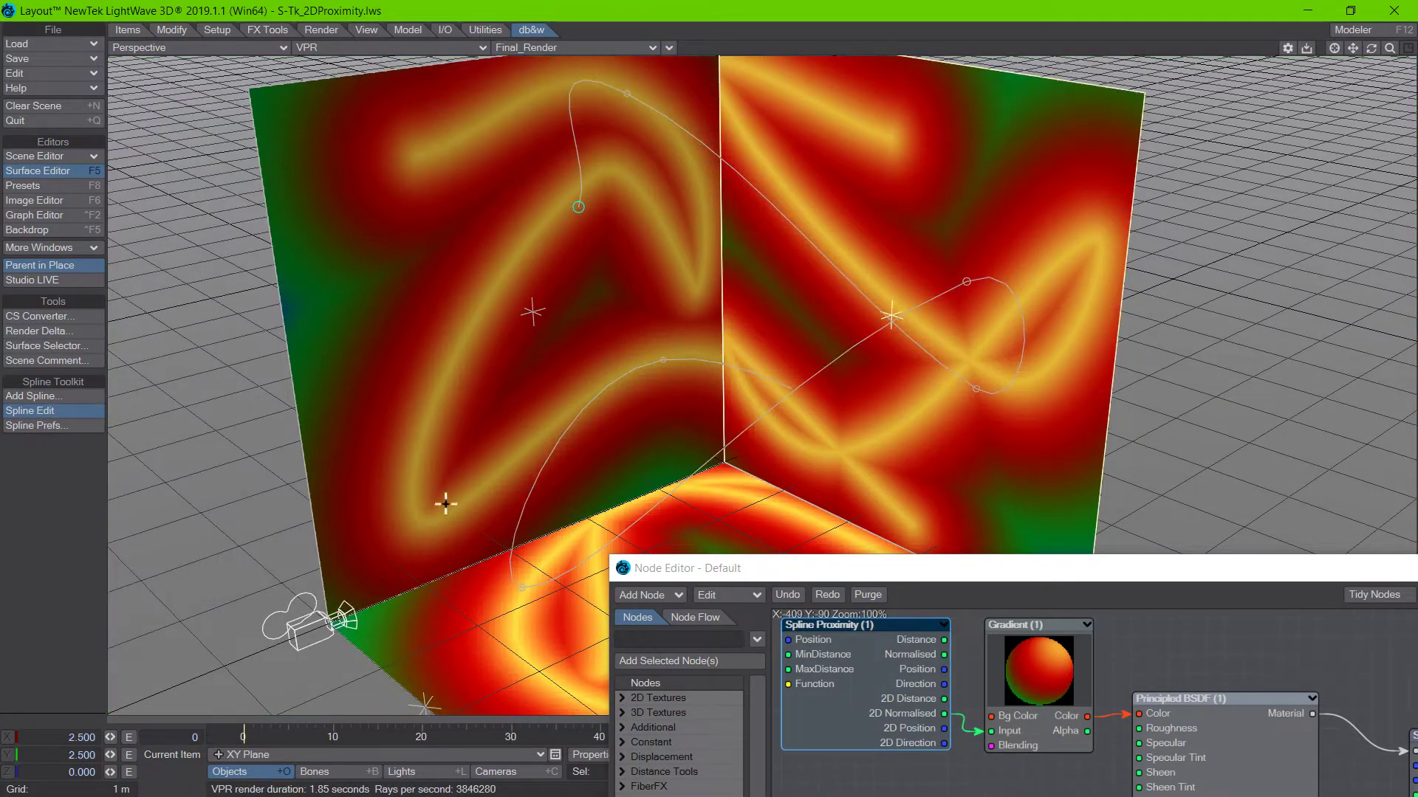
{"action": "left_click", "coordinate": [318, 755]}
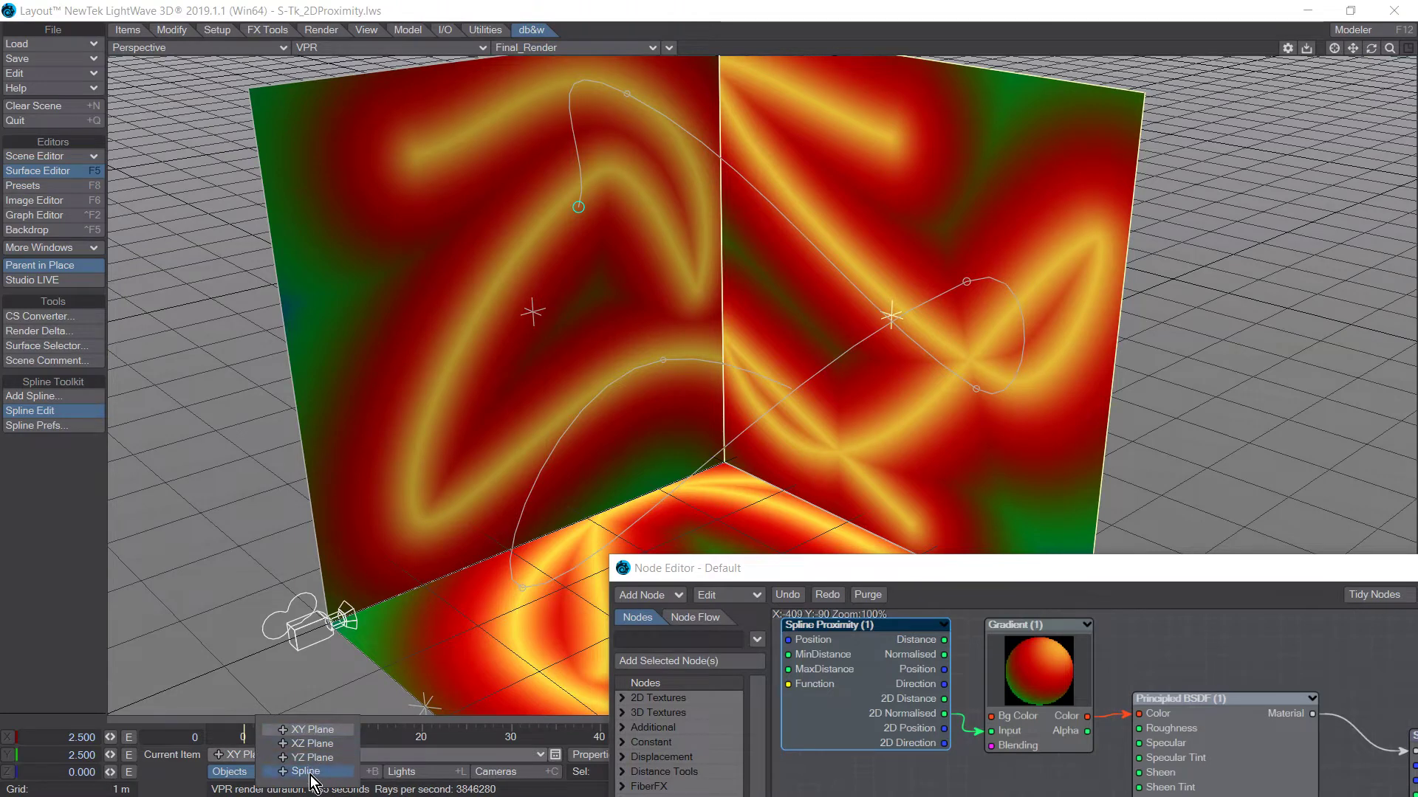
{"action": "left_click", "coordinate": [325, 783]}
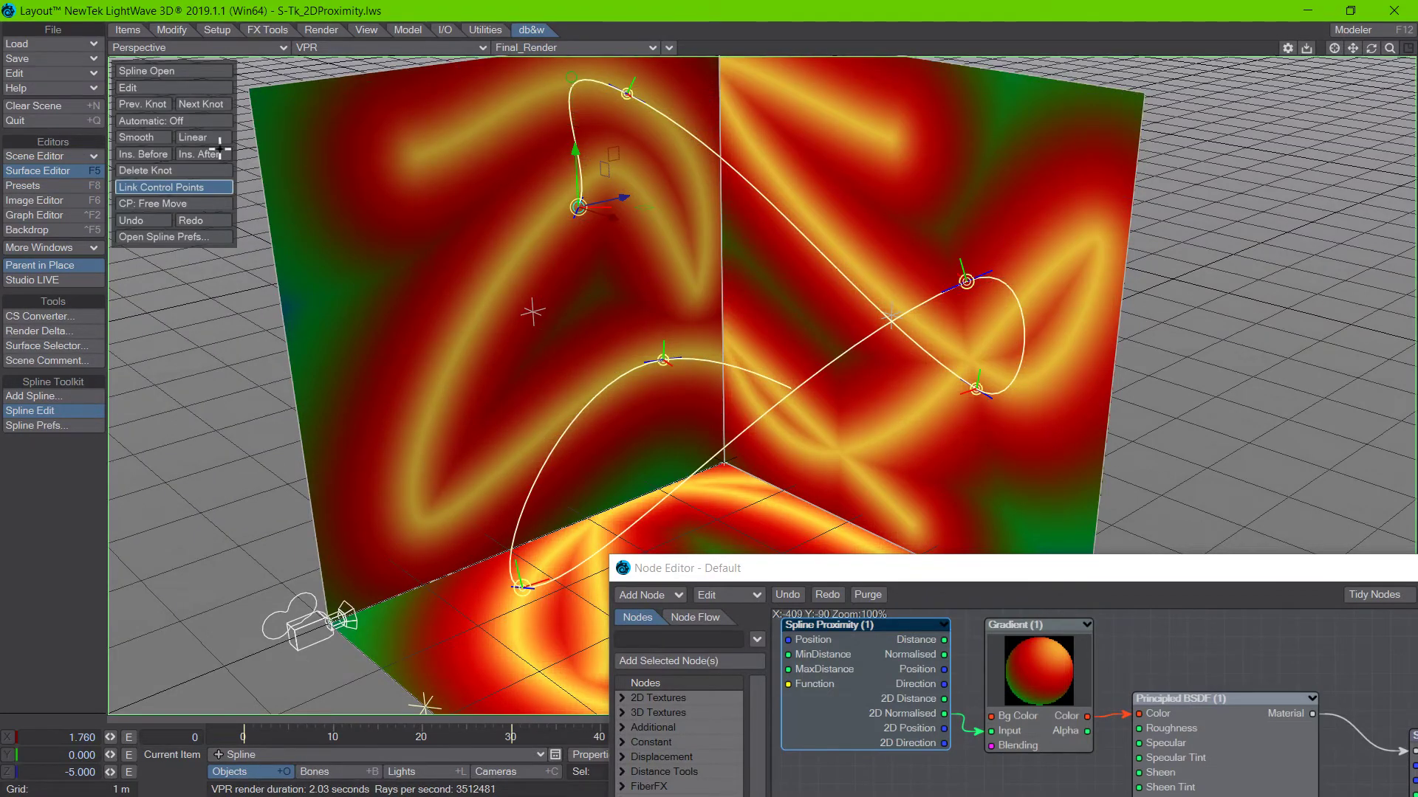
Set the spline's knots to Automatic: Smooth and move the lower knot of the loop near the XY plane outward.
{"action": "left_click", "coordinate": [197, 105]}
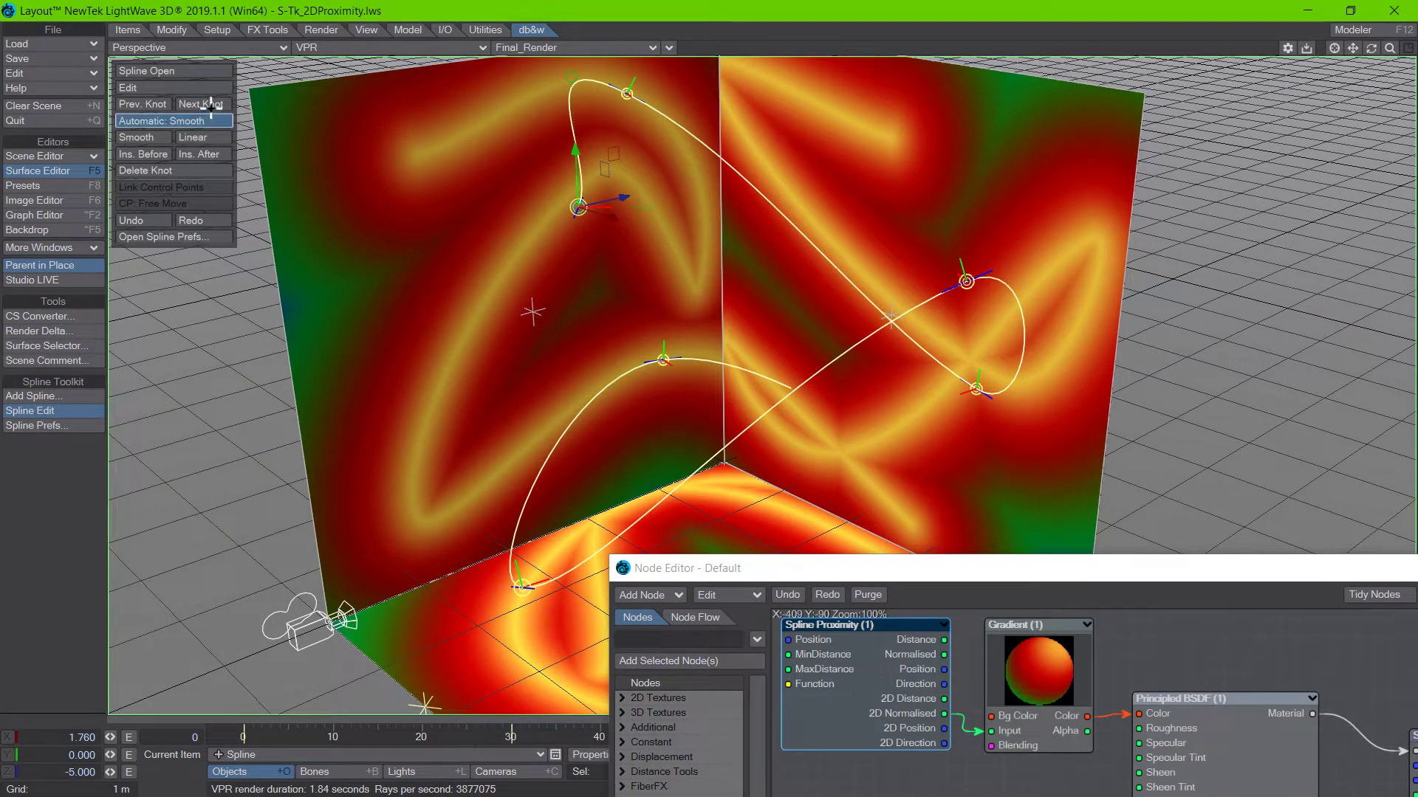
{"action": "left_click", "coordinate": [209, 105]}
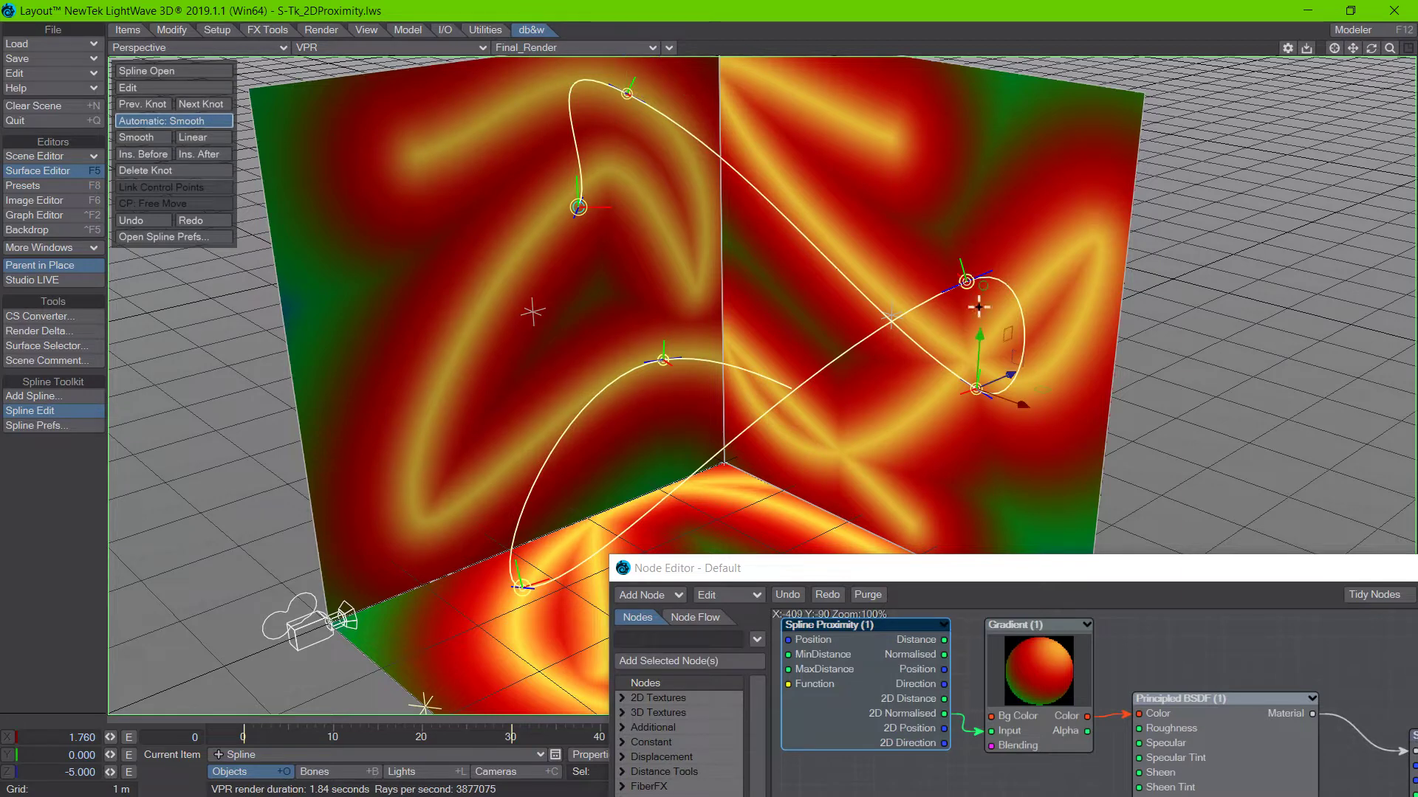
{"action": "mouse_move", "coordinate": [982, 337]}
{"action": "left_mouse_down"}
{"action": "mouse_move", "coordinate": [990, 182]}
{"action": "mouse_move", "coordinate": [979, 344]}
{"action": "left_mouse_up"}
{"action": "left_click_drag", "start_coordinate": [977, 397], "coordinate": [1016, 358]}
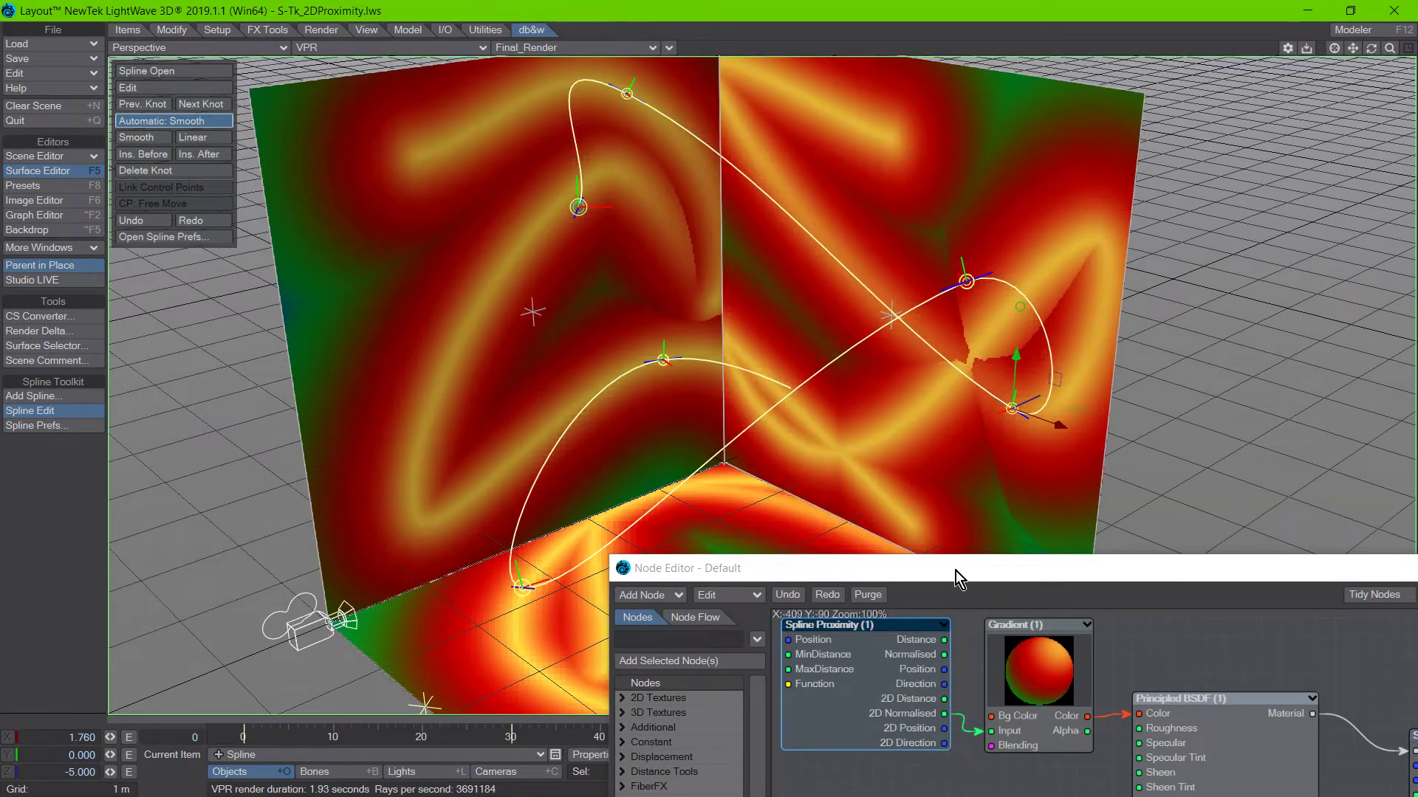
Open the Spline Proximity node's settings and arrange them beside the node graph so its outputs and options can be read together.
{"action": "left_click_drag", "start_coordinate": [956, 570], "coordinate": [718, 442]}
{"action": "double_click", "coordinate": [649, 552]}
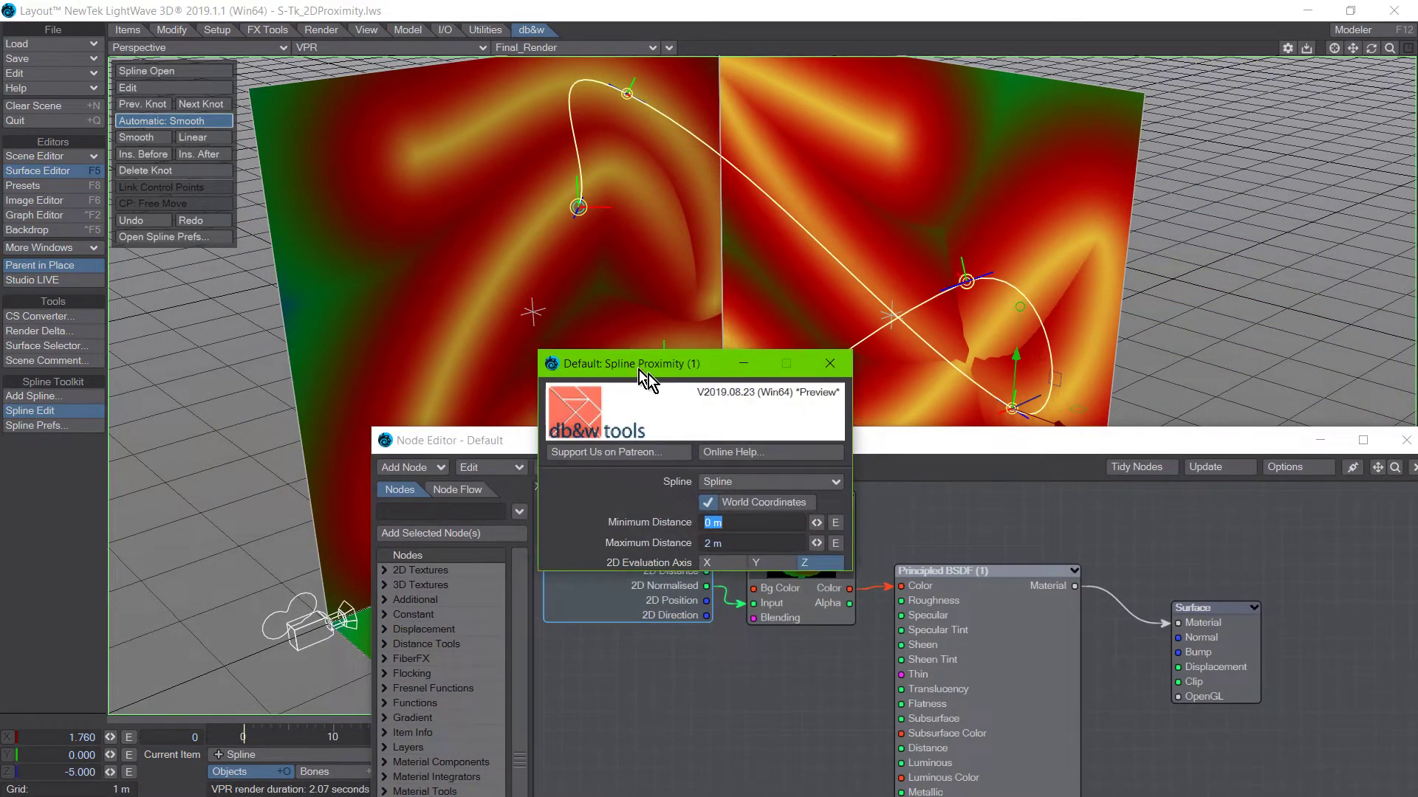
{"action": "left_click_drag", "start_coordinate": [648, 365], "coordinate": [1036, 375]}
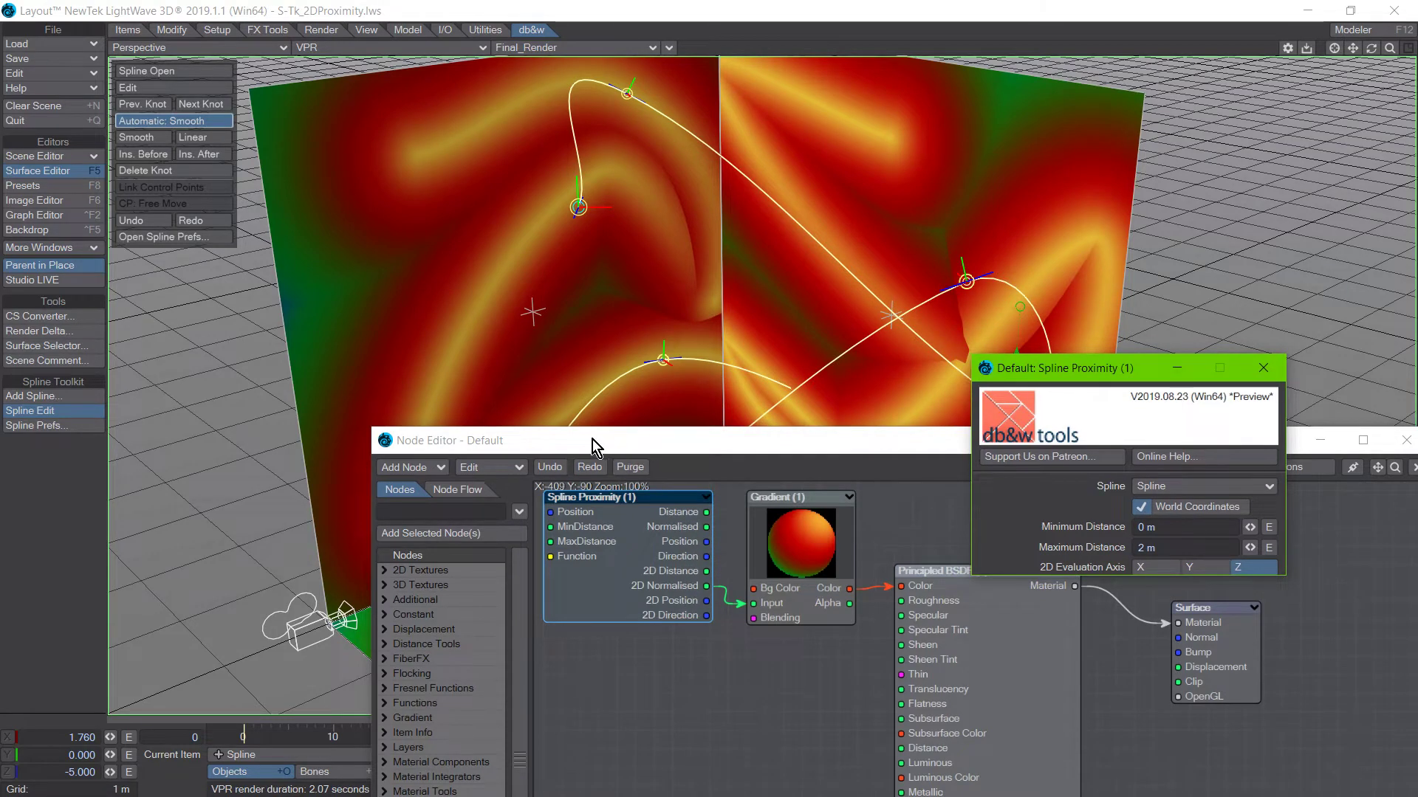
{"action": "left_click_drag", "start_coordinate": [592, 440], "coordinate": [407, 429]}
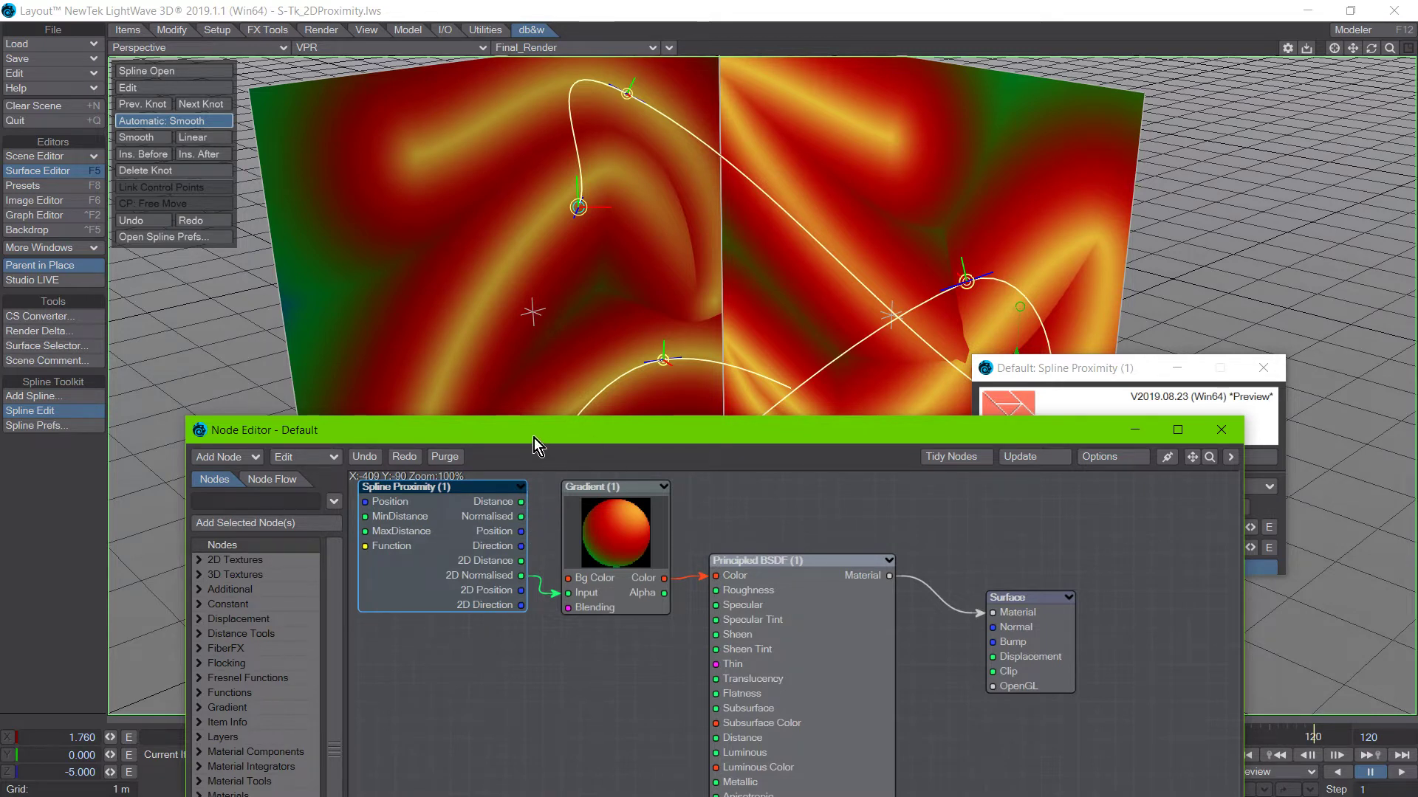
{"action": "left_click_drag", "start_coordinate": [533, 437], "coordinate": [536, 436]}
{"action": "left_click_drag", "start_coordinate": [1015, 368], "coordinate": [879, 354]}
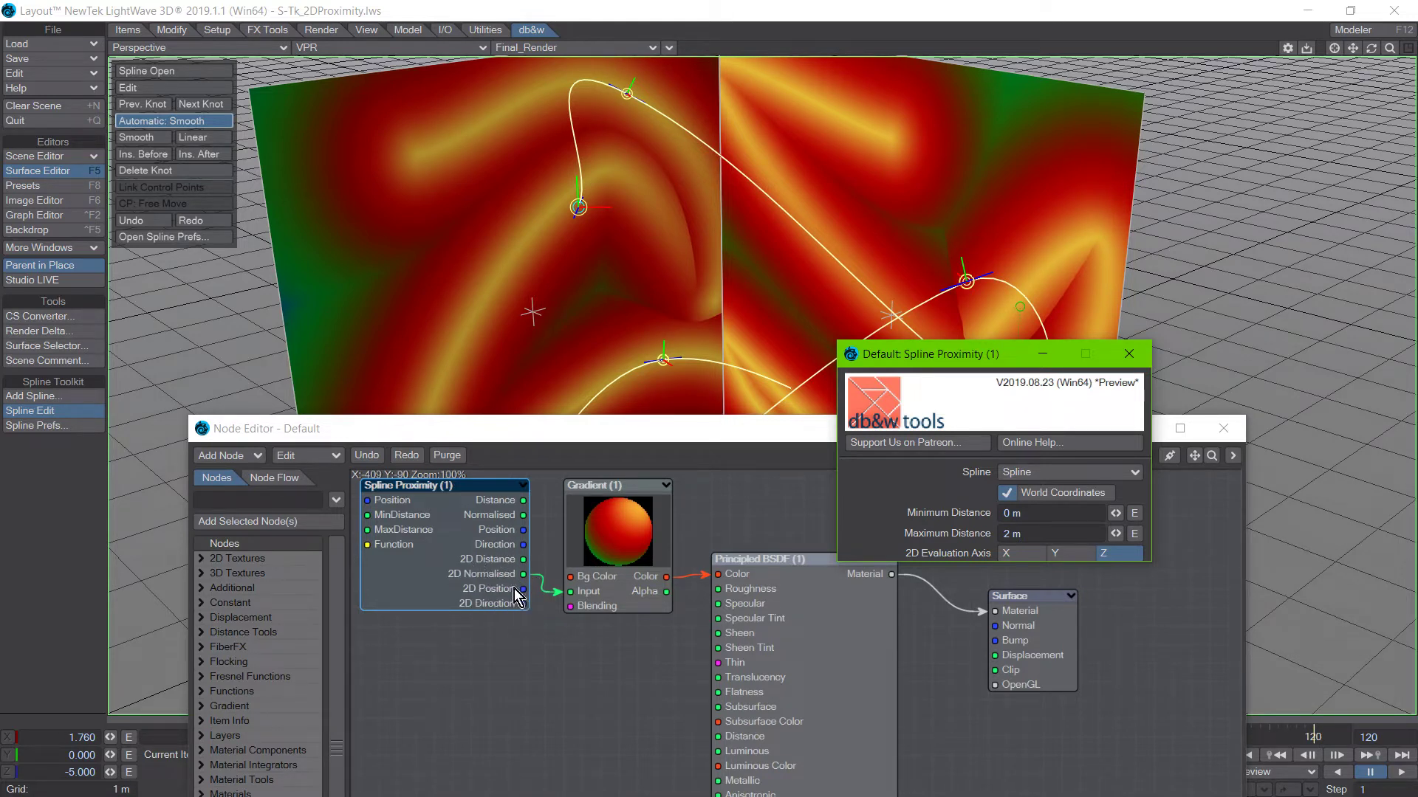
Move the Node Editor and the Spline Proximity settings away from the three planes to compare the render with the evaluation axis.
{"action": "left_click_drag", "start_coordinate": [499, 436], "coordinate": [511, 551]}
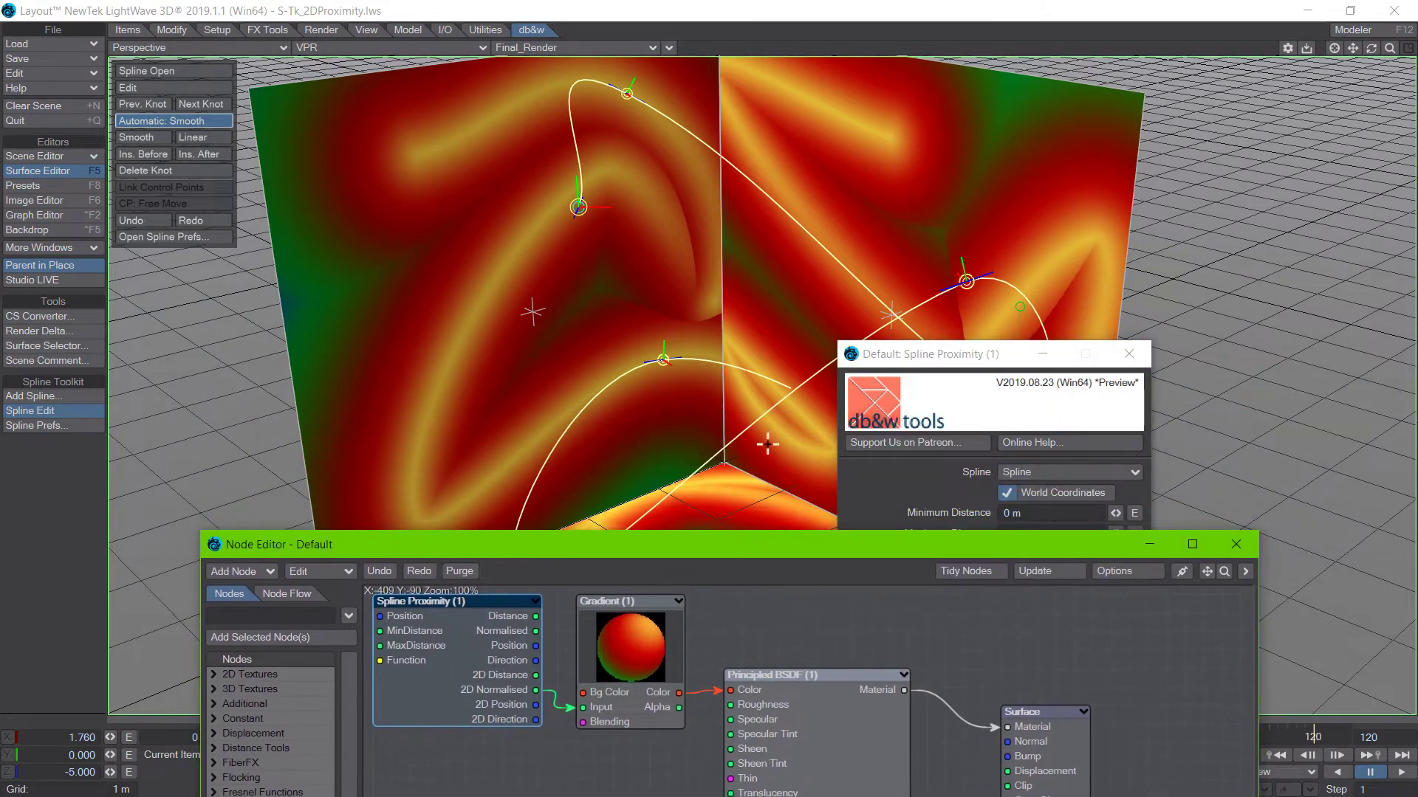
{"action": "left_click_drag", "start_coordinate": [909, 356], "coordinate": [959, 372]}
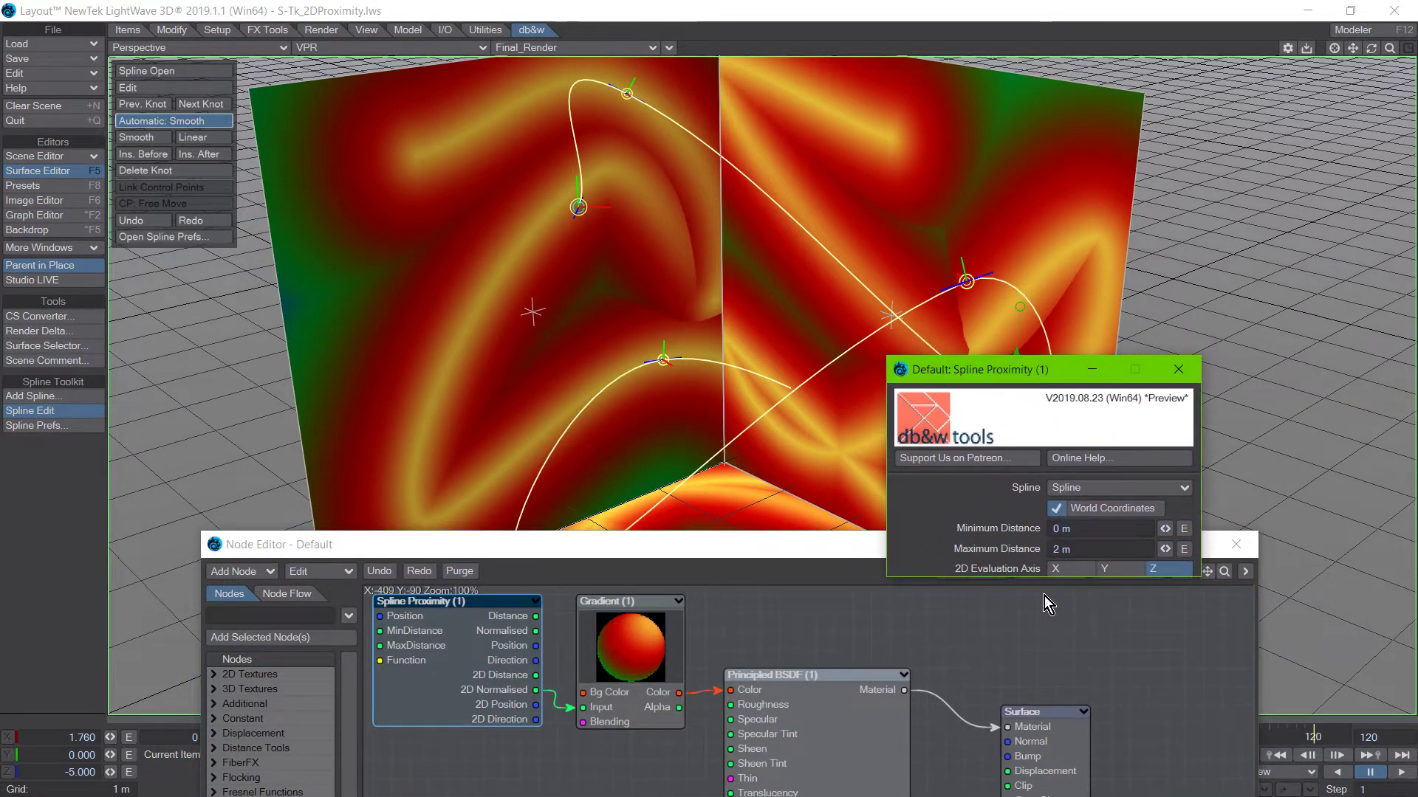
{"action": "left_click_drag", "start_coordinate": [787, 553], "coordinate": [768, 697]}
{"action": "left_click_drag", "start_coordinate": [940, 379], "coordinate": [1157, 410]}
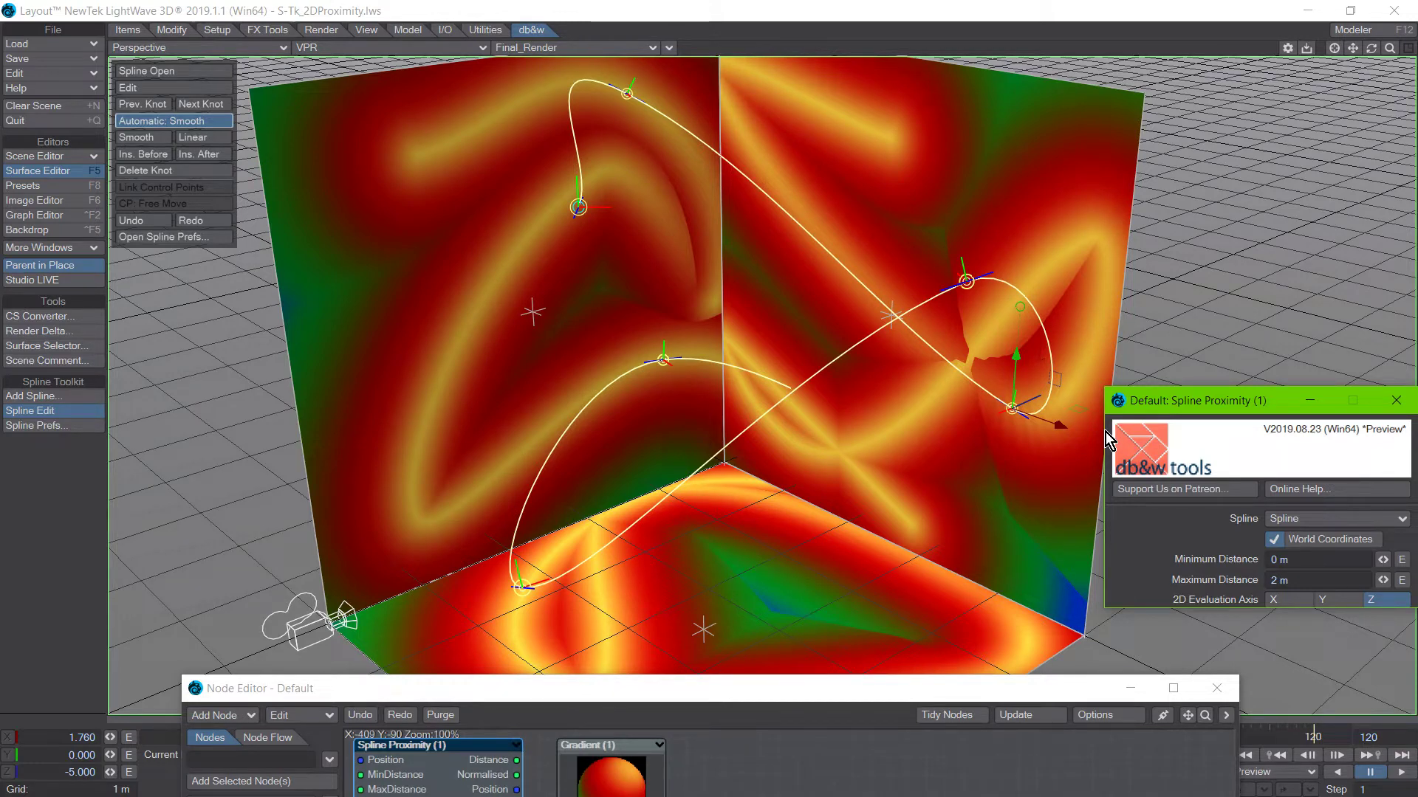
{"action": "left_click_drag", "start_coordinate": [1225, 406], "coordinate": [1214, 339]}
Connect the Spline Proximity node's Normalised output to the Gradient's Input and uncover the rendered planes.
{"action": "left_click_drag", "start_coordinate": [546, 694], "coordinate": [433, 581]}
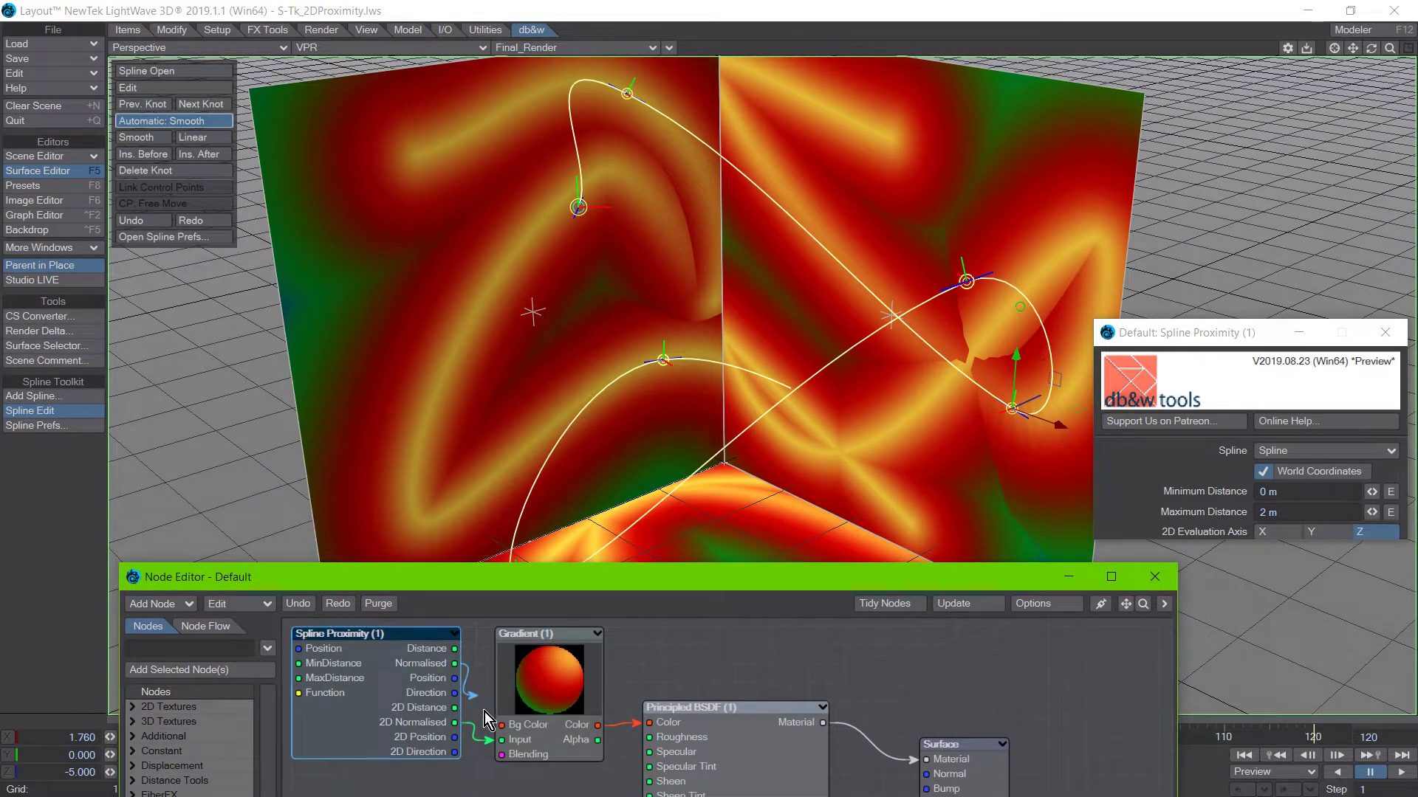
{"action": "left_click_drag", "start_coordinate": [508, 742], "coordinate": [507, 741]}
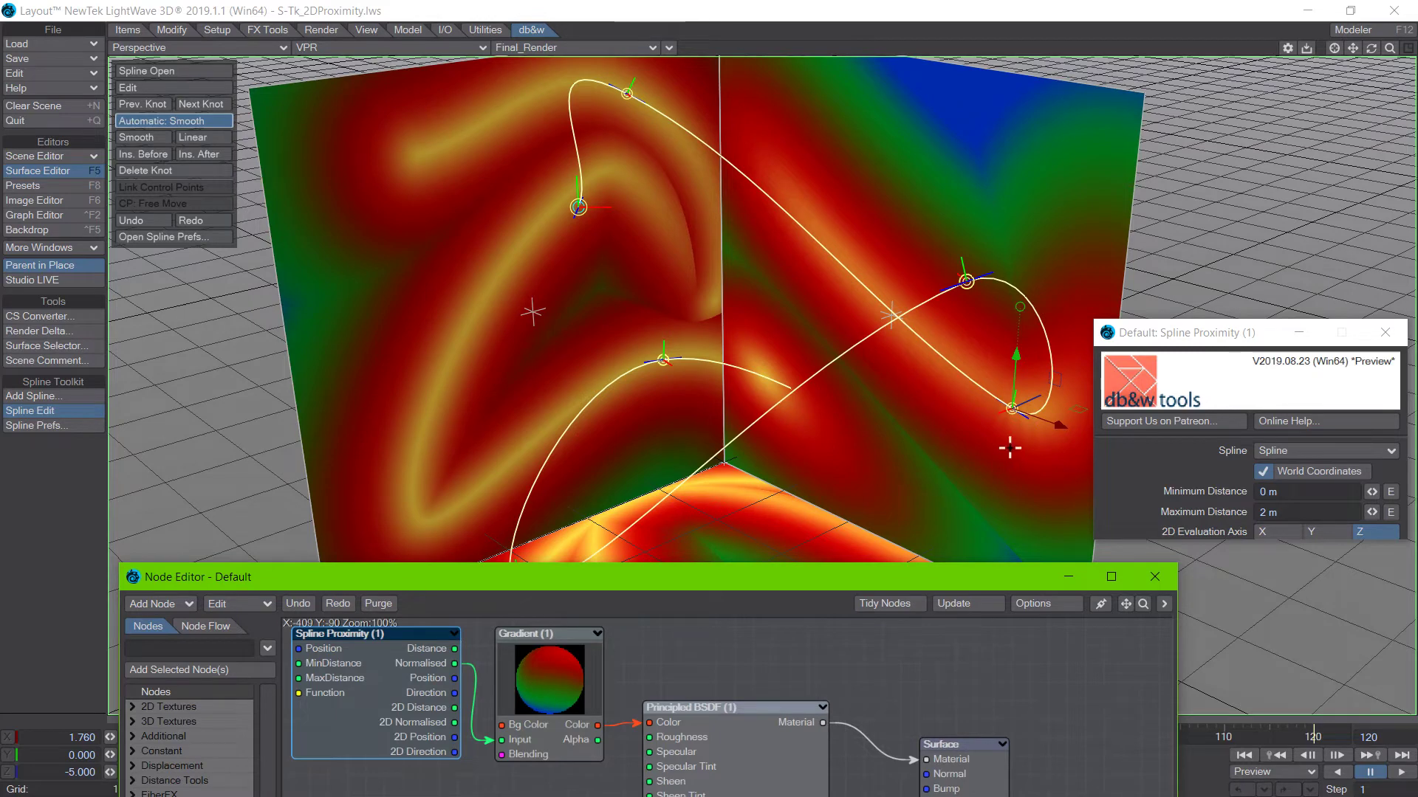
{"action": "left_click_drag", "start_coordinate": [746, 578], "coordinate": [811, 724]}
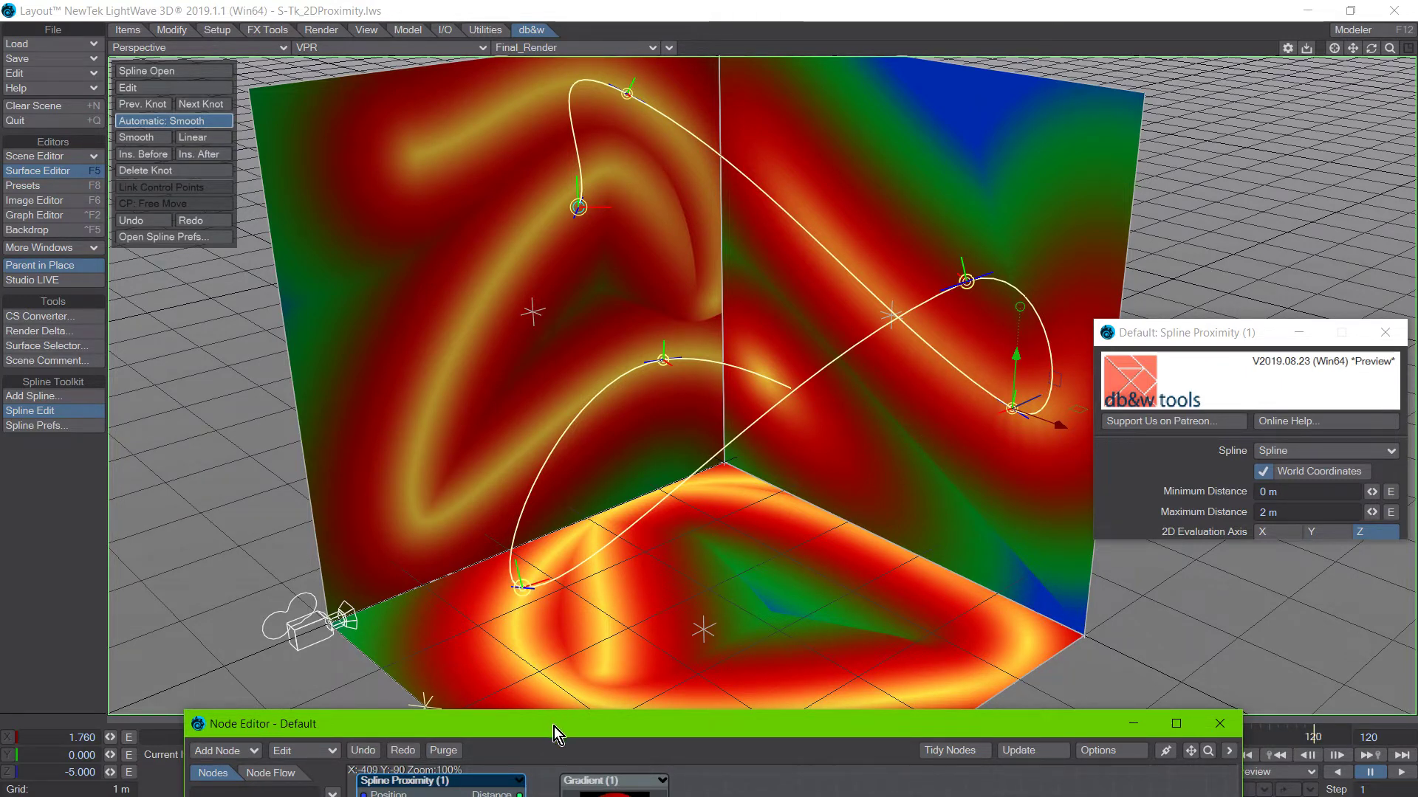
Connect the Spline Proximity node's 2D Distance output to the Gradient's Input and clear the view of the planes.
{"action": "left_click_drag", "start_coordinate": [554, 727], "coordinate": [548, 565]}
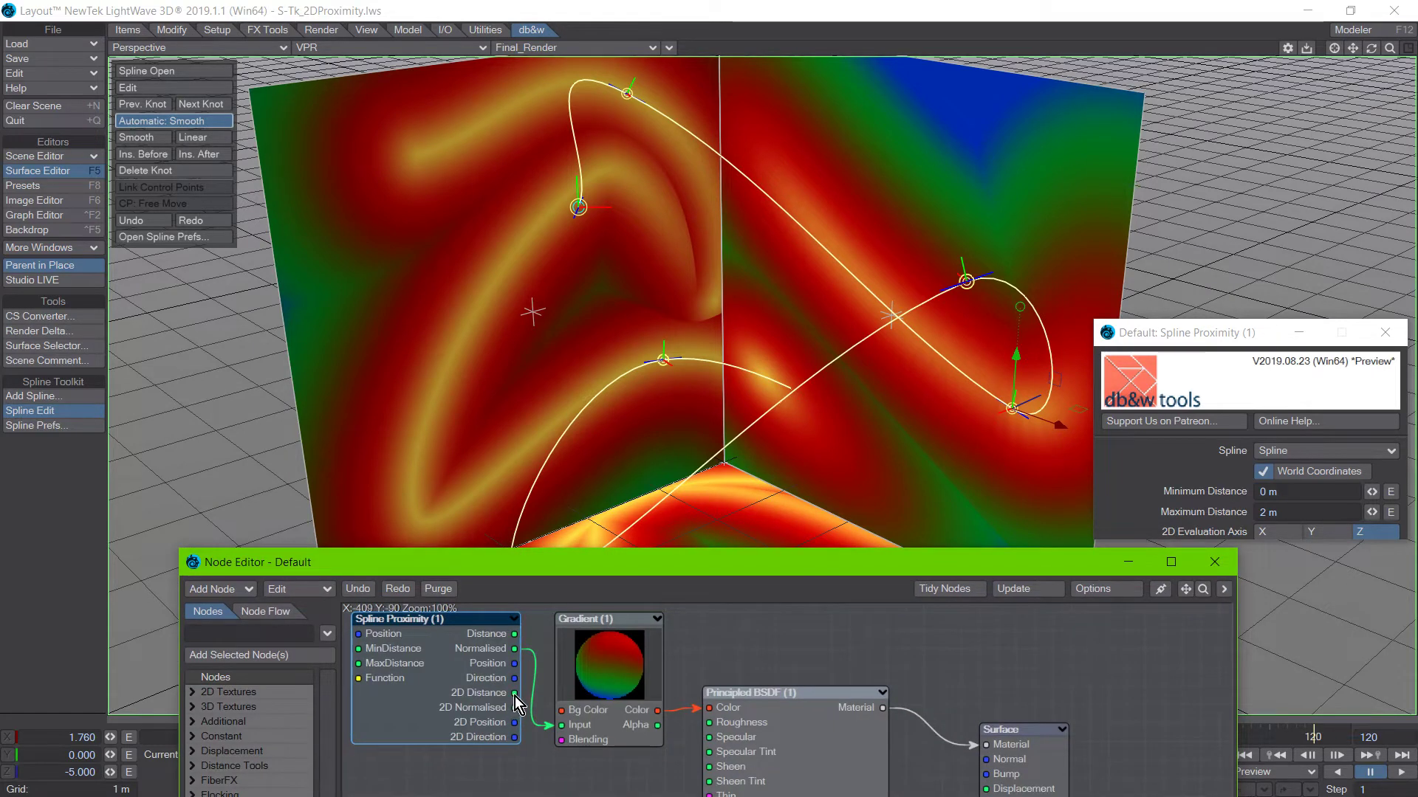
{"action": "left_click_drag", "start_coordinate": [516, 696], "coordinate": [562, 724]}
{"action": "left_click_drag", "start_coordinate": [570, 570], "coordinate": [576, 736]}
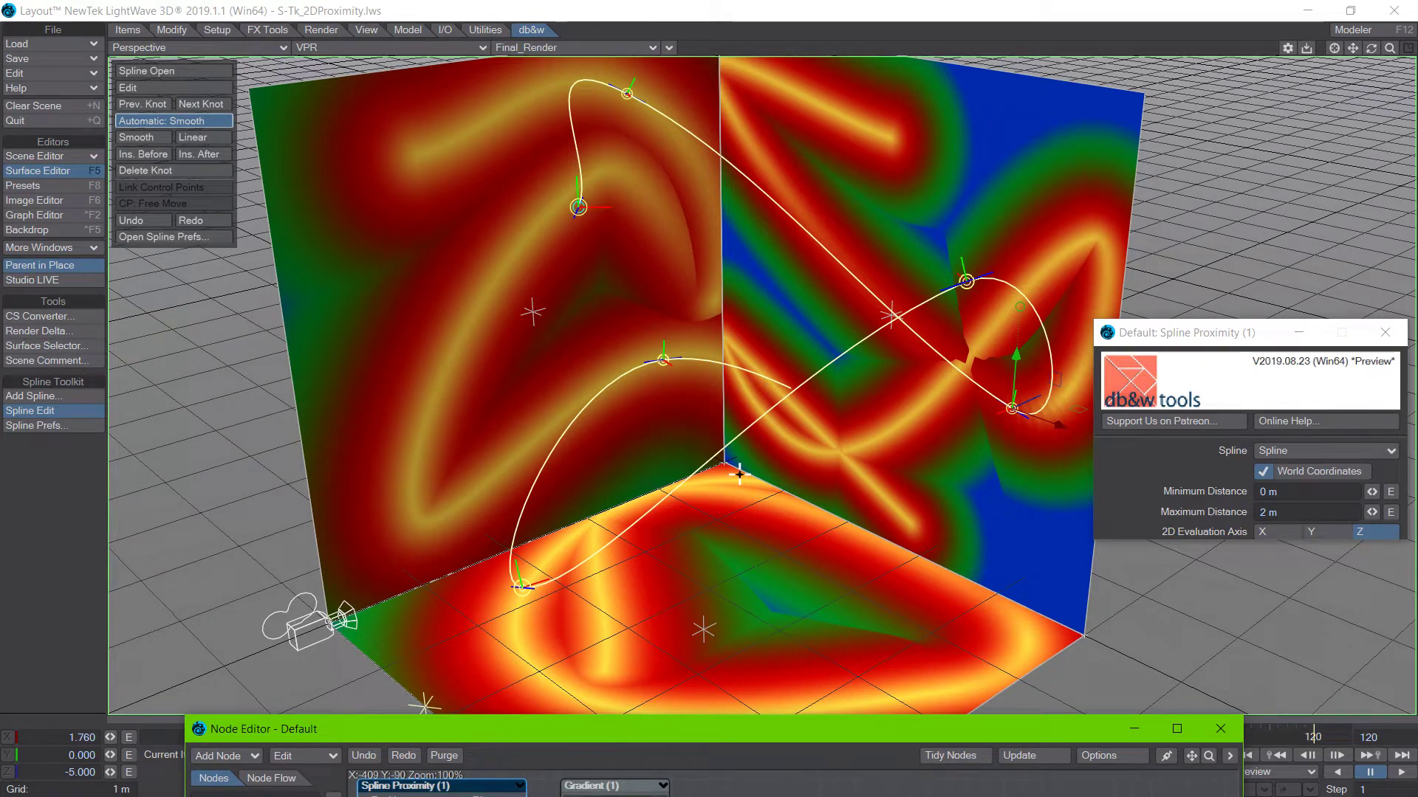
Close the Node Editor and turn on Display Spline Shadow for the selected spline in the Spline Preferences.
{"action": "left_click_drag", "start_coordinate": [865, 729], "coordinate": [839, 509]}
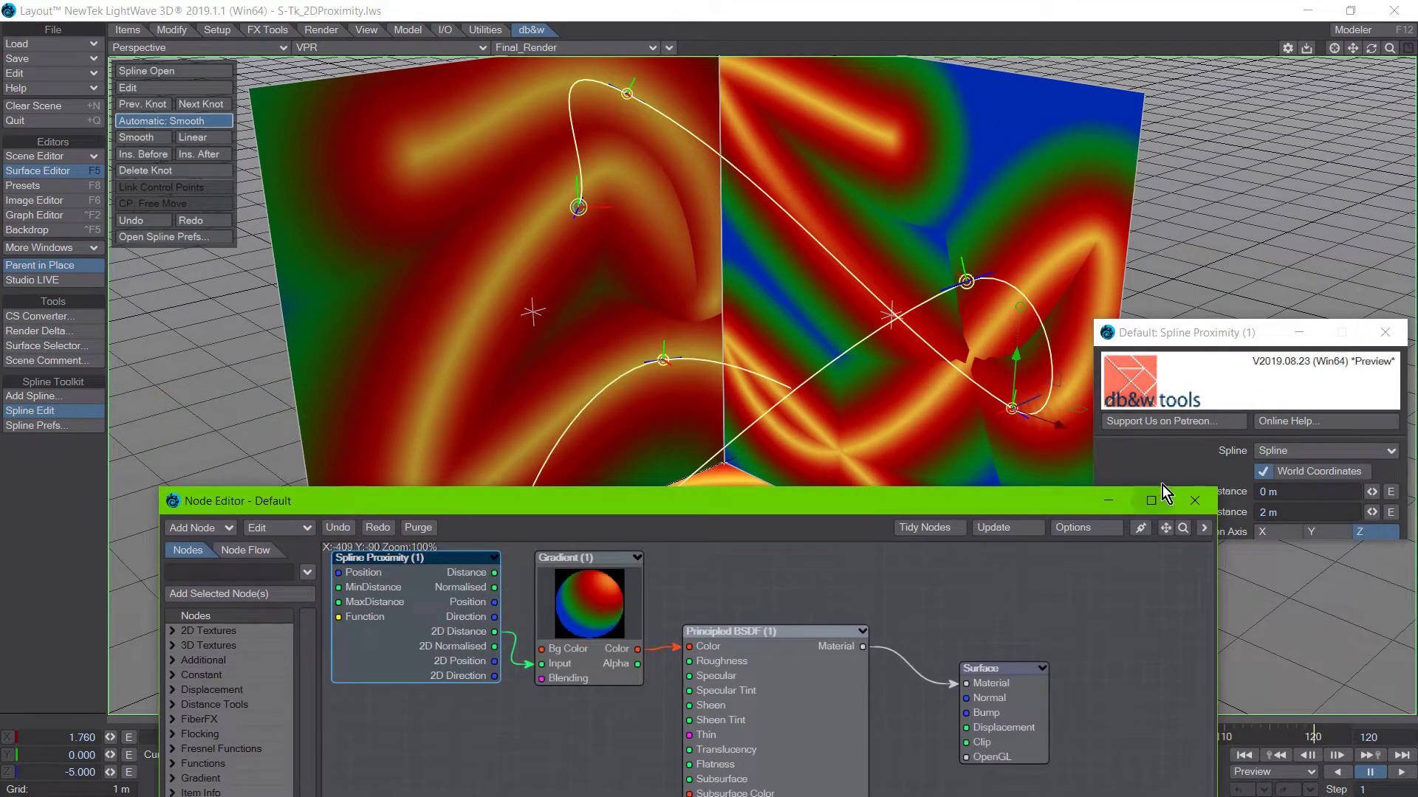
{"action": "left_click", "coordinate": [1198, 508]}
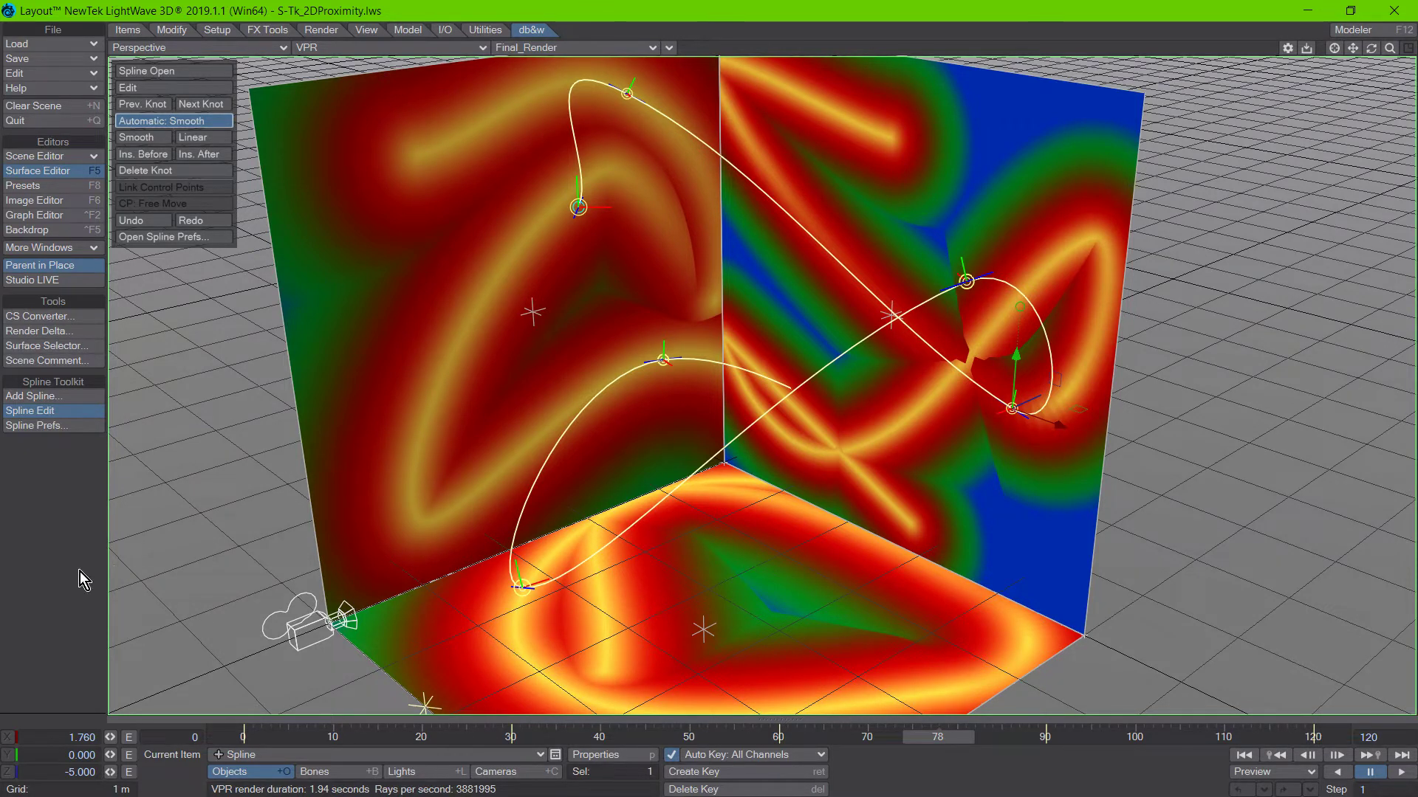
{"action": "left_click", "coordinate": [163, 236]}
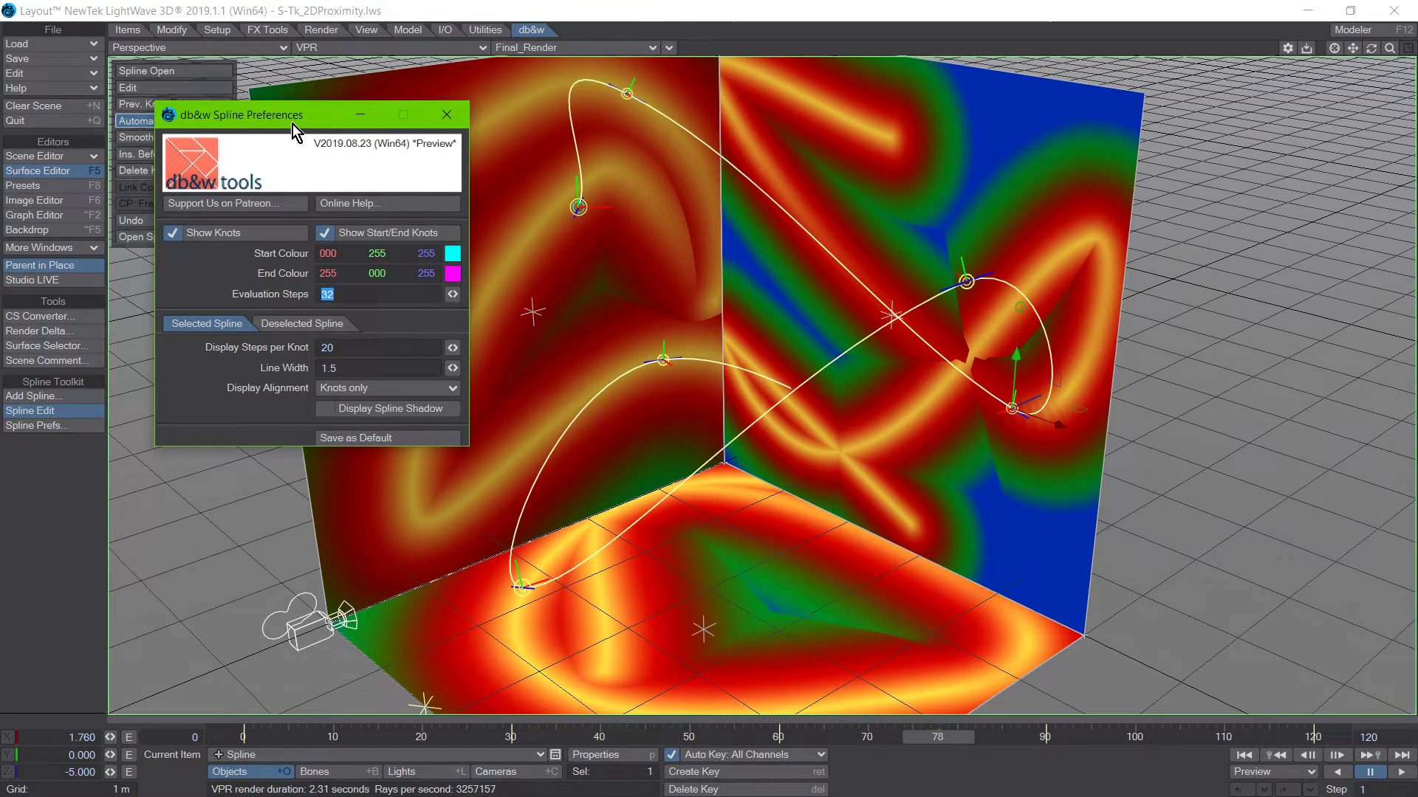
{"action": "left_click_drag", "start_coordinate": [293, 122], "coordinate": [252, 113]}
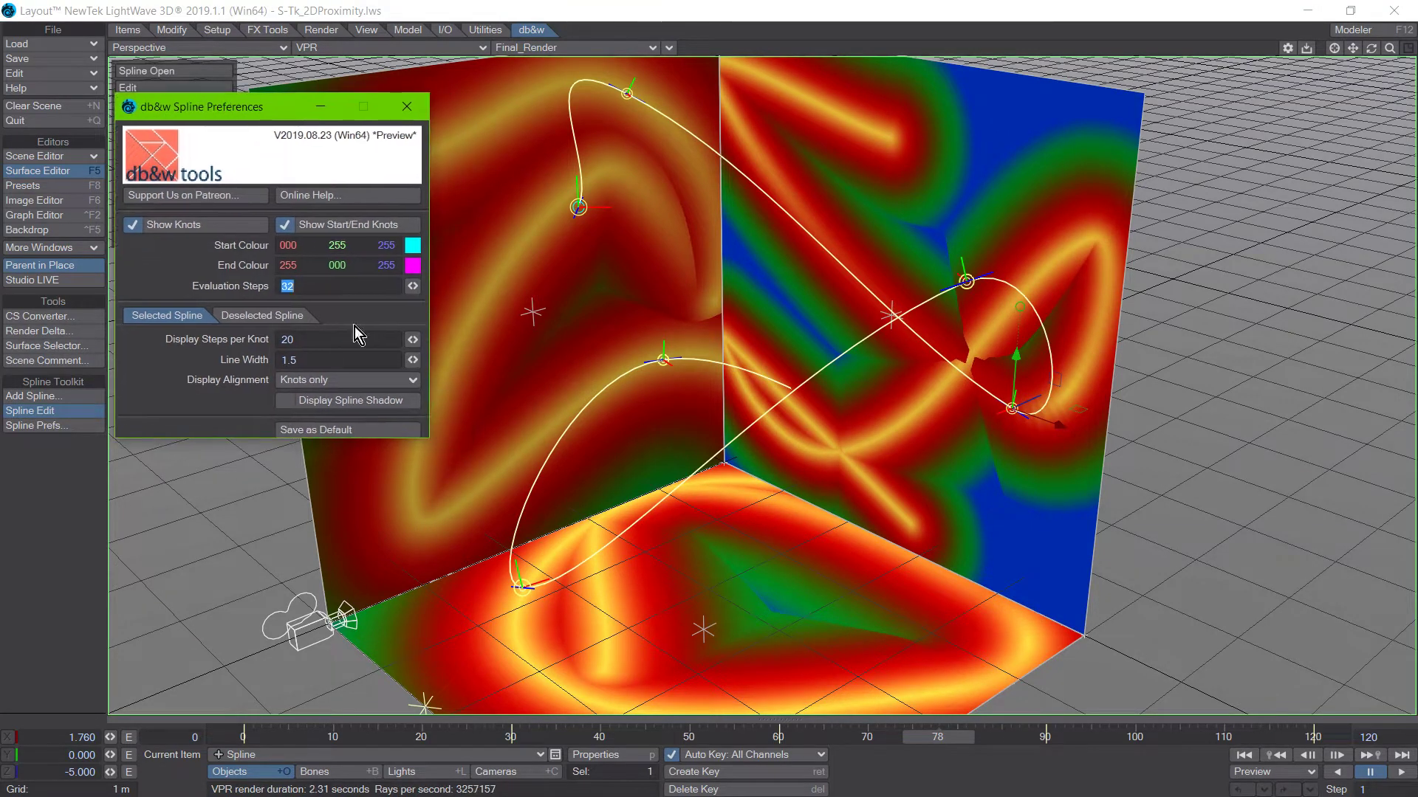
{"action": "left_click", "coordinate": [358, 402]}
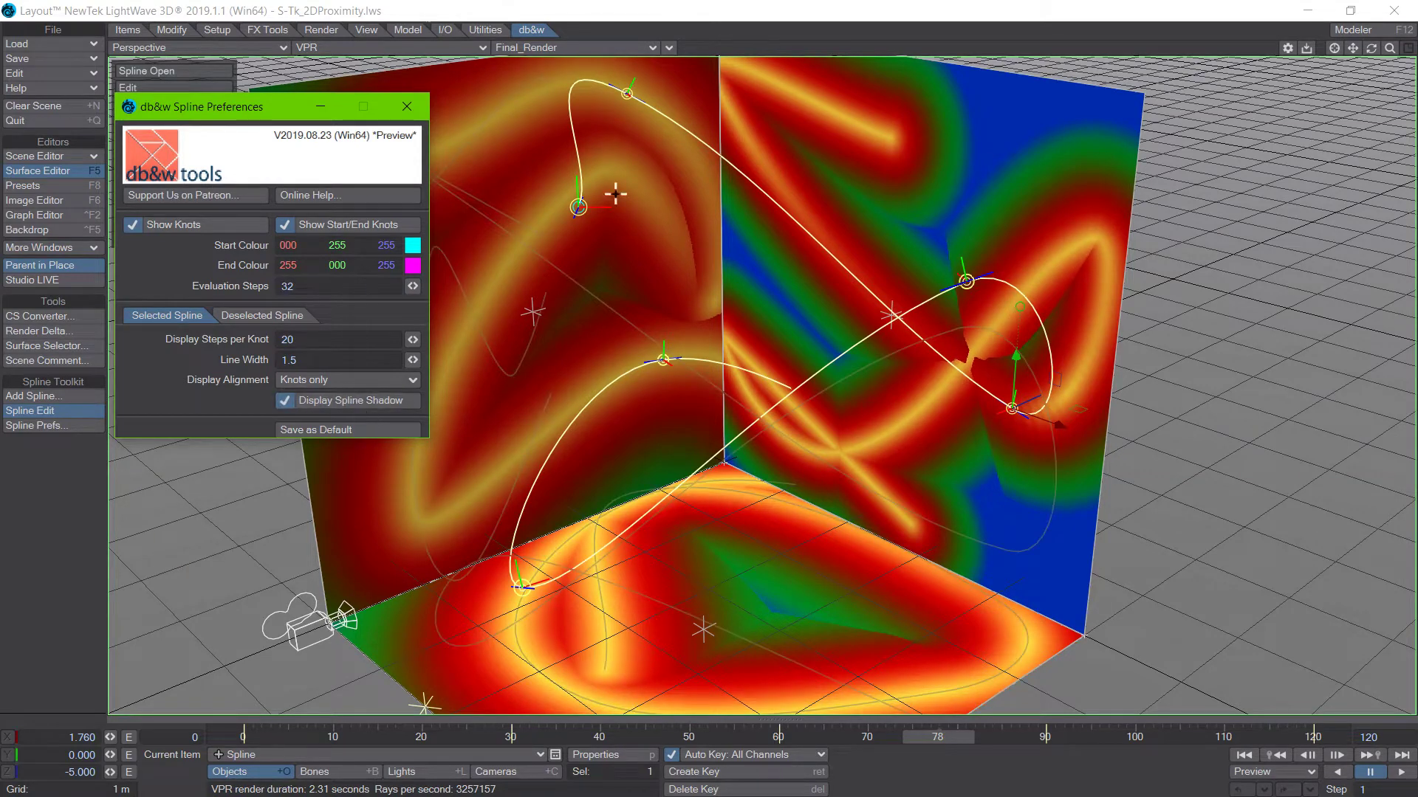
Switch the viewport from VPR to Textured Shaded Solid and examine the spline's projected shadows from several angles.
{"action": "key", "text": "ctrl+F9"}
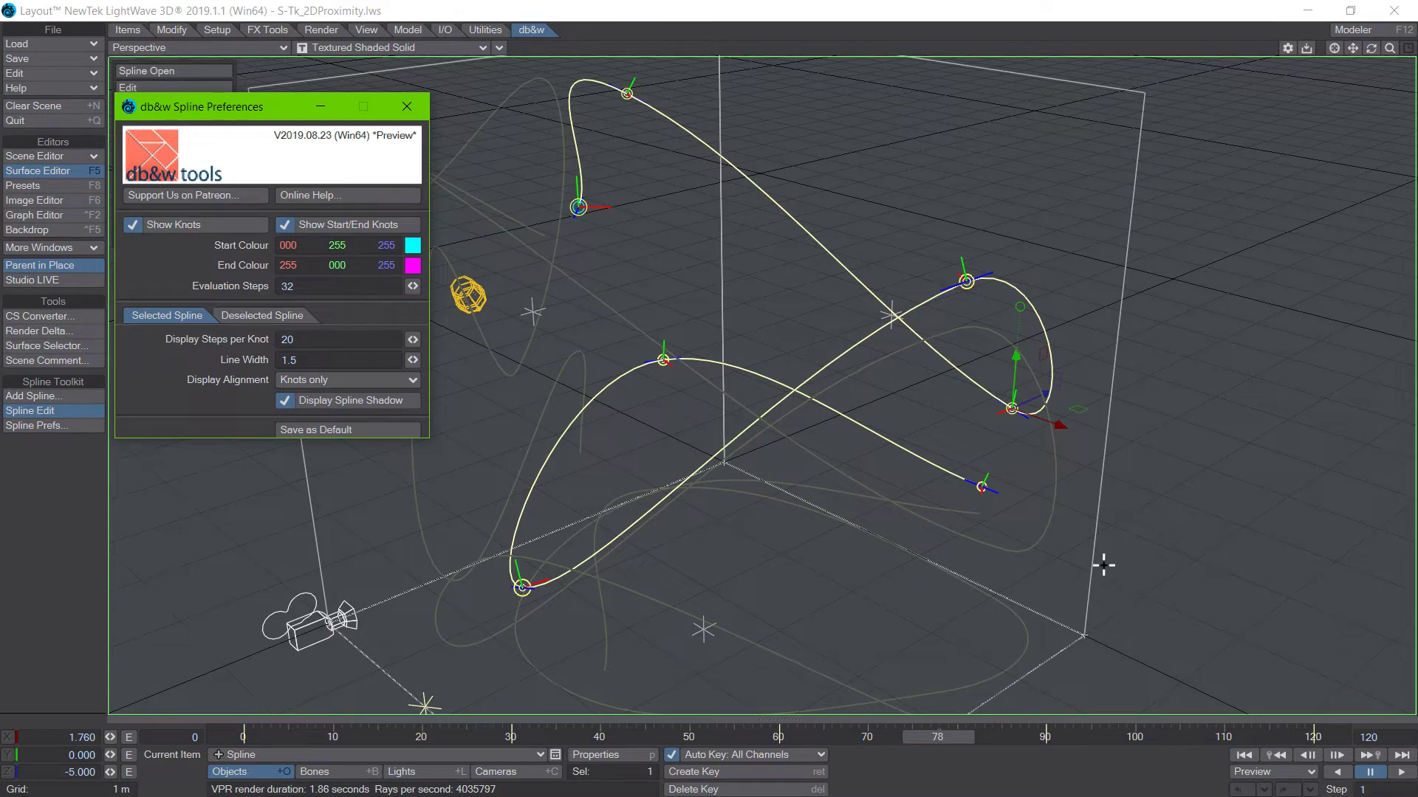
{"action": "left_click_drag", "start_coordinate": [1184, 551], "coordinate": [708, 559], "text": "alt"}
{"action": "left_click_drag", "start_coordinate": [531, 542], "coordinate": [812, 207], "text": "alt"}
{"action": "left_click_drag", "start_coordinate": [1127, 550], "coordinate": [668, 516], "text": "alt"}
{"action": "left_click_drag", "start_coordinate": [905, 541], "coordinate": [722, 526], "text": "alt"}
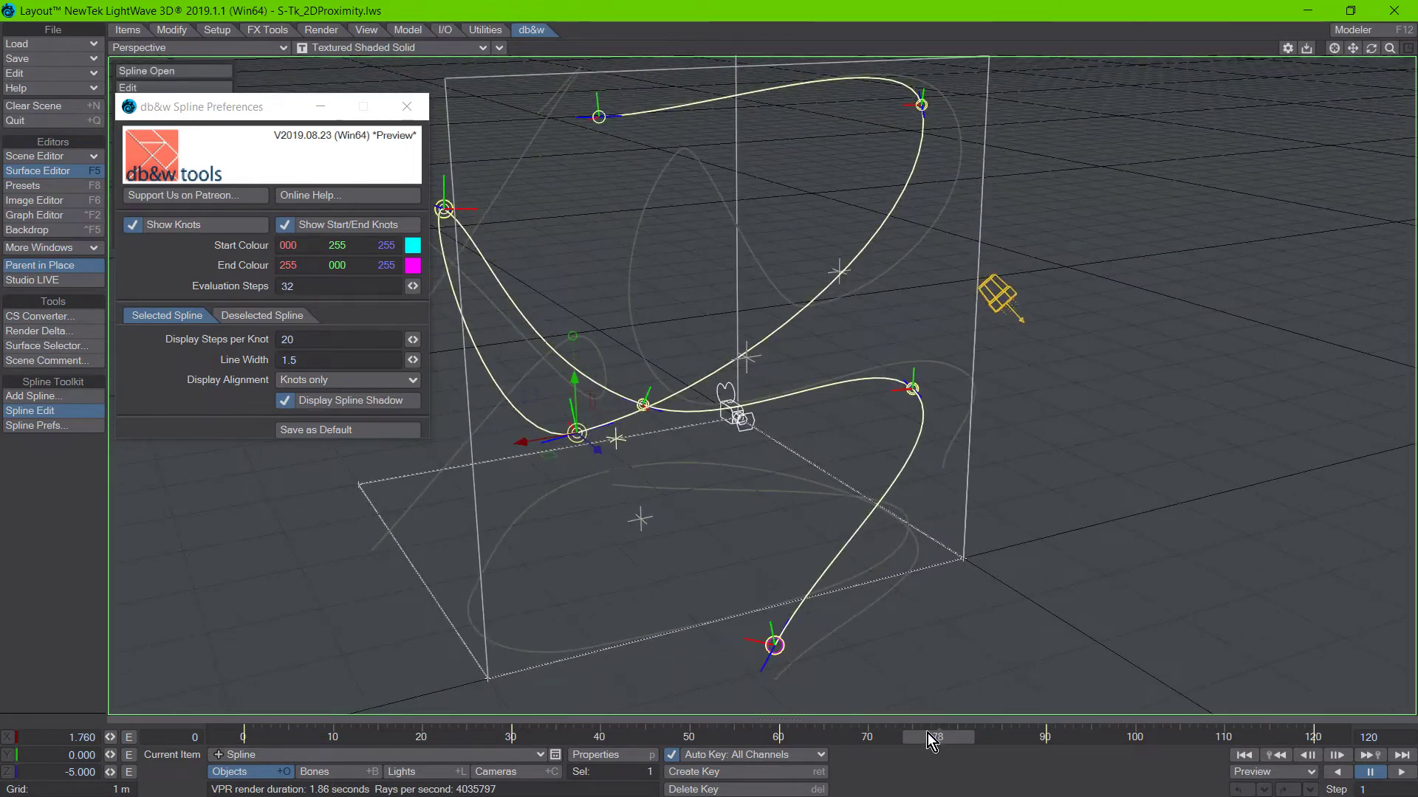
Go to frame 0 and orbit around the three planes to examine the animated spline's shadows on each axis.
{"action": "left_click_drag", "start_coordinate": [928, 735], "coordinate": [235, 735]}
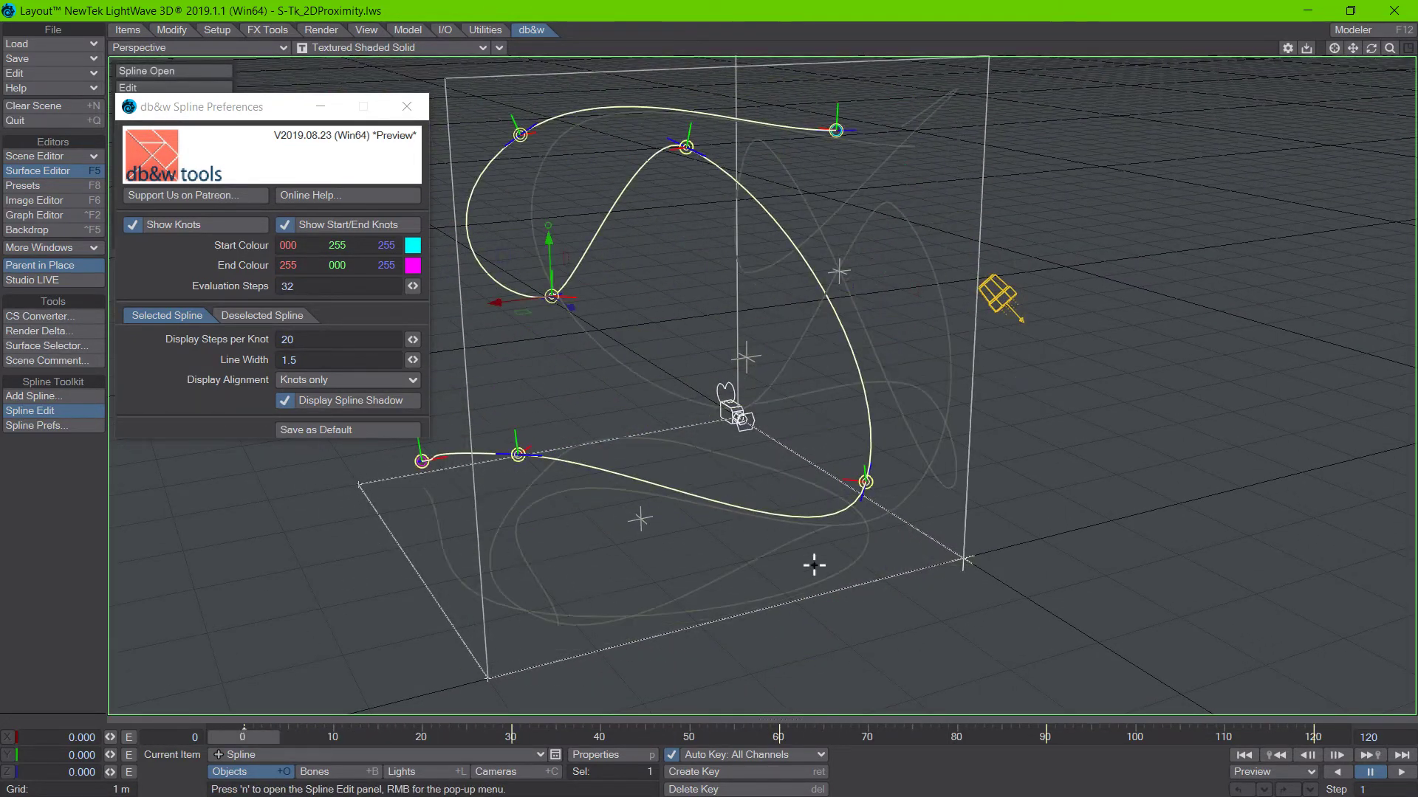
{"action": "left_click_drag", "start_coordinate": [711, 499], "coordinate": [1180, 477], "text": "alt"}
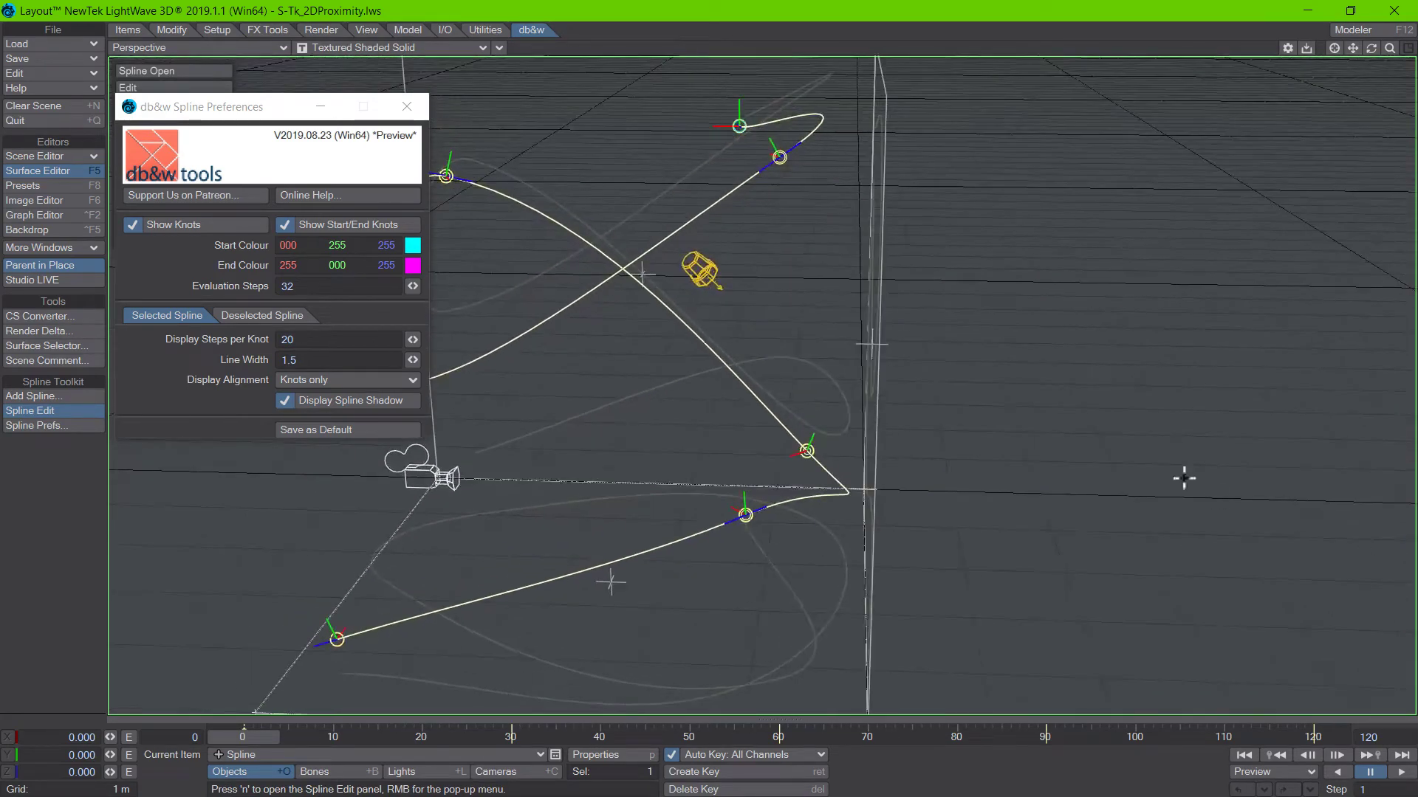
{"action": "left_click_drag", "start_coordinate": [626, 593], "coordinate": [950, 428], "text": "alt"}
{"action": "left_click_drag", "start_coordinate": [739, 472], "coordinate": [702, 558], "text": "alt"}
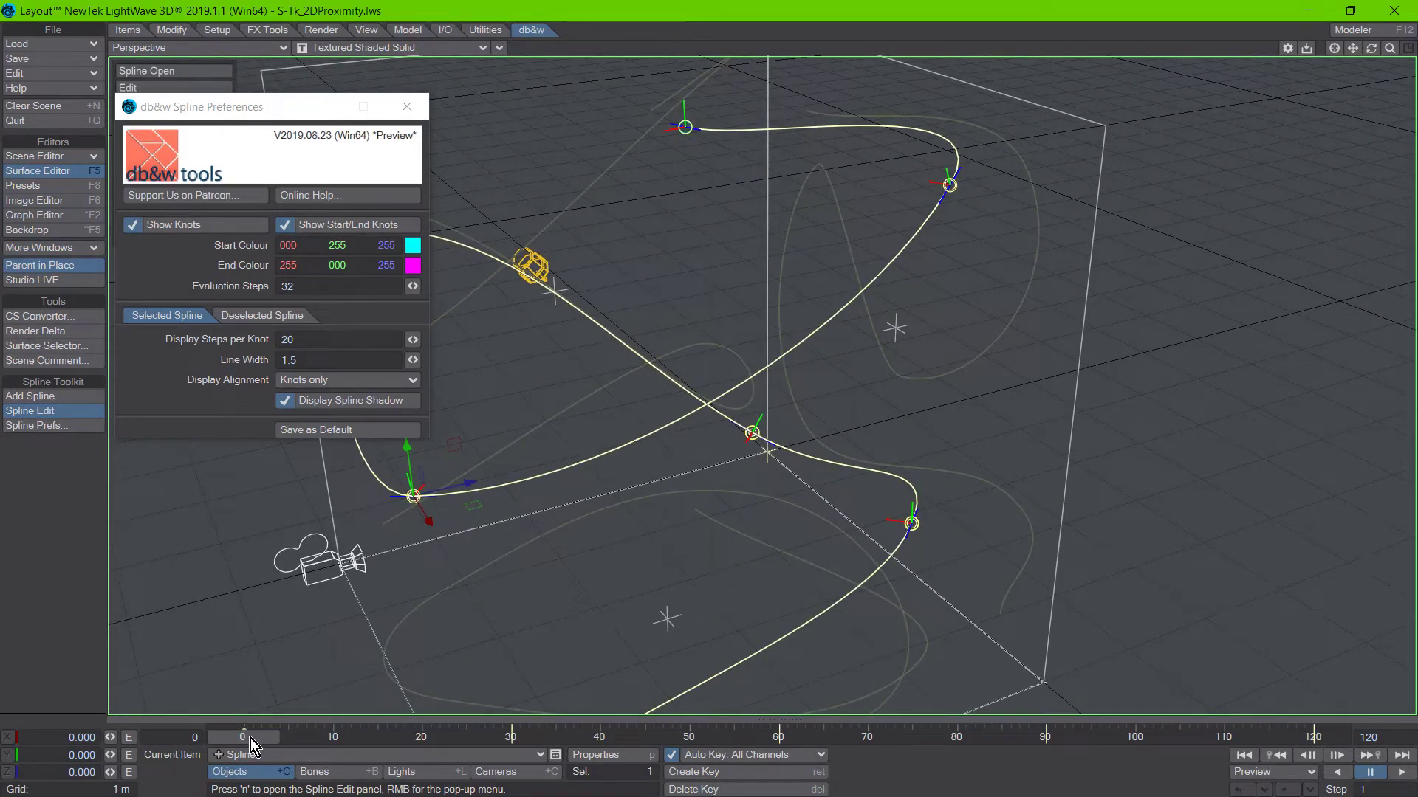
{"action": "mouse_move", "coordinate": [251, 738]}
{"action": "left_mouse_down"}
{"action": "mouse_move", "coordinate": [665, 737]}
{"action": "mouse_move", "coordinate": [229, 736]}
{"action": "left_mouse_up"}
{"action": "left_click_drag", "start_coordinate": [244, 738], "coordinate": [210, 748]}
Turn off Display Spline Shadow, return the viewport to VPR and scrub to frame 63 to view the updated gradient.
{"action": "left_click", "coordinate": [347, 401]}
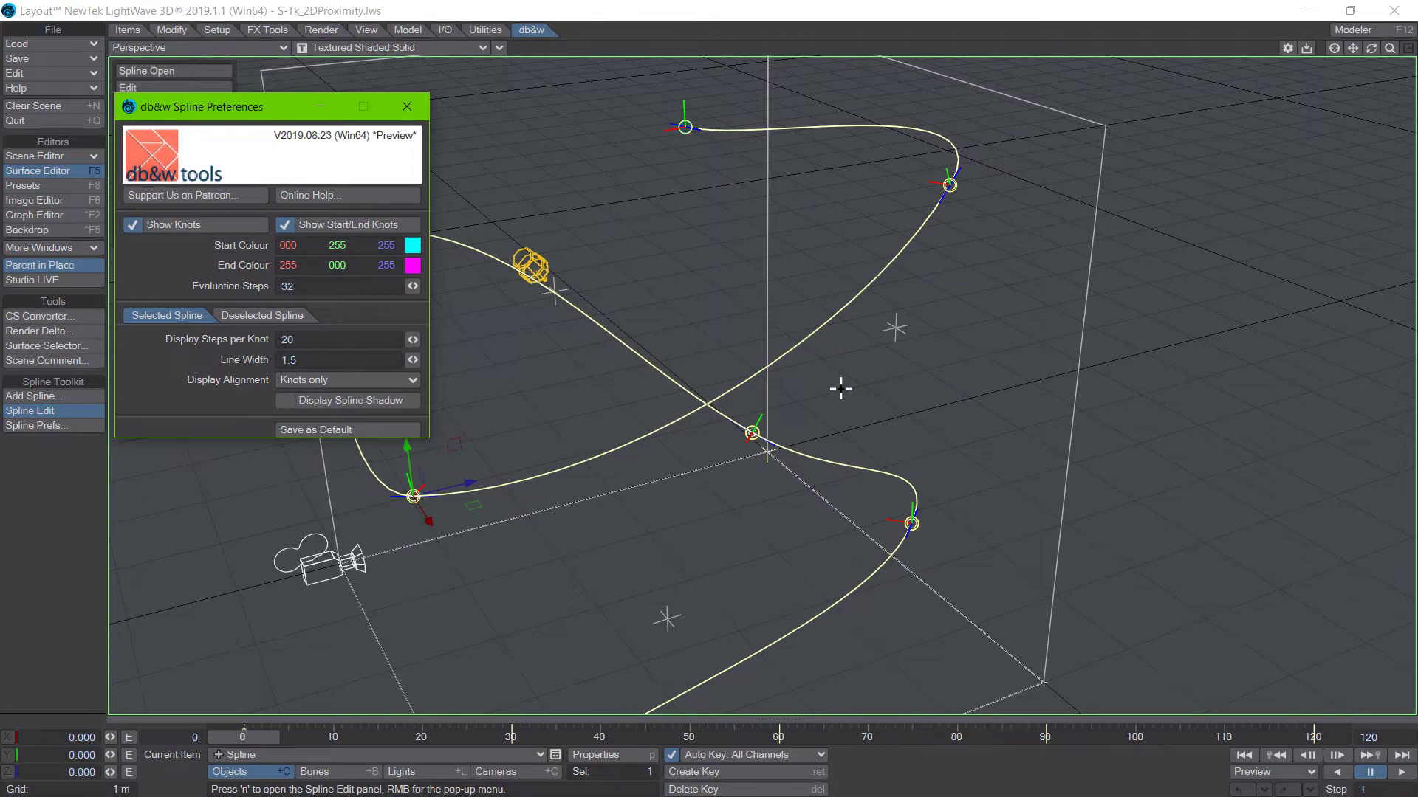
{"action": "key", "text": "ctrl+F9"}
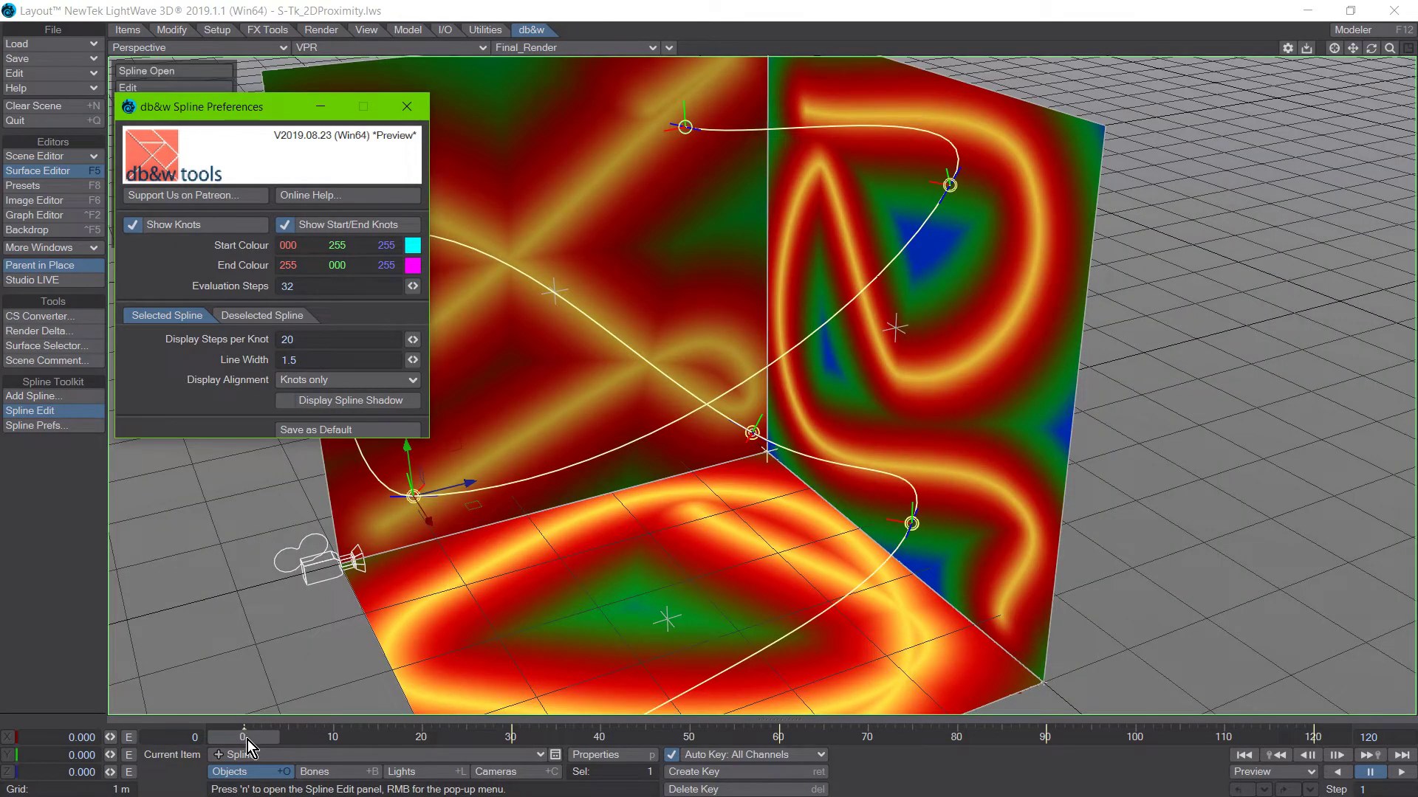
{"action": "left_click_drag", "start_coordinate": [246, 740], "coordinate": [804, 740]}
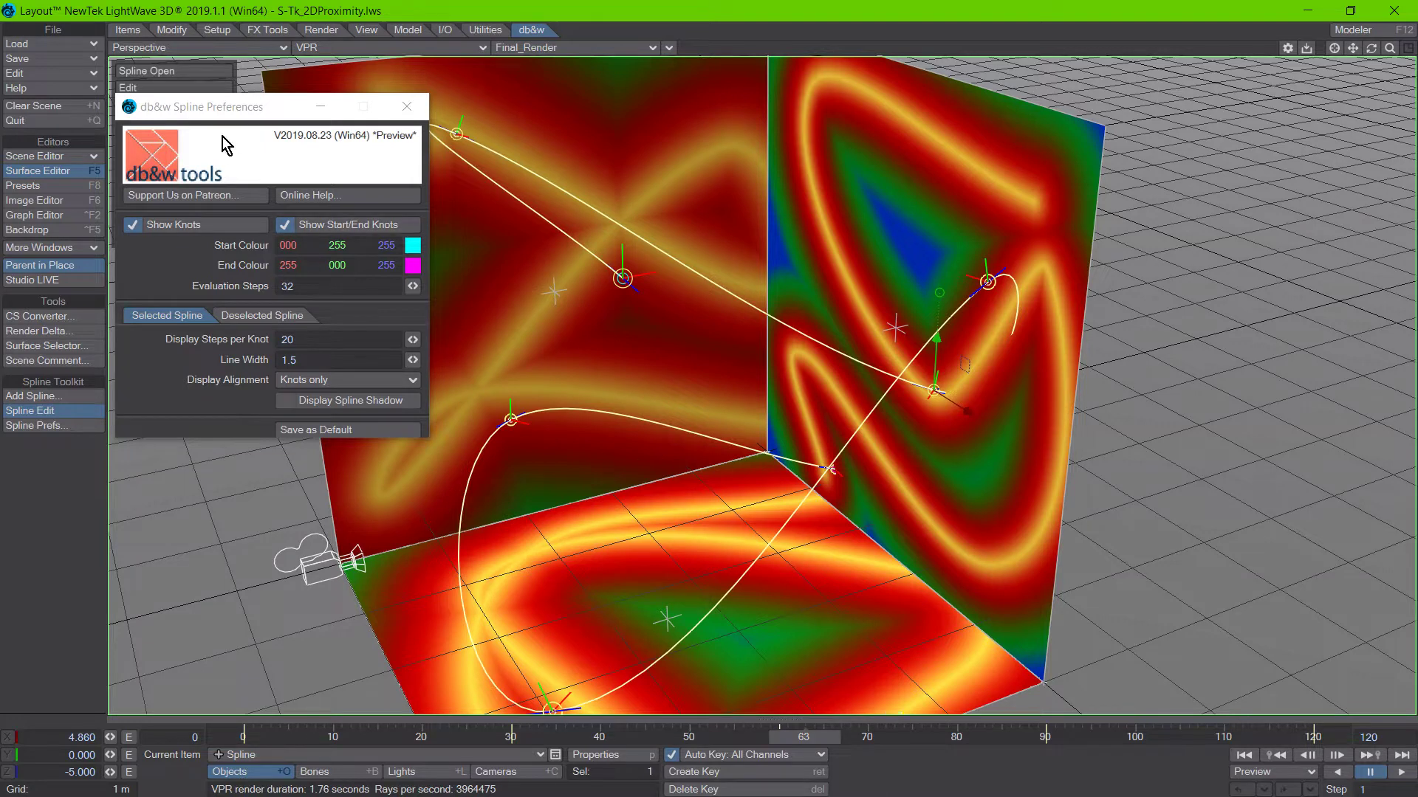
Move the Spline Preferences aside and load the recent scene S-Tk_SplineDisplacement.lws.
{"action": "left_click_drag", "start_coordinate": [211, 113], "coordinate": [537, 150]}
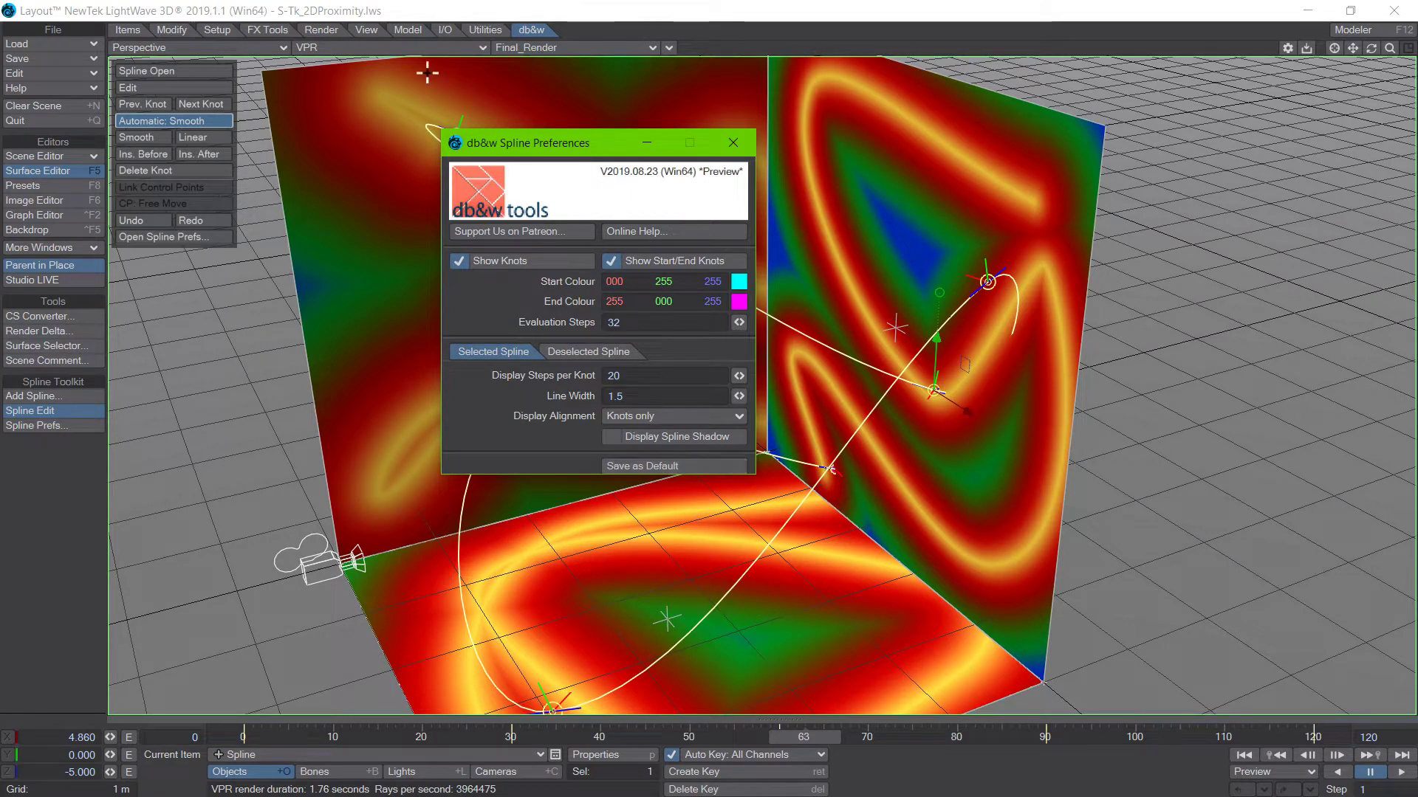
{"action": "left_click", "coordinate": [53, 30]}
{"action": "mouse_move", "coordinate": [94, 100]}
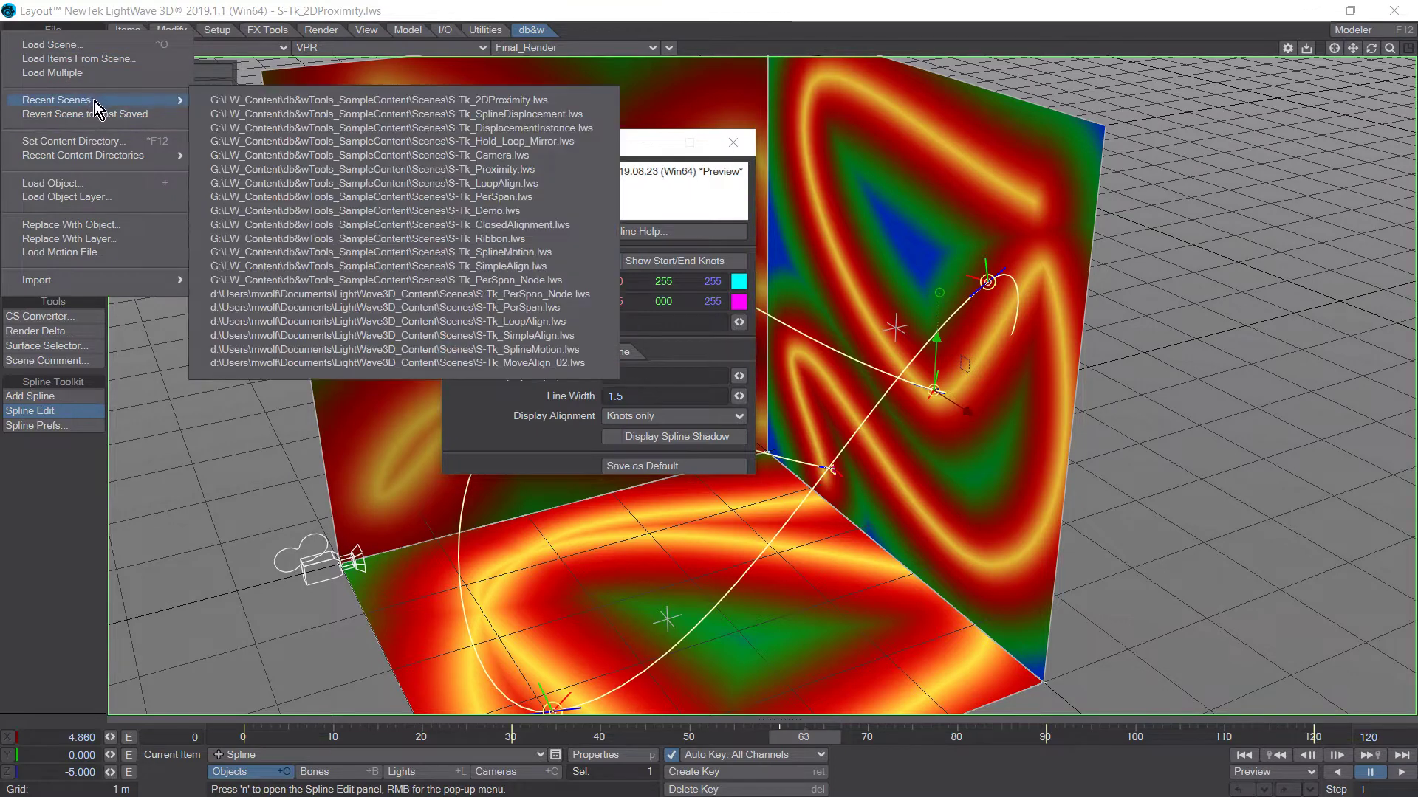
{"action": "left_click", "coordinate": [326, 118]}
{"action": "left_click", "coordinate": [476, 469]}
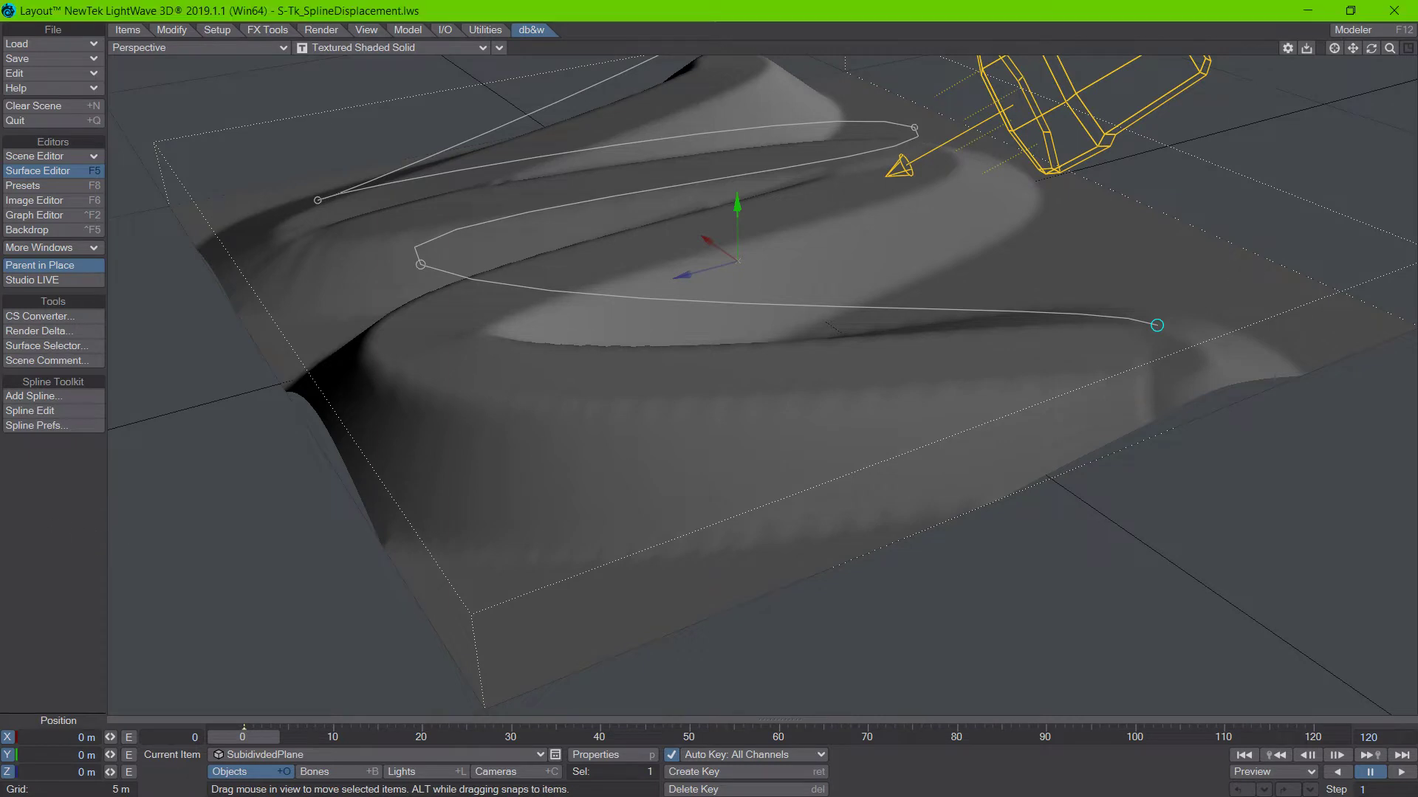
Open the Nodal Displacement node graph of the subdivided plane object and place it below the displaced surface.
{"action": "key", "text": "Up"}
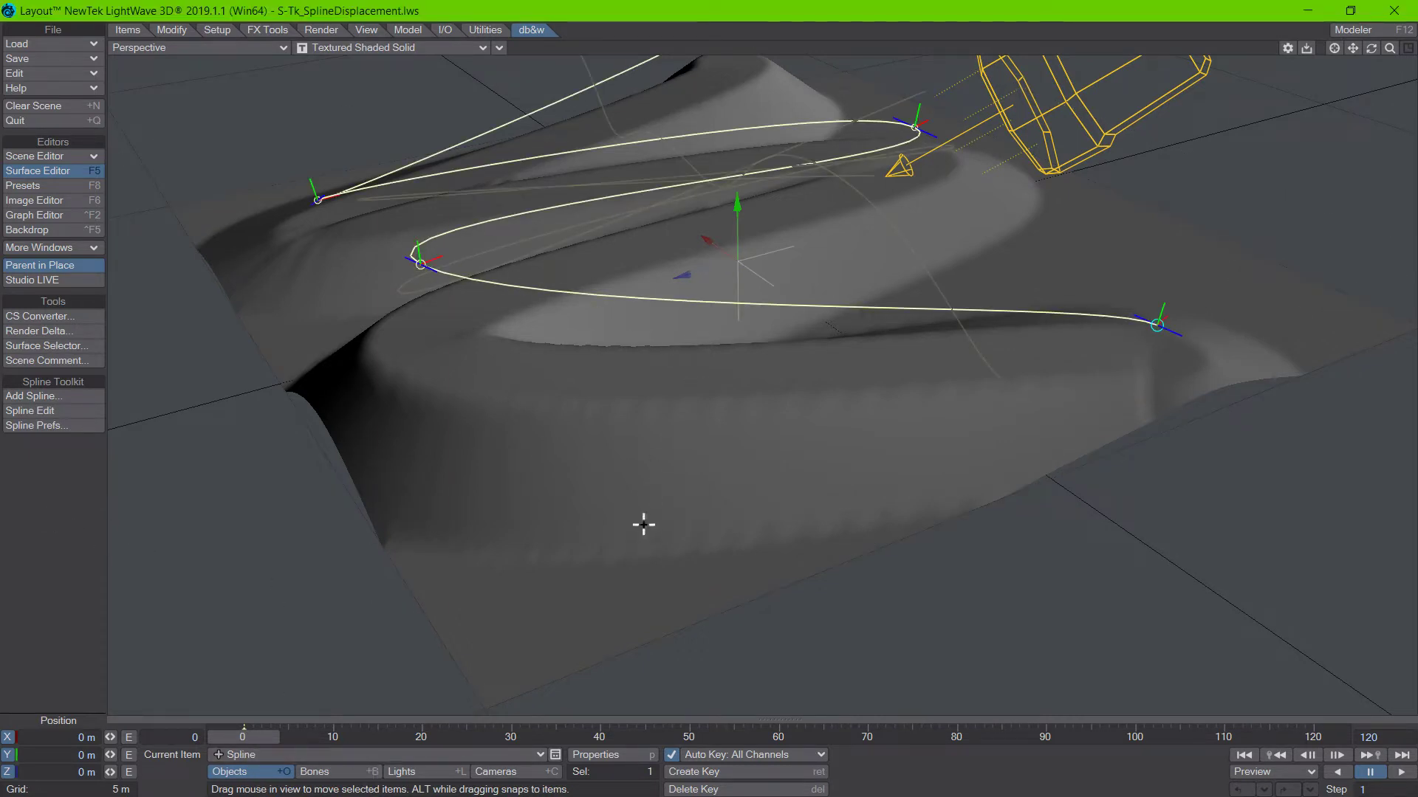
{"action": "key", "text": "Down"}
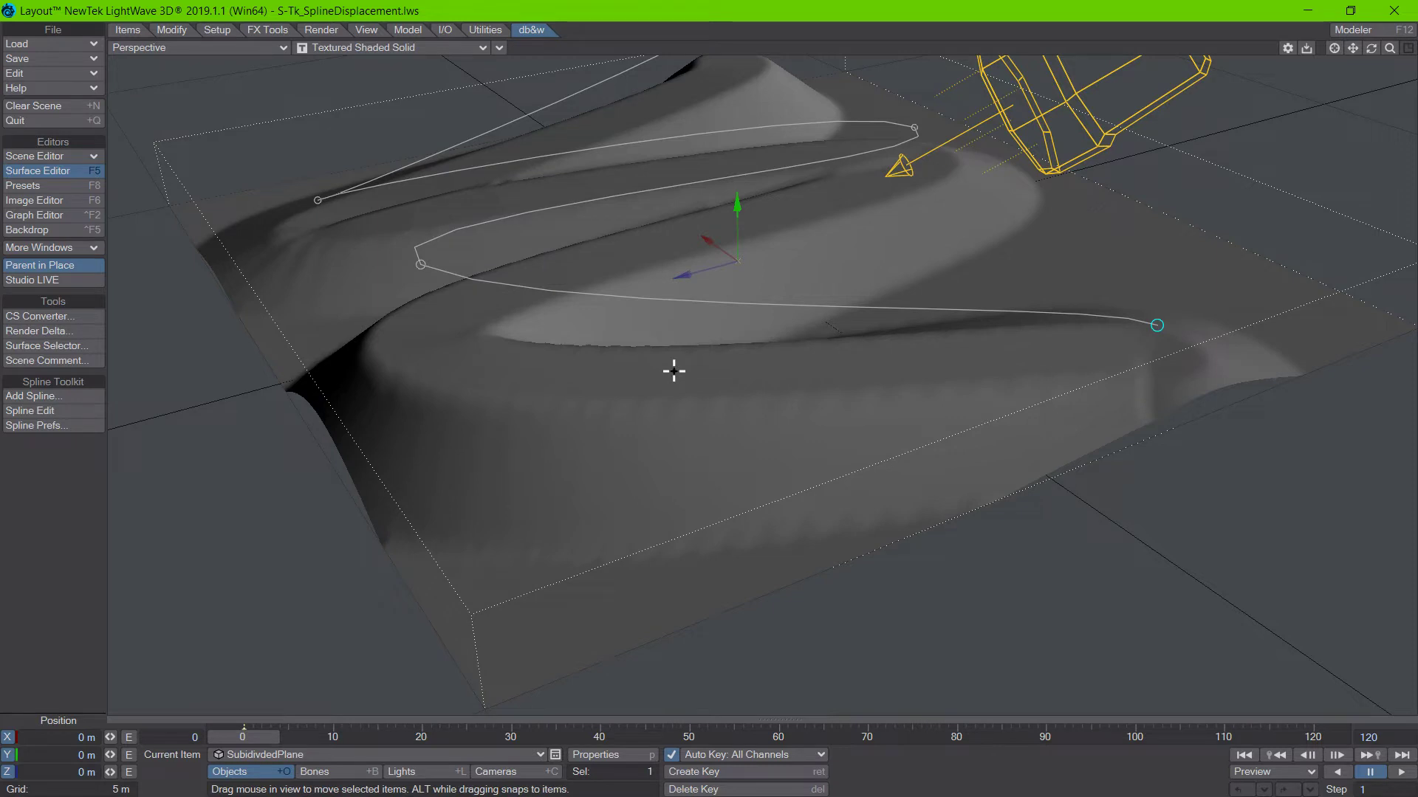
{"action": "key", "text": "p"}
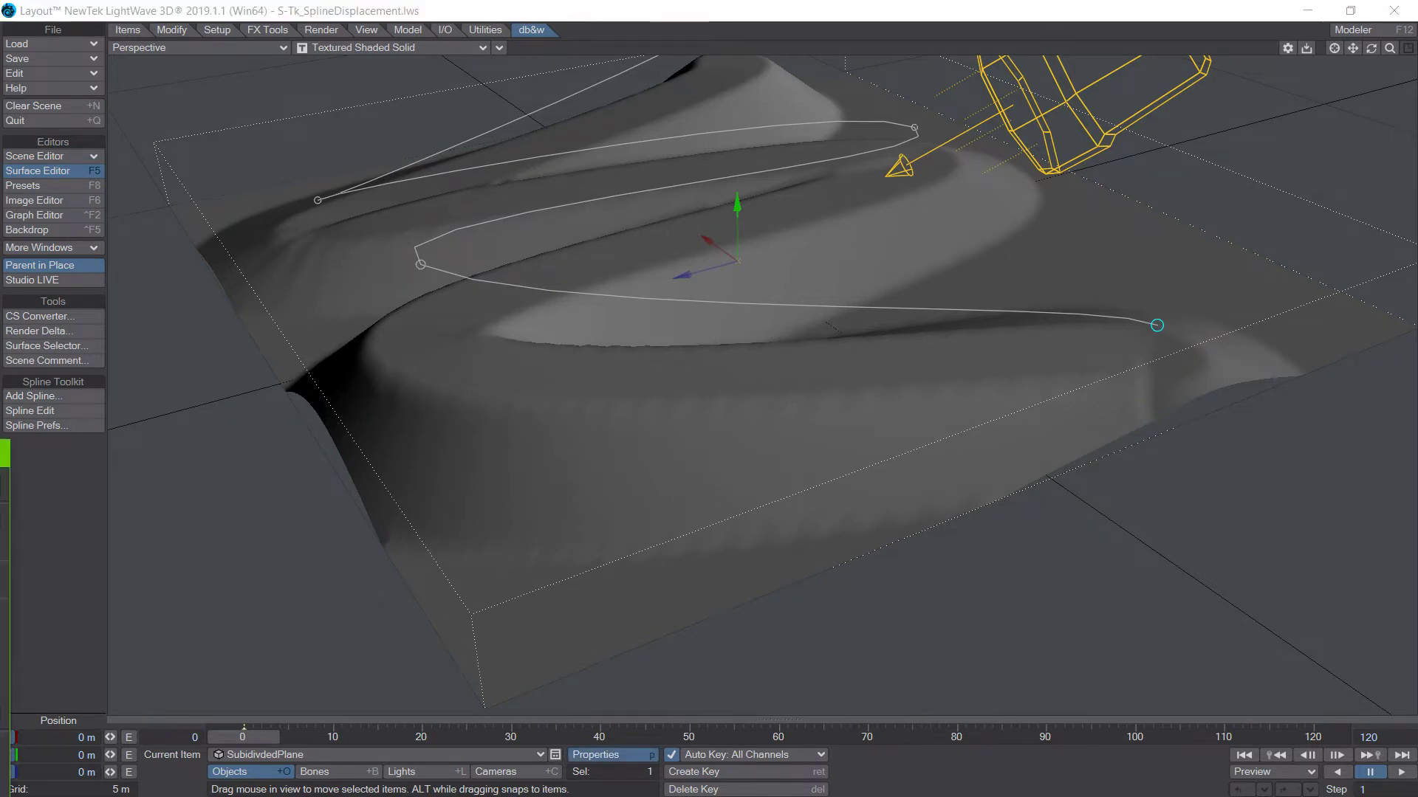
{"action": "double_click", "coordinate": [236, 595]}
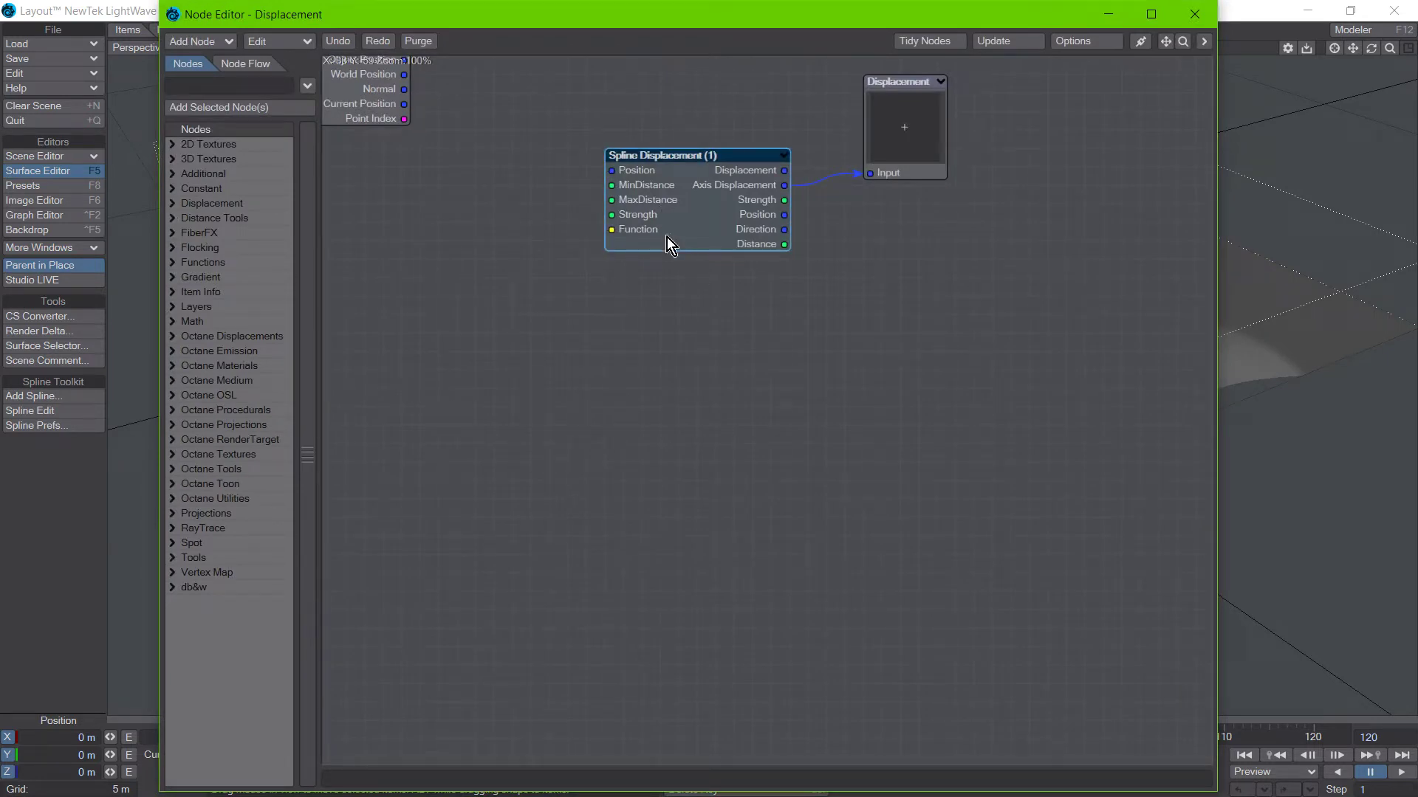
{"action": "left_click_drag", "start_coordinate": [498, 19], "coordinate": [744, 368]}
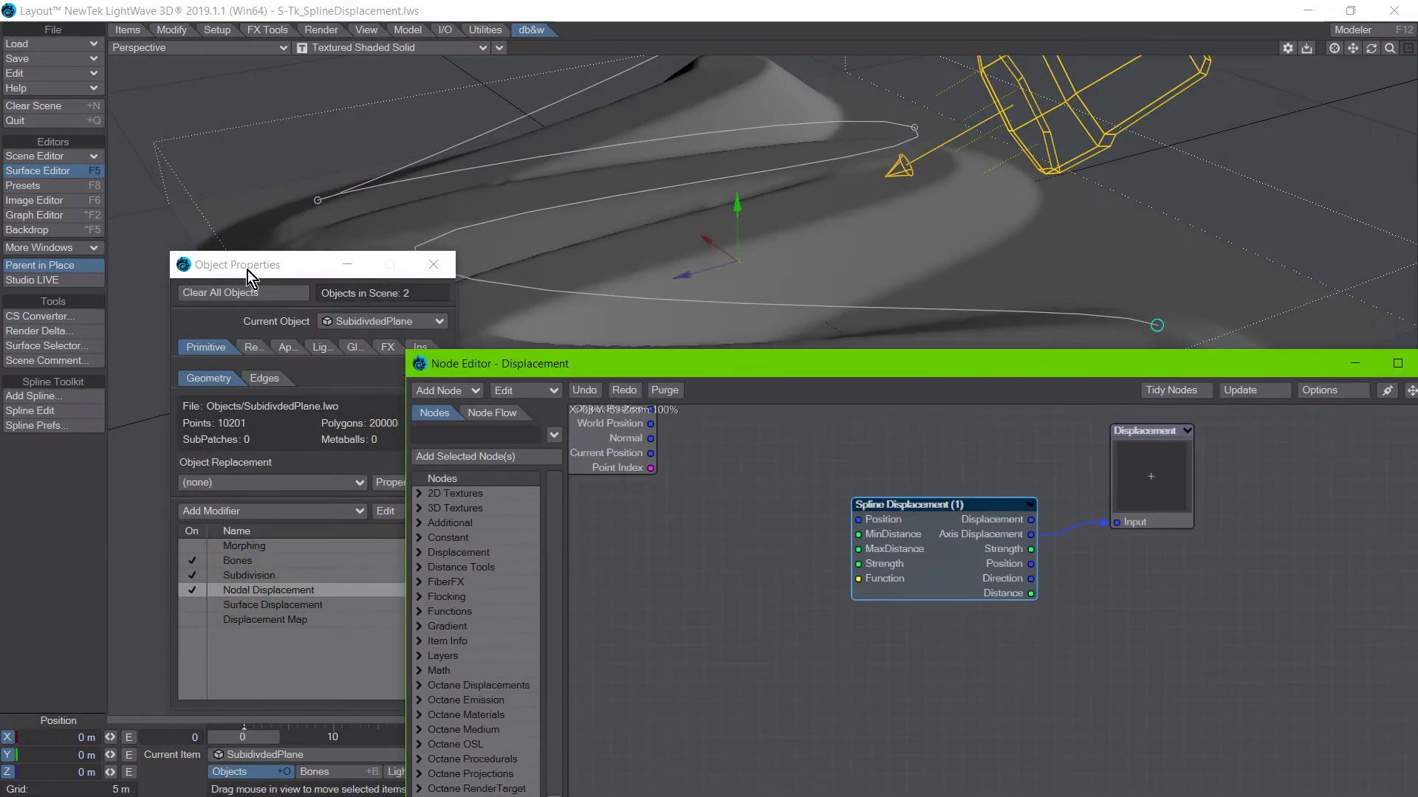
{"action": "left_click_drag", "start_coordinate": [246, 268], "coordinate": [0, 458]}
{"action": "left_click_drag", "start_coordinate": [657, 373], "coordinate": [198, 402]}
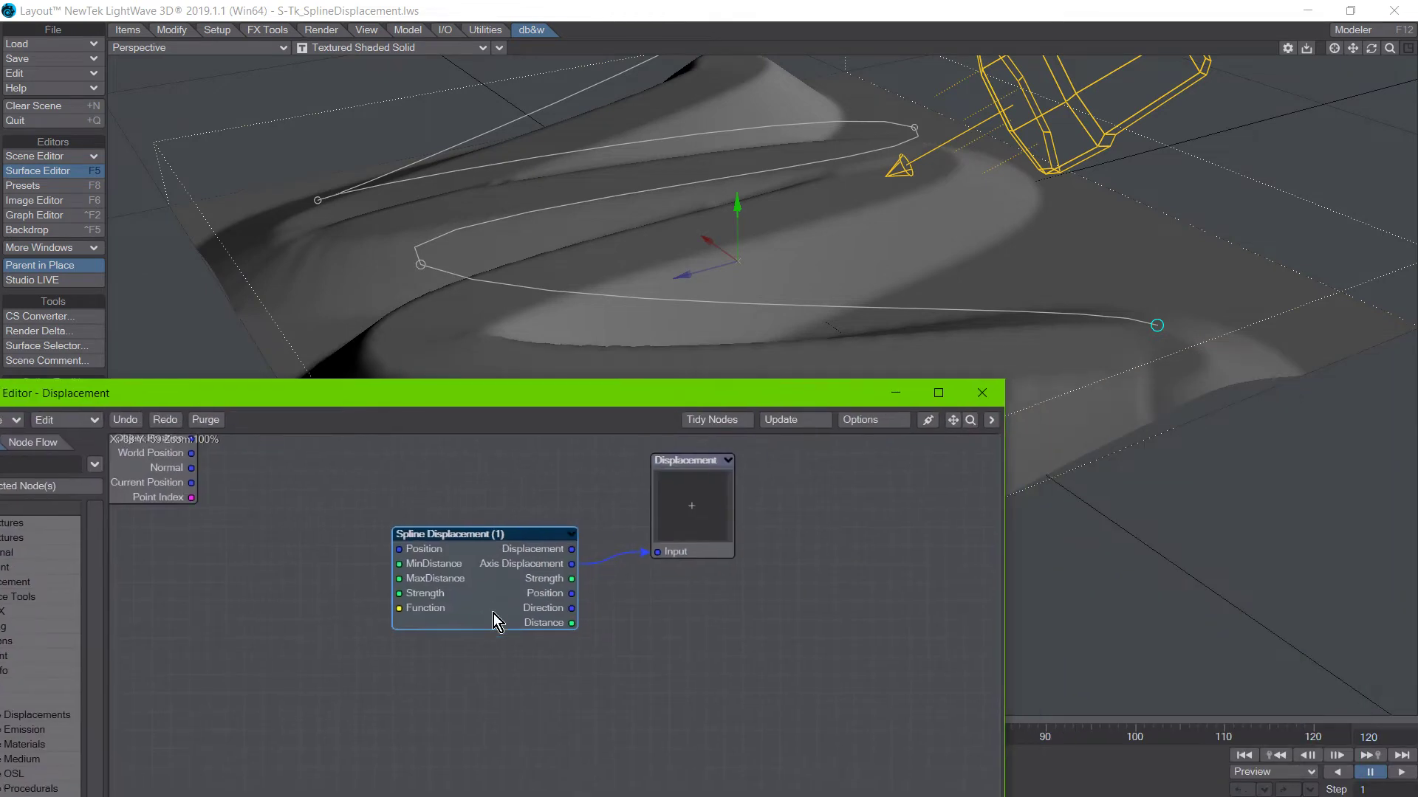
Open the Spline Displacement node's settings and arrange them beside the node graph below the plane.
{"action": "double_click", "coordinate": [493, 603]}
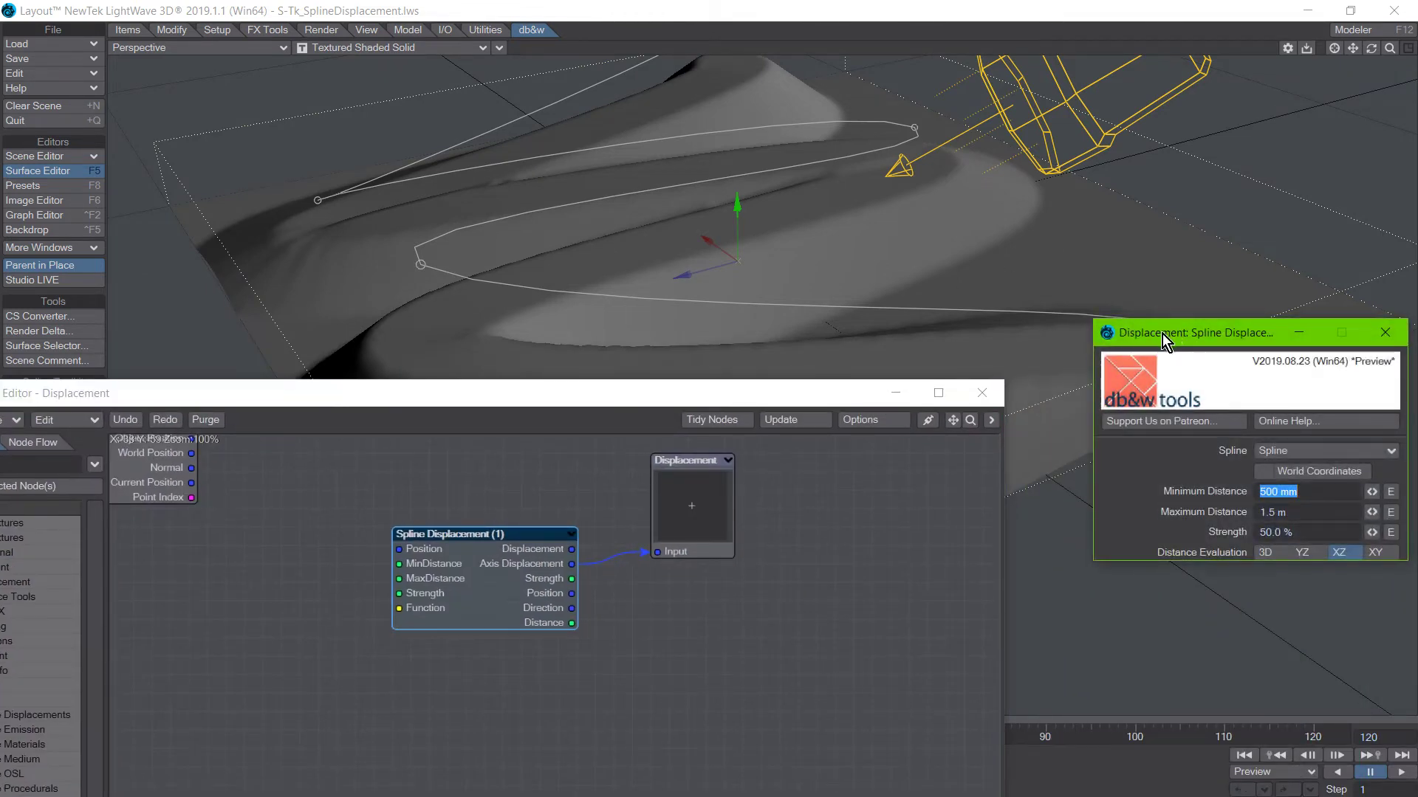
{"action": "left_click_drag", "start_coordinate": [1162, 334], "coordinate": [1022, 471]}
{"action": "left_click_drag", "start_coordinate": [261, 412], "coordinate": [235, 464]}
{"action": "left_click_drag", "start_coordinate": [1066, 484], "coordinate": [1166, 453]}
{"action": "left_click_drag", "start_coordinate": [563, 452], "coordinate": [644, 474]}
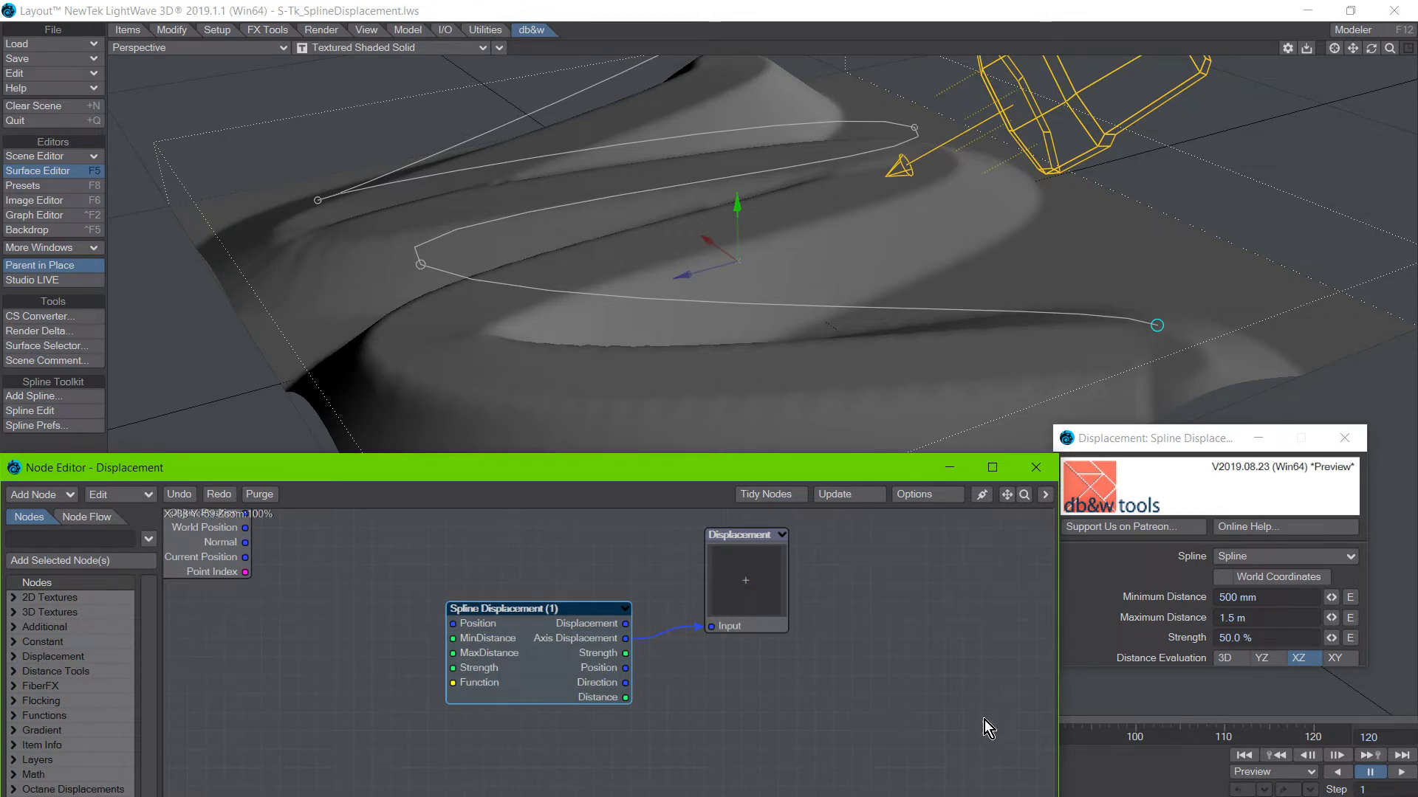
Set the Spline Displacement node's Strength to 100% and uncover more of the displaced plane.
{"action": "left_click", "coordinate": [1265, 639]}
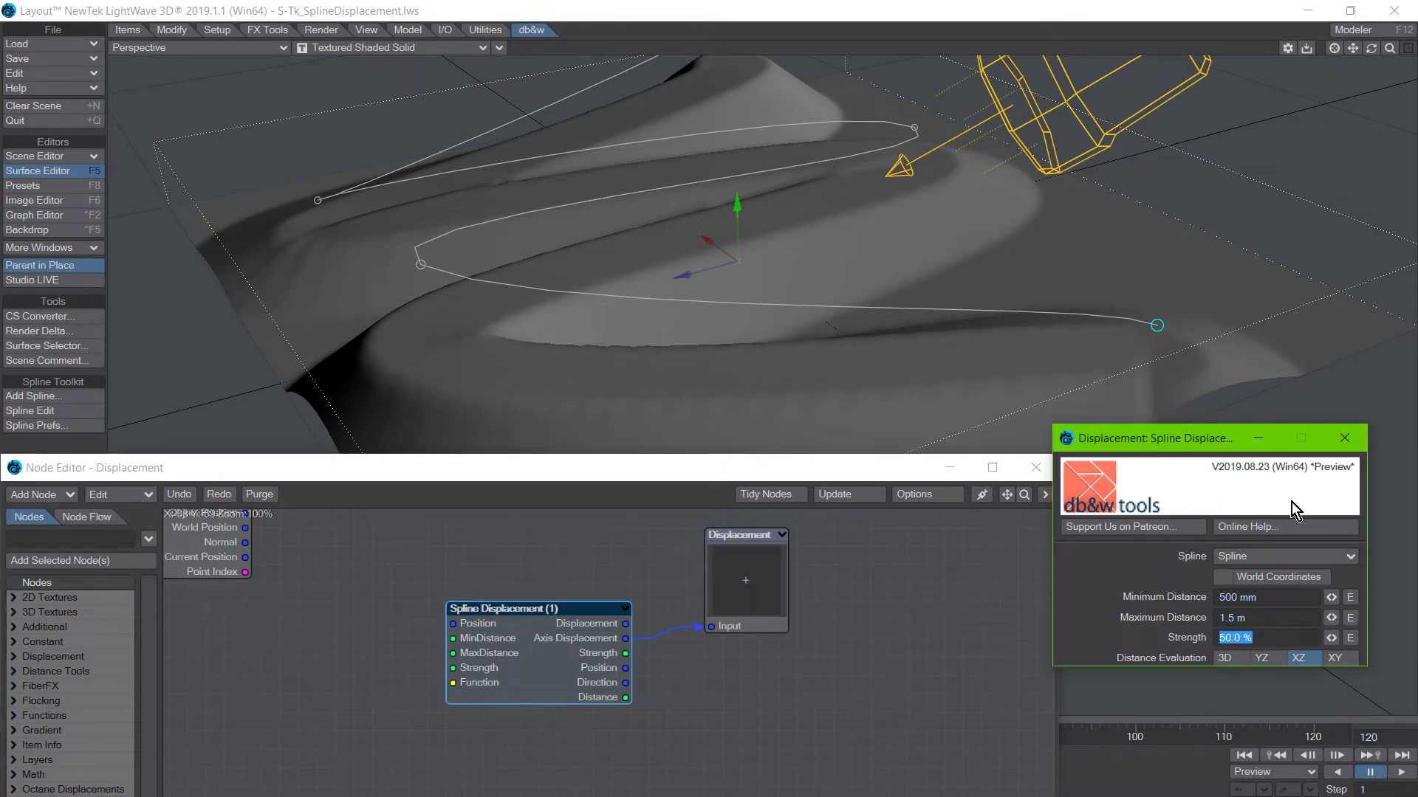
{"action": "type", "text": "100"}
{"action": "key", "text": "Return"}
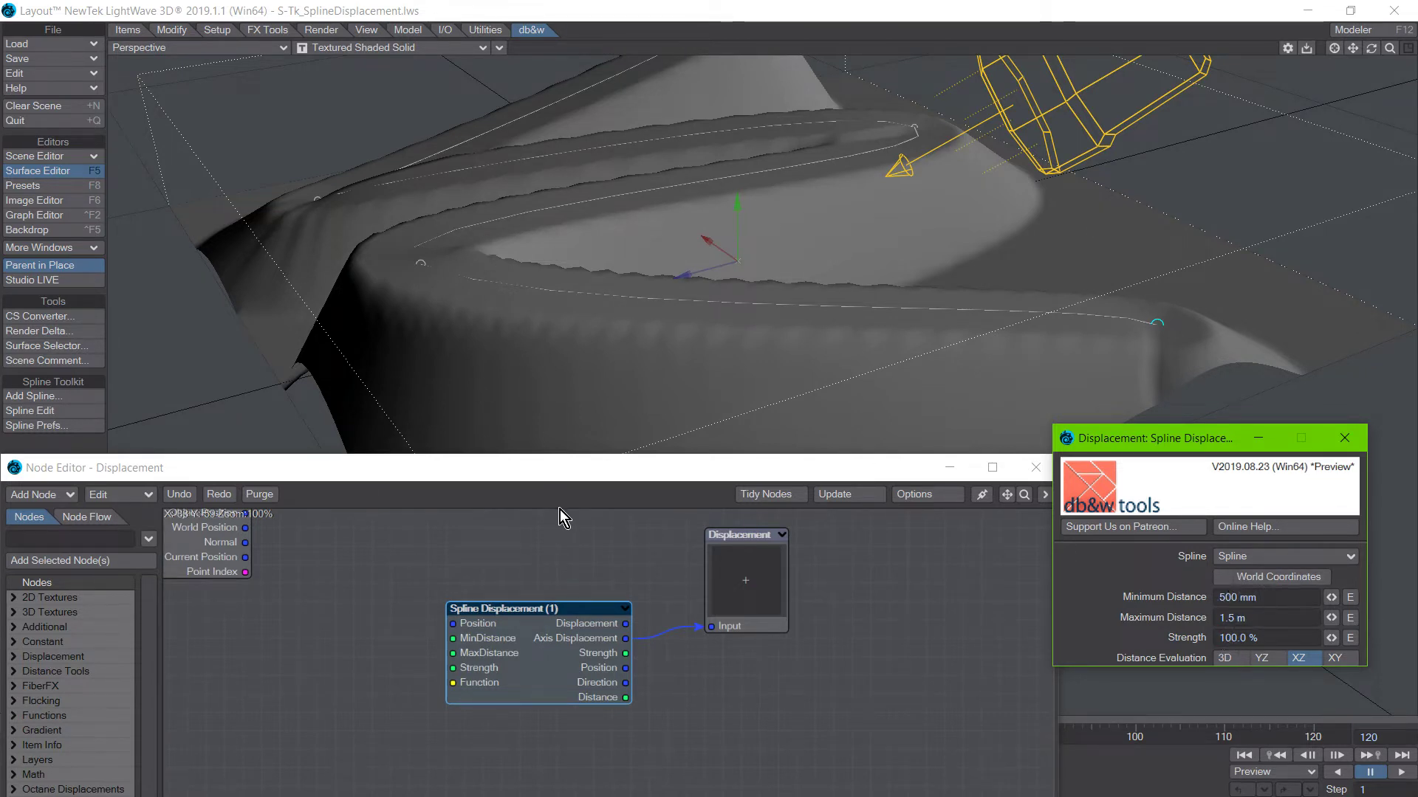
{"action": "left_click", "coordinate": [534, 474]}
{"action": "left_click_drag", "start_coordinate": [535, 474], "coordinate": [485, 553]}
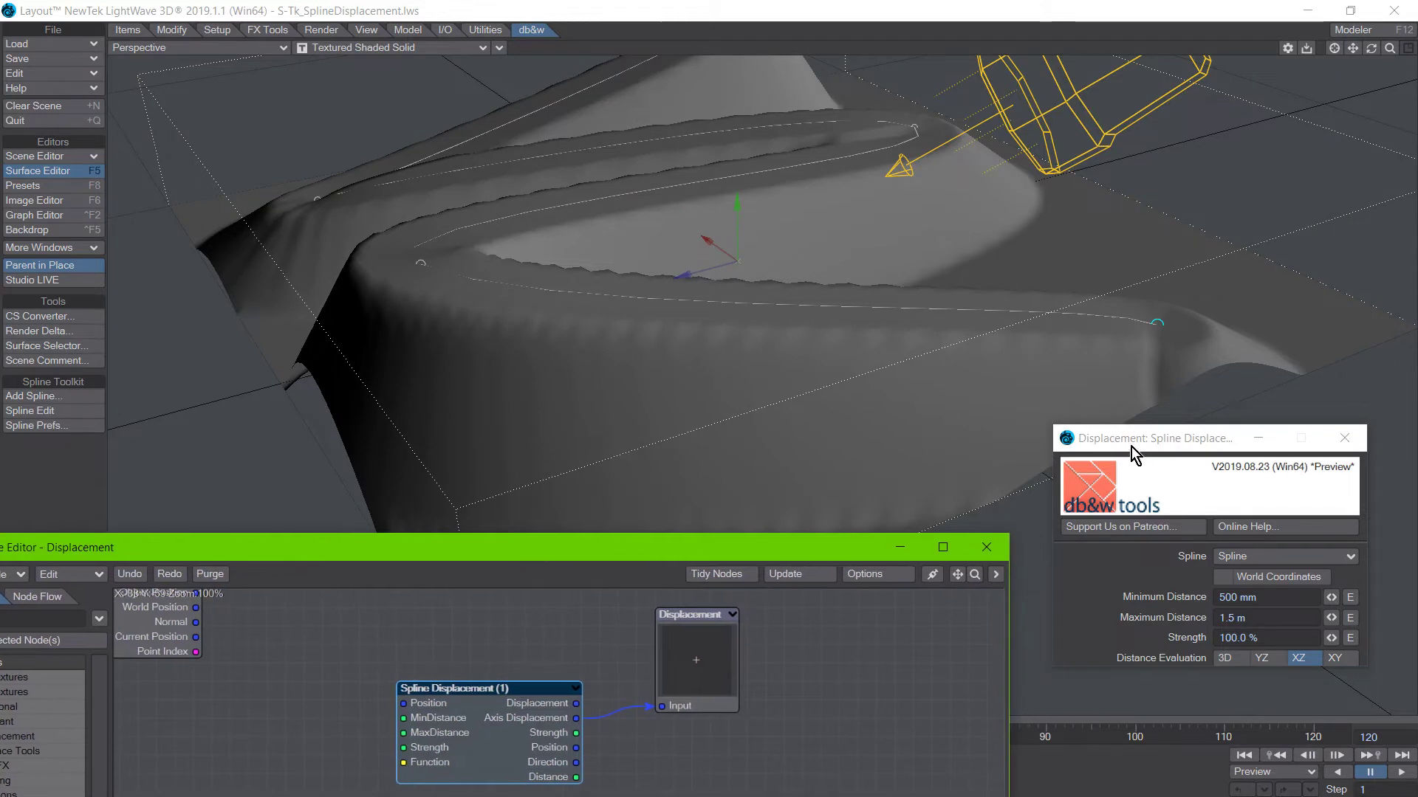
{"action": "left_click_drag", "start_coordinate": [1131, 446], "coordinate": [1143, 463]}
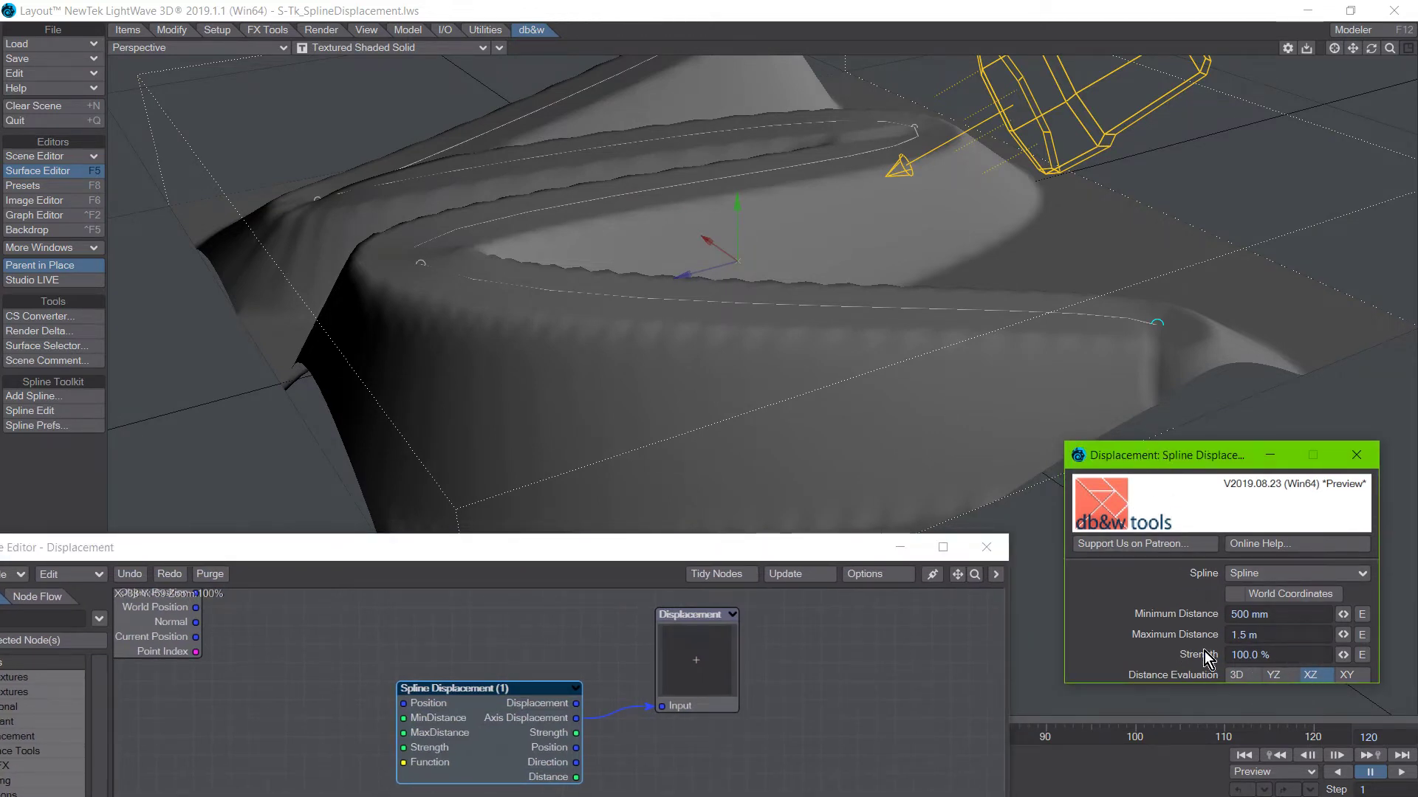
Try 3D as the Spline Displacement node's Distance Evaluation, return it to XZ and uncover the plane.
{"action": "left_click", "coordinate": [1237, 675]}
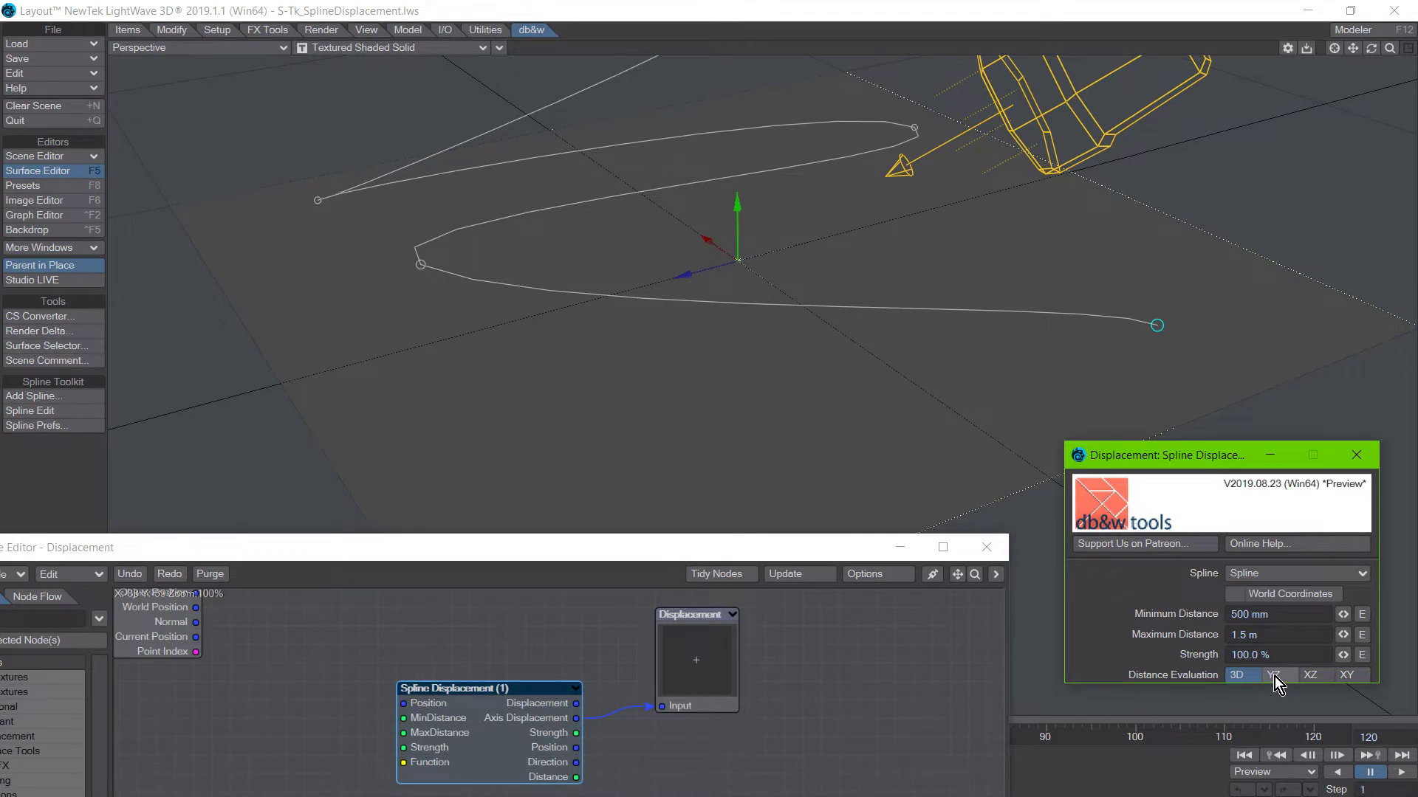
{"action": "left_click", "coordinate": [1321, 676]}
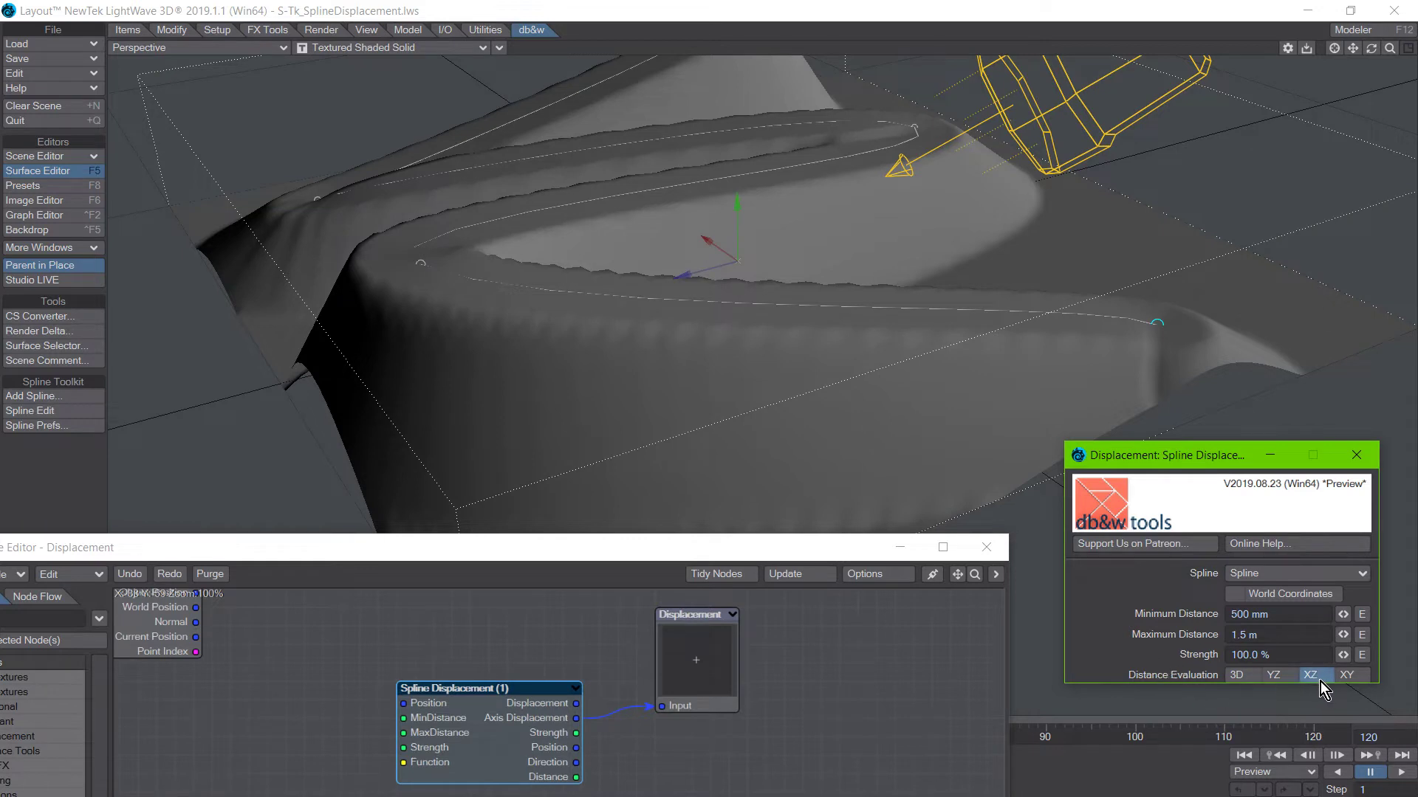
{"action": "left_click_drag", "start_coordinate": [424, 557], "coordinate": [496, 664]}
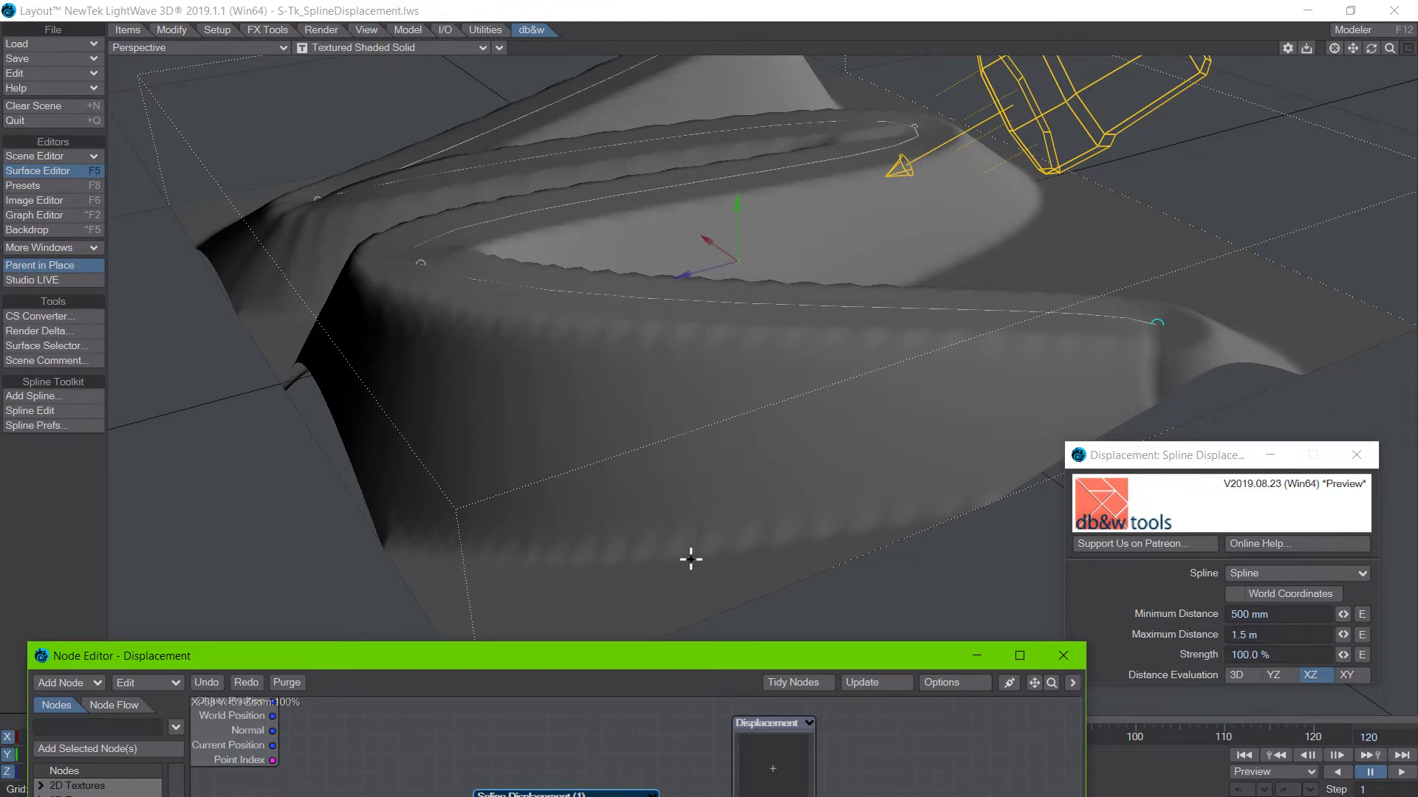
Shift the Spline Displacement node slightly upward and reposition the Node Editor to compare its outputs with the displaced plane.
{"action": "left_click_drag", "start_coordinate": [632, 658], "coordinate": [574, 409]}
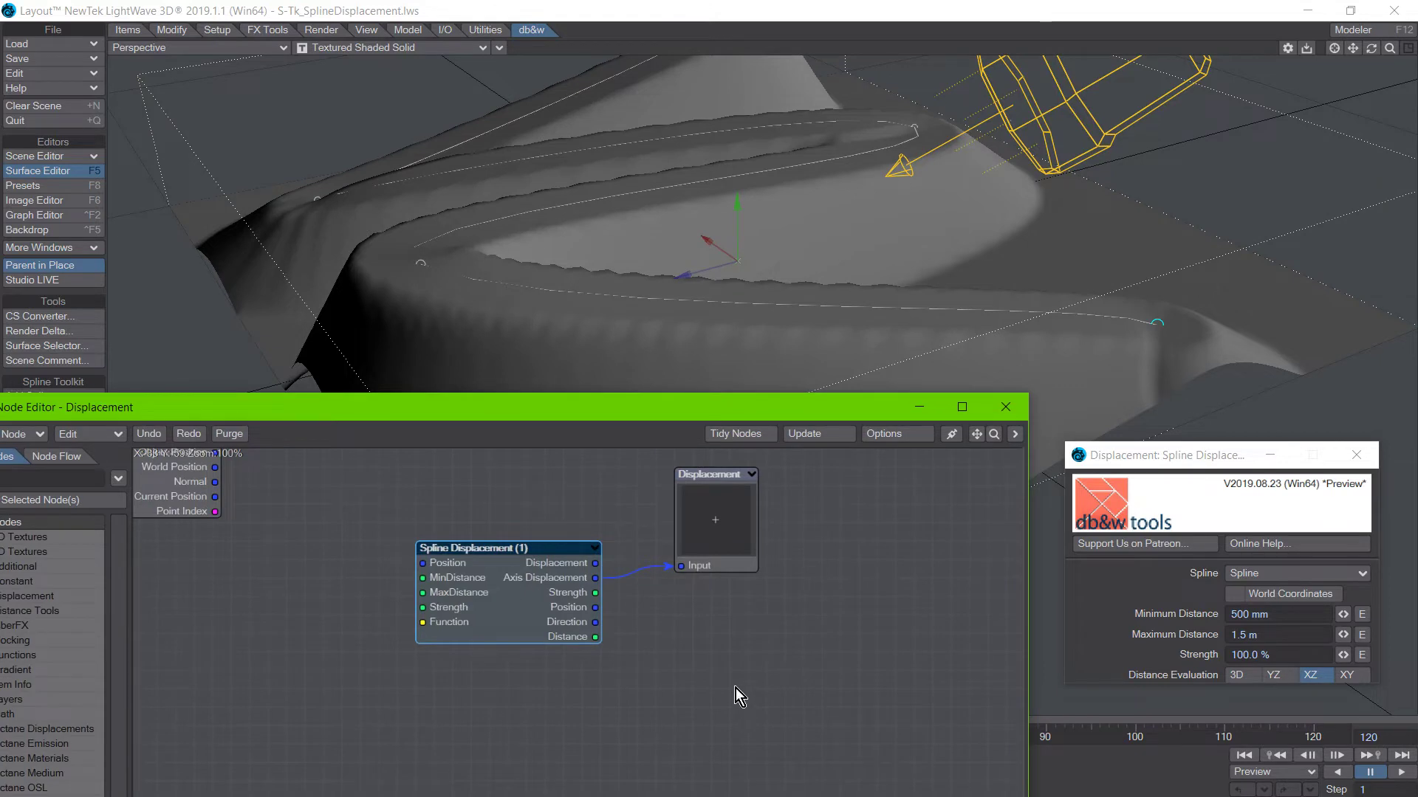
{"action": "left_click_drag", "start_coordinate": [546, 597], "coordinate": [544, 578]}
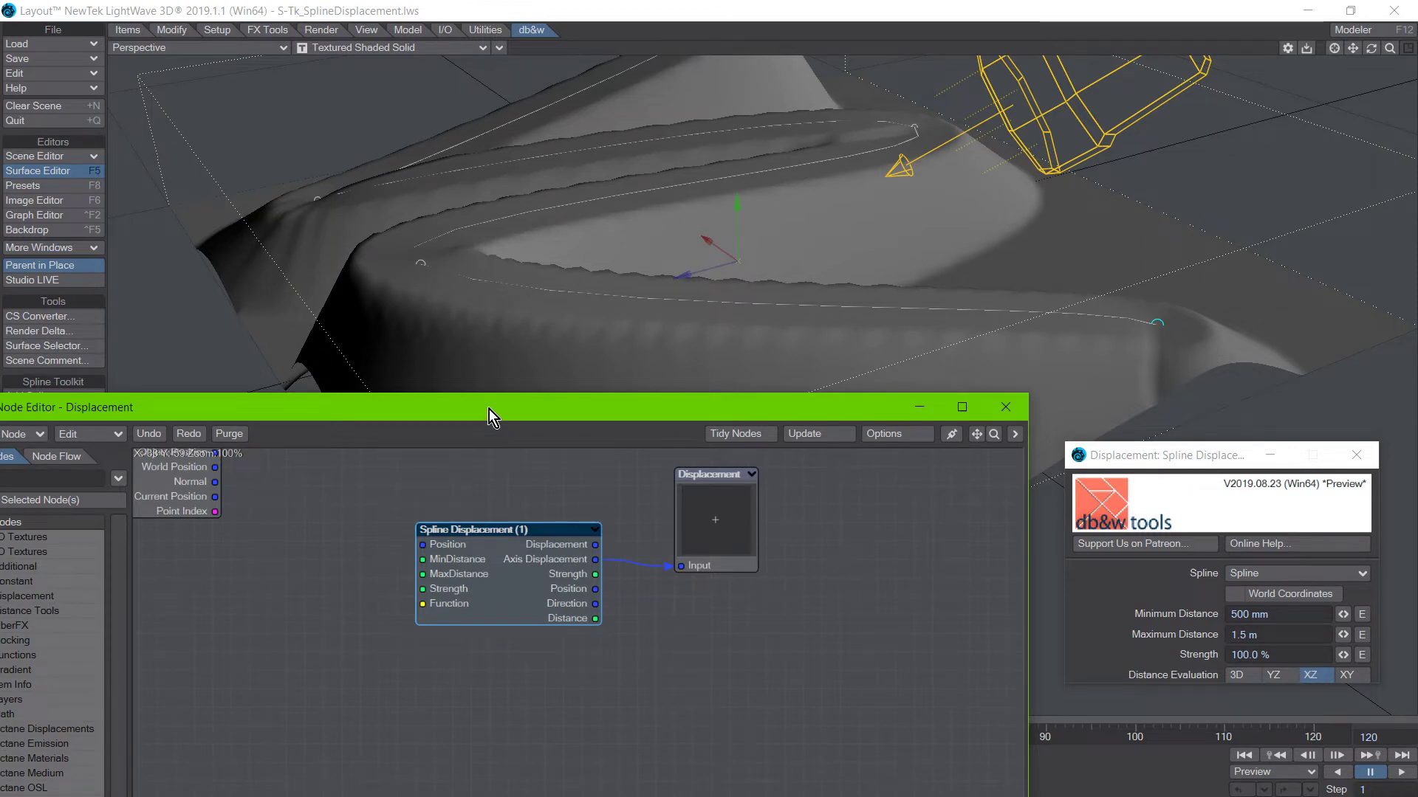
{"action": "left_click_drag", "start_coordinate": [489, 409], "coordinate": [606, 650]}
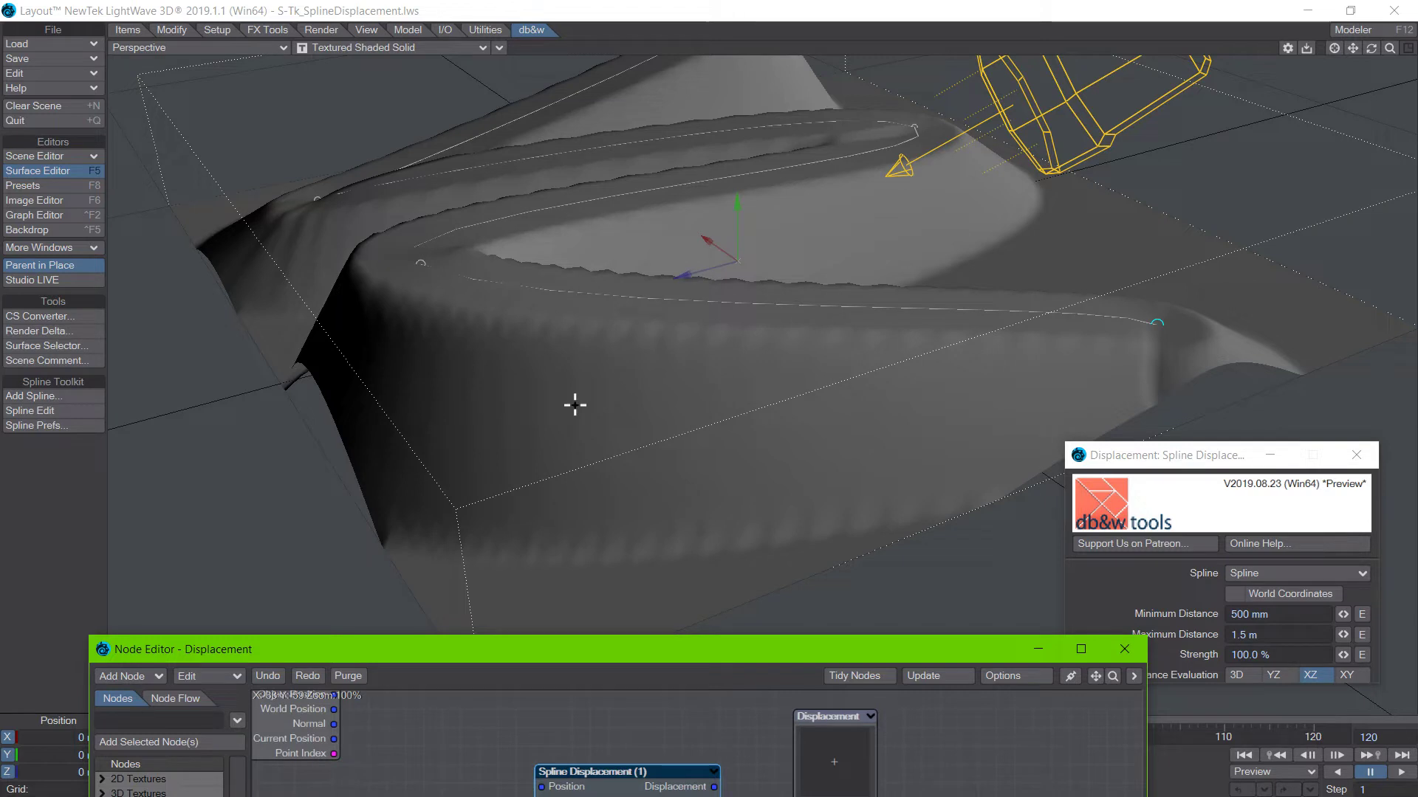
{"action": "left_click_drag", "start_coordinate": [560, 657], "coordinate": [503, 499]}
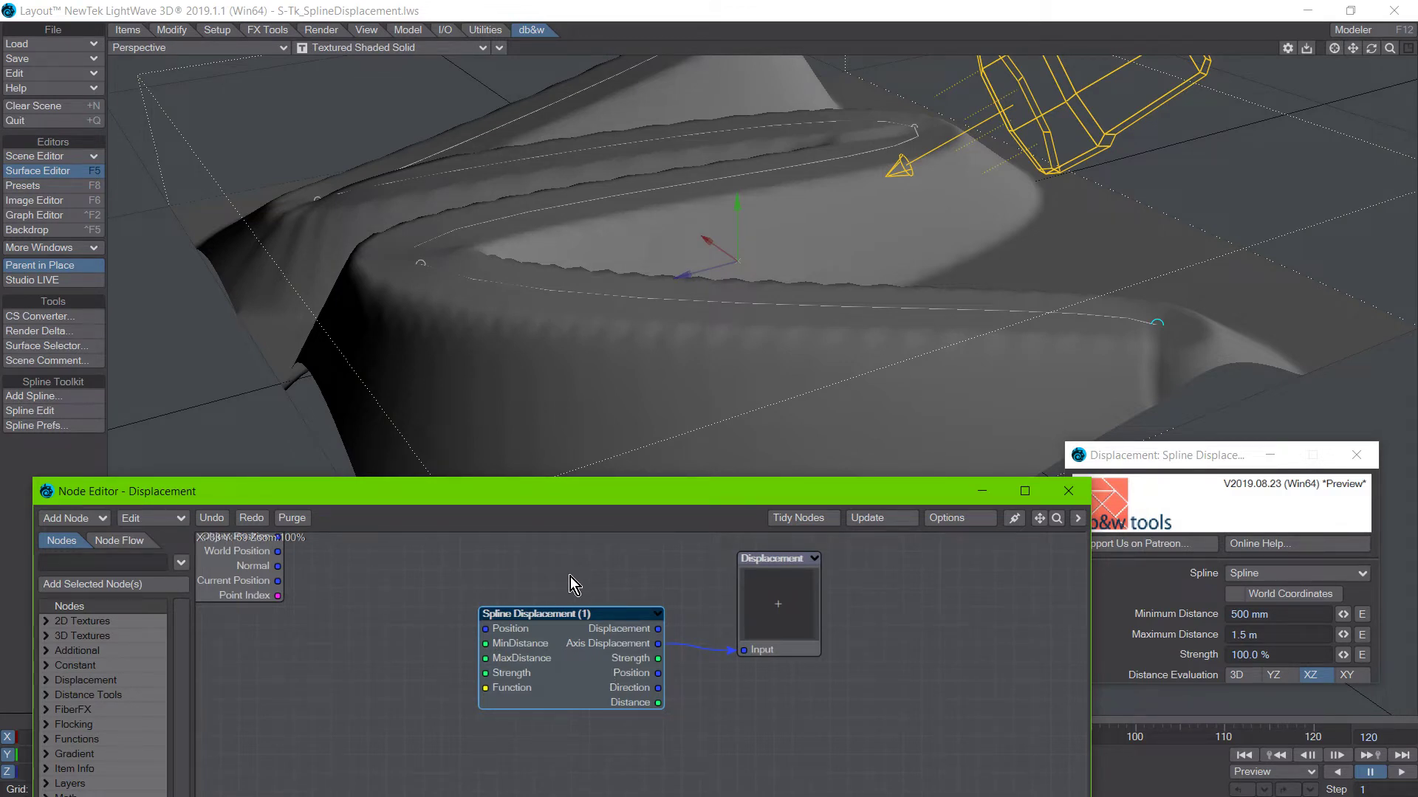
Connect the Spline Displacement node's Displacement output to the Displacement input and try 3D as the Distance Evaluation.
{"action": "left_click_drag", "start_coordinate": [564, 619], "coordinate": [565, 600]}
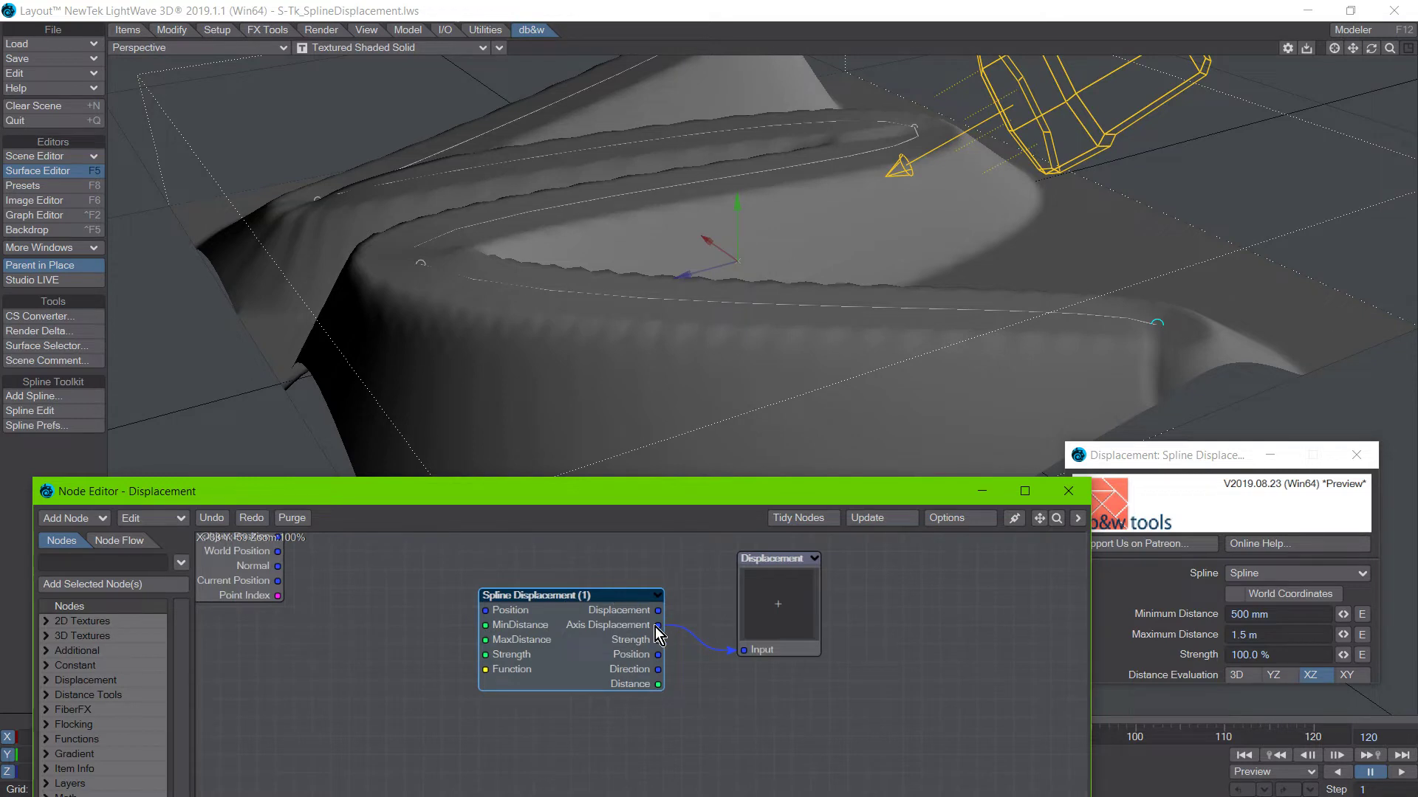
{"action": "left_click_drag", "start_coordinate": [657, 610], "coordinate": [751, 654]}
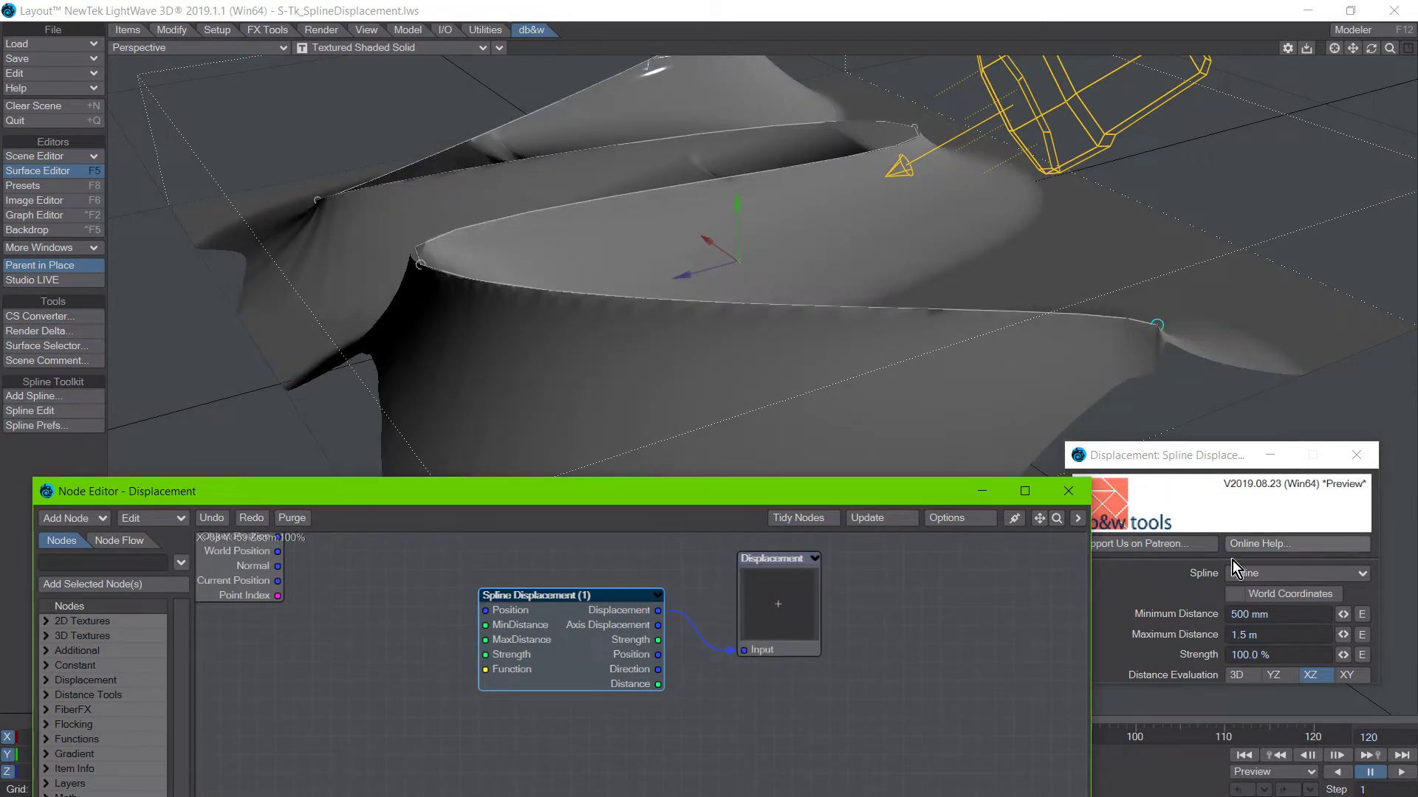
{"action": "left_click", "coordinate": [1239, 676]}
{"action": "left_click_drag", "start_coordinate": [592, 496], "coordinate": [637, 605]}
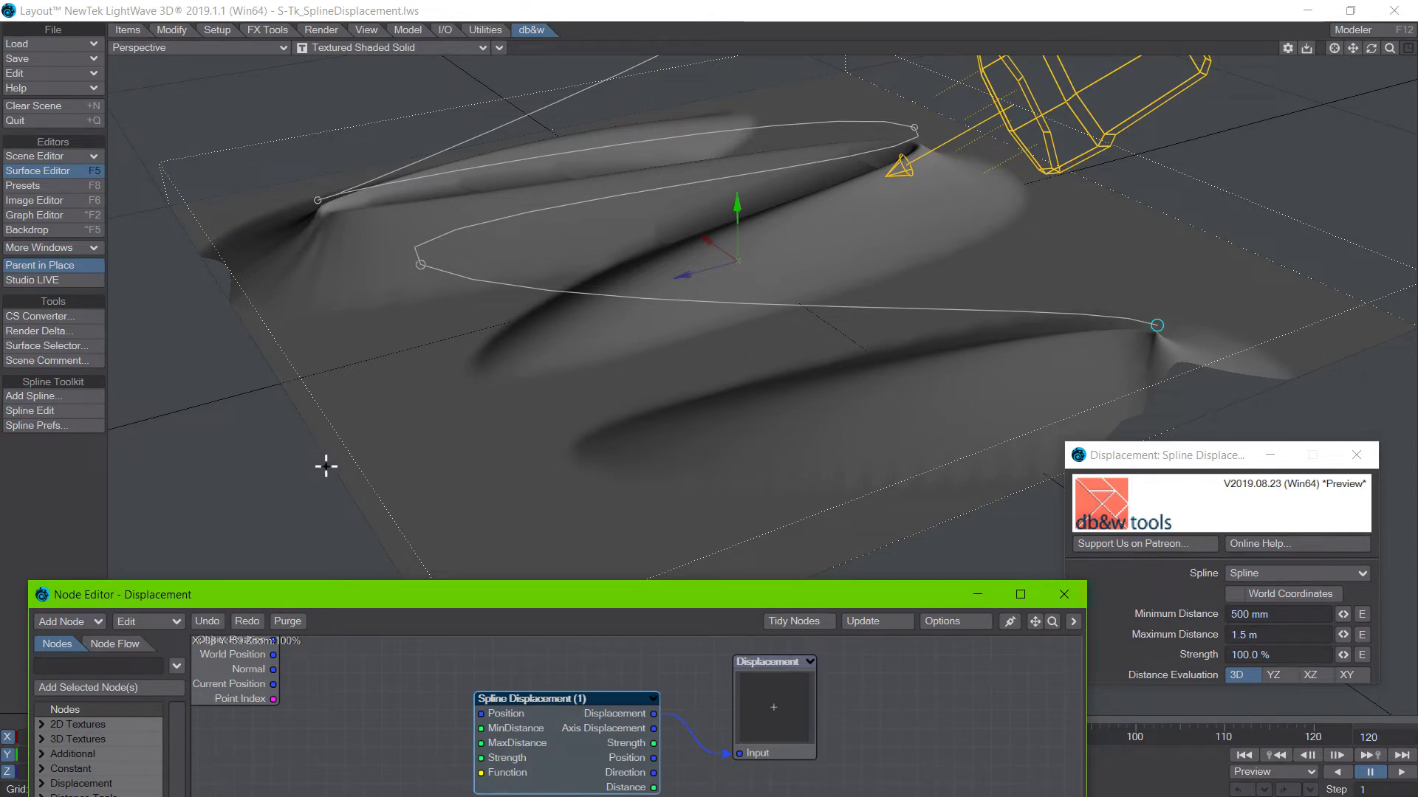
{"action": "left_click_drag", "start_coordinate": [265, 488], "coordinate": [358, 446], "text": "alt"}
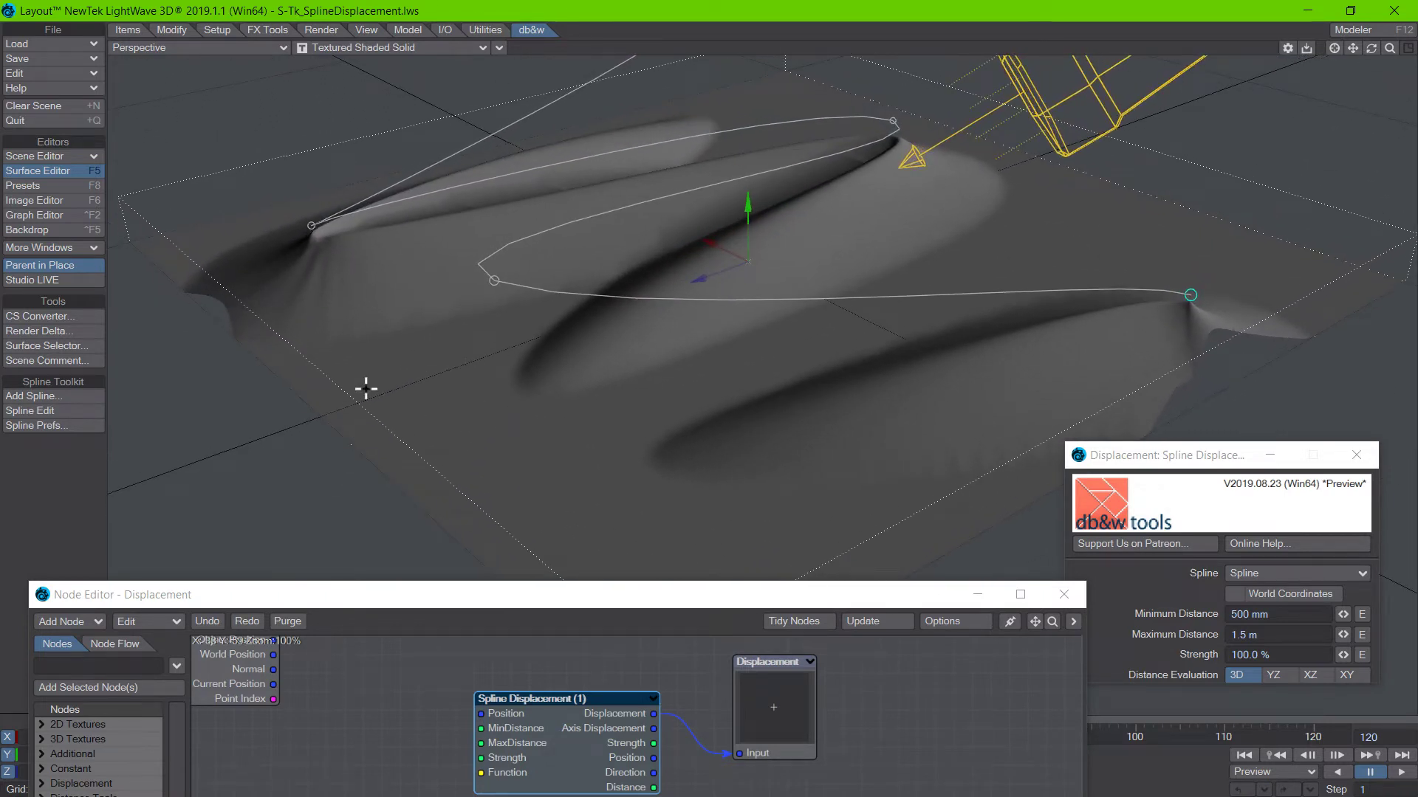
Clear the Node Editor off the plane, select the spline and activate Spline Edit.
{"action": "left_click_drag", "start_coordinate": [663, 598], "coordinate": [882, 796]}
{"action": "left_click", "coordinate": [446, 538]}
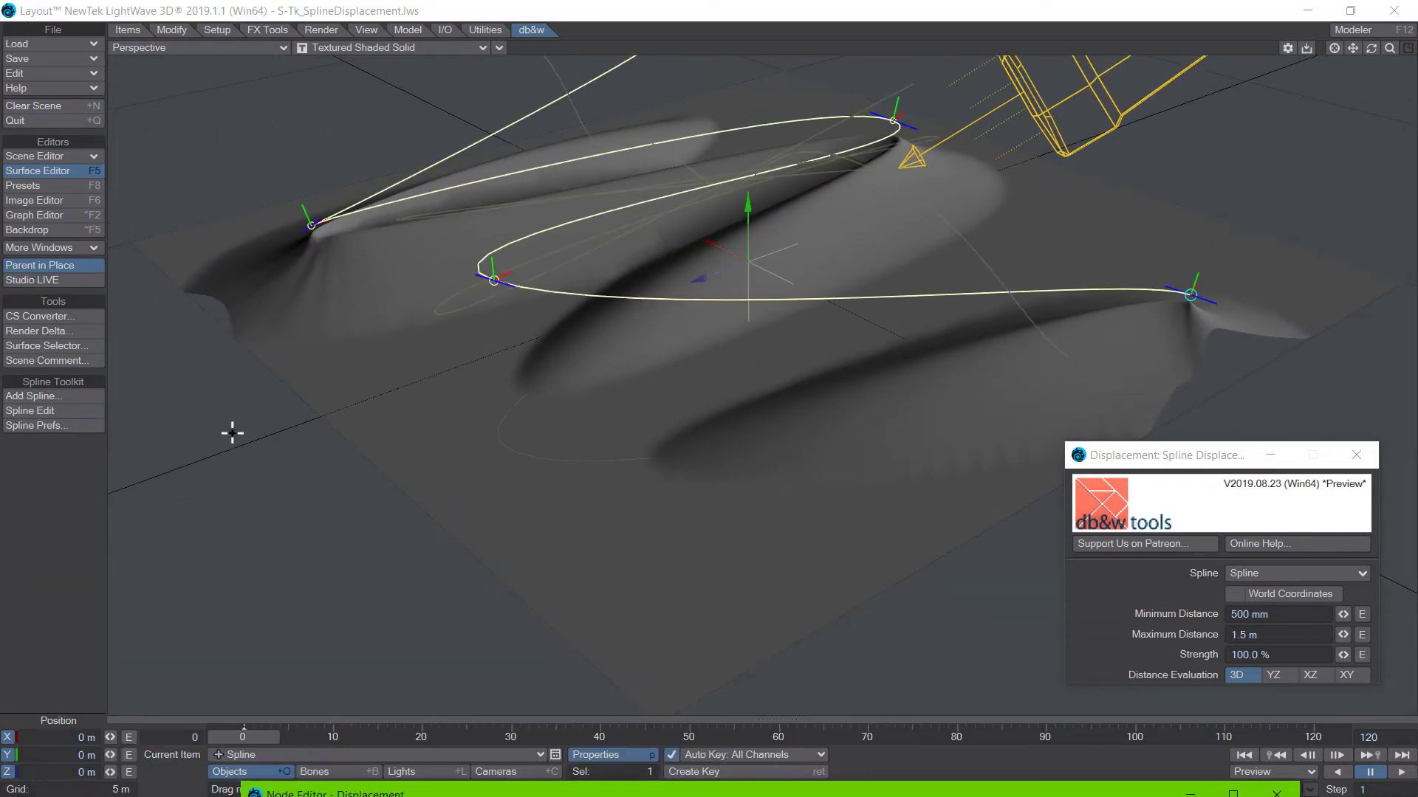
{"action": "left_click", "coordinate": [485, 35]}
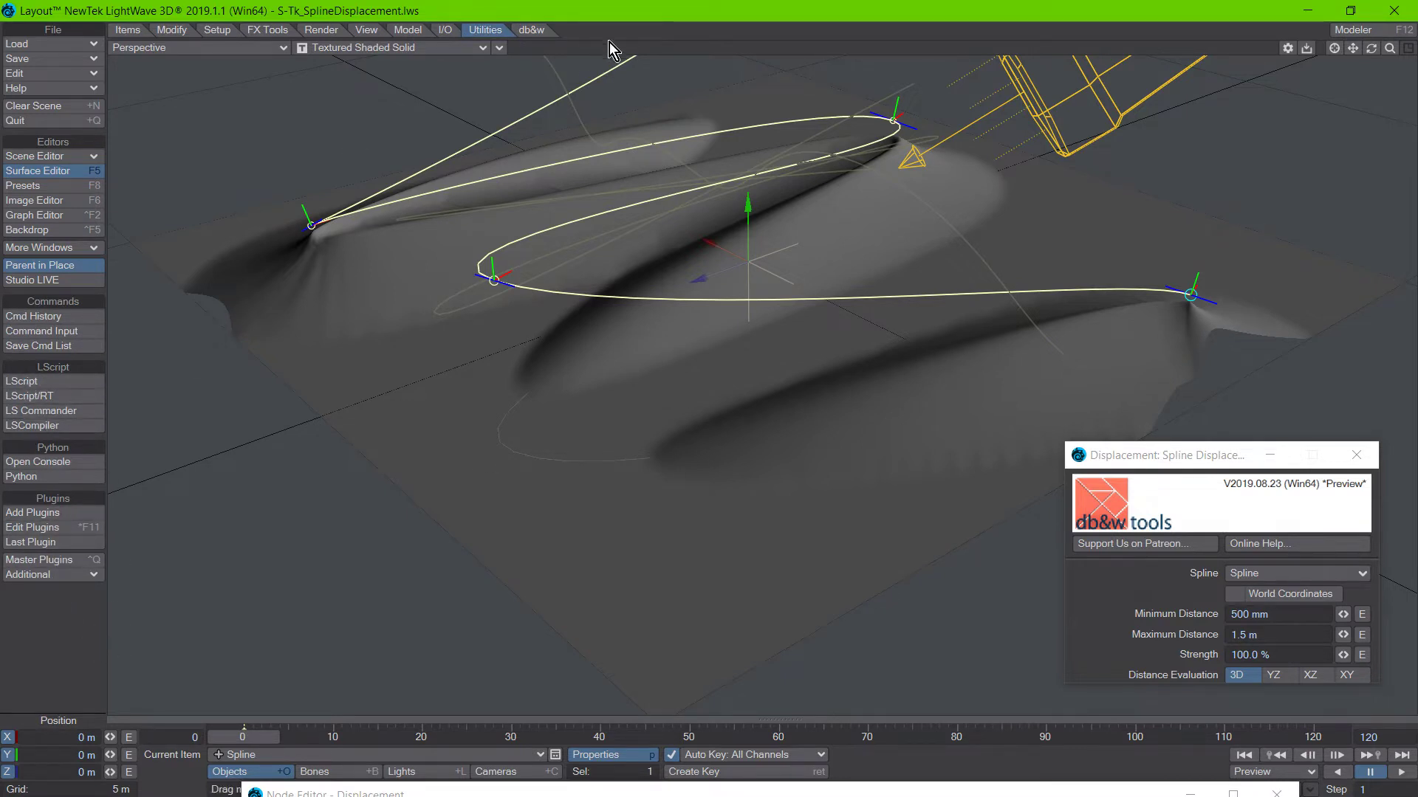
{"action": "left_click", "coordinate": [535, 32]}
{"action": "left_click", "coordinate": [30, 411]}
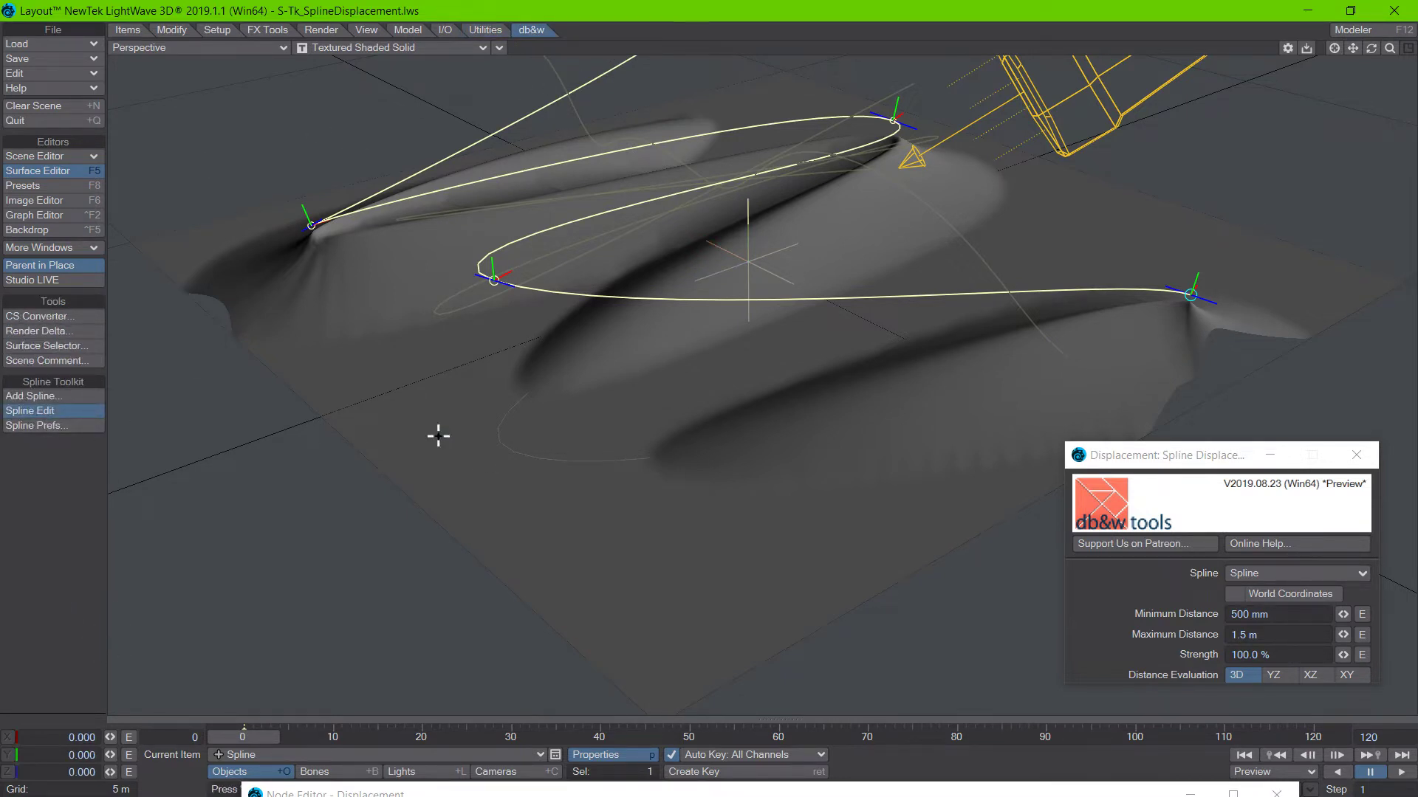
Lower the spline's knot at the near bend vertically toward the plane.
{"action": "left_click", "coordinate": [290, 445]}
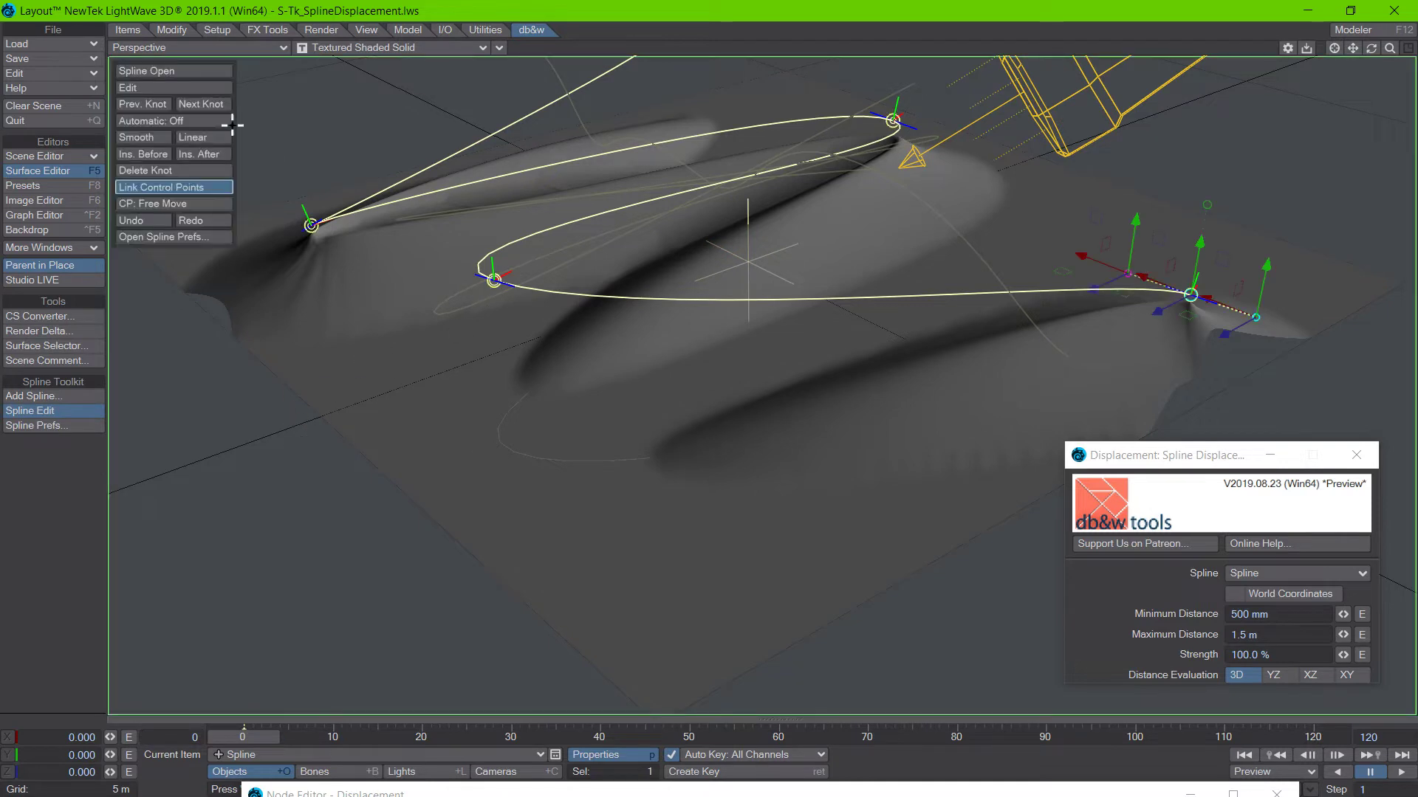
{"action": "left_click", "coordinate": [494, 281]}
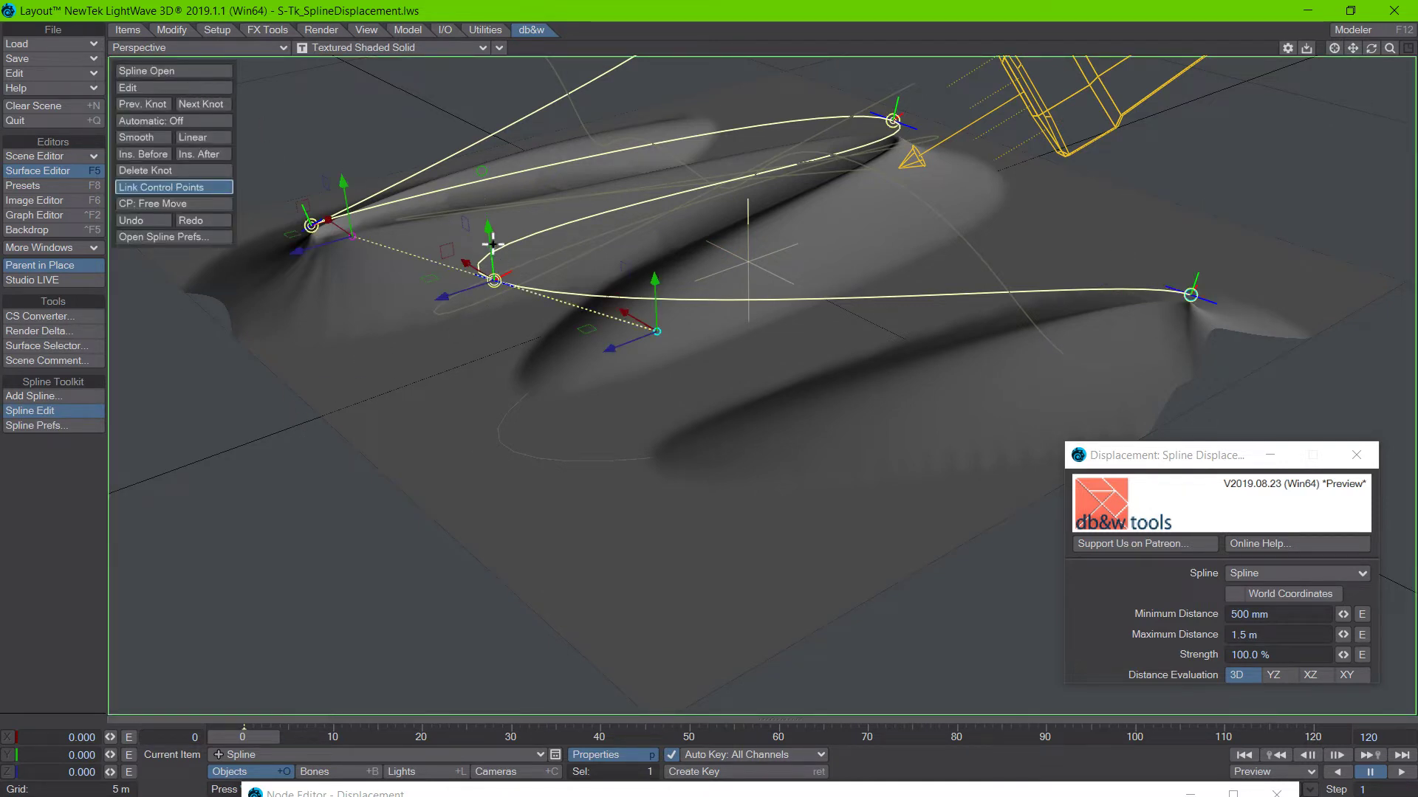
{"action": "left_click_drag", "start_coordinate": [488, 227], "coordinate": [493, 260]}
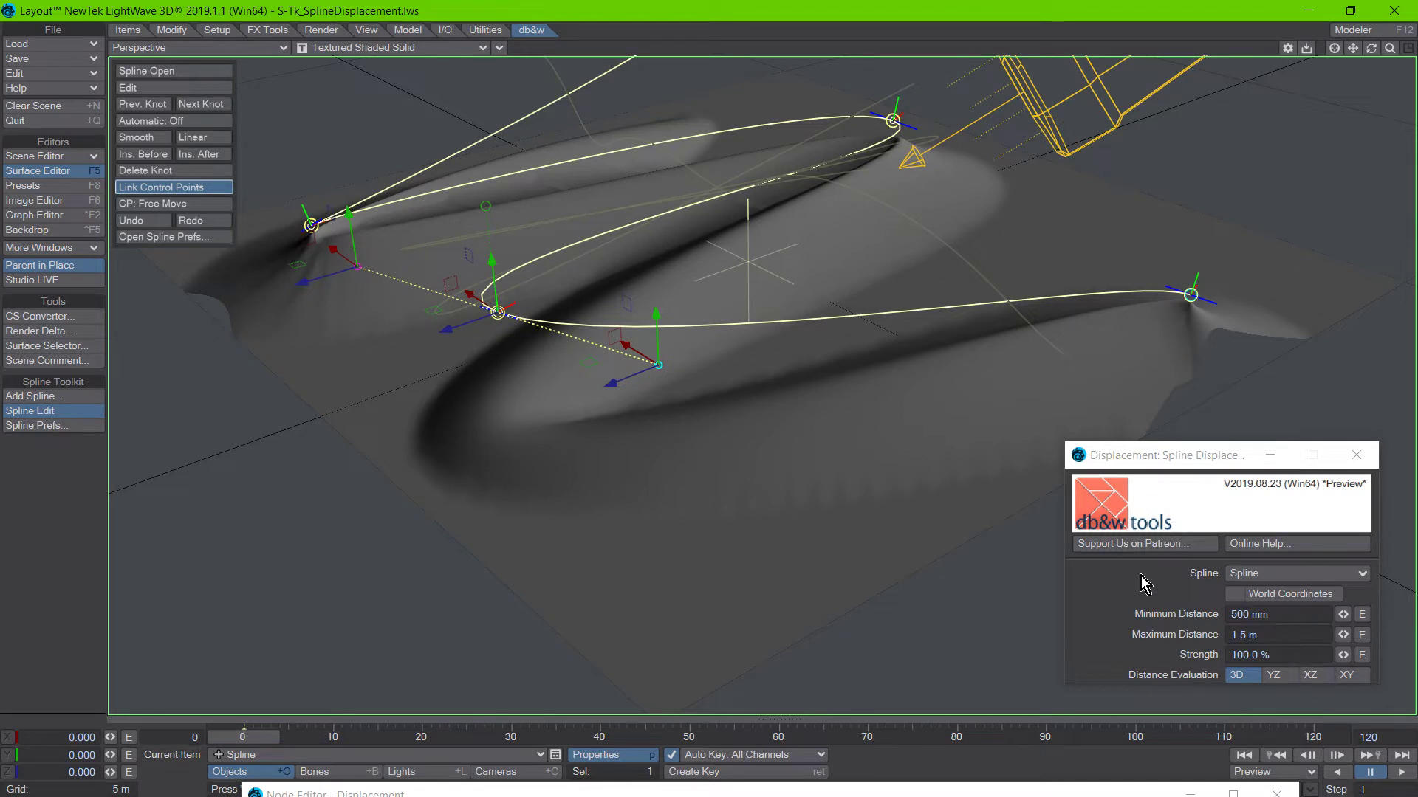
Set the Distance Evaluation to XZ and connect the Spline Displacement node's Axis Displacement output to the Displacement input.
{"action": "left_click", "coordinate": [1307, 676]}
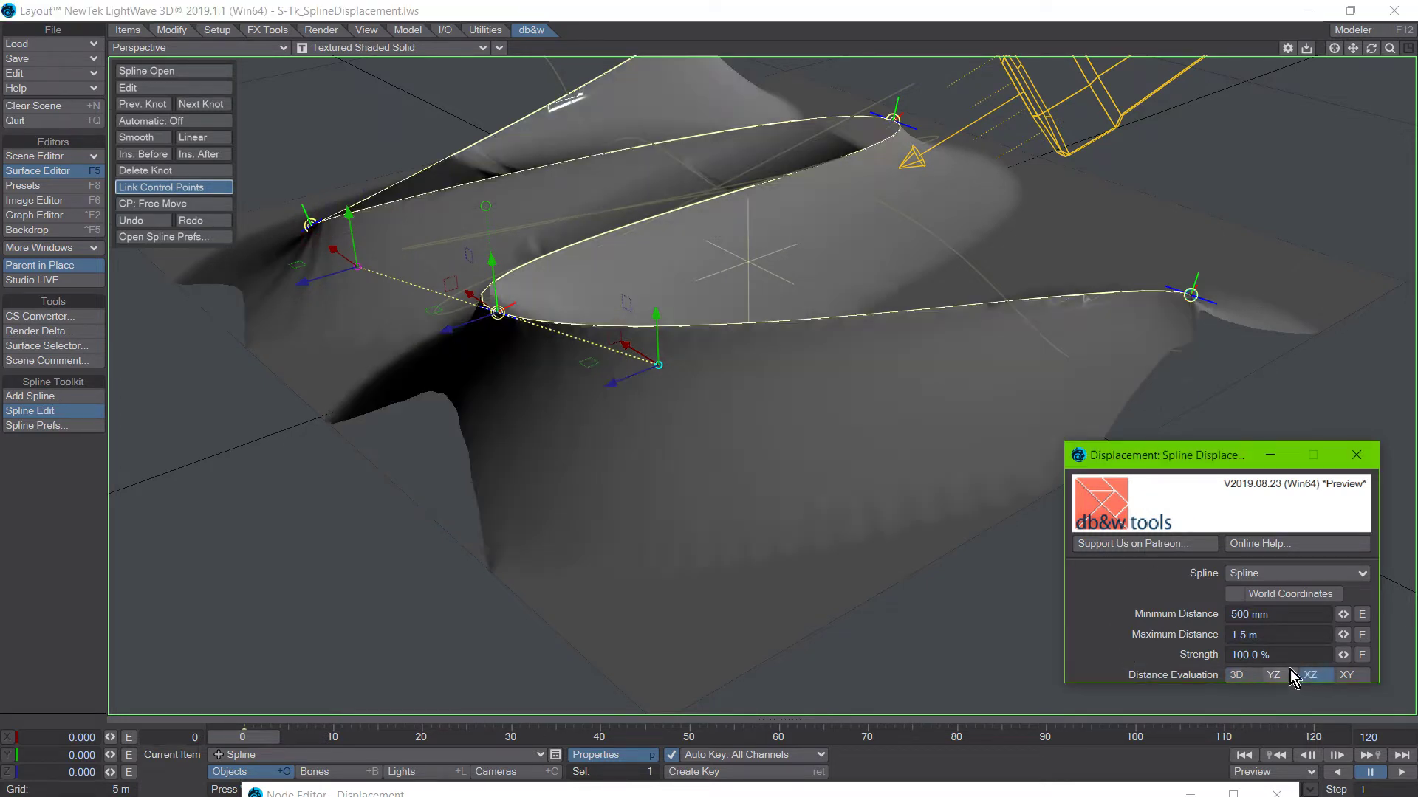
{"action": "double_click", "coordinate": [626, 794]}
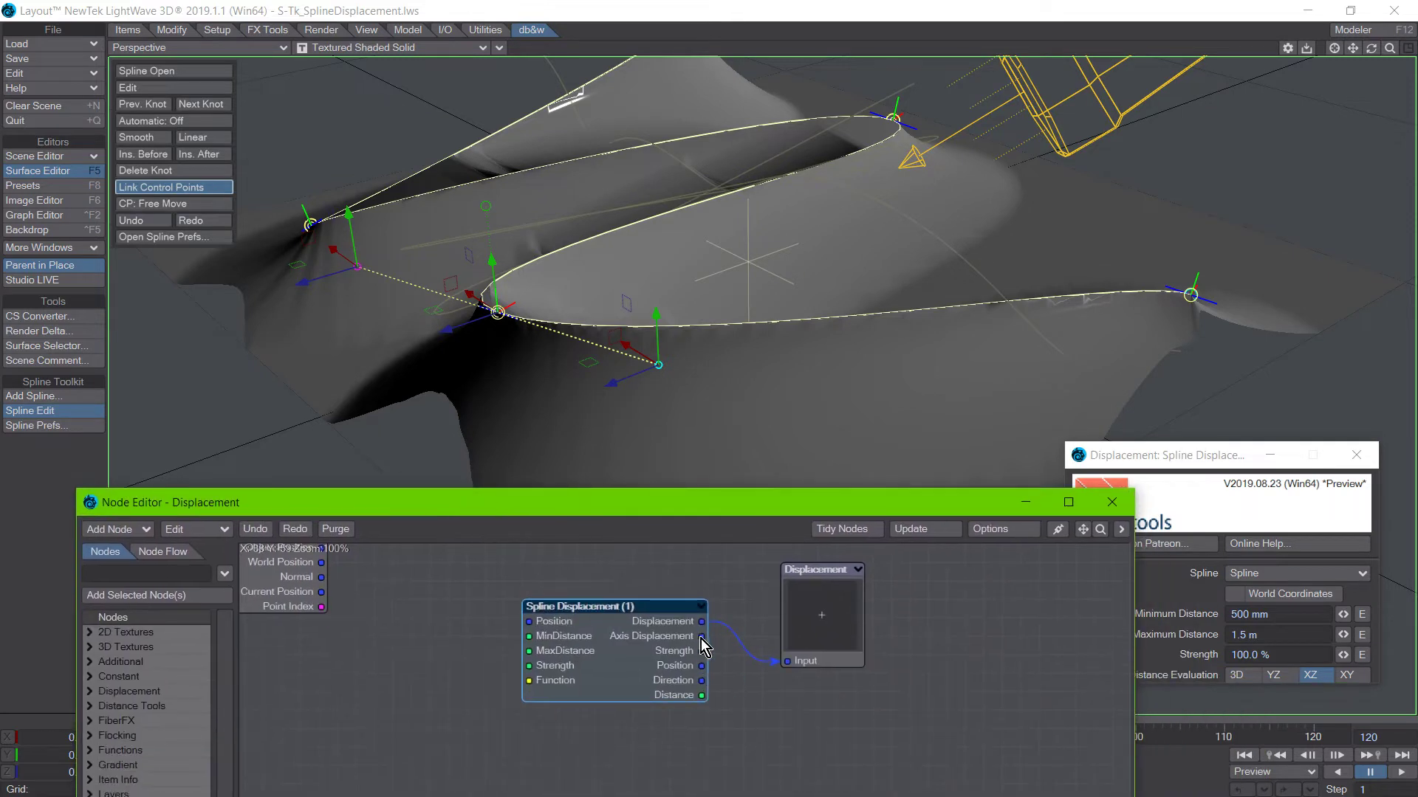
{"action": "left_click_drag", "start_coordinate": [701, 637], "coordinate": [787, 661]}
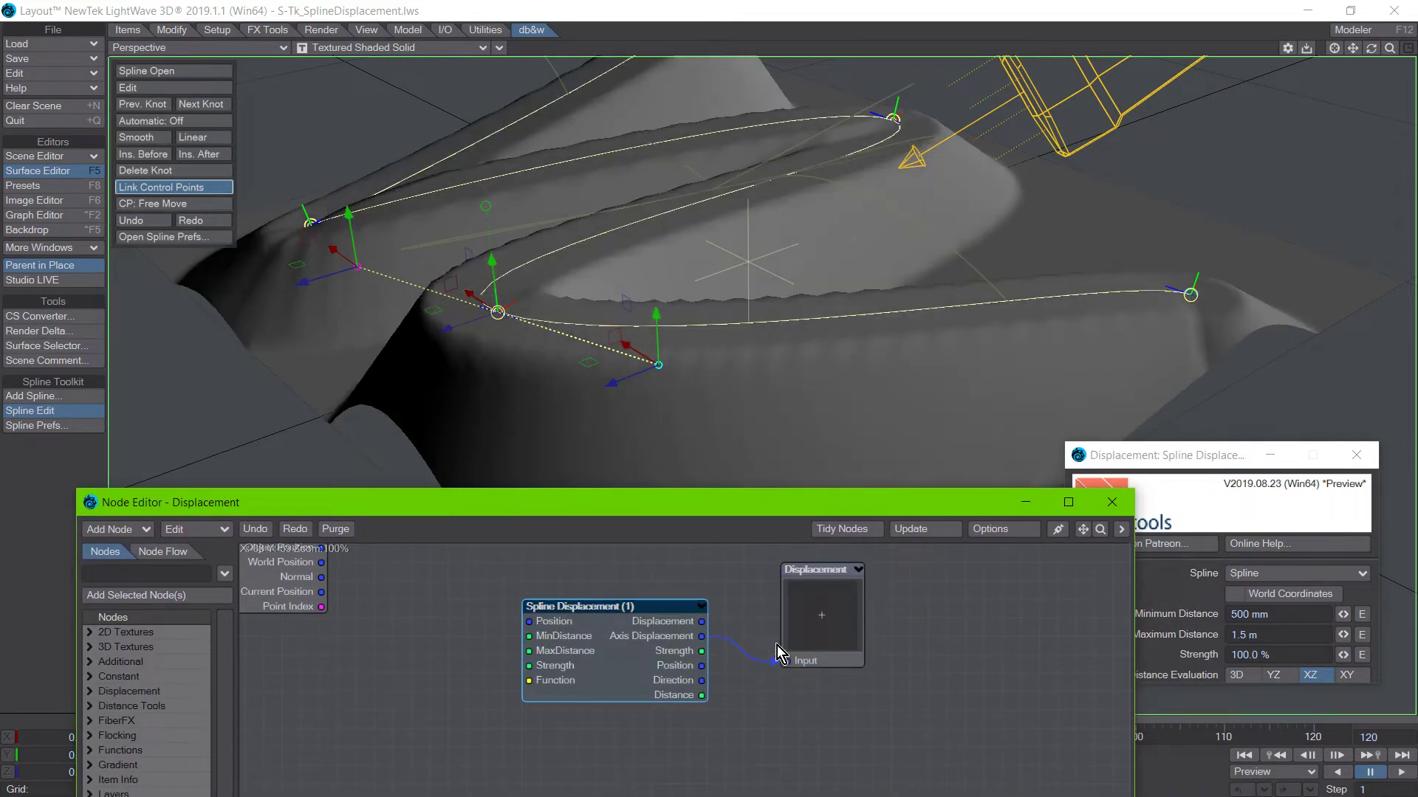
Lower the selected spline knot slightly more and move the Spline Displacement settings clear of the Node Editor.
{"action": "left_click_drag", "start_coordinate": [561, 506], "coordinate": [616, 654]}
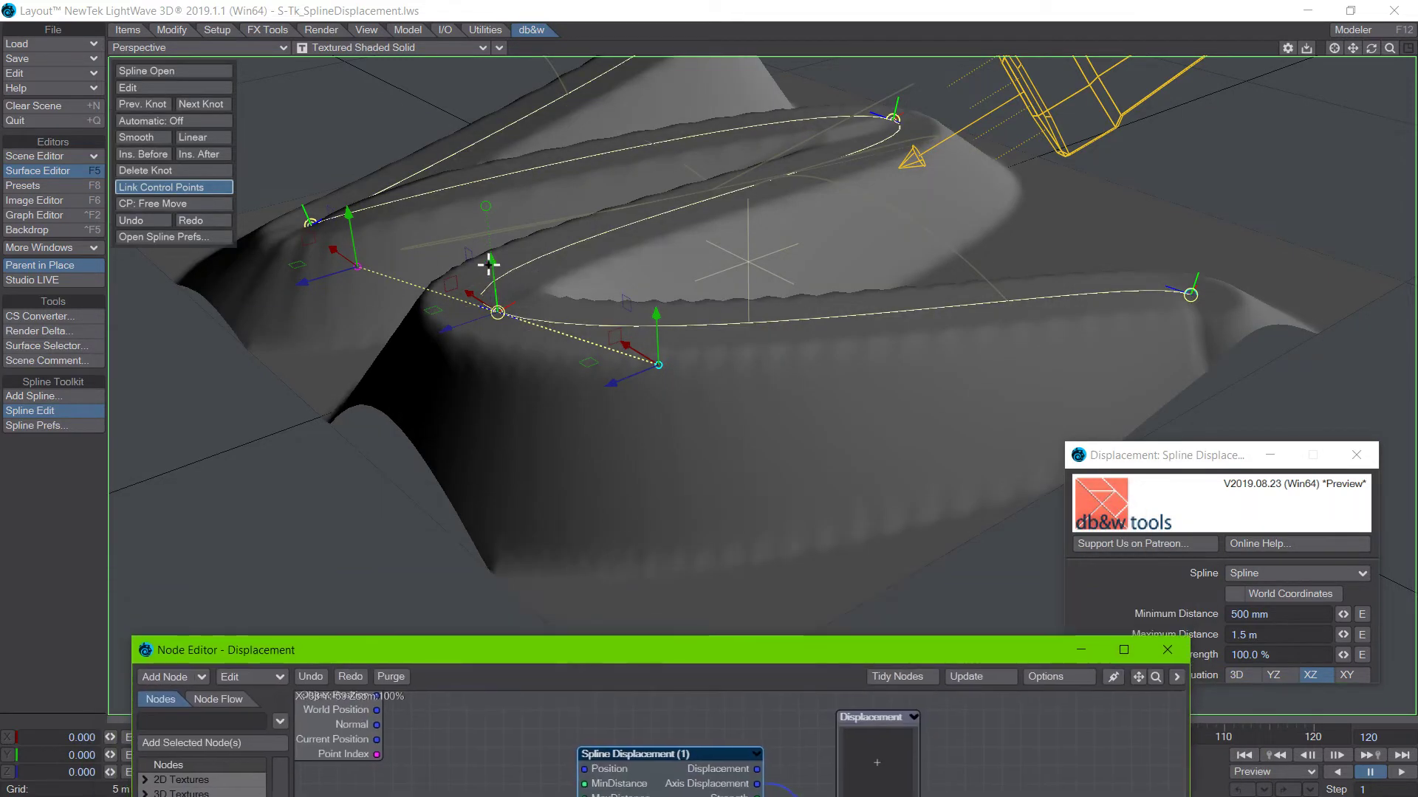
{"action": "mouse_move", "coordinate": [492, 263]}
{"action": "left_mouse_down"}
{"action": "mouse_move", "coordinate": [502, 358]}
{"action": "mouse_move", "coordinate": [476, 129]}
{"action": "mouse_move", "coordinate": [500, 352]}
{"action": "mouse_move", "coordinate": [497, 267]}
{"action": "left_mouse_up"}
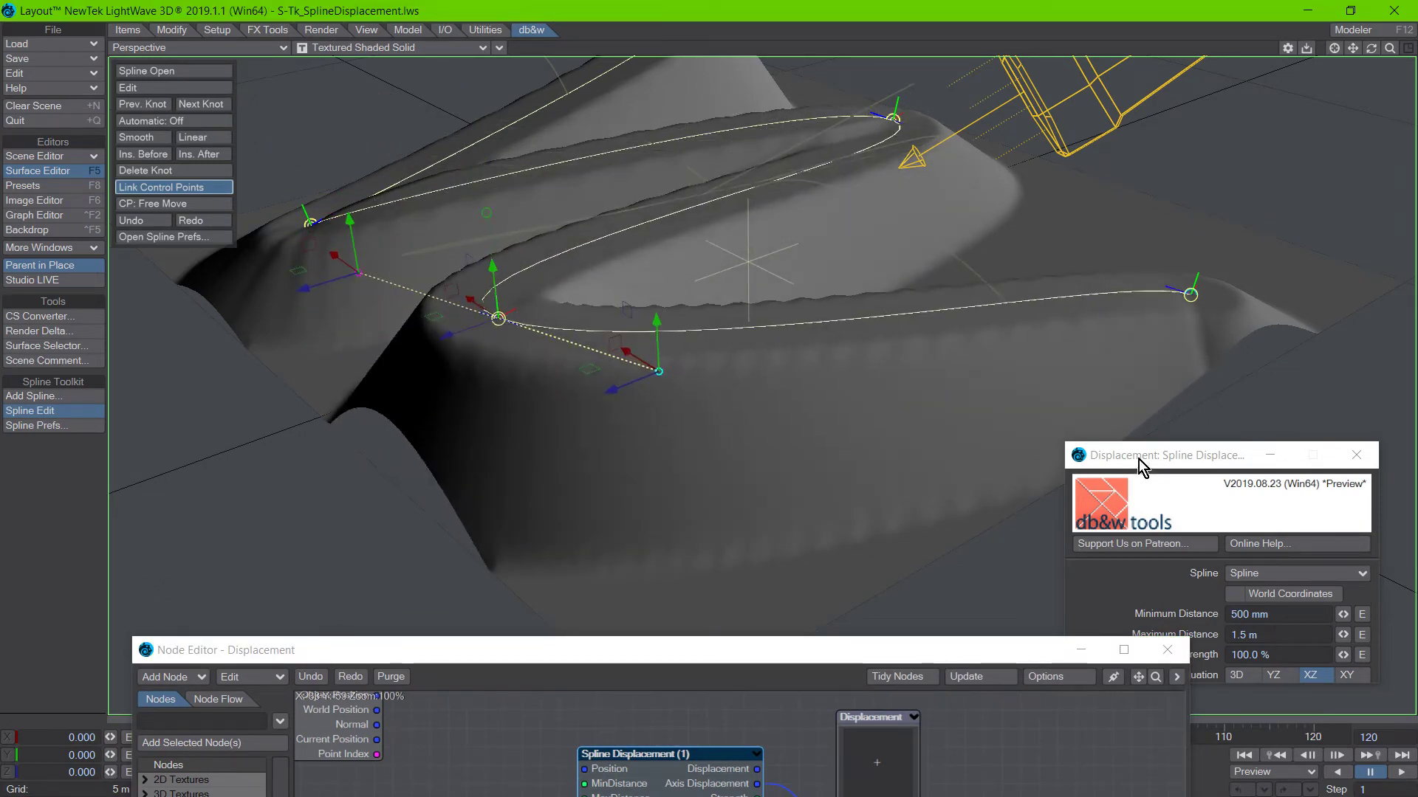
{"action": "left_click_drag", "start_coordinate": [1138, 459], "coordinate": [1051, 405]}
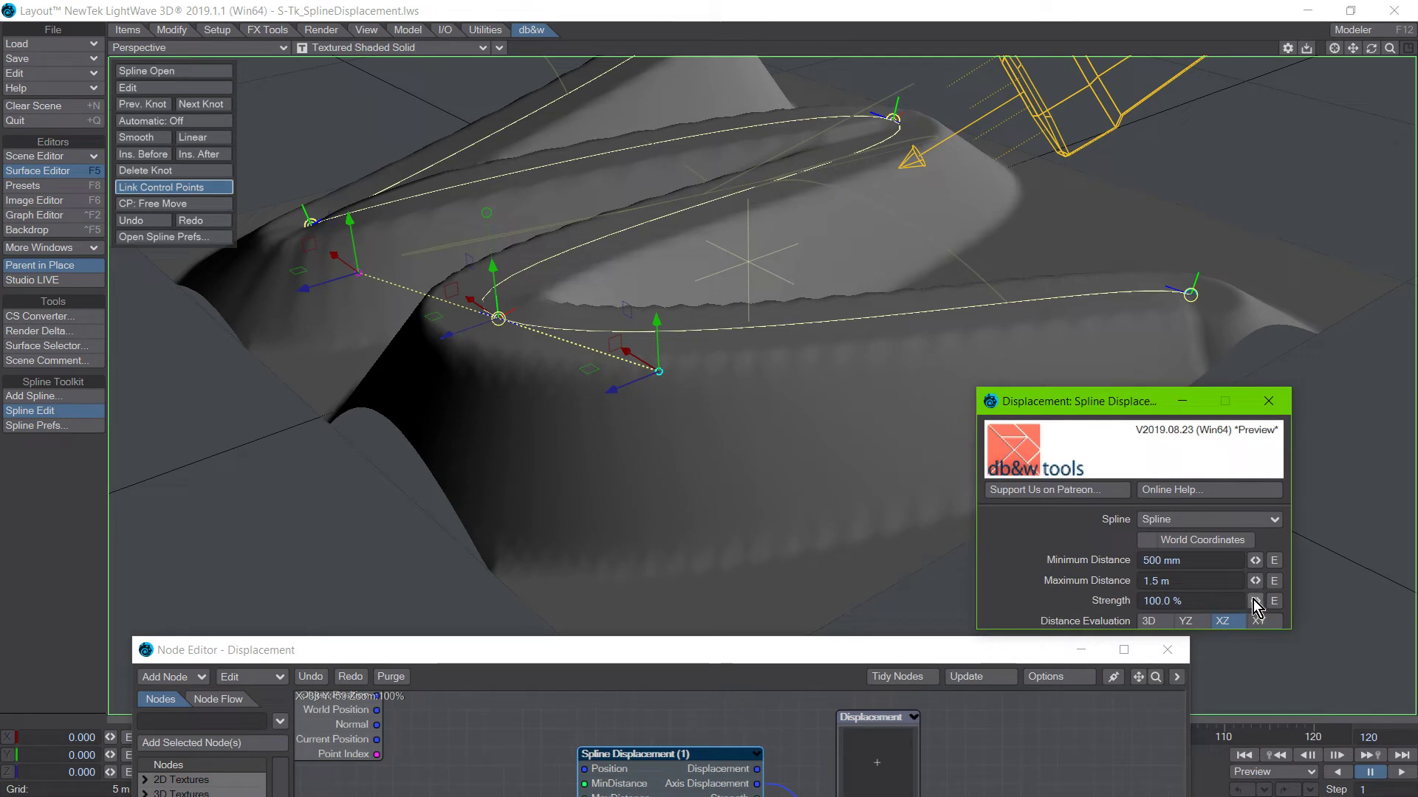
Try a Strength of 50% on the Spline Displacement node and reduce it to 25%.
{"action": "left_click_drag", "start_coordinate": [1255, 601], "coordinate": [998, 580]}
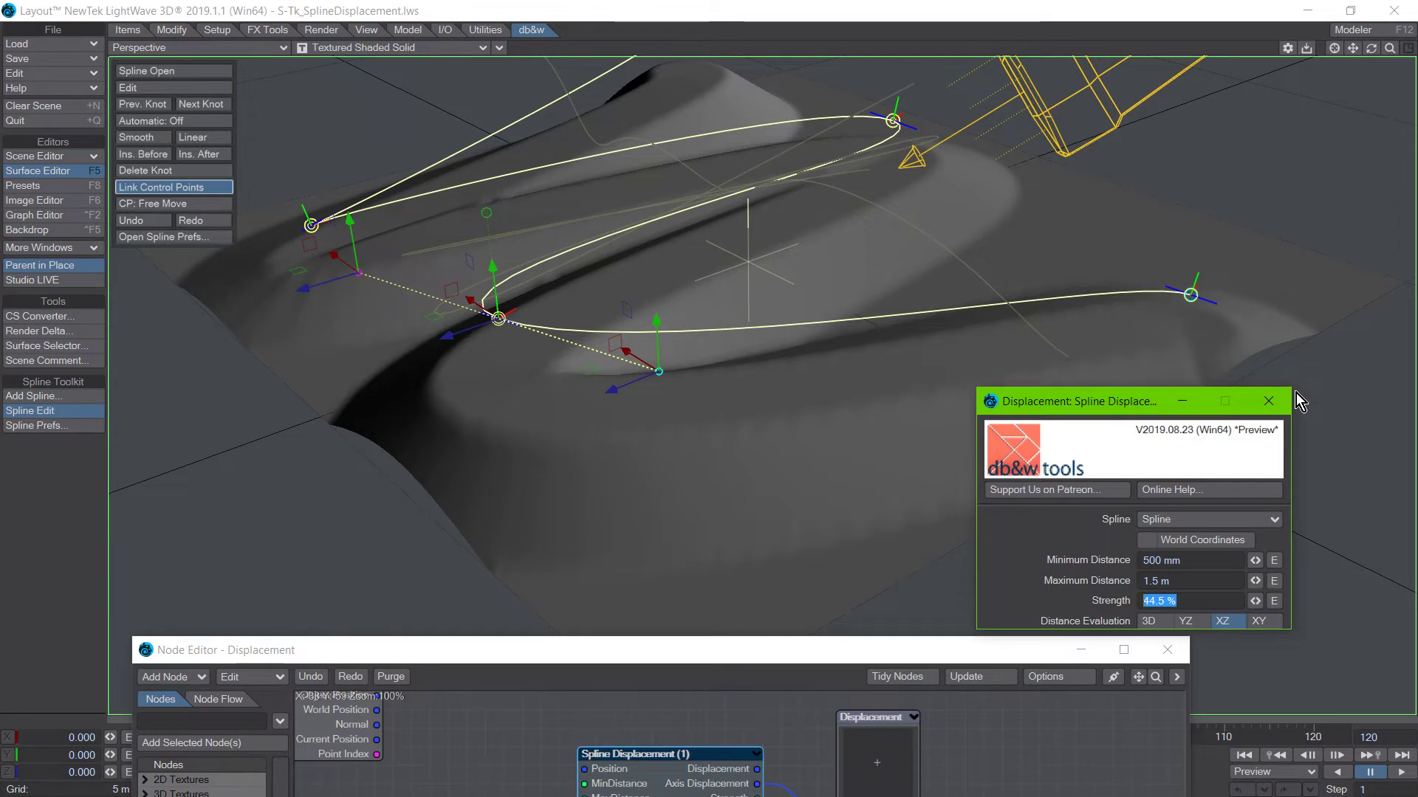
{"action": "type", "text": "50"}
{"action": "key", "text": "Return"}
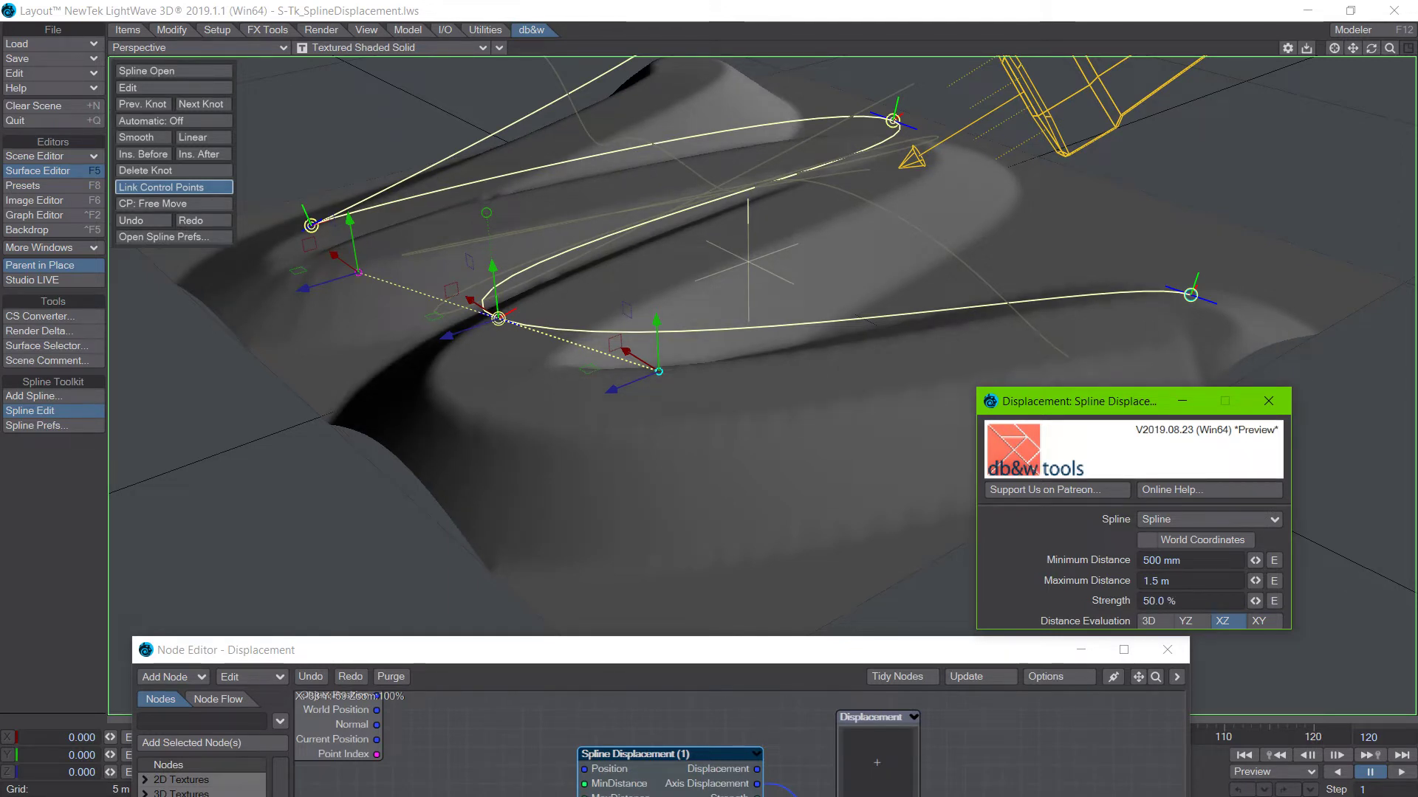
{"action": "left_click_drag", "start_coordinate": [1184, 601], "coordinate": [995, 547]}
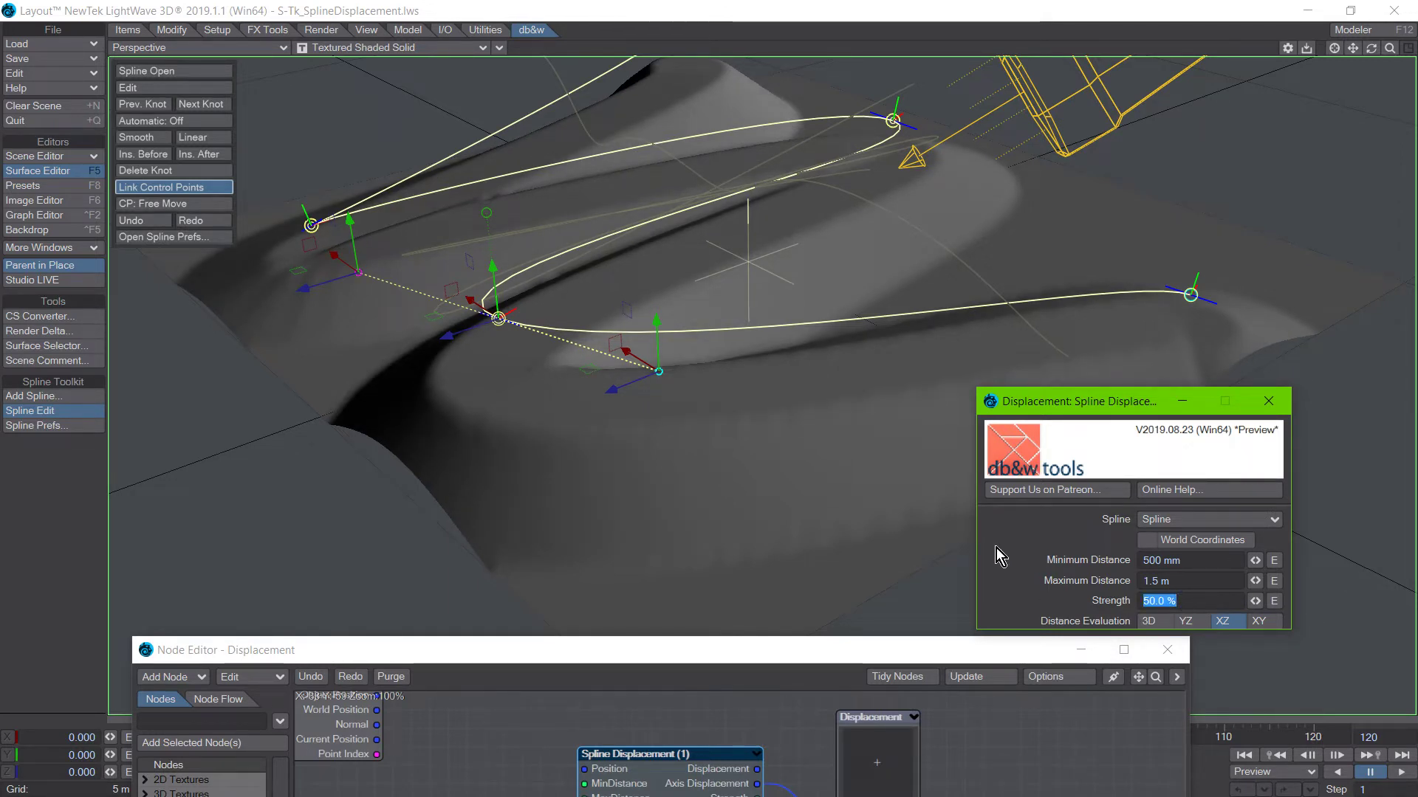
{"action": "type", "text": "25"}
{"action": "key", "text": "Return"}
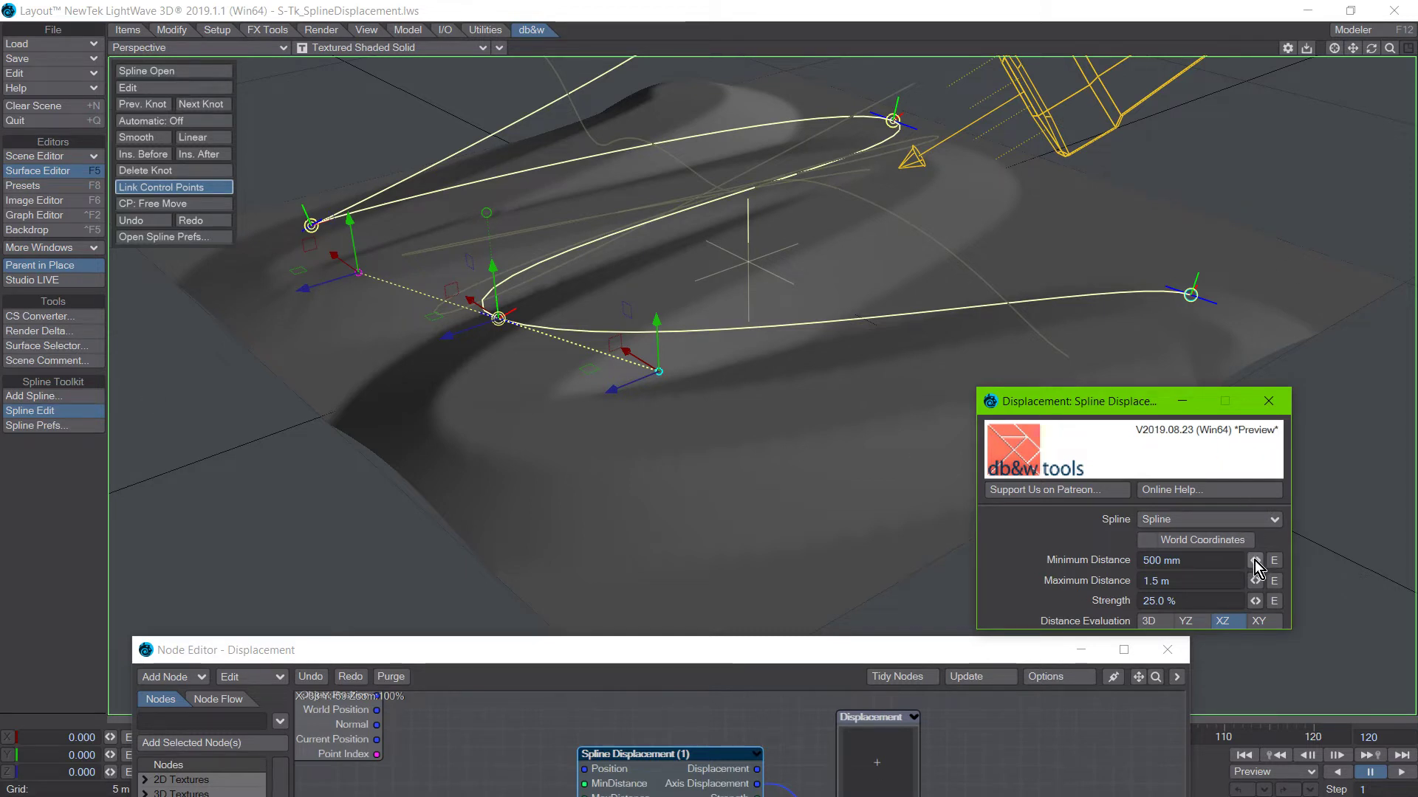
Try a Minimum Distance of 396 mm on the Spline Displacement node and return it to 500 mm.
{"action": "left_click_drag", "start_coordinate": [1254, 561], "coordinate": [1218, 561]}
{"action": "left_click_drag", "start_coordinate": [153, 551], "coordinate": [143, 550]}
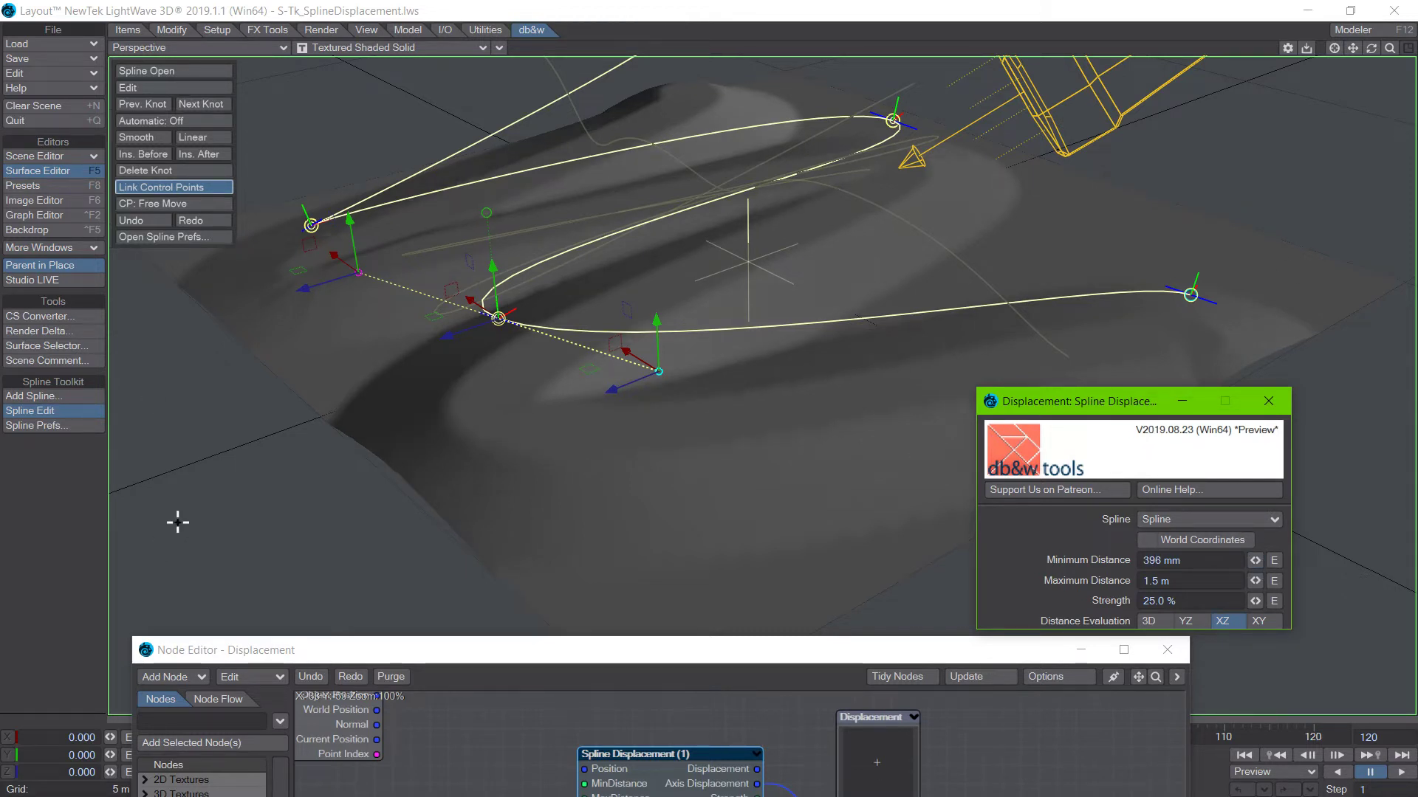
{"action": "left_click", "coordinate": [1188, 559]}
{"action": "key", "text": "BackSpace"}
{"action": "type", "text": ".5"}
{"action": "key", "text": "Return"}
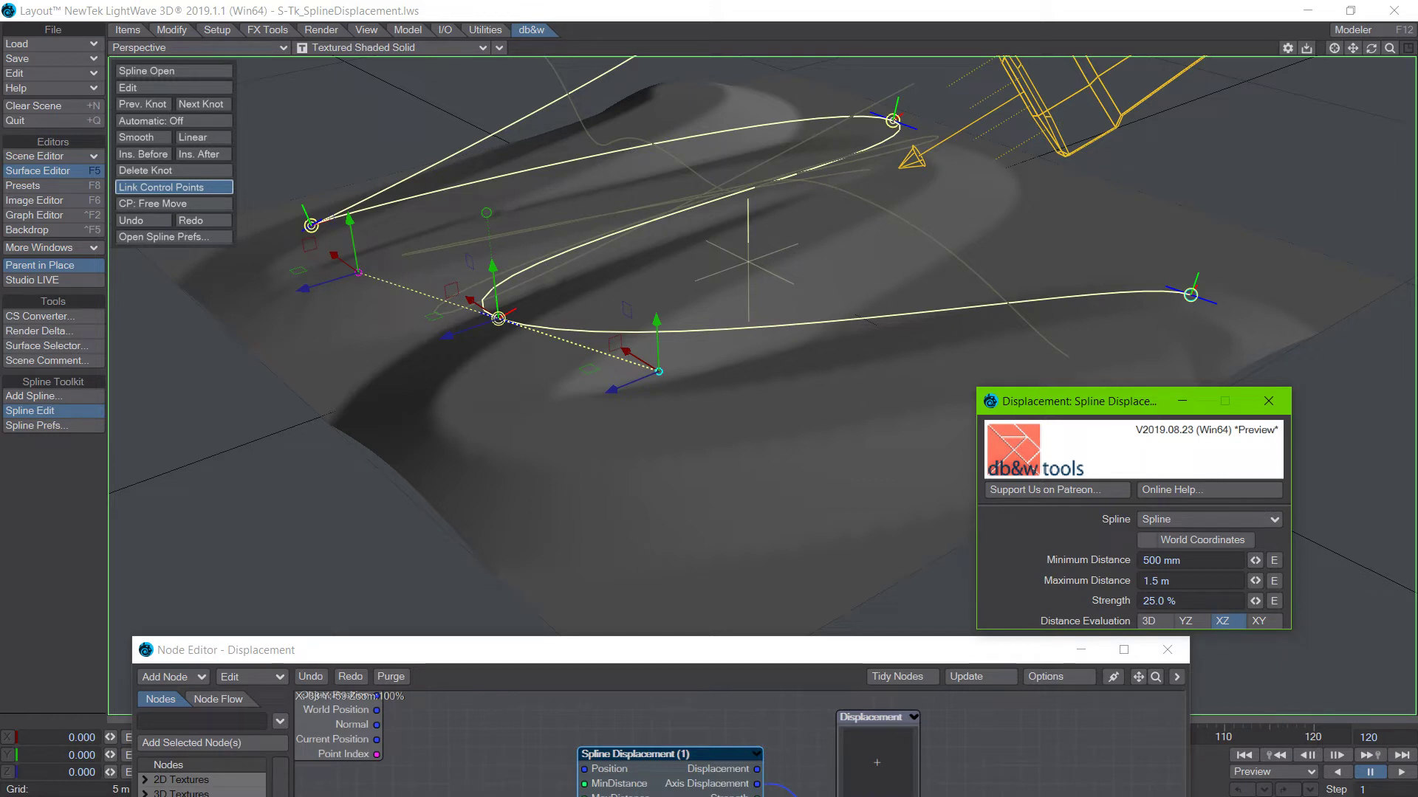
Try a Minimum Distance of 1 m on the Spline Displacement node with the plane shown in the Top view.
{"action": "left_click_drag", "start_coordinate": [523, 658], "coordinate": [516, 762]}
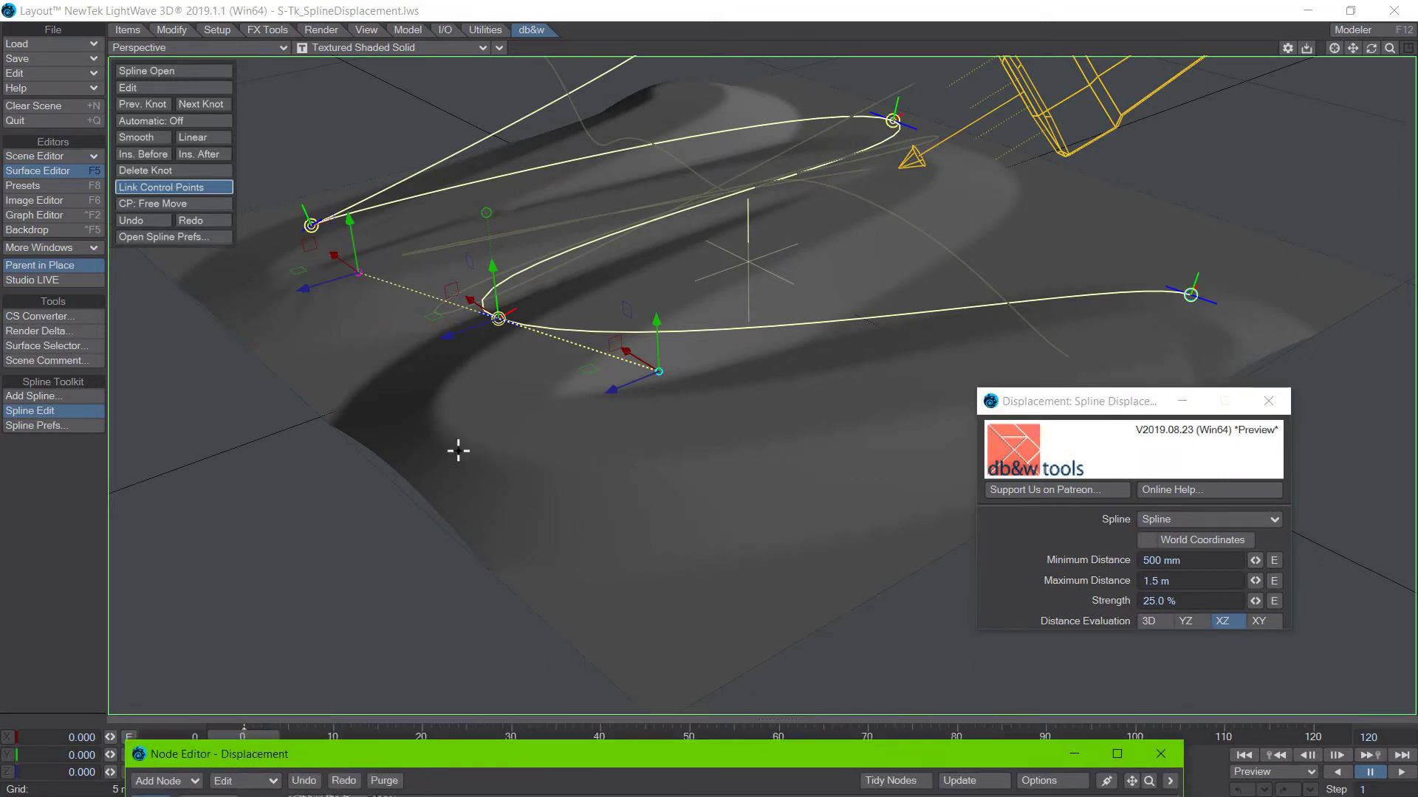
{"action": "left_click", "coordinate": [33, 583]}
{"action": "key", "text": "1"}
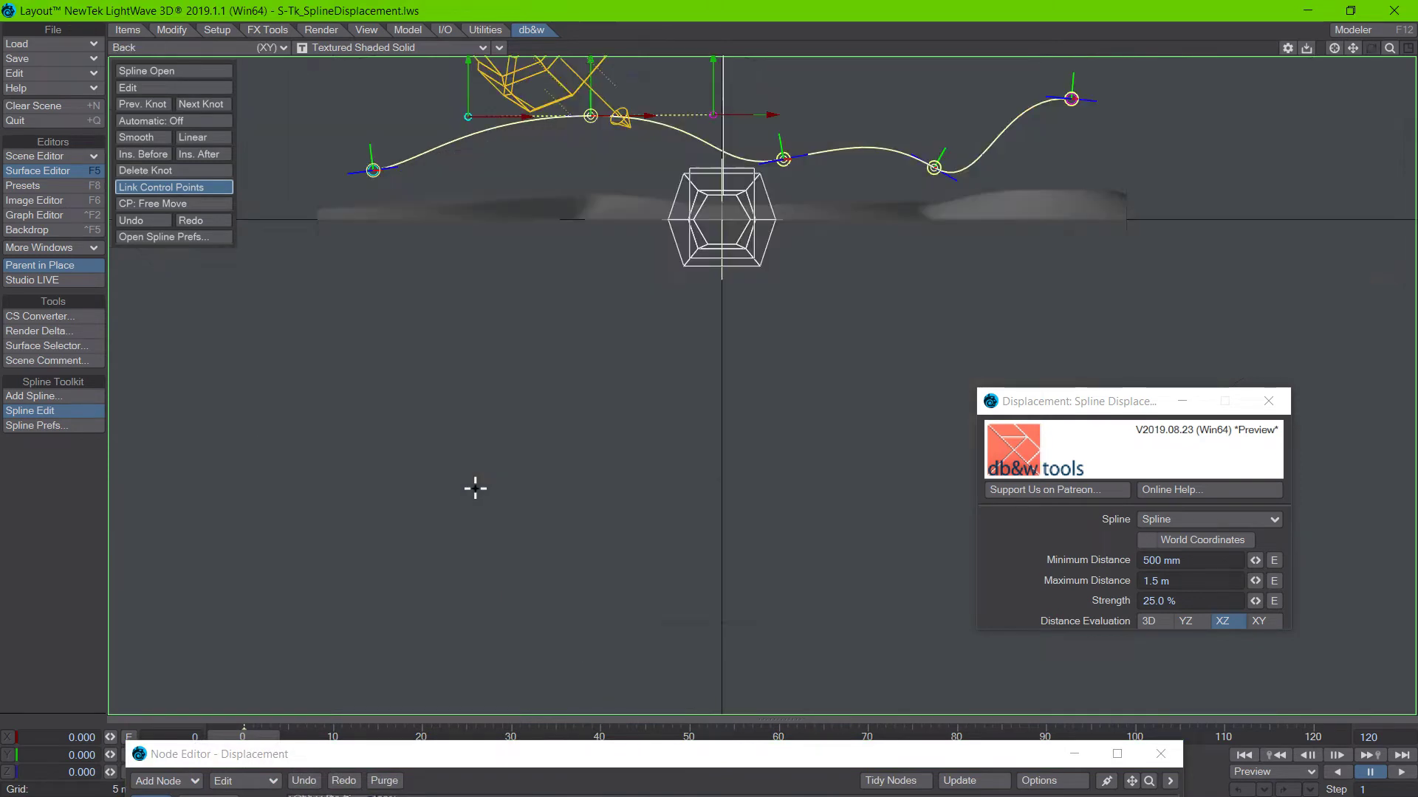
{"action": "key", "text": "2"}
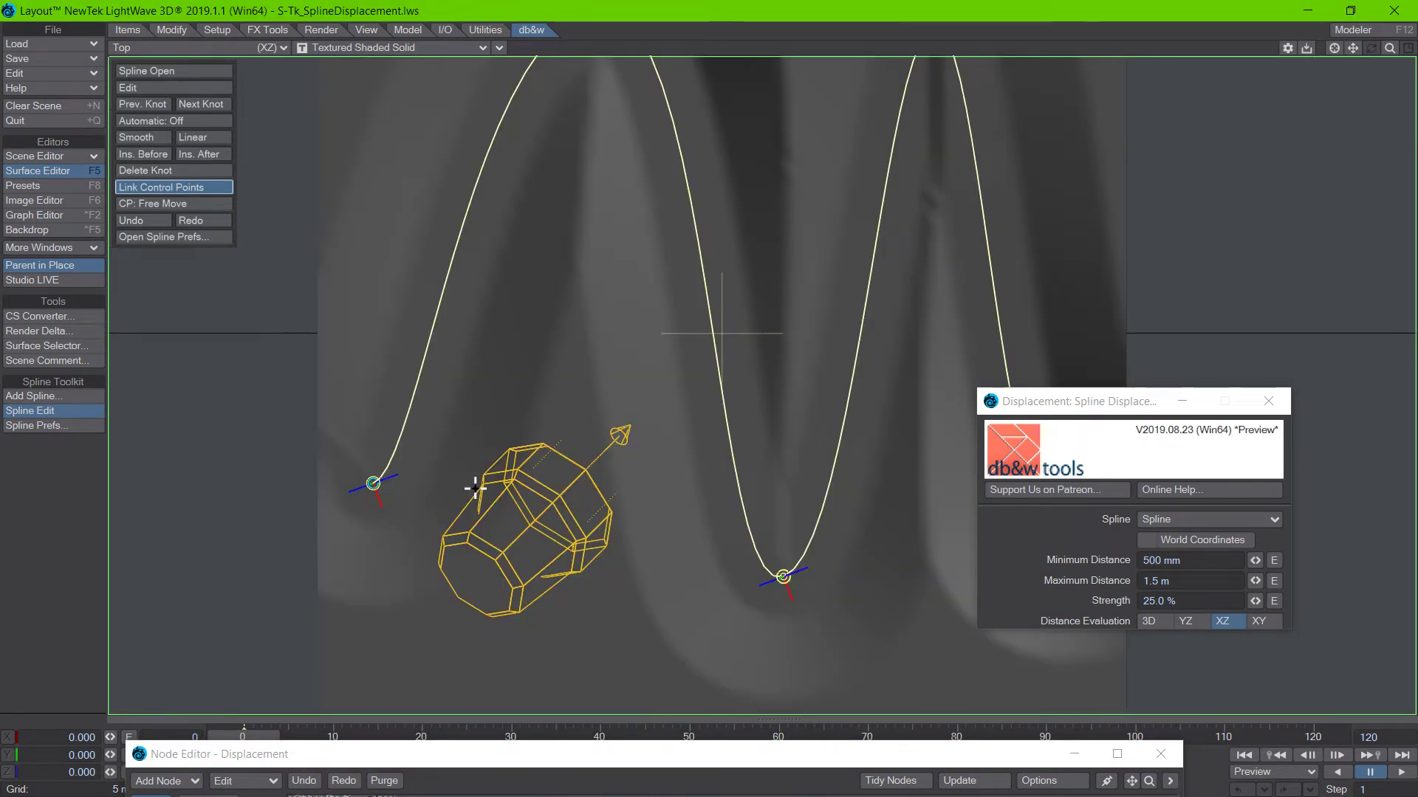
{"action": "key", "text": "comma"}
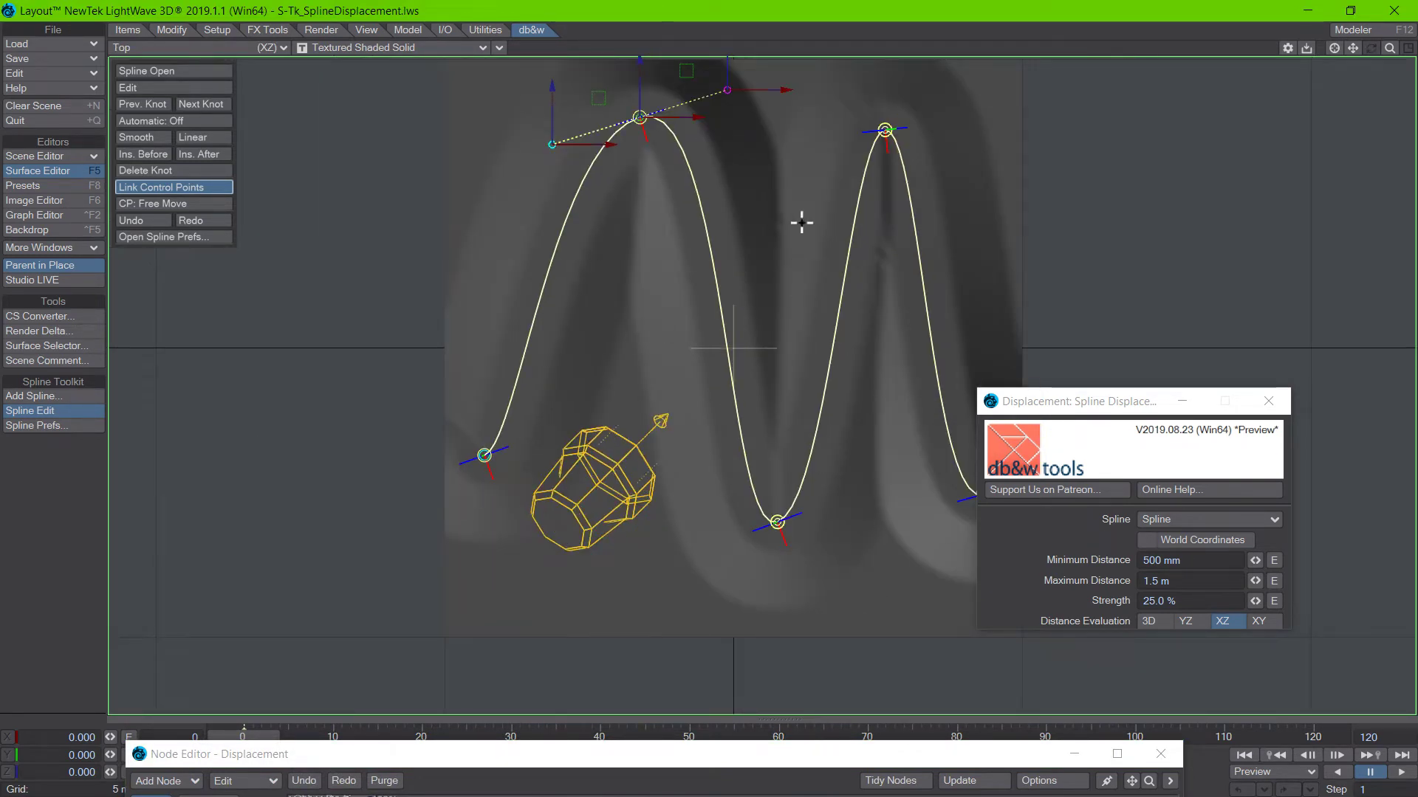
{"action": "left_click", "coordinate": [1163, 552]}
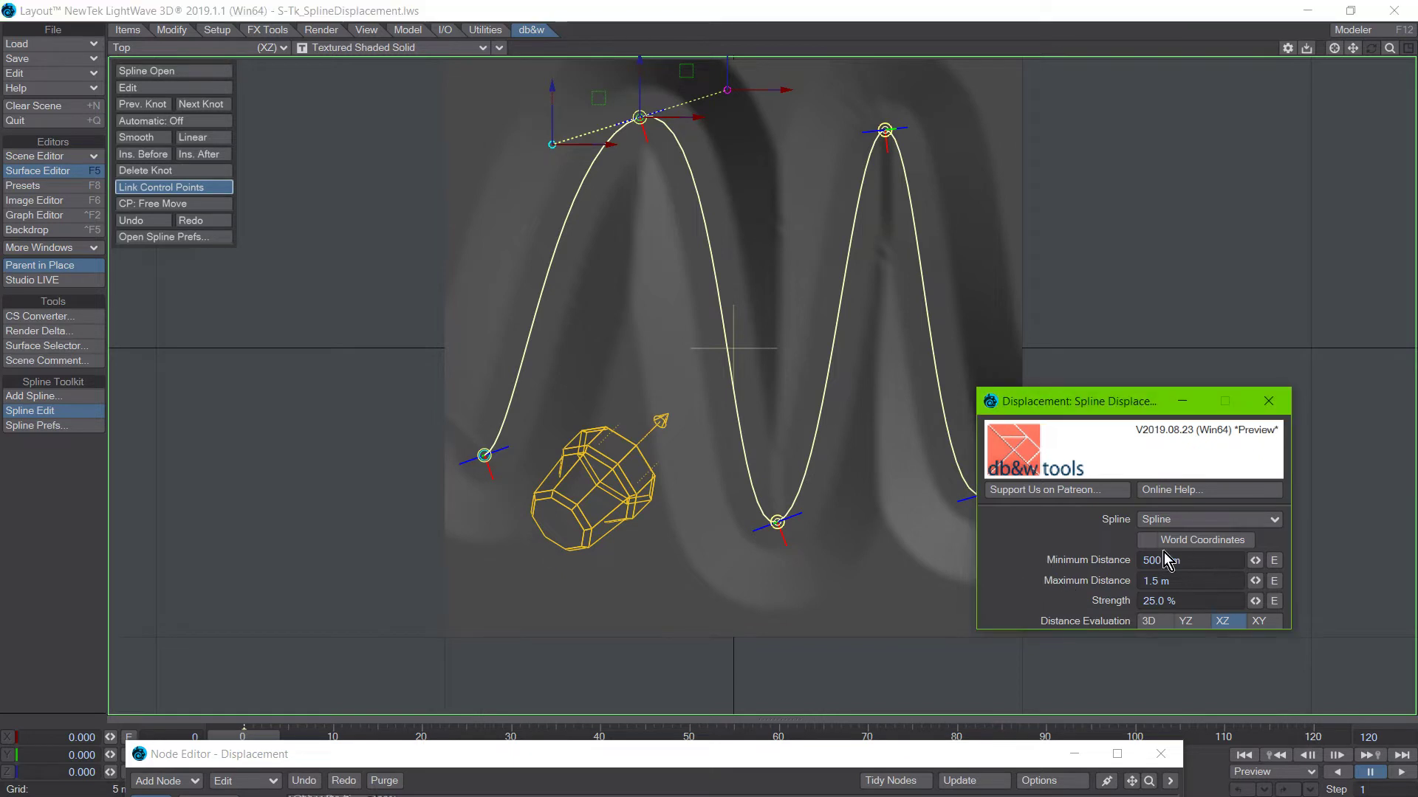
{"action": "triple_click", "coordinate": [1203, 562]}
{"action": "left_click", "coordinate": [1085, 577]}
{"action": "left_click_drag", "start_coordinate": [1203, 561], "coordinate": [1091, 553]}
{"action": "type", "text": "1"}
{"action": "key", "text": "Return"}
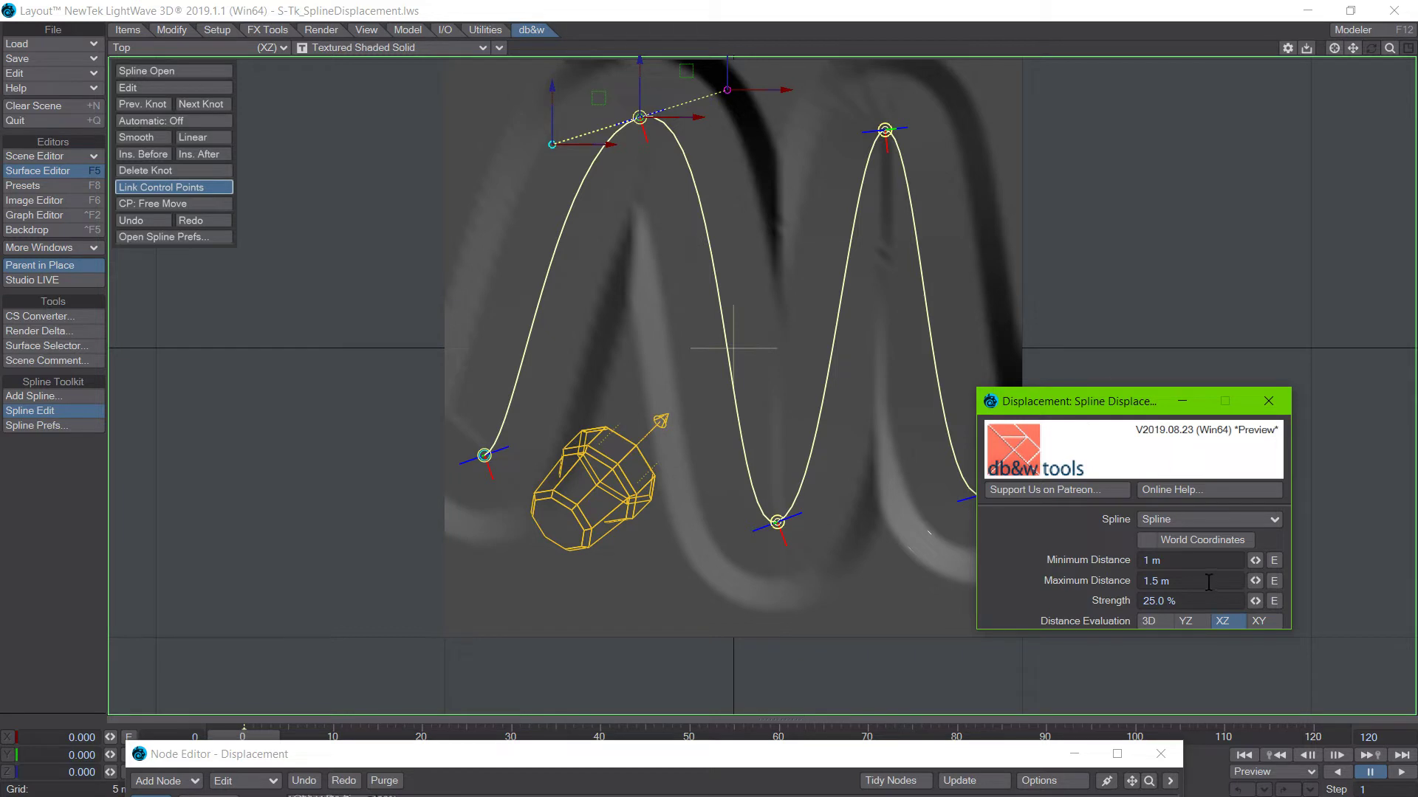
Try a Minimum Distance of 100 mm on the Spline Displacement node and restore it to 500 mm.
{"action": "left_click_drag", "start_coordinate": [1151, 561], "coordinate": [1041, 509]}
{"action": "type", "text": ".1"}
{"action": "key", "text": "Return"}
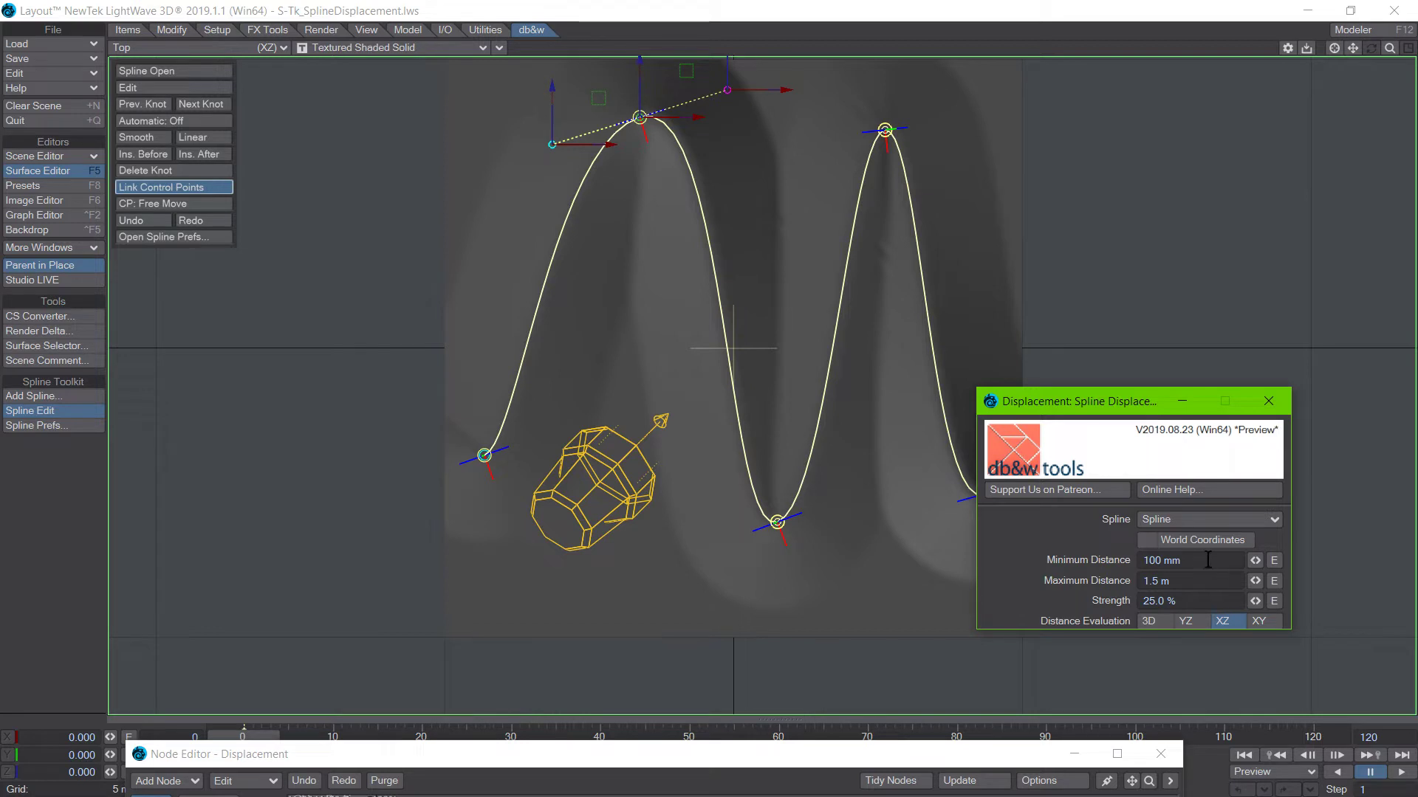
{"action": "left_click_drag", "start_coordinate": [1208, 560], "coordinate": [999, 538]}
{"action": "type", "text": ".5"}
{"action": "key", "text": "Return"}
{"action": "left_click", "coordinate": [133, 650]}
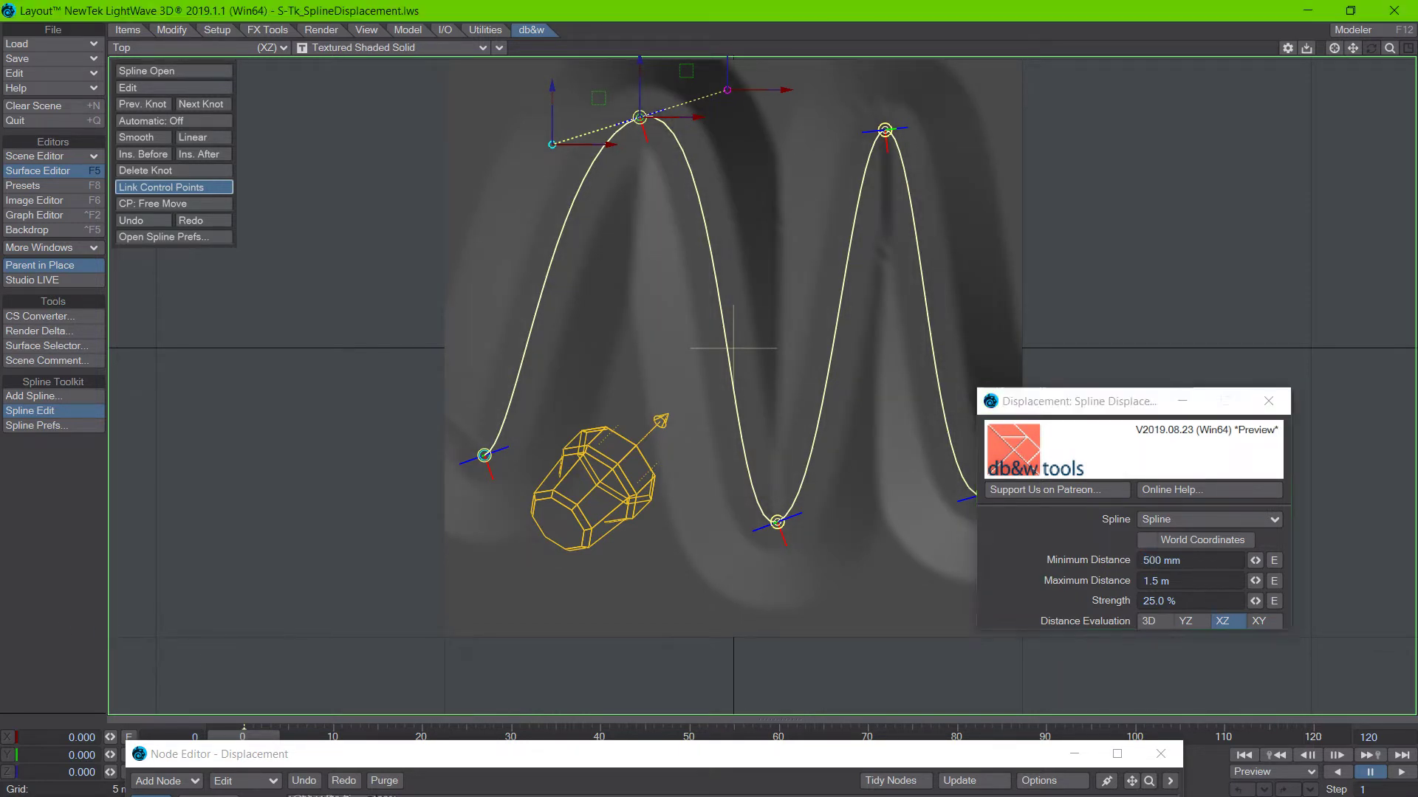
Return to the Perspective view, try lowering the selected spline knot and undo that move.
{"action": "left_click_drag", "start_coordinate": [579, 528], "coordinate": [477, 567], "text": "alt"}
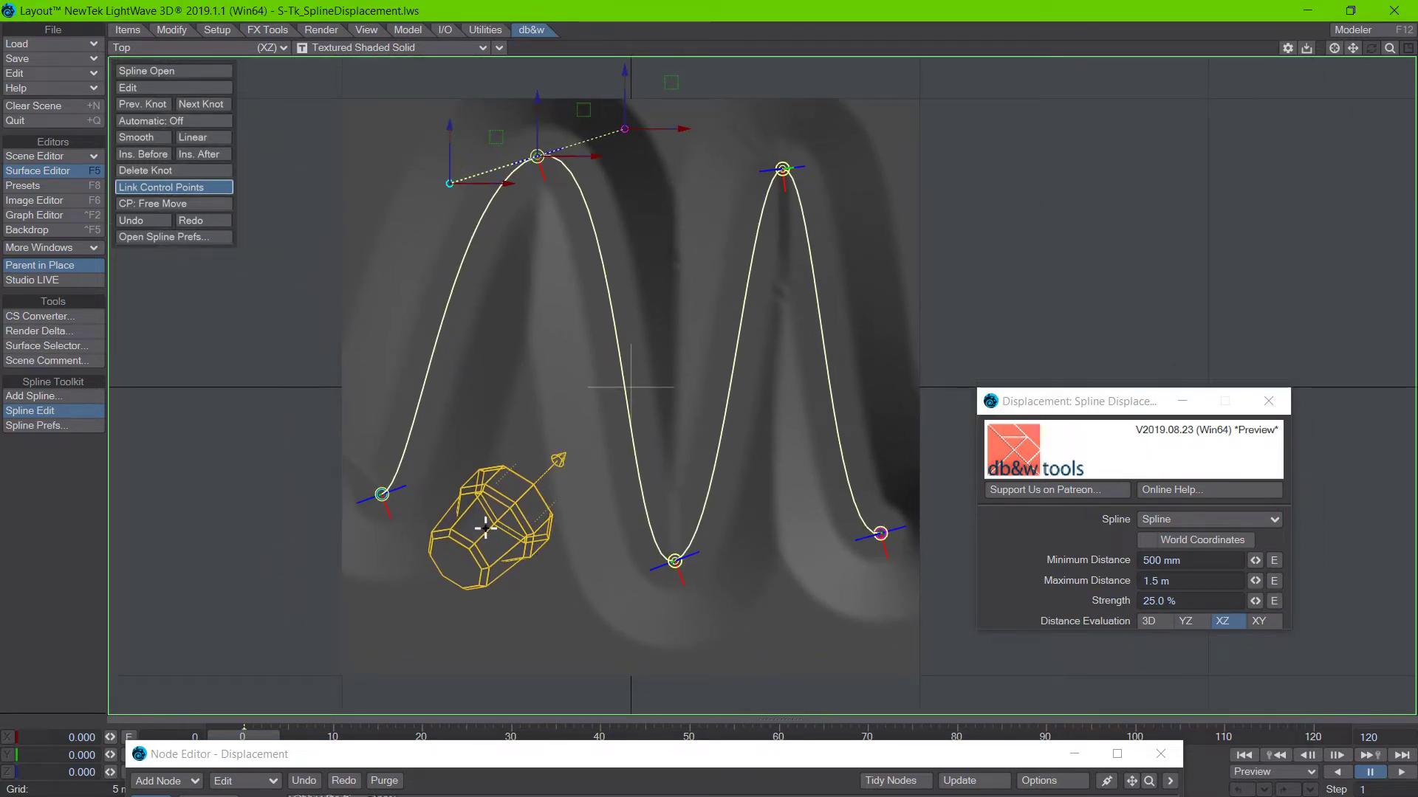
{"action": "key", "text": "4"}
{"action": "mouse_move", "coordinate": [598, 509]}
{"action": "left_mouse_down", "text": "alt"}
{"action": "mouse_move", "coordinate": [550, 450]}
{"action": "mouse_move", "coordinate": [589, 531]}
{"action": "left_mouse_up", "text": "alt"}
{"action": "left_click_drag", "start_coordinate": [610, 314], "coordinate": [615, 384]}
{"action": "key", "text": "ctrl+z"}
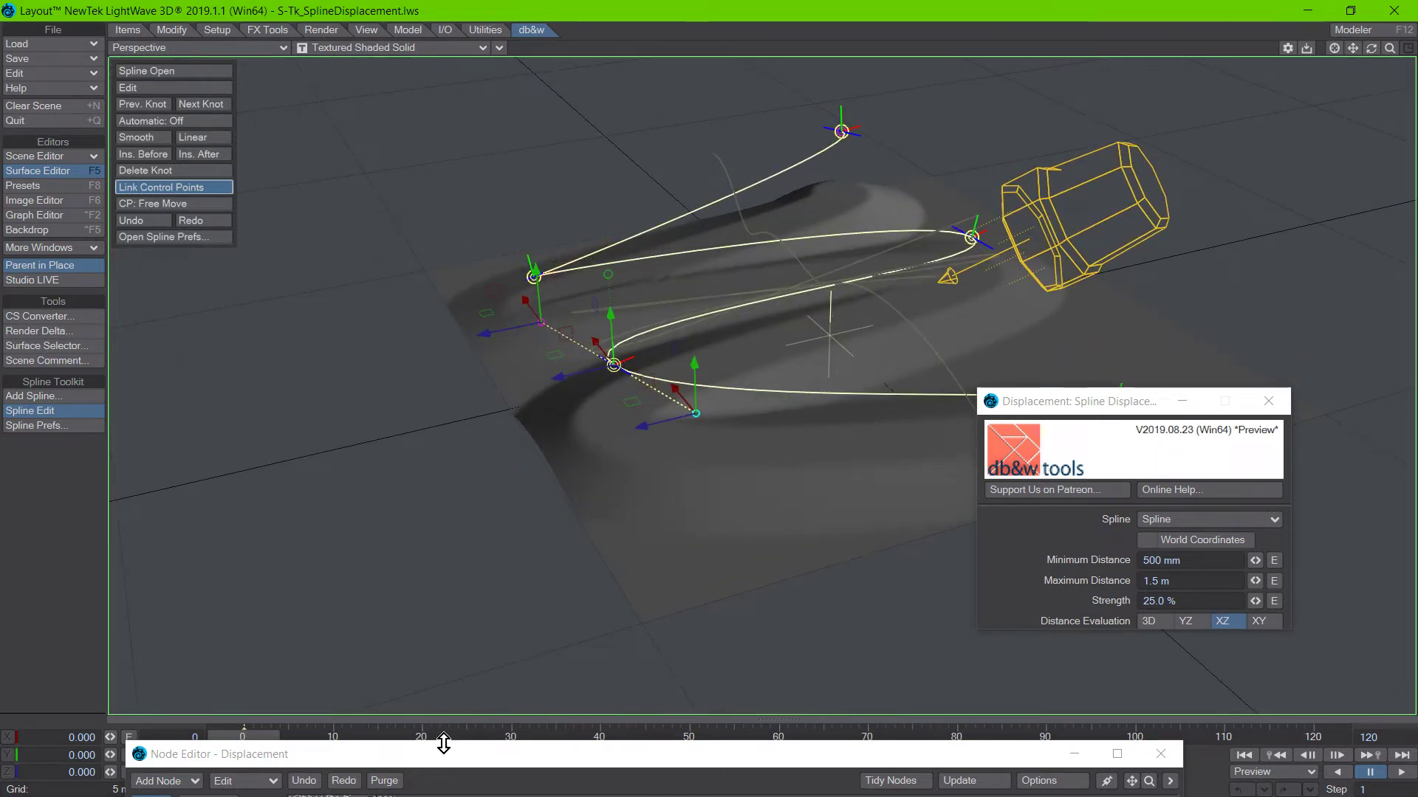
Load the recent scene S-Tk_DisplacementInstance.lws without saving the current spline displacement scene.
{"action": "left_click_drag", "start_coordinate": [442, 749], "coordinate": [514, 455]}
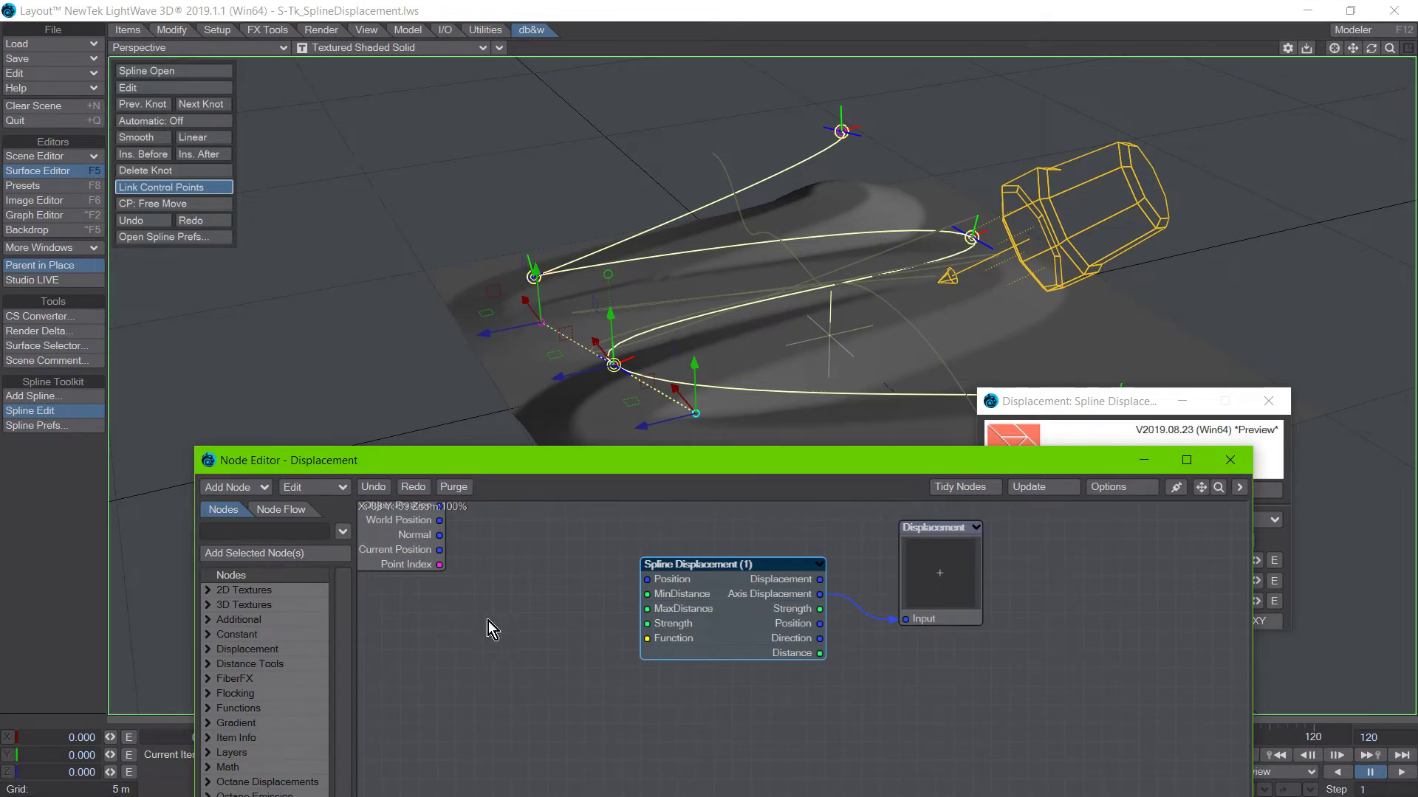
{"action": "left_click_drag", "start_coordinate": [505, 471], "coordinate": [534, 528]}
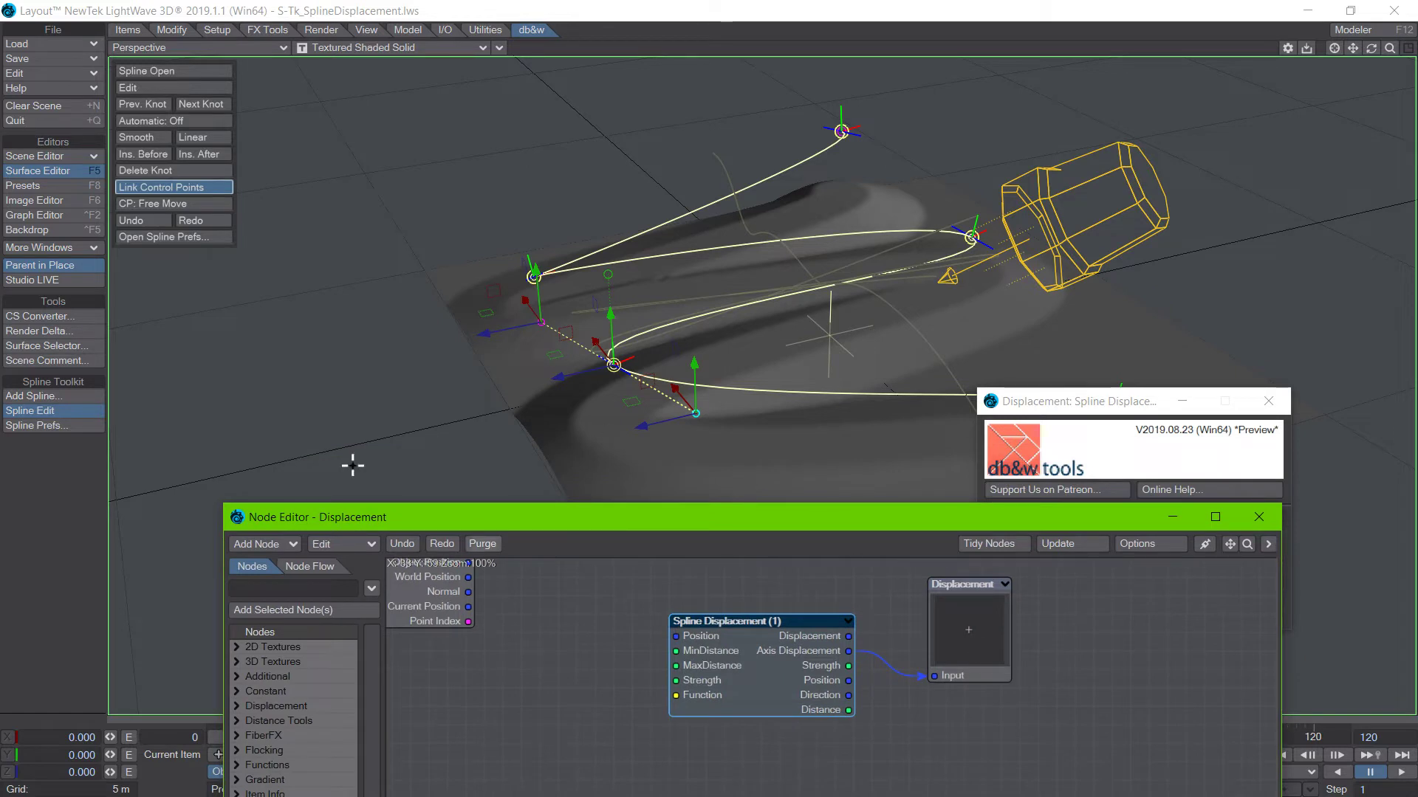
{"action": "left_click", "coordinate": [52, 30]}
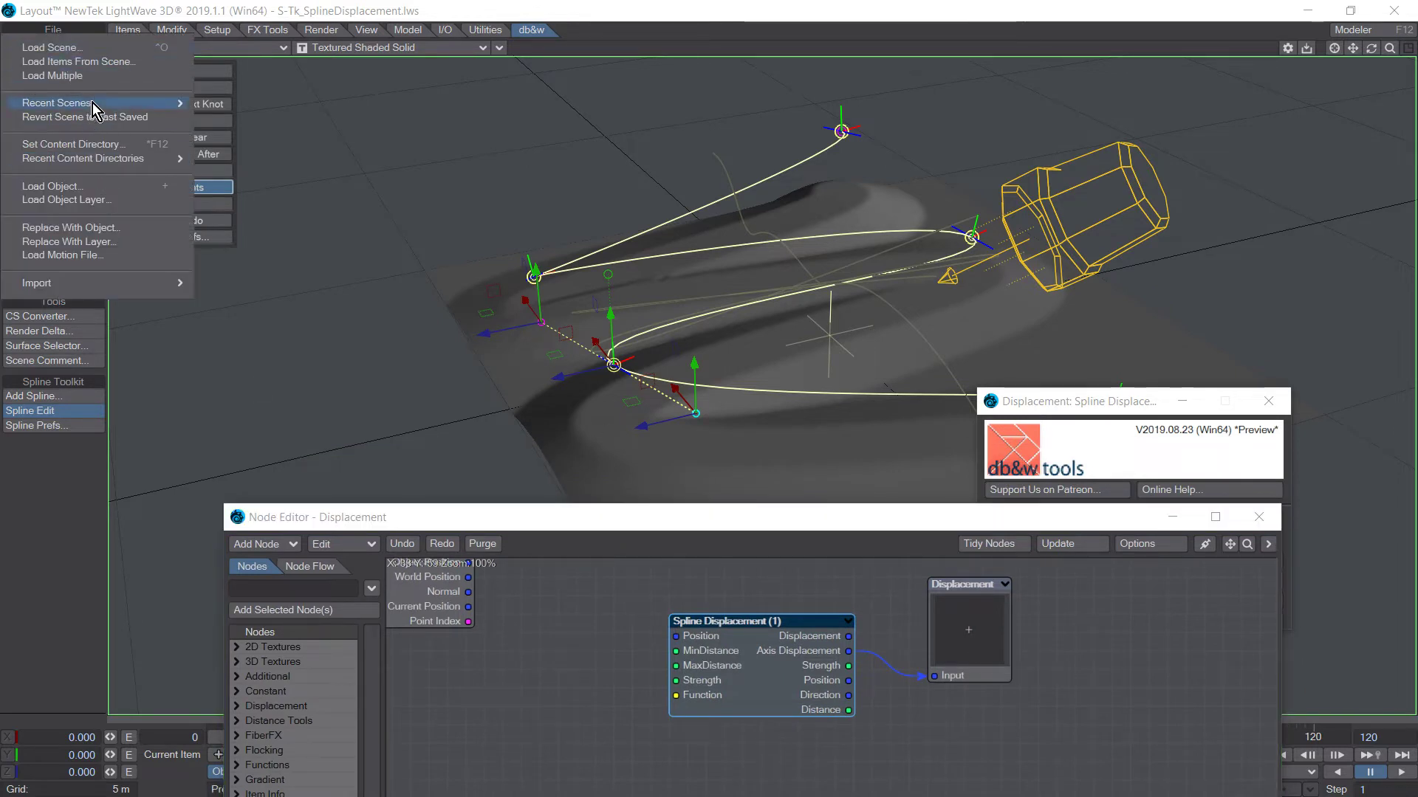
{"action": "mouse_move", "coordinate": [96, 104]}
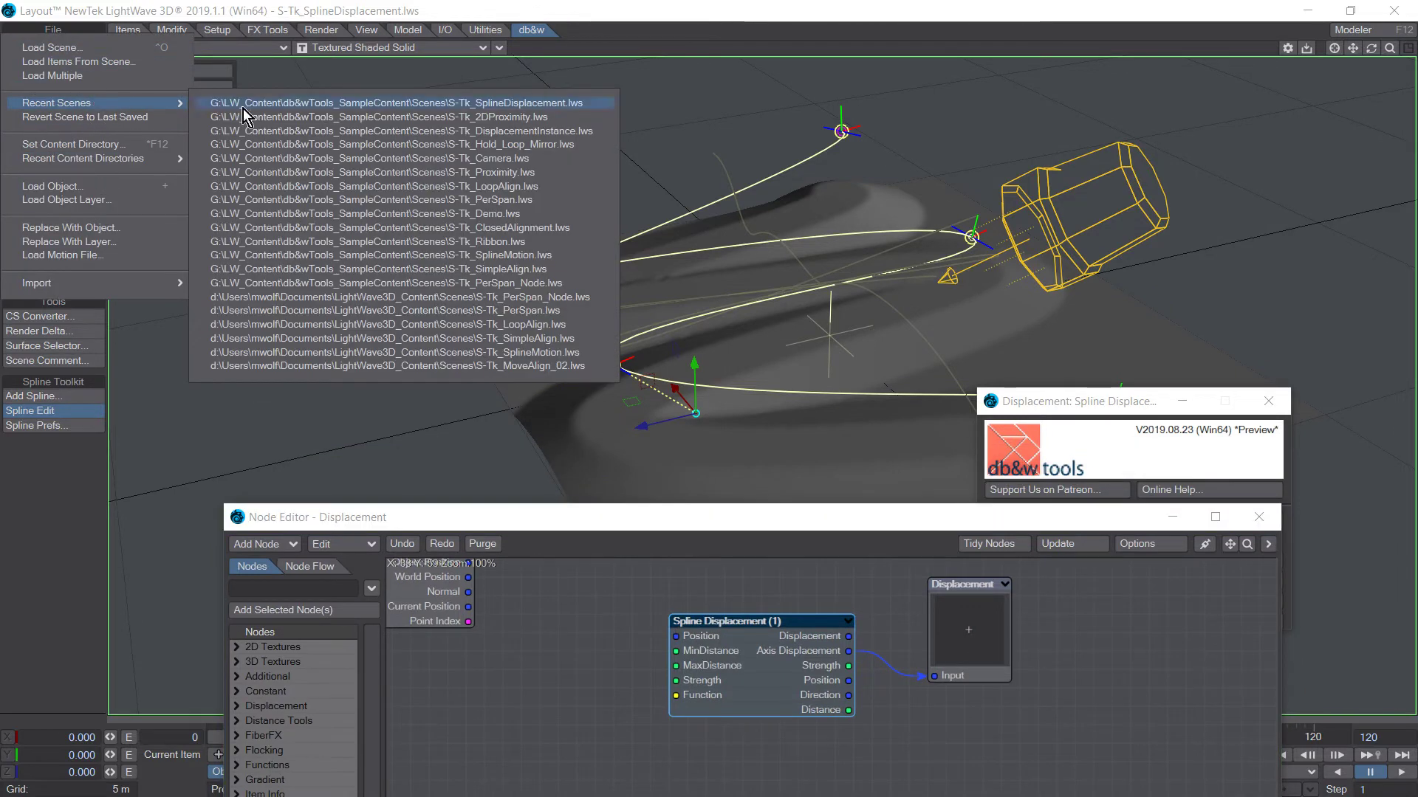
{"action": "left_click", "coordinate": [347, 131]}
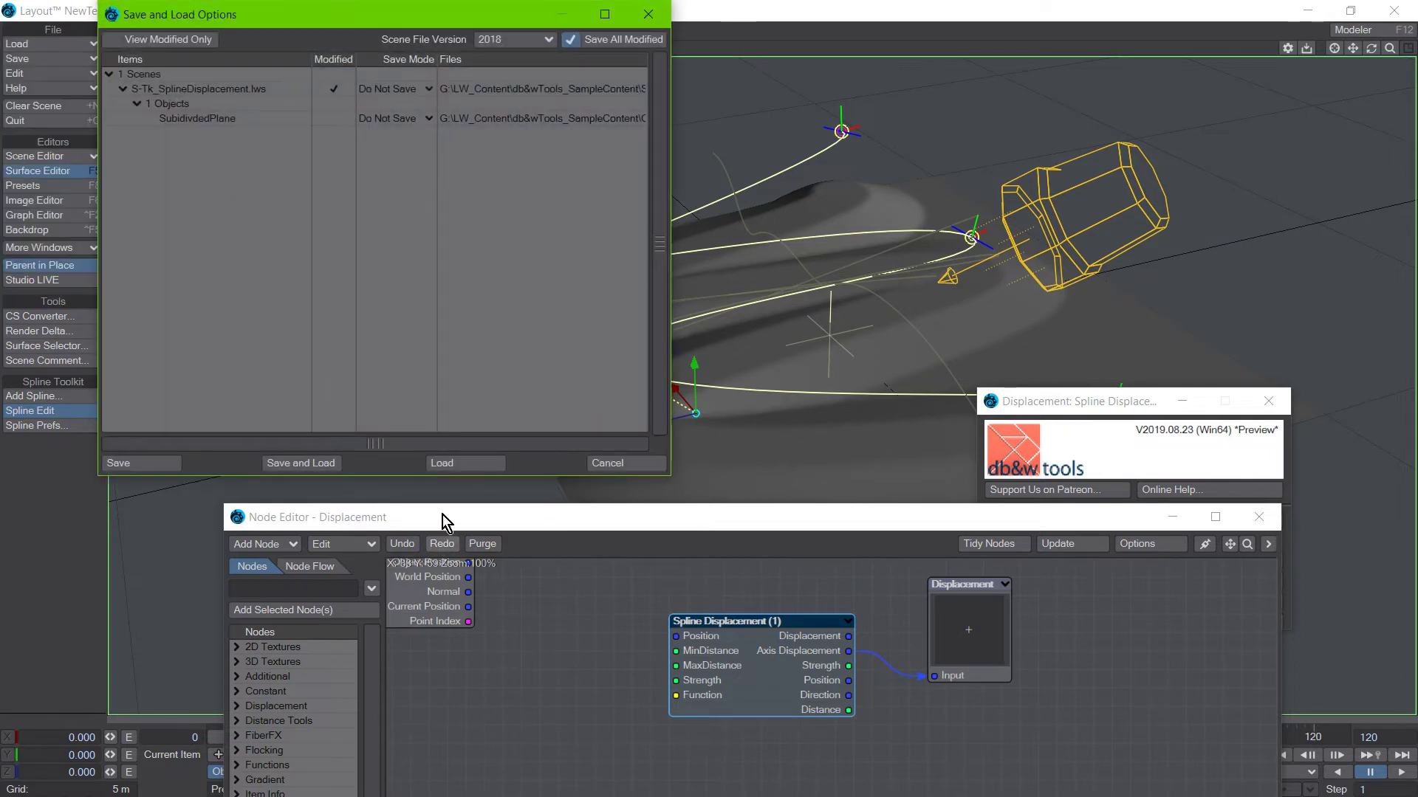
{"action": "left_click", "coordinate": [462, 465]}
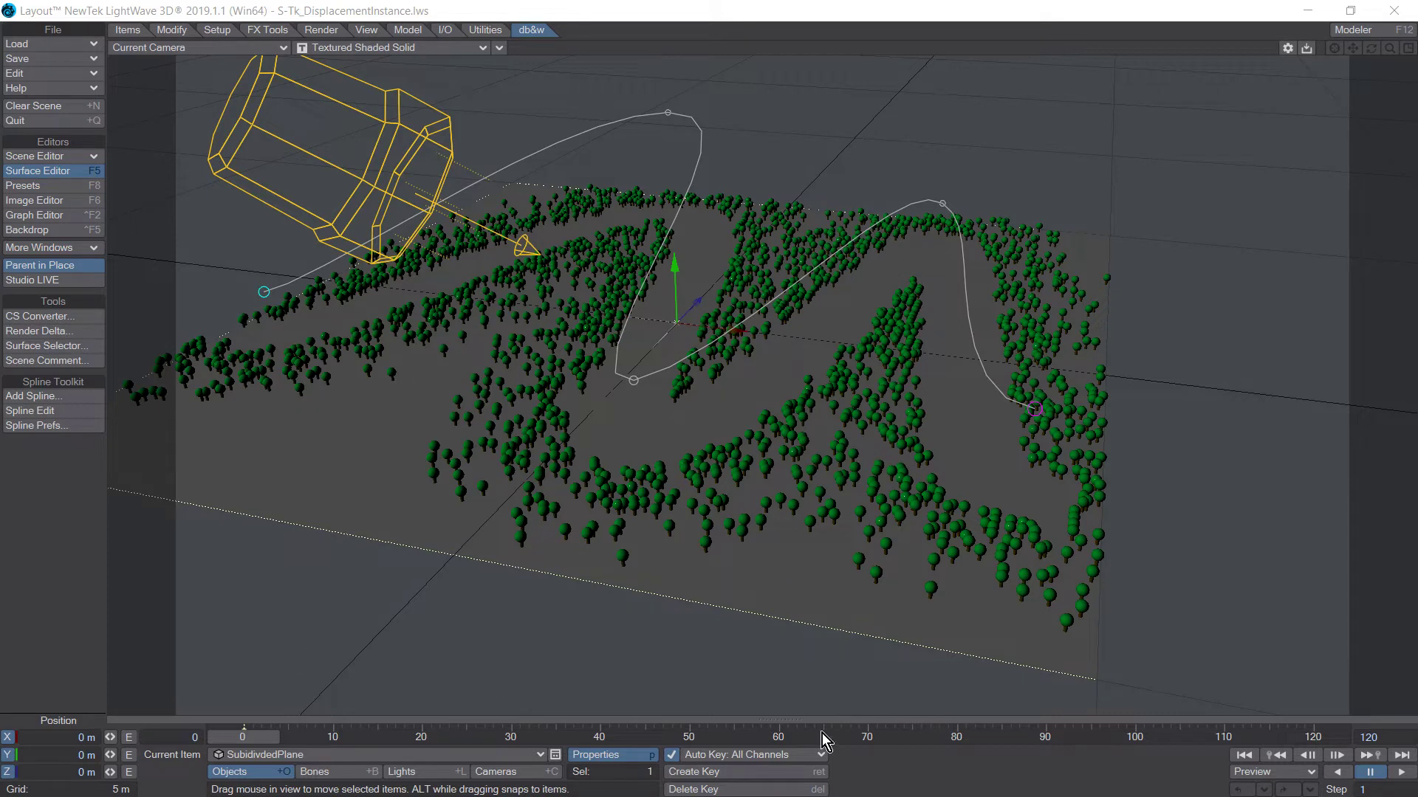
Open the Instance Generator settings of the SubidivdedPlane object and select its SimpleTree instance item.
{"action": "left_click", "coordinate": [69, 623]}
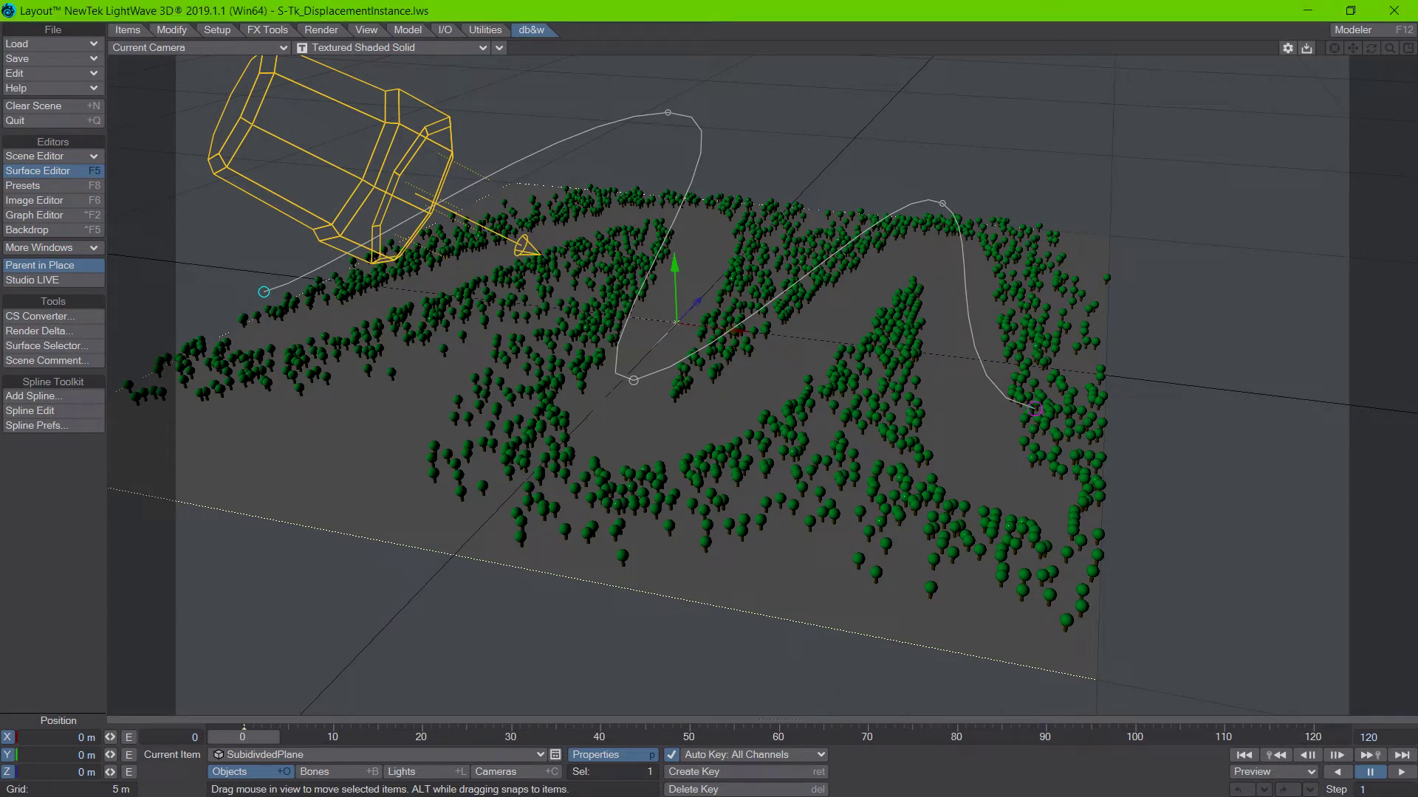
{"action": "key", "text": "p"}
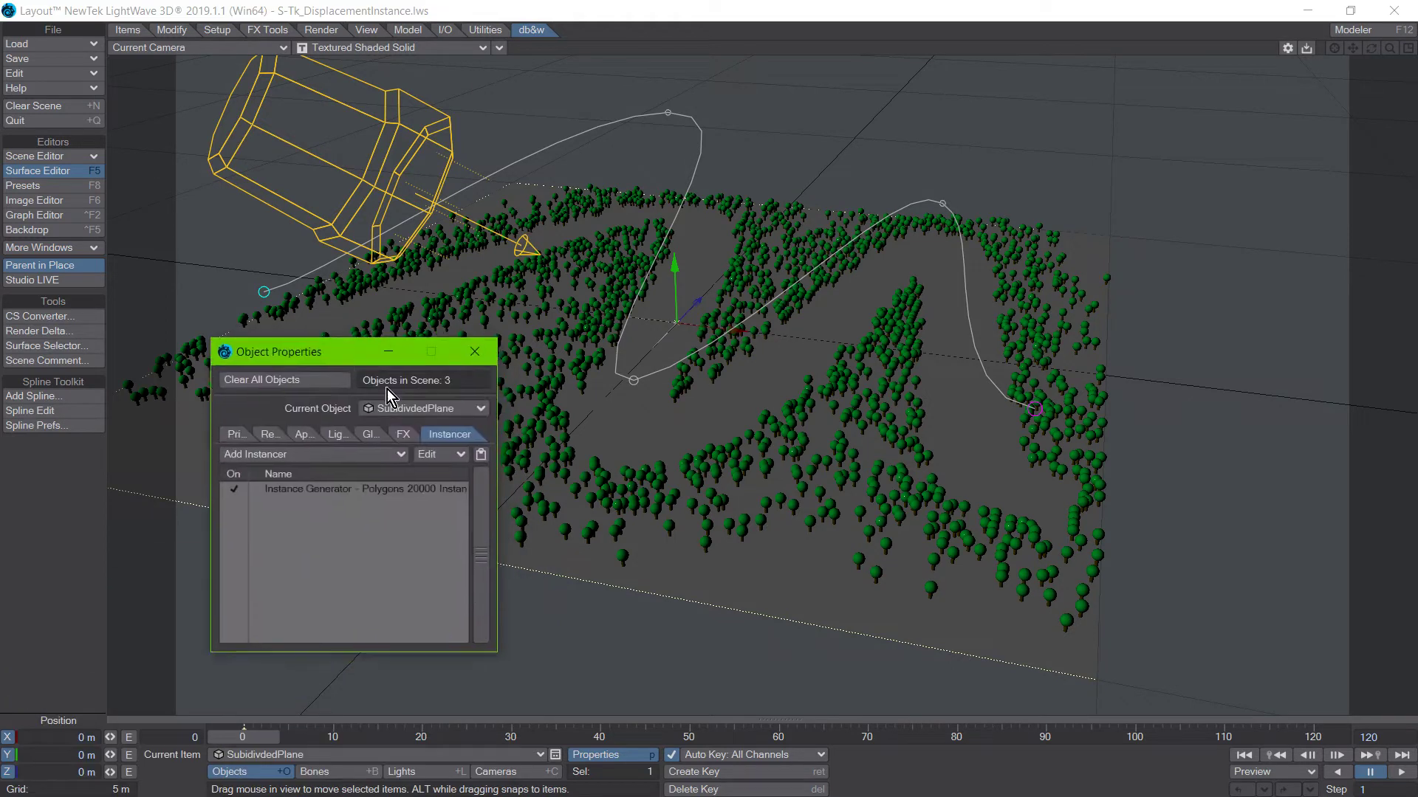
{"action": "left_click", "coordinate": [308, 490]}
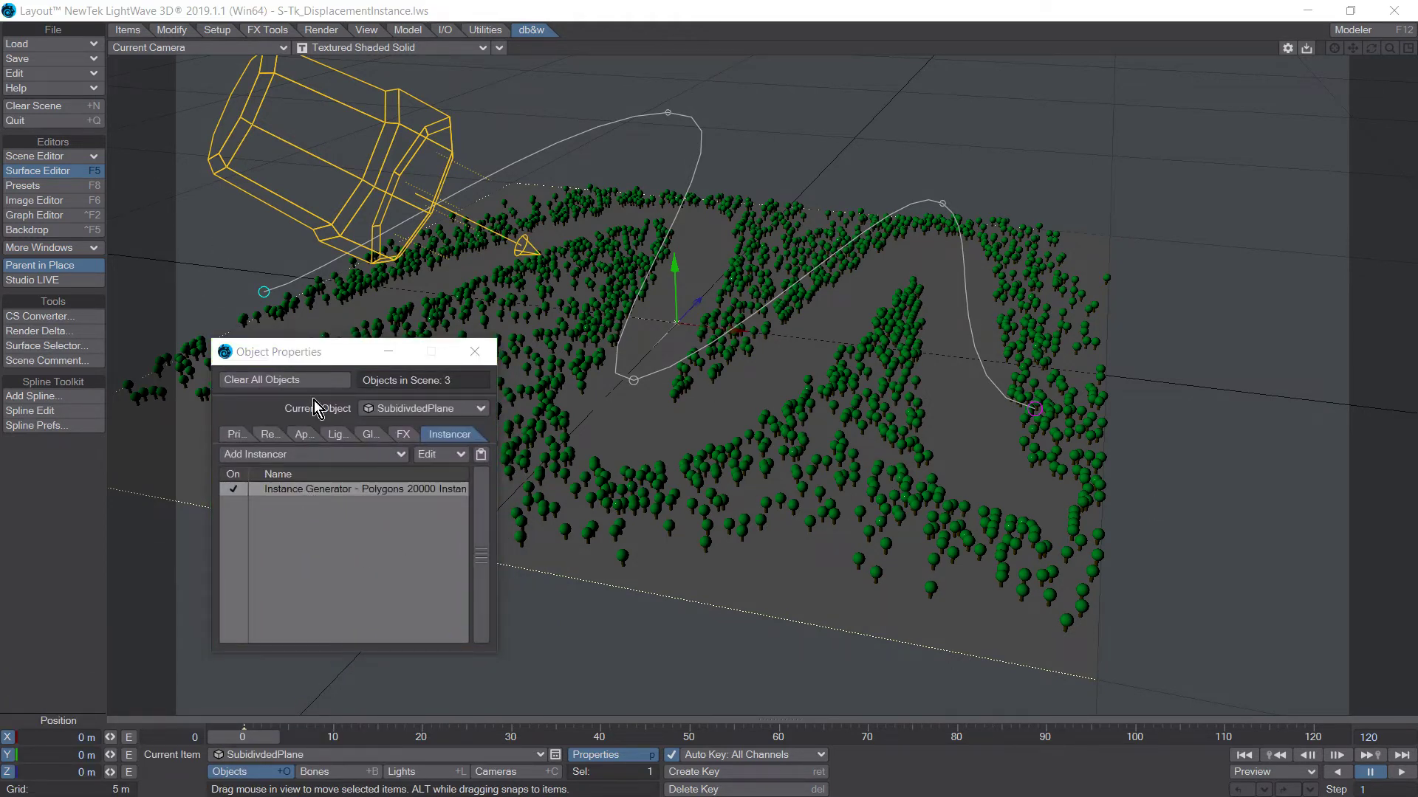
{"action": "key", "text": "p"}
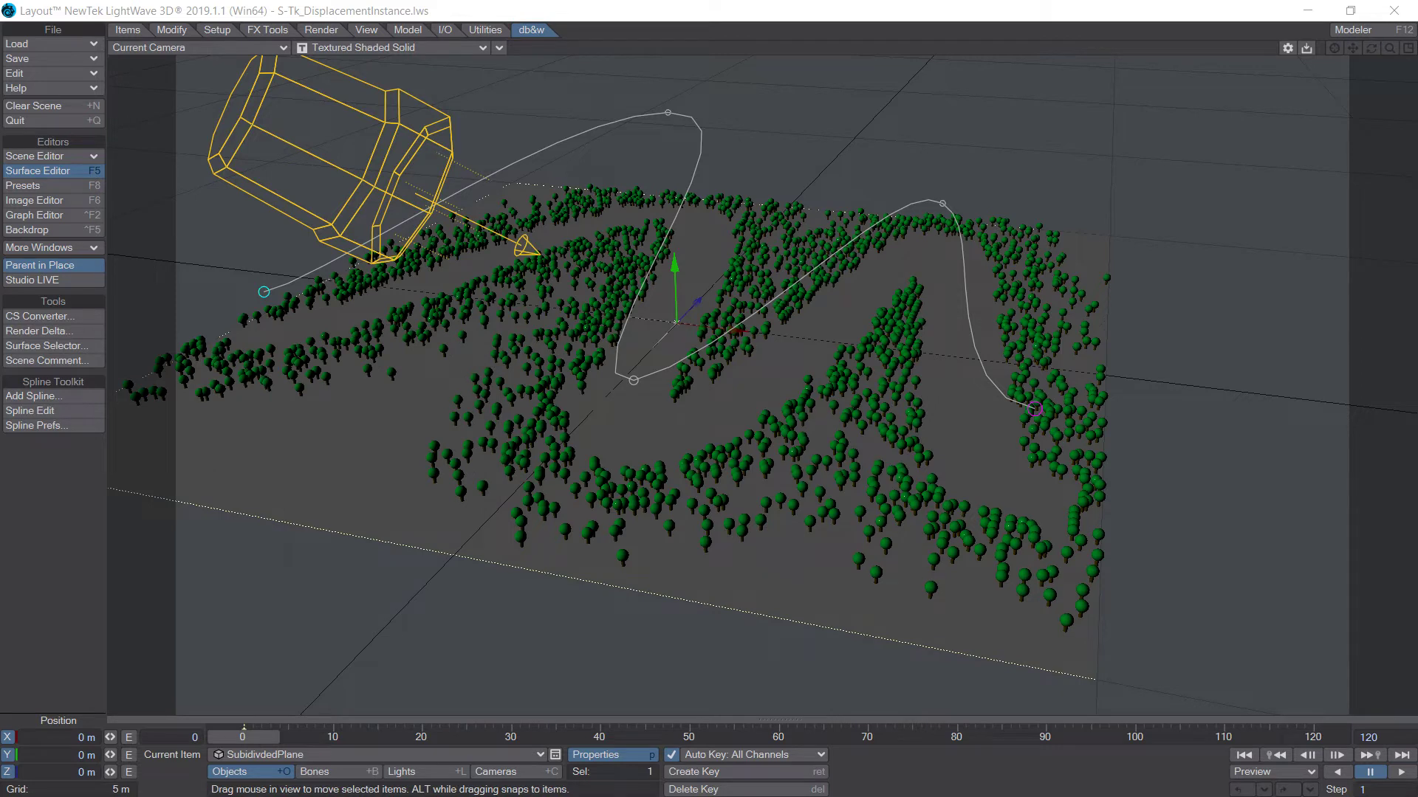
{"action": "left_click", "coordinate": [108, 508]}
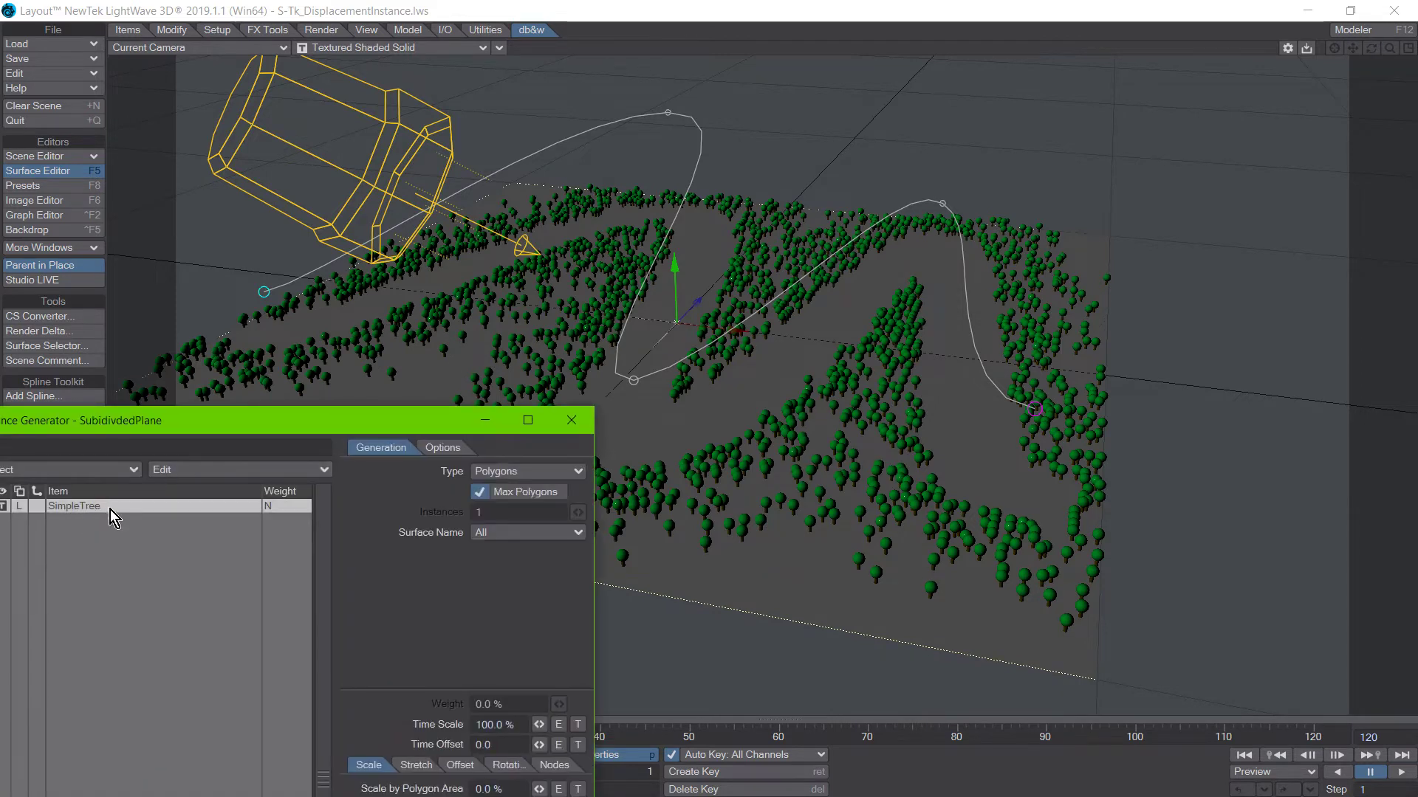
Open the Instance Generator's node network and place its window below the scattered trees.
{"action": "left_click_drag", "start_coordinate": [199, 412], "coordinate": [216, 217]}
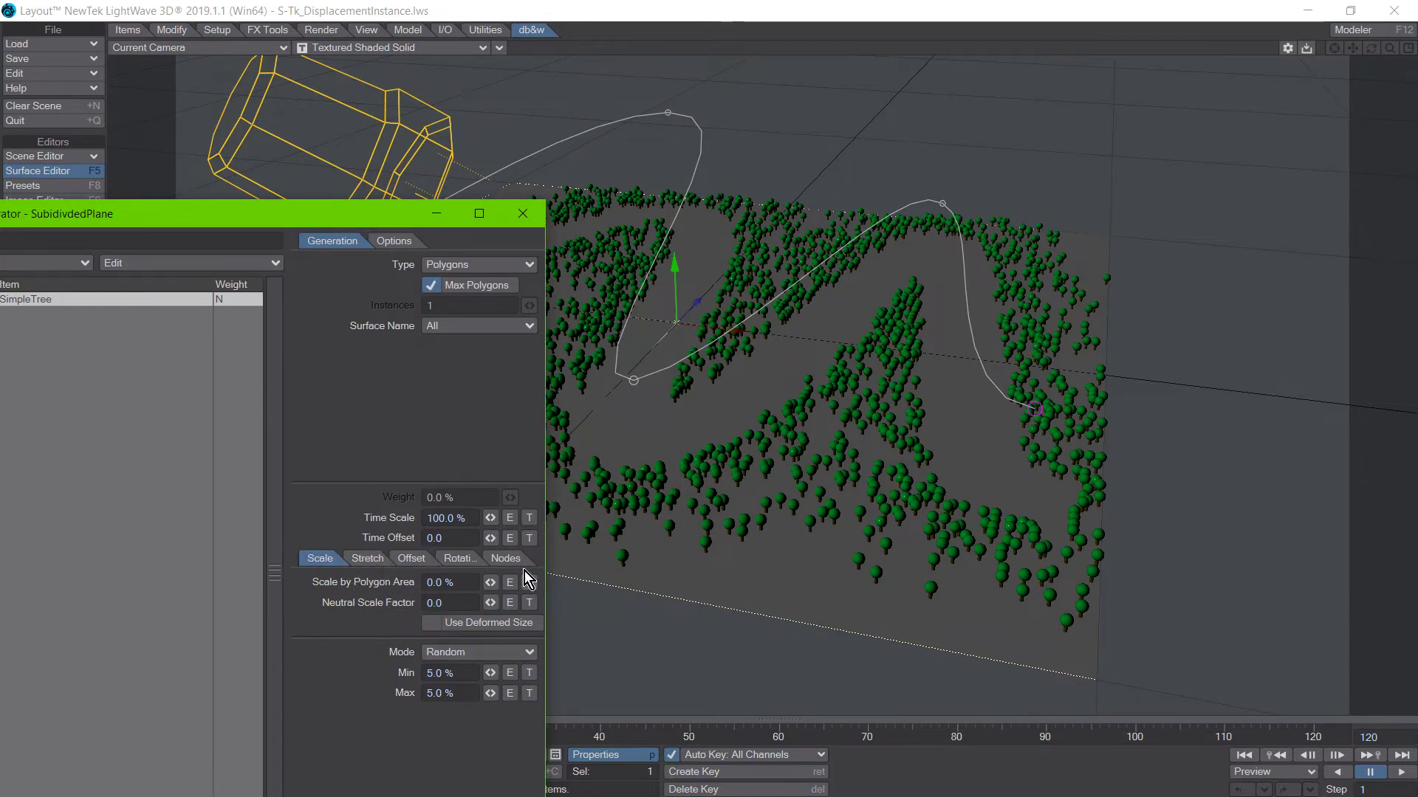
{"action": "left_click", "coordinate": [508, 559]}
{"action": "left_click", "coordinate": [461, 584]}
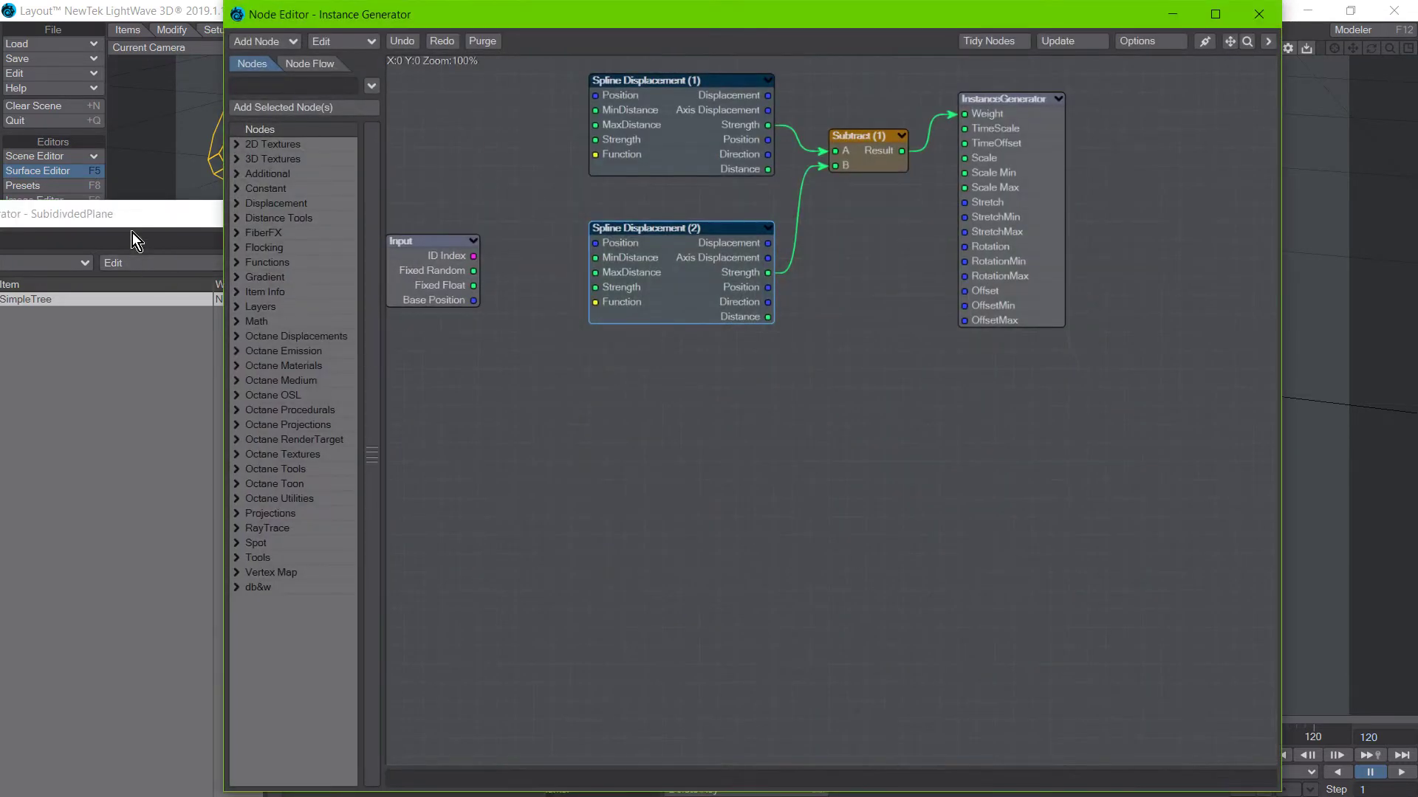
{"action": "left_click_drag", "start_coordinate": [127, 218], "coordinate": [0, 643]}
{"action": "left_click_drag", "start_coordinate": [406, 22], "coordinate": [425, 461]}
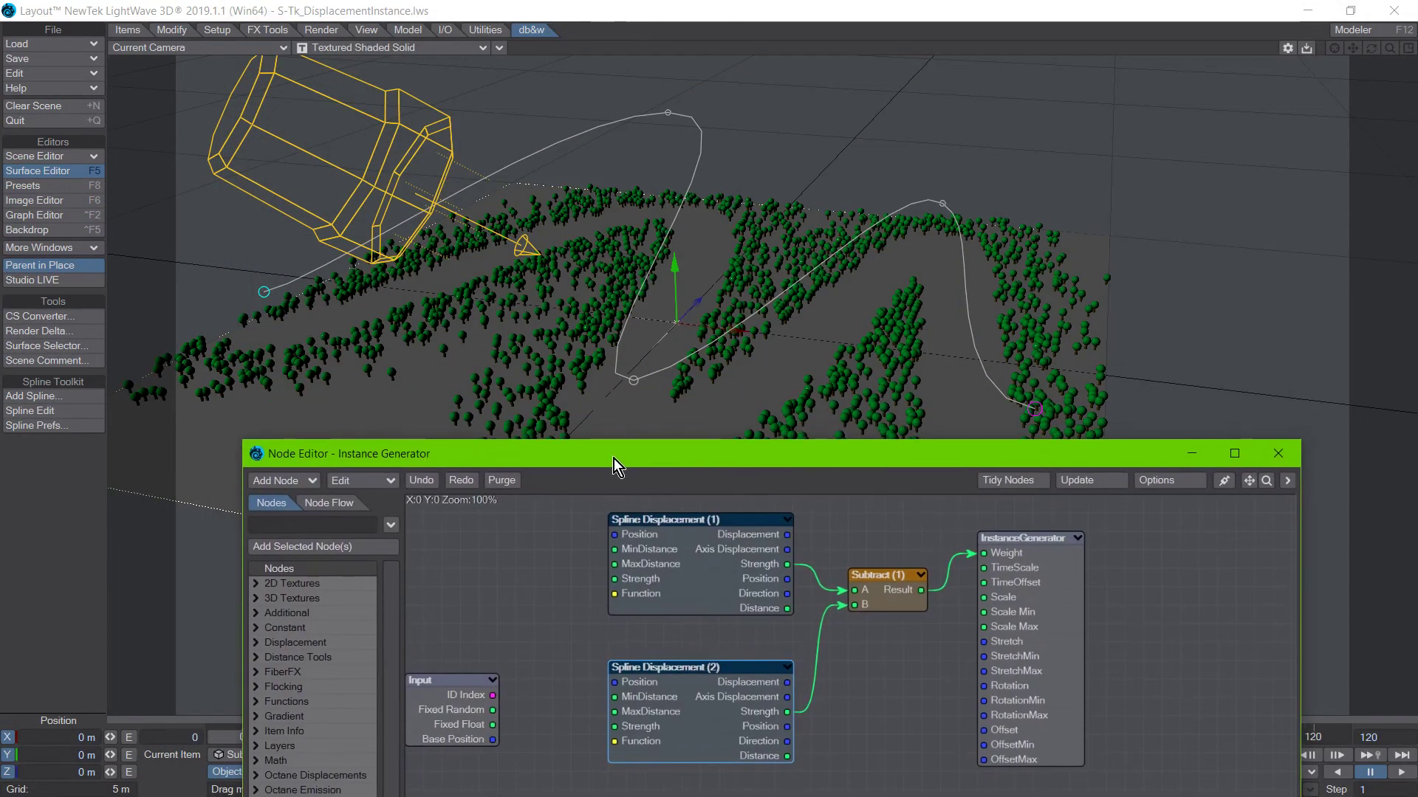
Spread out the Subtract, InstanceGenerator and Spline Displacement (1) nodes so their connections are easier to follow.
{"action": "left_click_drag", "start_coordinate": [755, 450], "coordinate": [761, 475]}
{"action": "left_click_drag", "start_coordinate": [888, 608], "coordinate": [907, 663]}
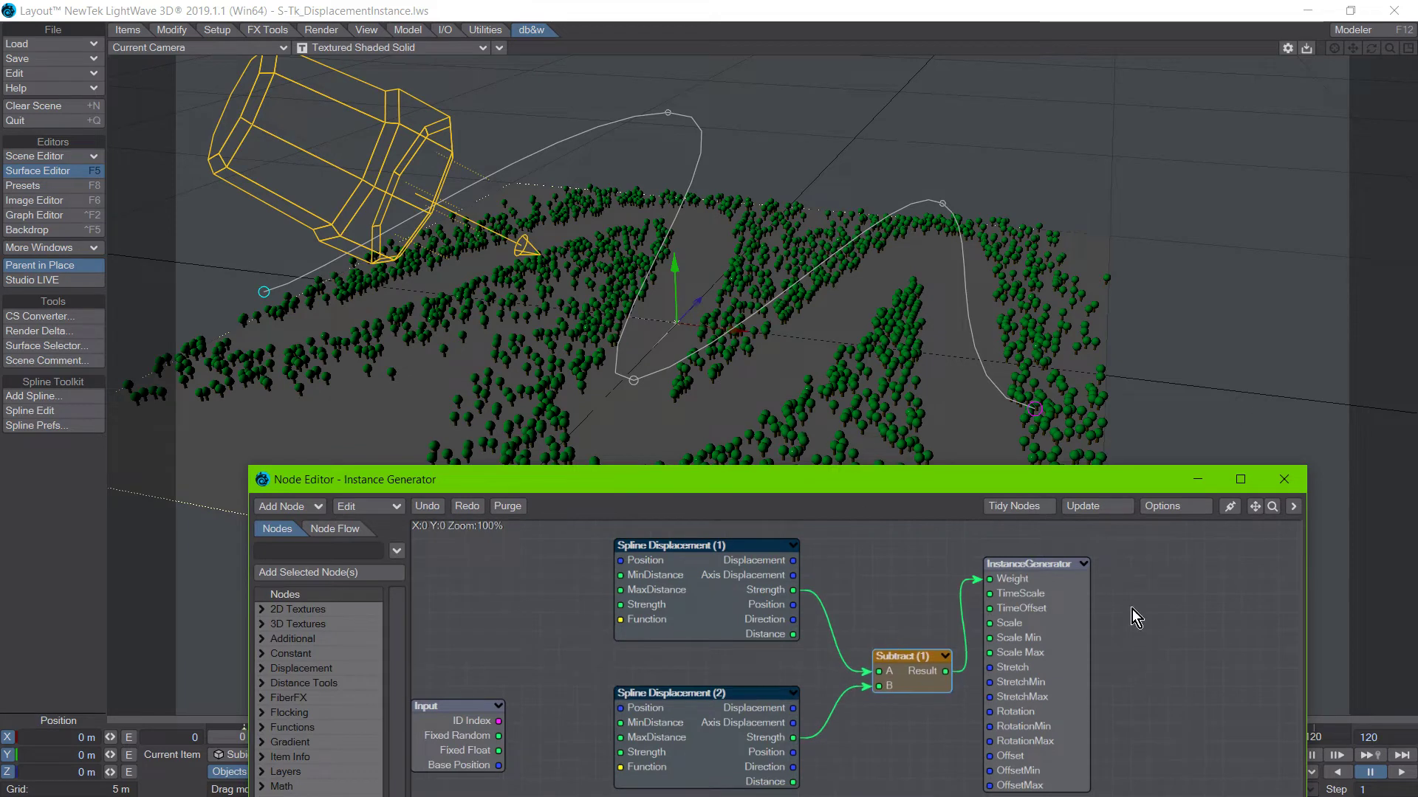
{"action": "left_click_drag", "start_coordinate": [1028, 635], "coordinate": [1065, 616]}
{"action": "left_click_drag", "start_coordinate": [748, 625], "coordinate": [730, 607]}
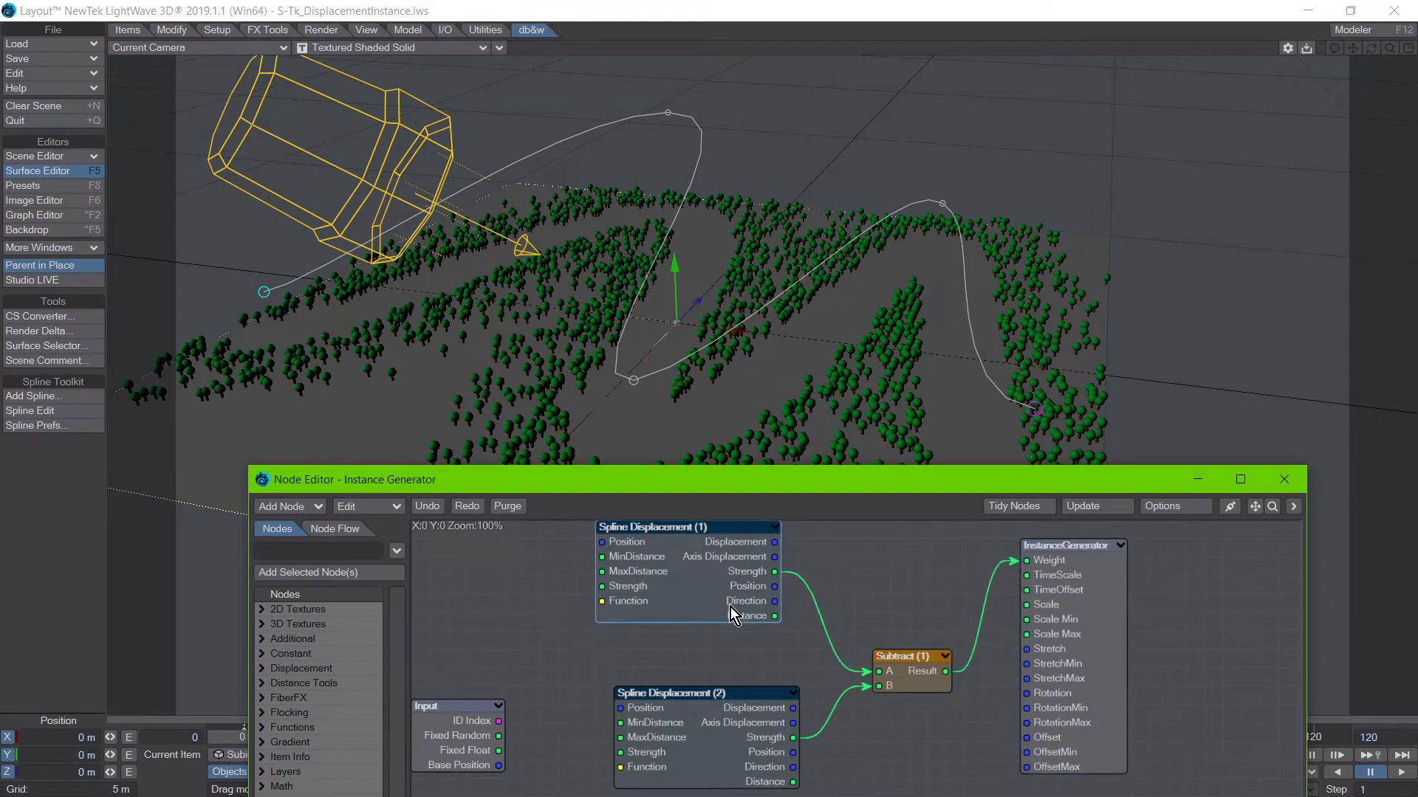
Open the Spline Displacement (1) settings and arrange them beside the Instance Generator's node editor.
{"action": "double_click", "coordinate": [693, 586]}
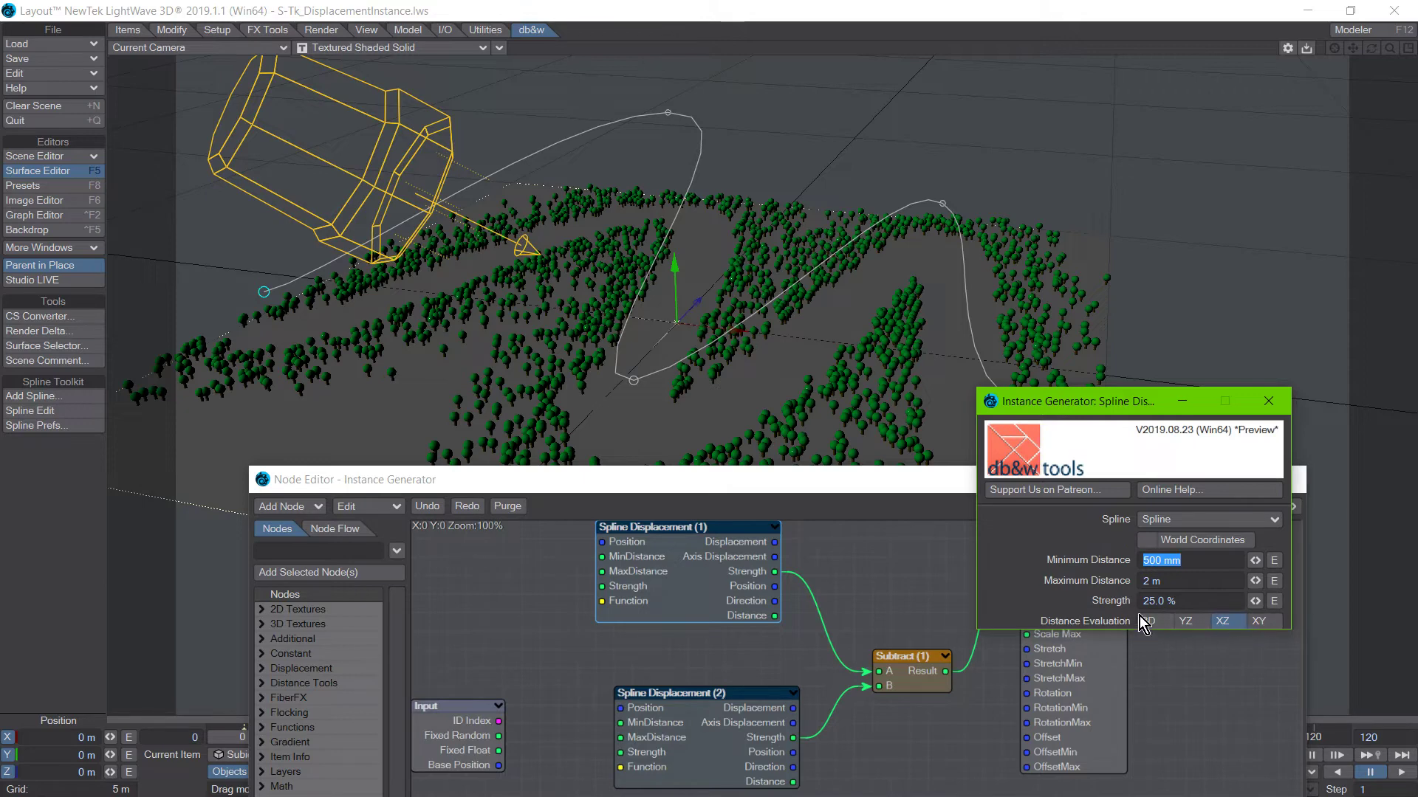
{"action": "left_click", "coordinate": [1195, 561]}
{"action": "left_click_drag", "start_coordinate": [820, 490], "coordinate": [780, 531]}
{"action": "left_click", "coordinate": [1182, 601]}
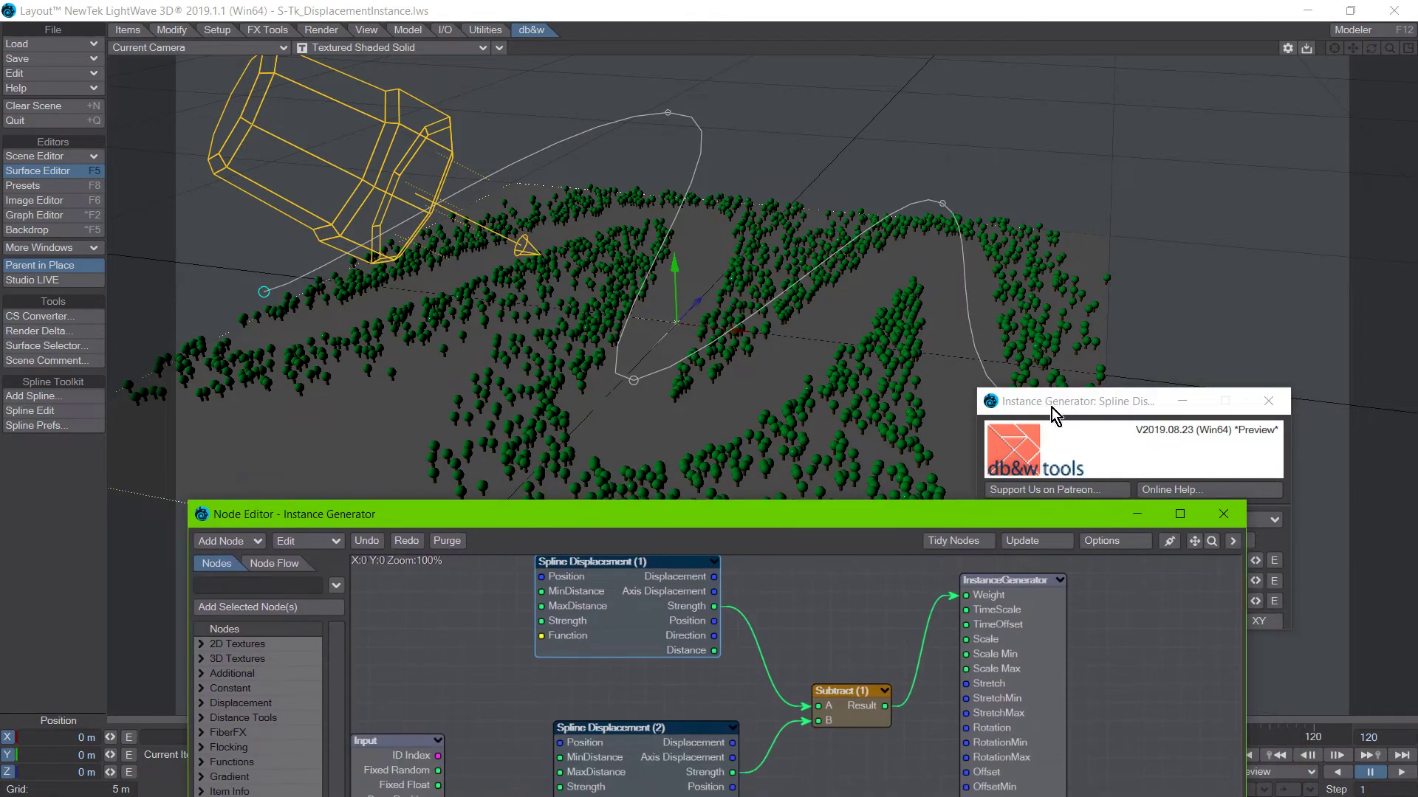
{"action": "left_click_drag", "start_coordinate": [1051, 408], "coordinate": [1163, 401]}
{"action": "left_click_drag", "start_coordinate": [798, 520], "coordinate": [700, 541]}
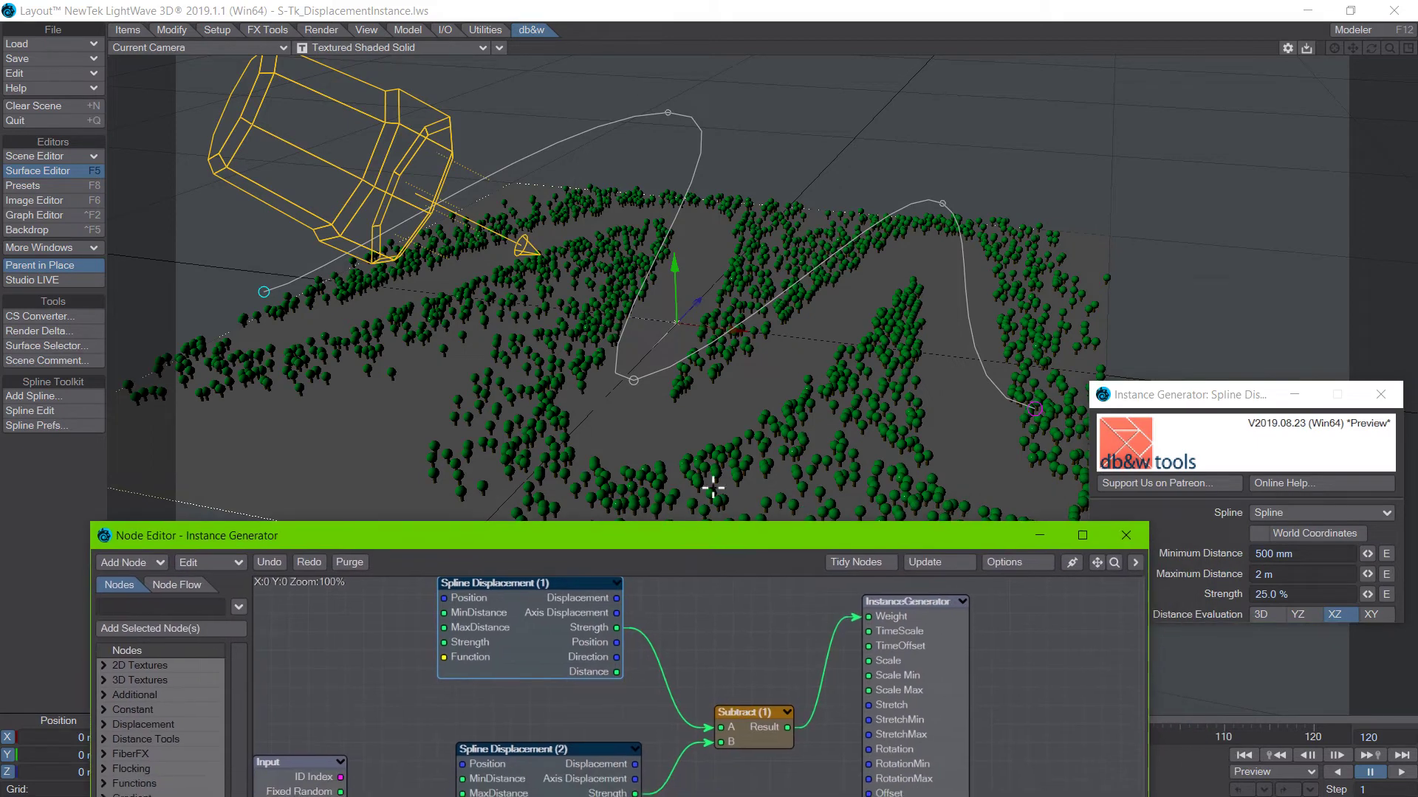
Line up the Spline Displacement (1) node directly above Spline Displacement (2) in the Instance Generator's node network.
{"action": "left_click_drag", "start_coordinate": [623, 564], "coordinate": [592, 587]}
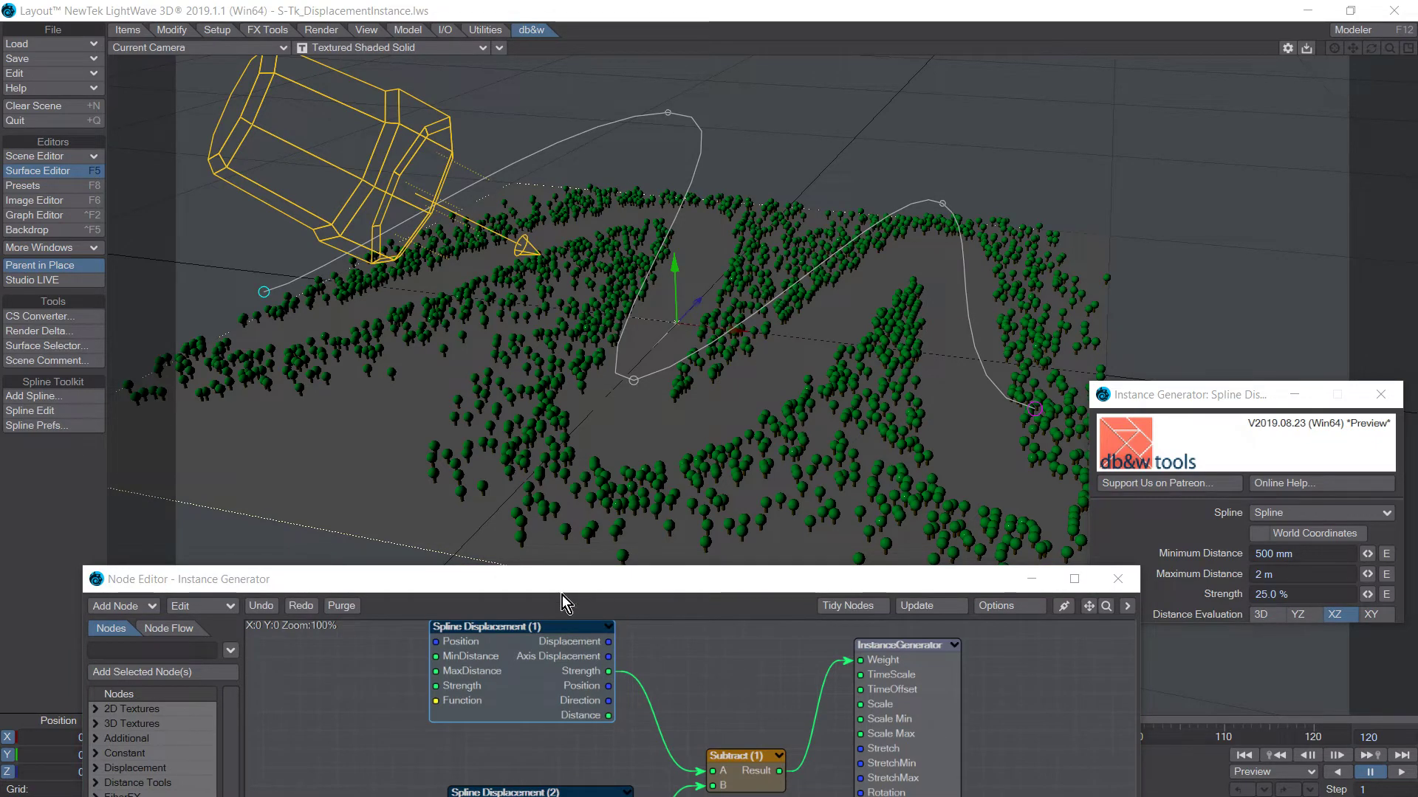
{"action": "double_click", "coordinate": [550, 584]}
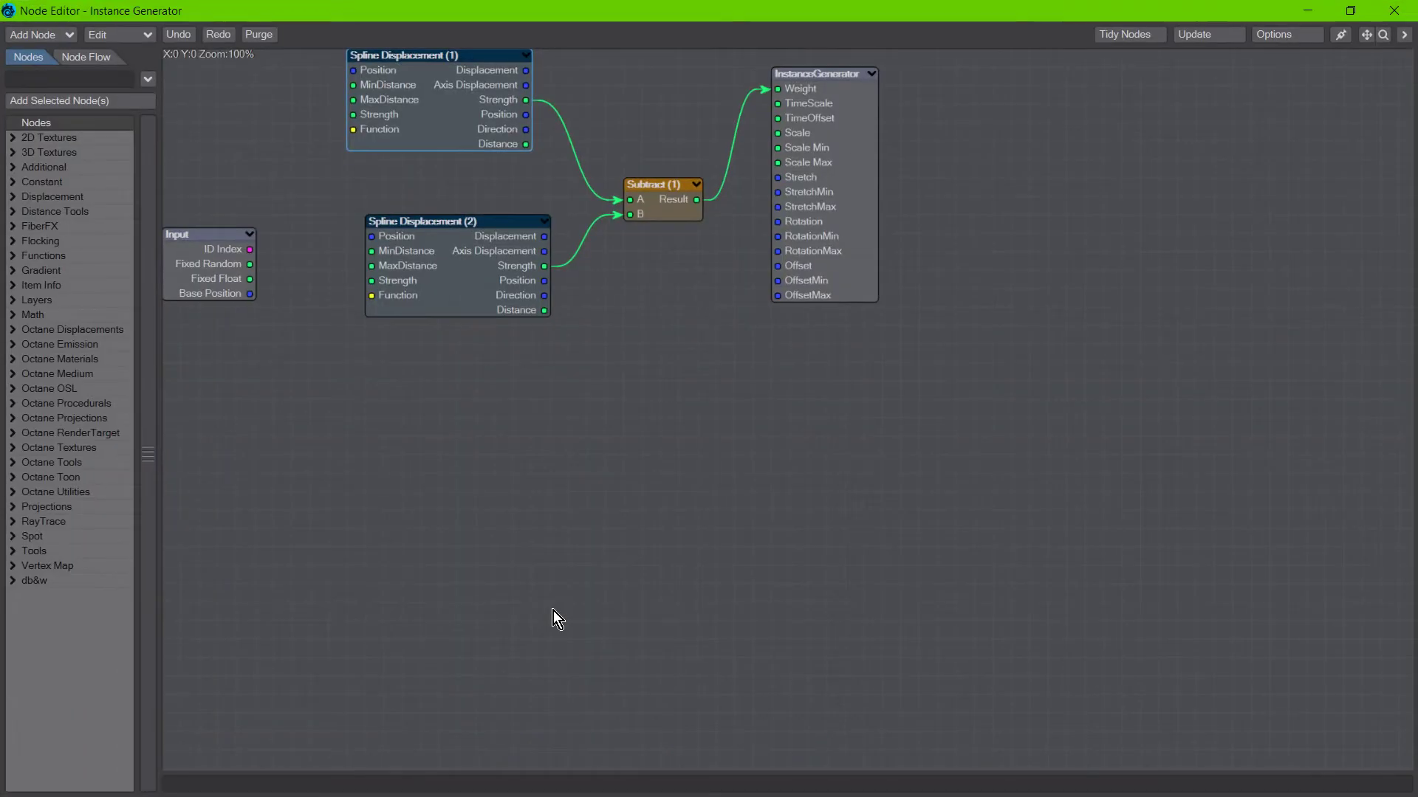
{"action": "double_click", "coordinate": [453, 9]}
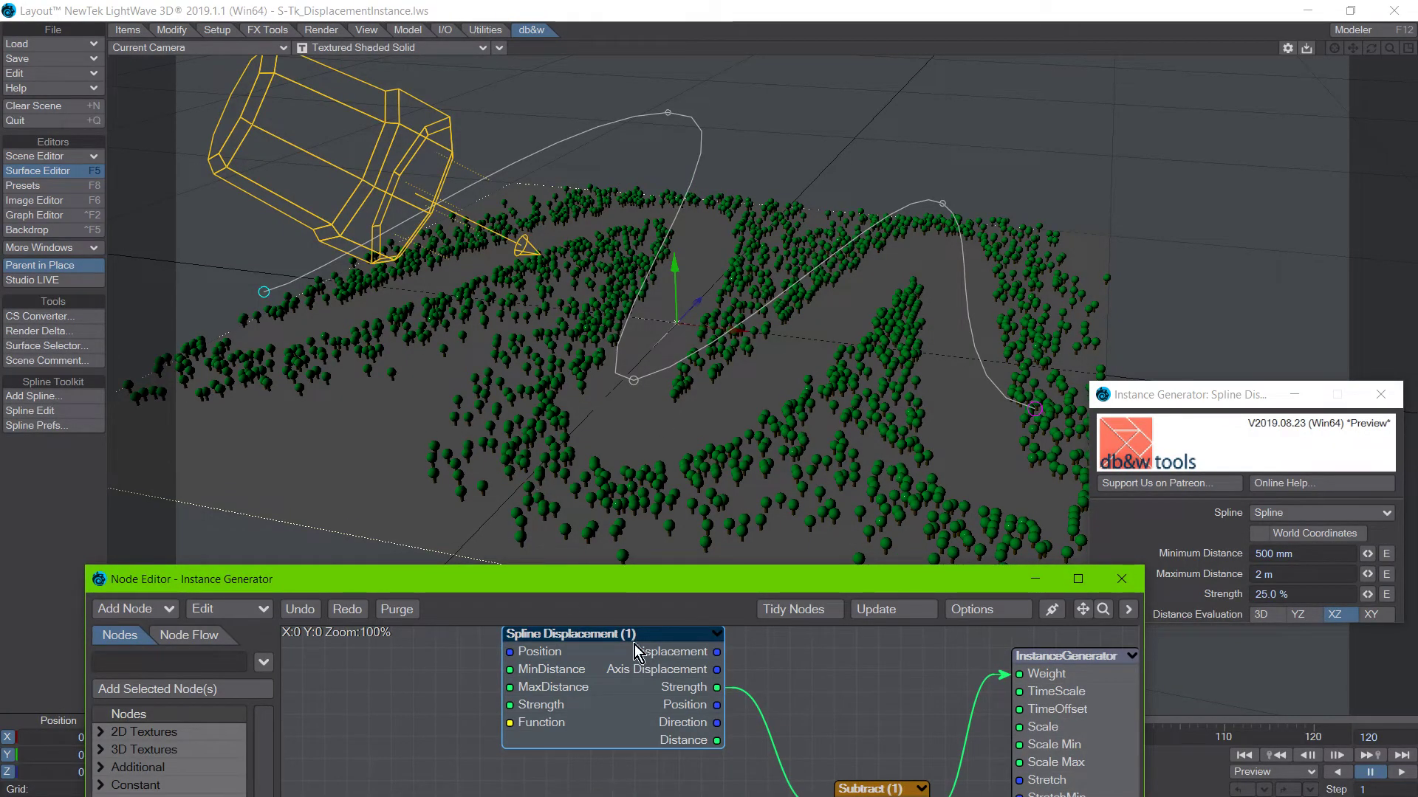
{"action": "mouse_move", "coordinate": [553, 585]}
{"action": "left_mouse_down"}
{"action": "mouse_move", "coordinate": [556, 605]}
{"action": "mouse_move", "coordinate": [556, 566]}
{"action": "left_mouse_up"}
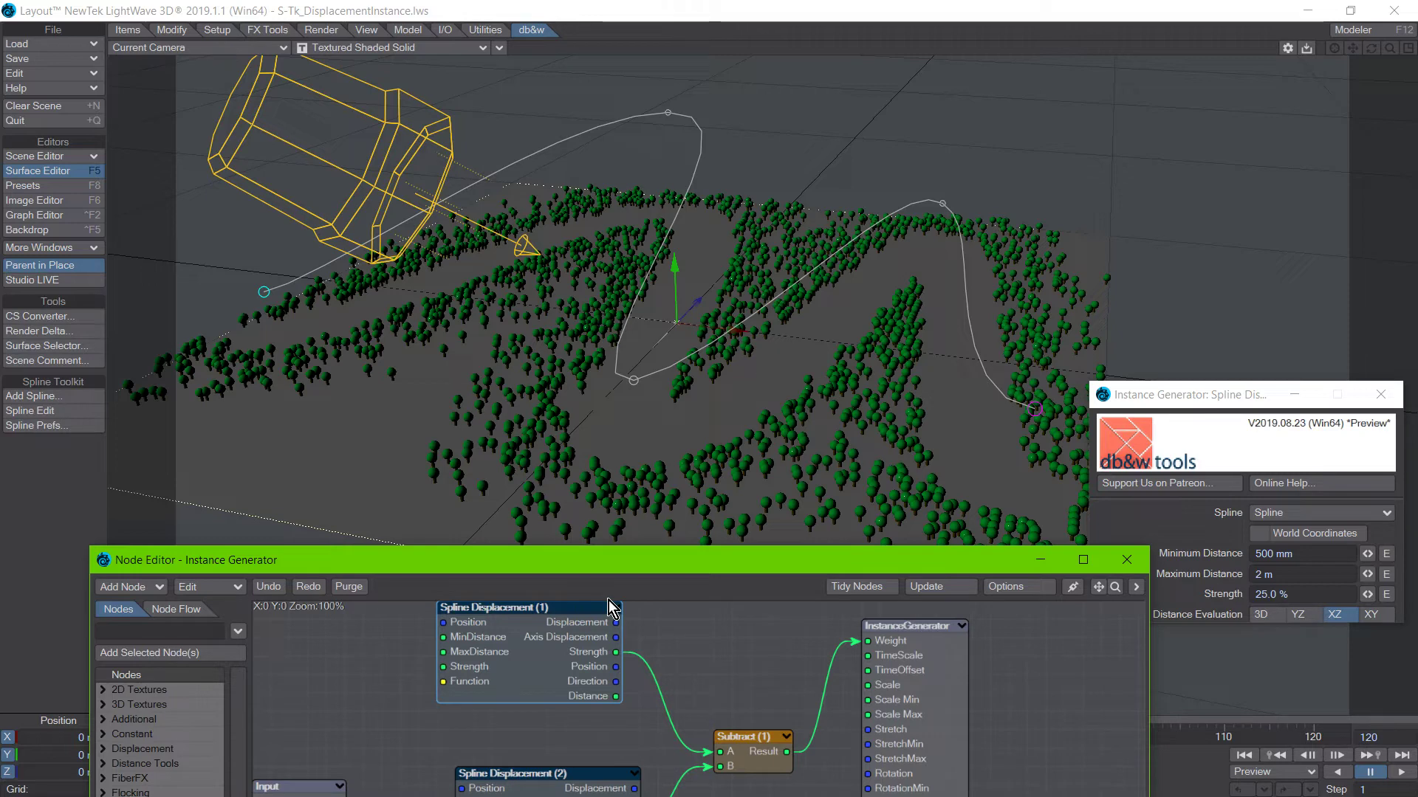
{"action": "left_click_drag", "start_coordinate": [487, 658], "coordinate": [506, 676]}
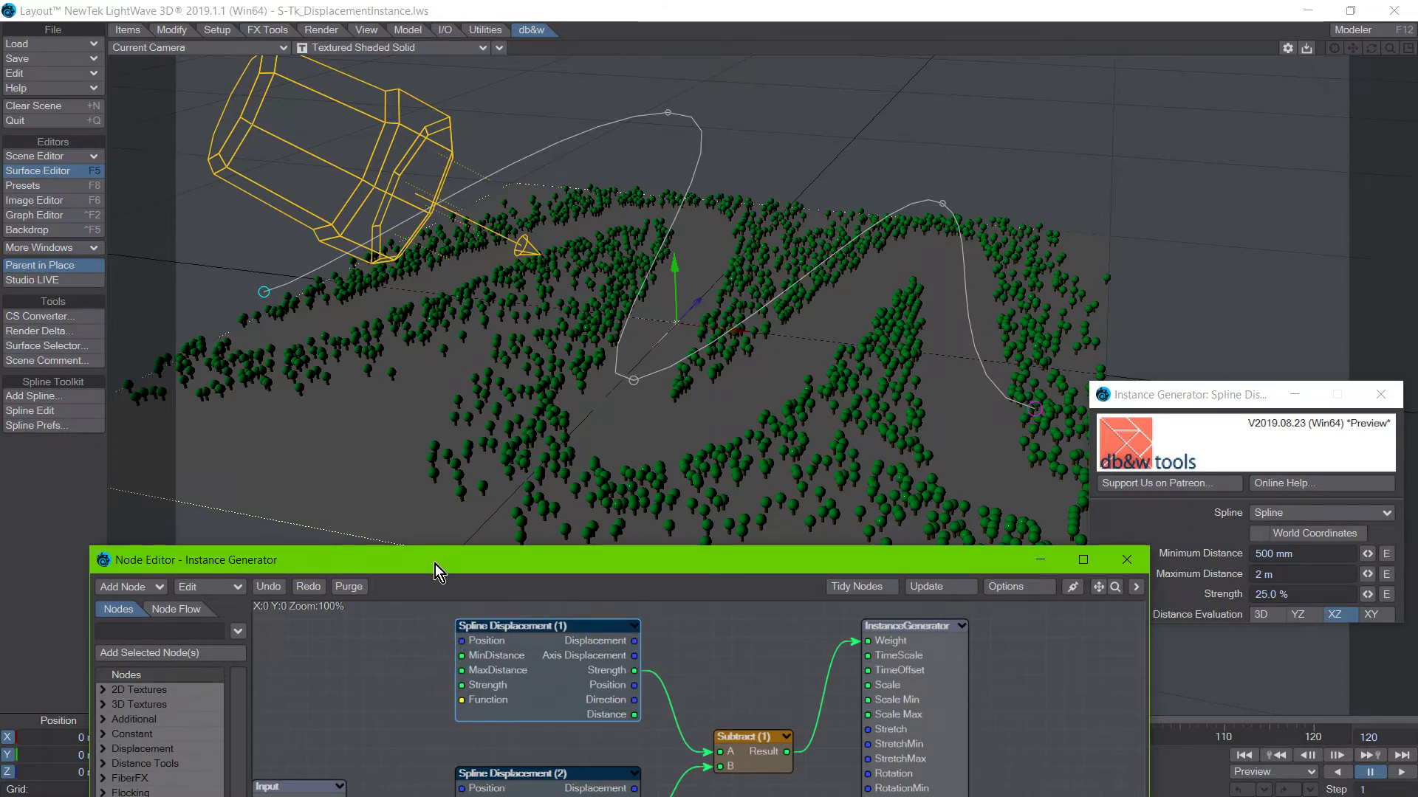
{"action": "left_click_drag", "start_coordinate": [435, 564], "coordinate": [404, 539]}
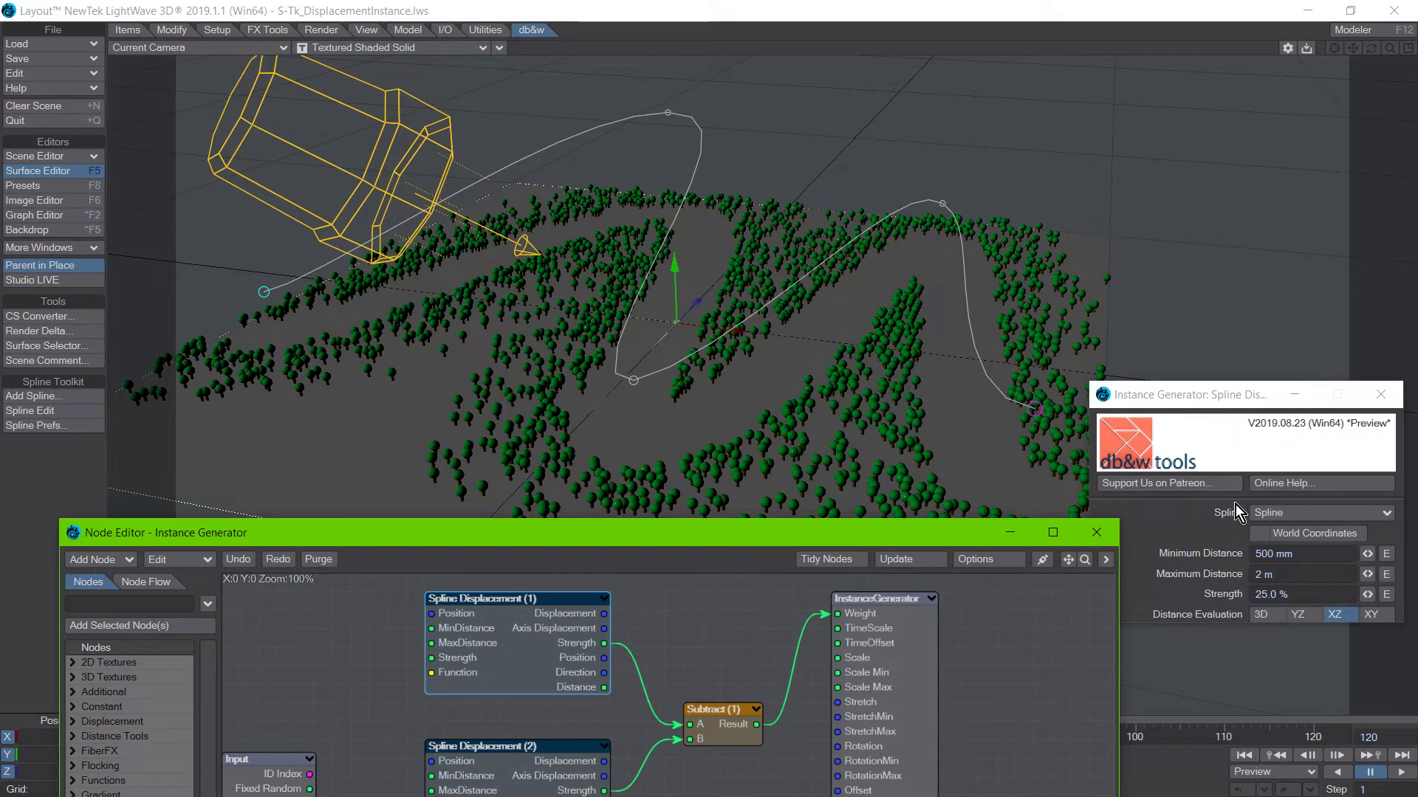
Connect the Strength output of Spline Displacement (1) directly to the InstanceGenerator's Weight input, keeping the windows clear of the trees.
{"action": "left_click_drag", "start_coordinate": [1202, 397], "coordinate": [1216, 449]}
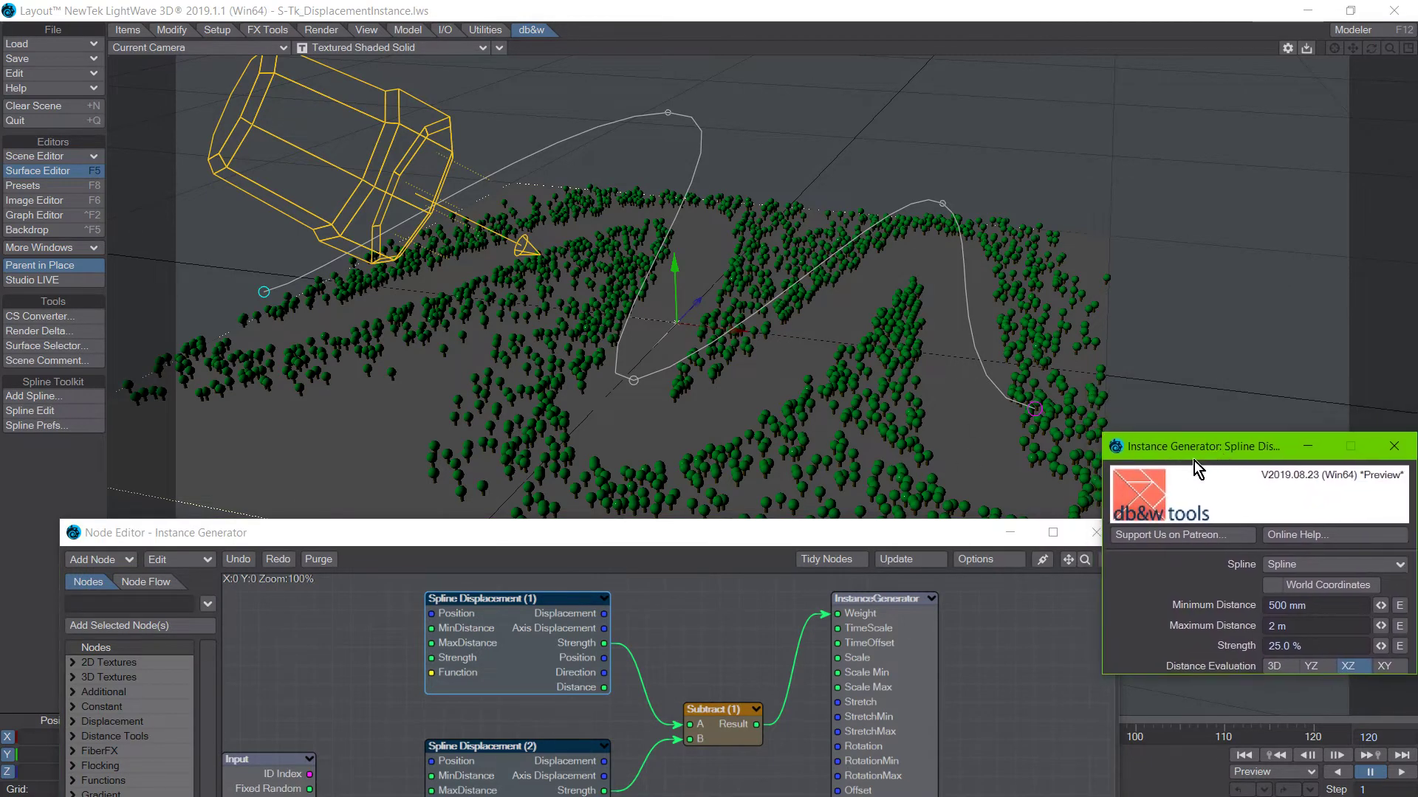
{"action": "mouse_move", "coordinate": [676, 547]}
{"action": "left_mouse_down"}
{"action": "mouse_move", "coordinate": [636, 542]}
{"action": "mouse_move", "coordinate": [657, 490]}
{"action": "mouse_move", "coordinate": [658, 533]}
{"action": "left_mouse_up"}
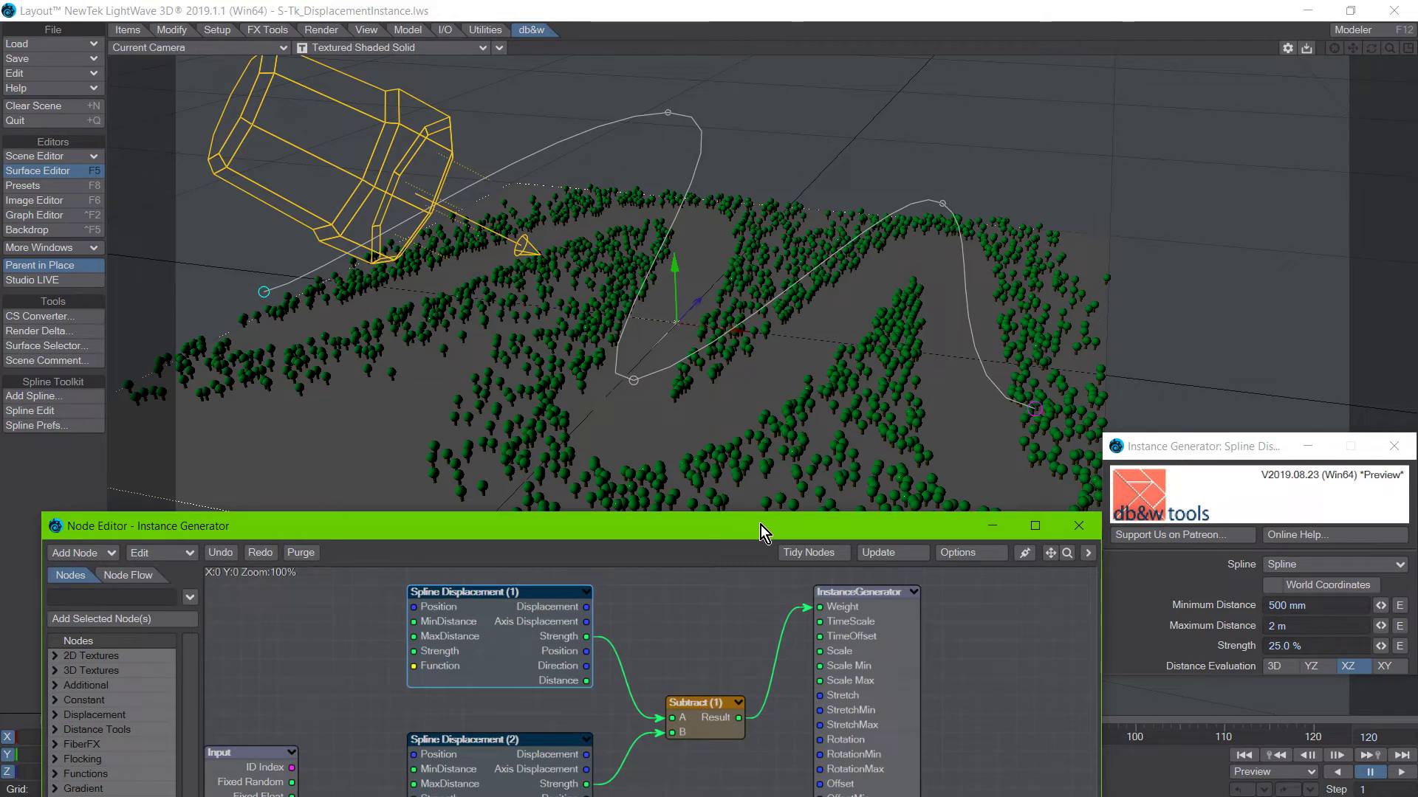
{"action": "left_click_drag", "start_coordinate": [596, 533], "coordinate": [536, 538]}
{"action": "left_click_drag", "start_coordinate": [1179, 459], "coordinate": [1169, 485]}
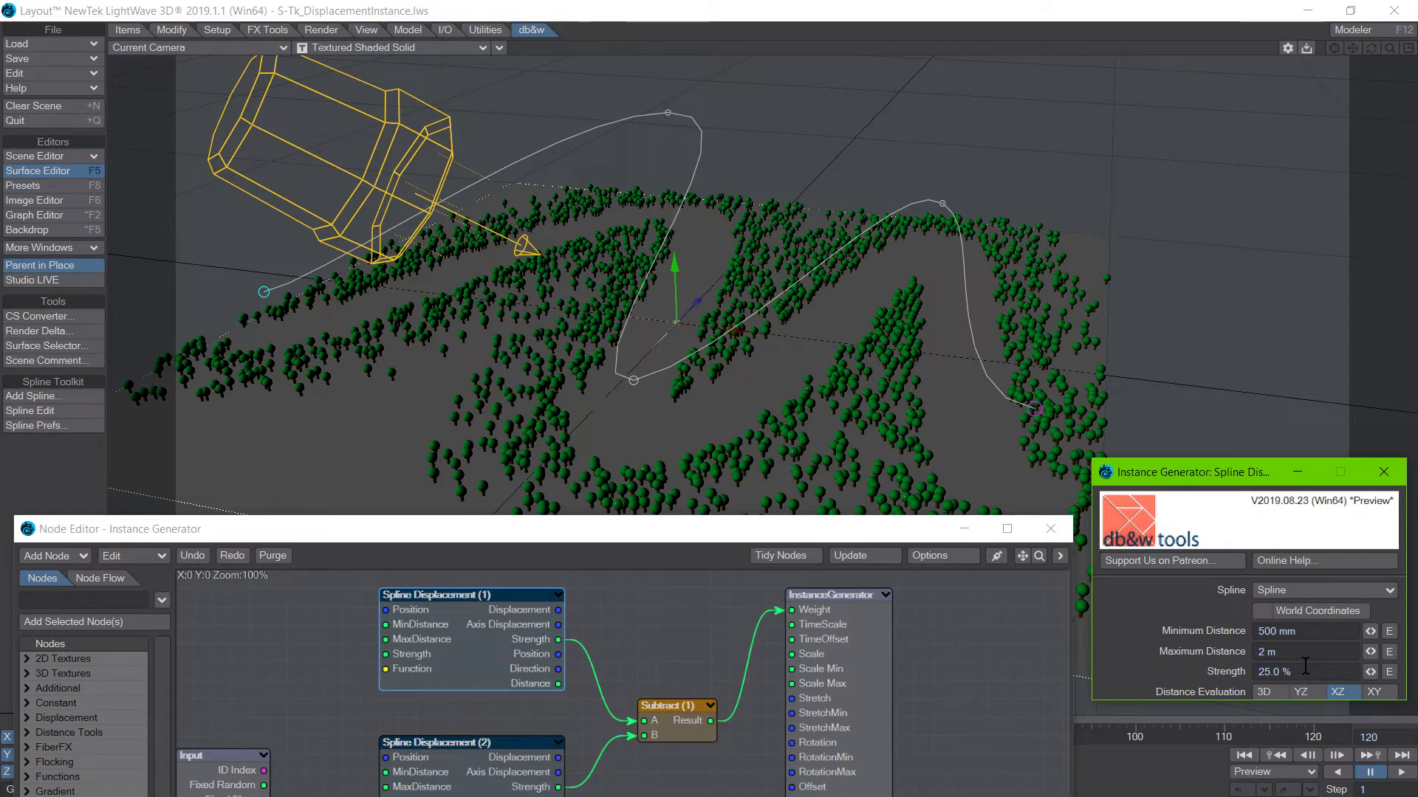
{"action": "left_click_drag", "start_coordinate": [739, 532], "coordinate": [738, 525]}
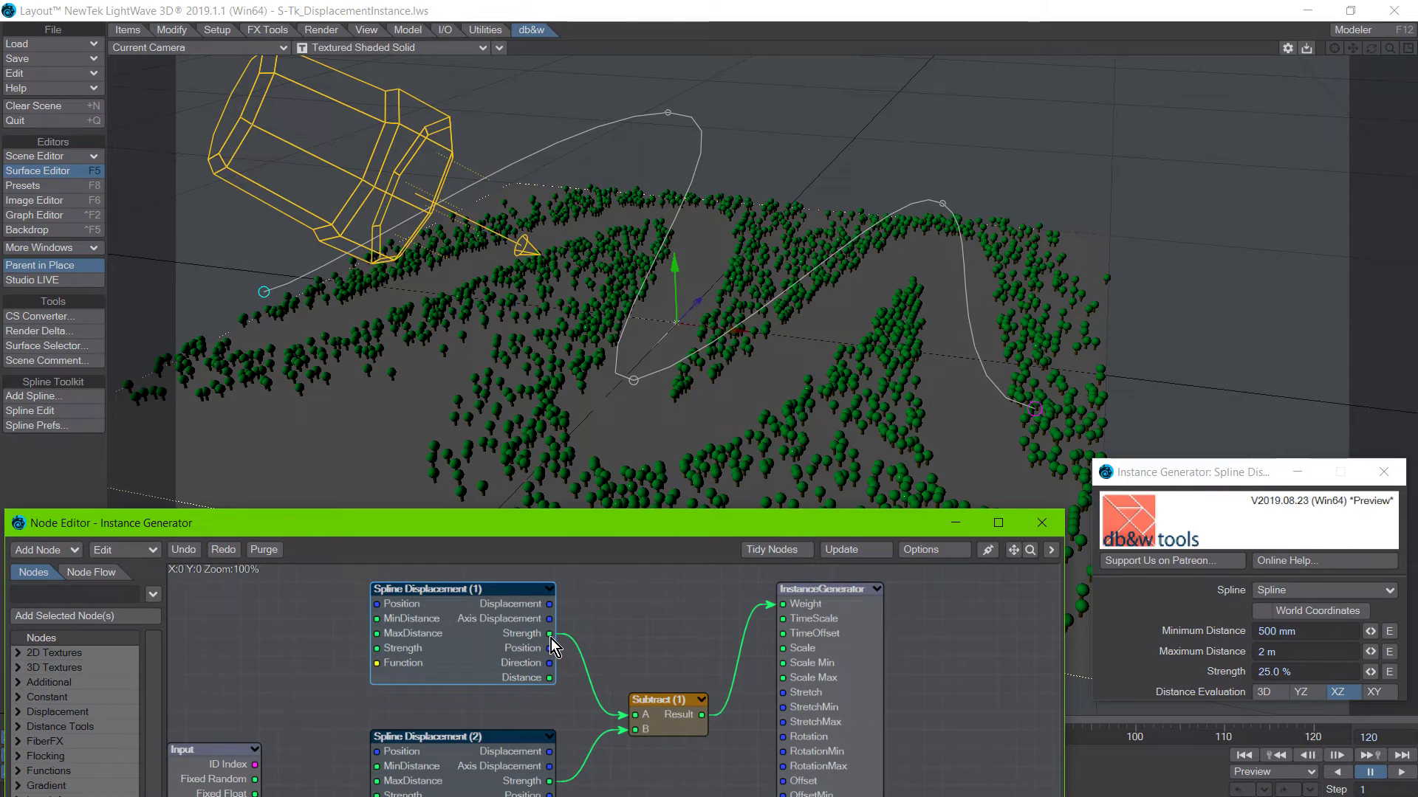
{"action": "left_click_drag", "start_coordinate": [550, 635], "coordinate": [784, 604]}
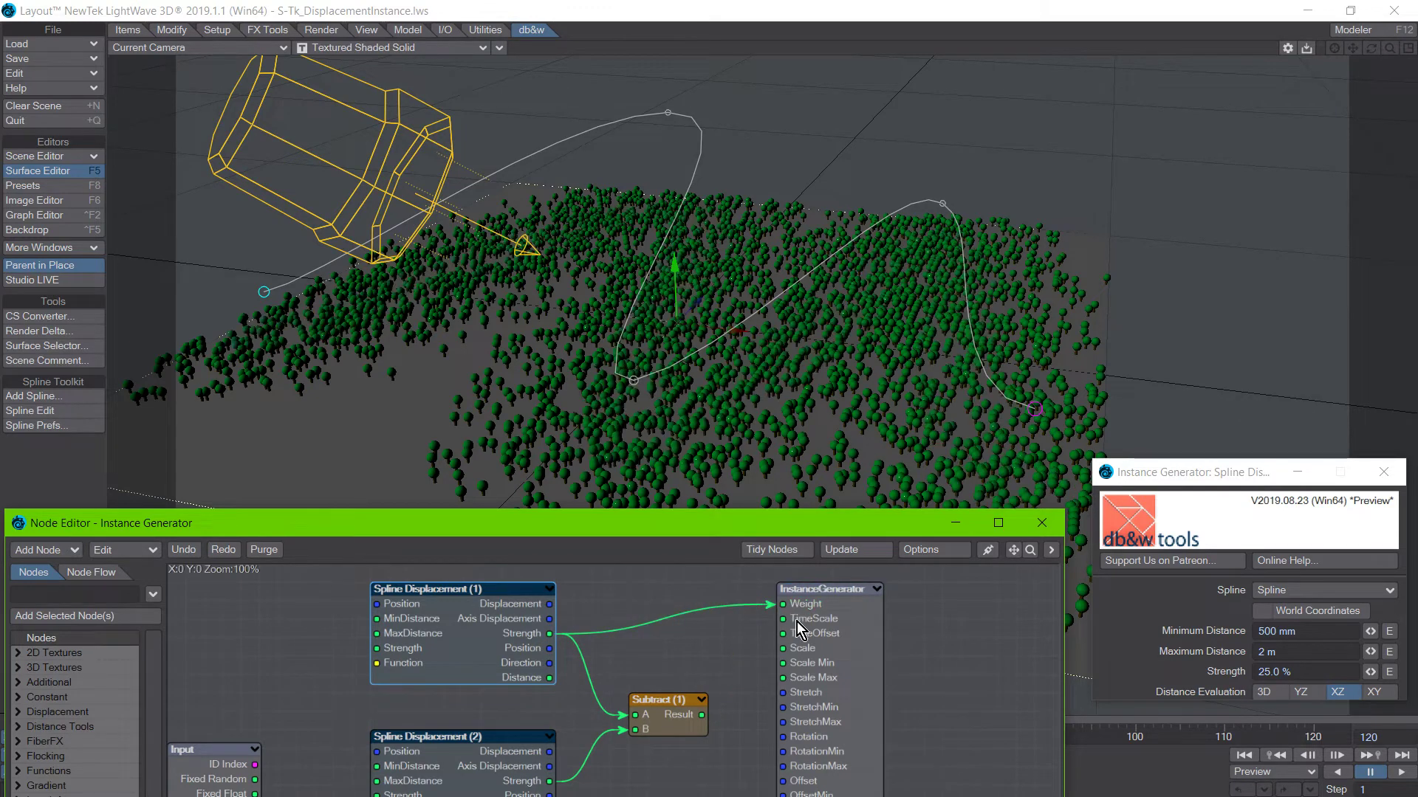
{"action": "left_click_drag", "start_coordinate": [705, 527], "coordinate": [705, 564]}
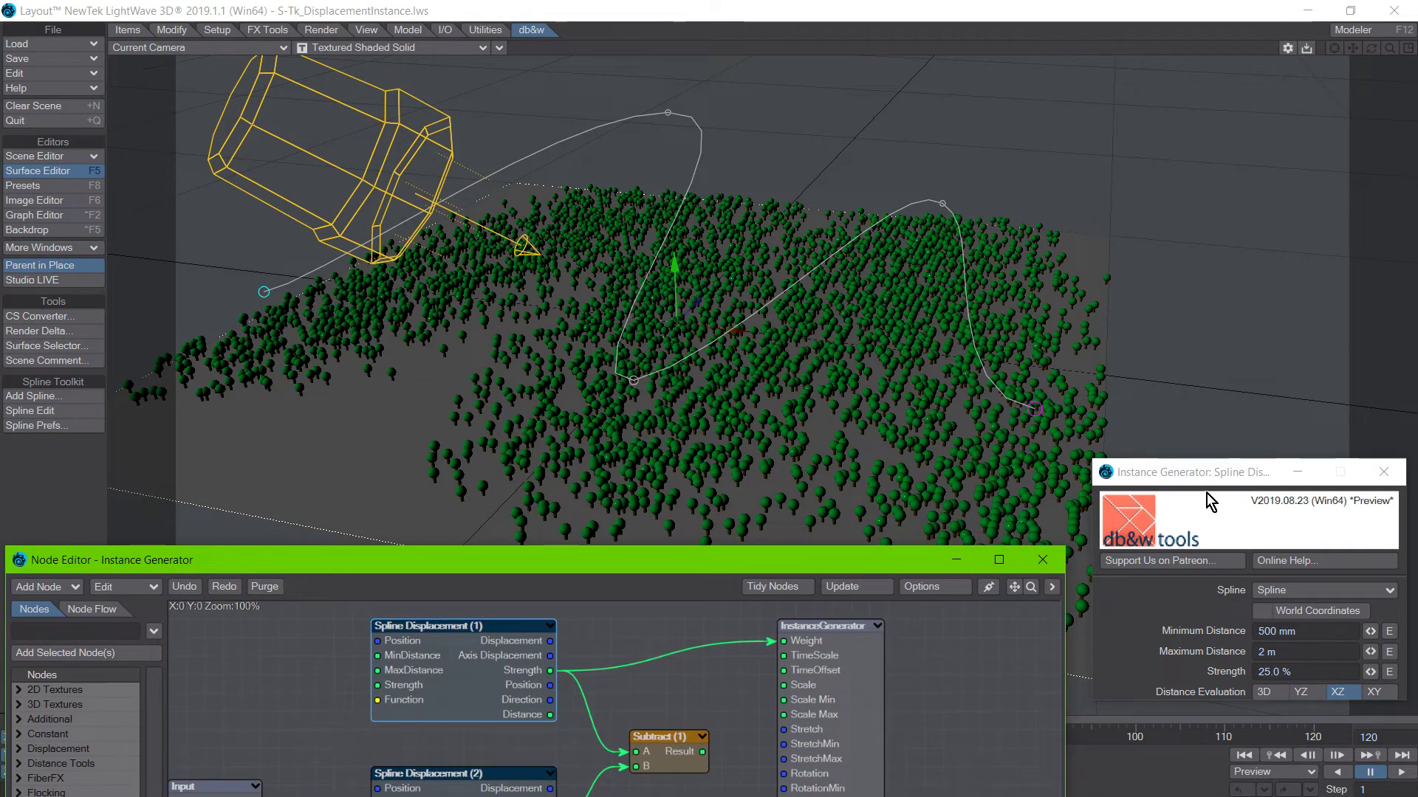
{"action": "left_click_drag", "start_coordinate": [1198, 474], "coordinate": [1157, 459]}
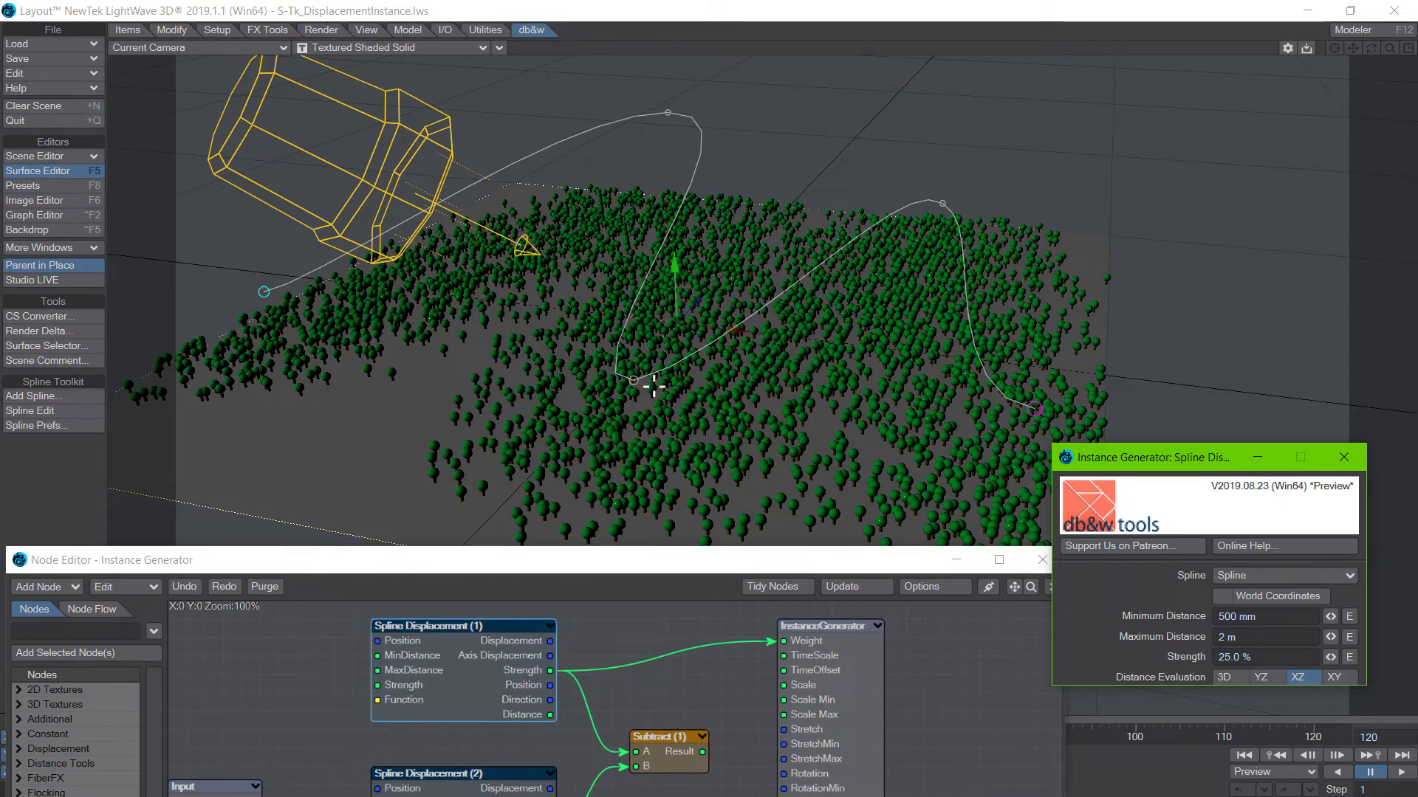
Show the tree instances along the spline in the Top view and return to the Spline Displacement (1) settings.
{"action": "left_click", "coordinate": [801, 40]}
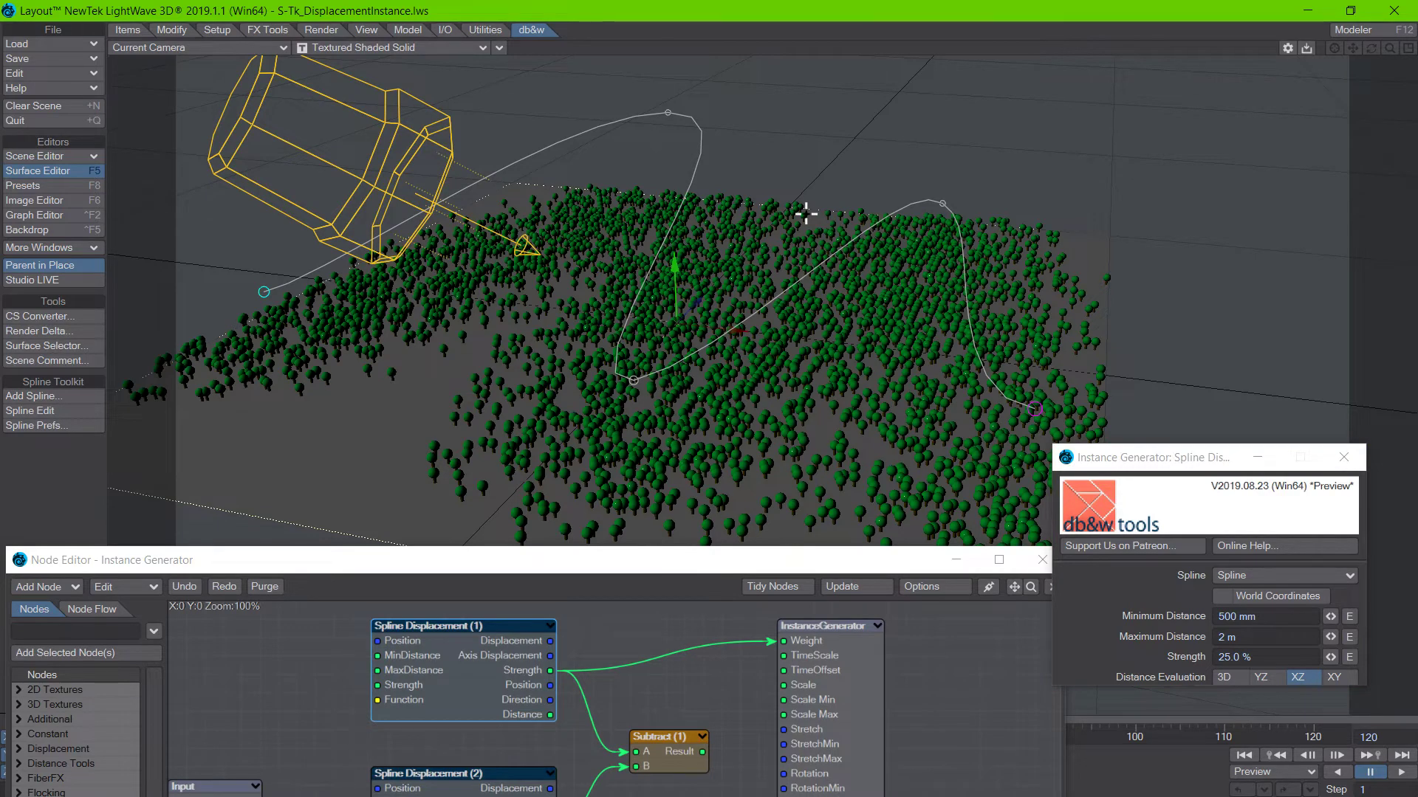
{"action": "key", "text": "2"}
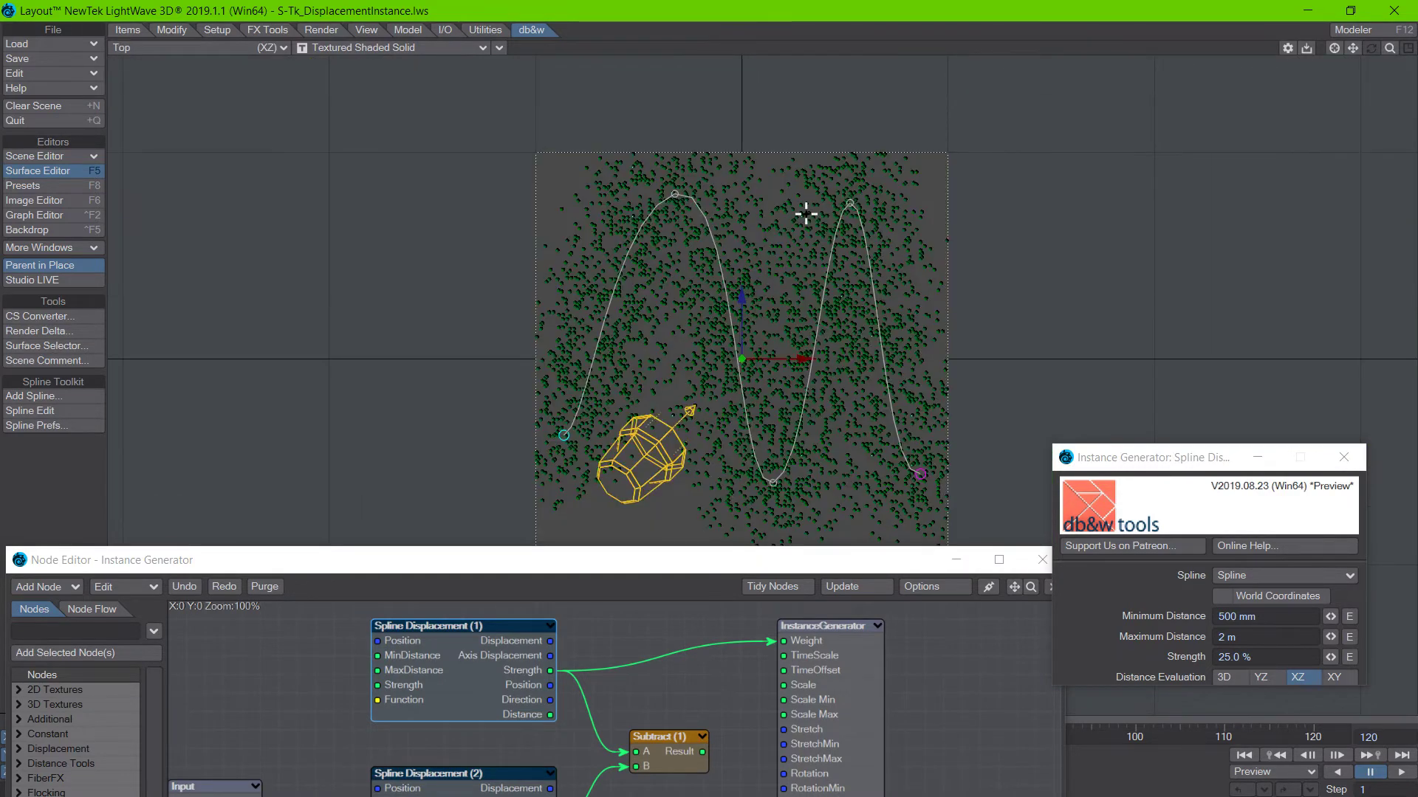
{"action": "left_click", "coordinate": [1110, 655]}
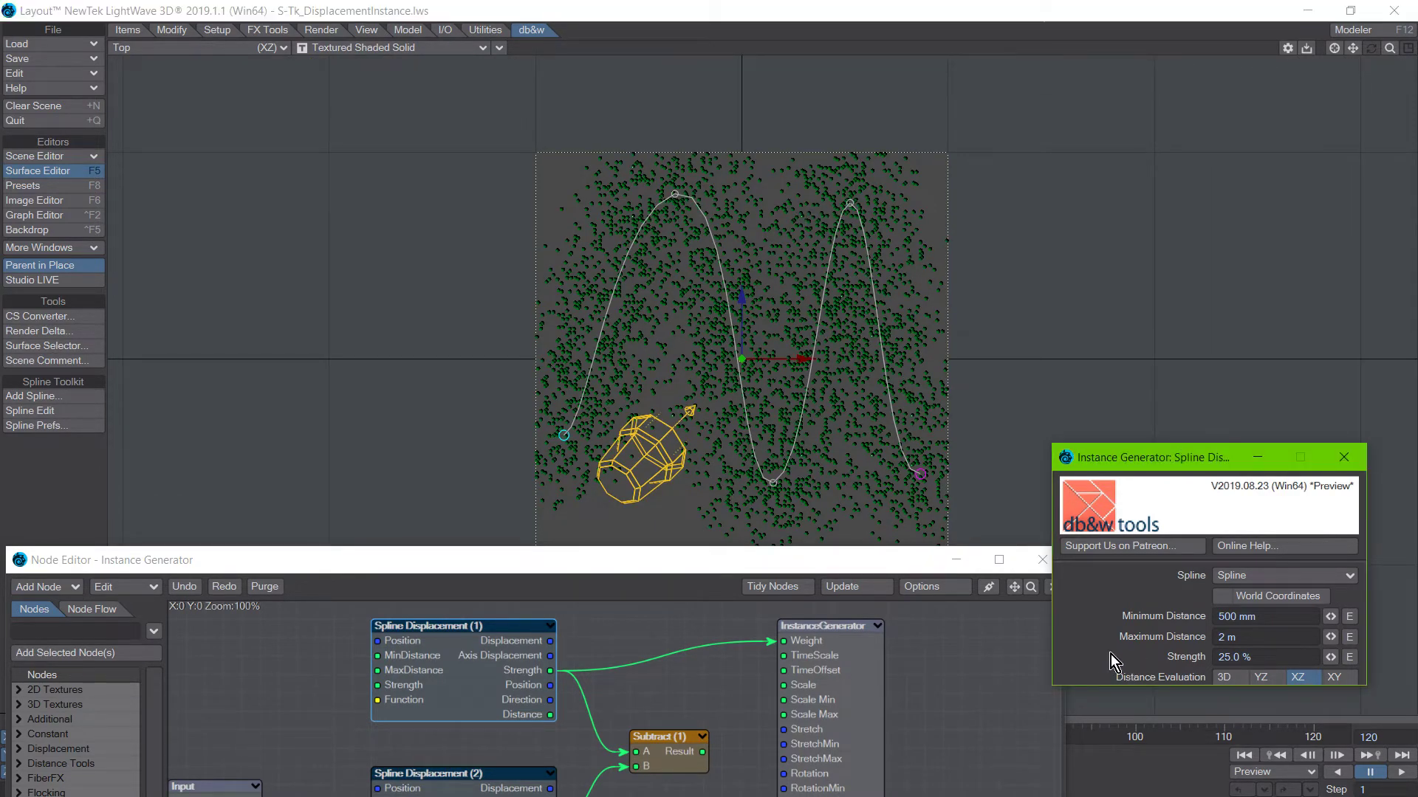
Try Maximum Distance values of 1 m and 3 m for Spline Displacement (1).
{"action": "left_click", "coordinate": [1250, 636]}
{"action": "type", "text": "1"}
{"action": "key", "text": "Return"}
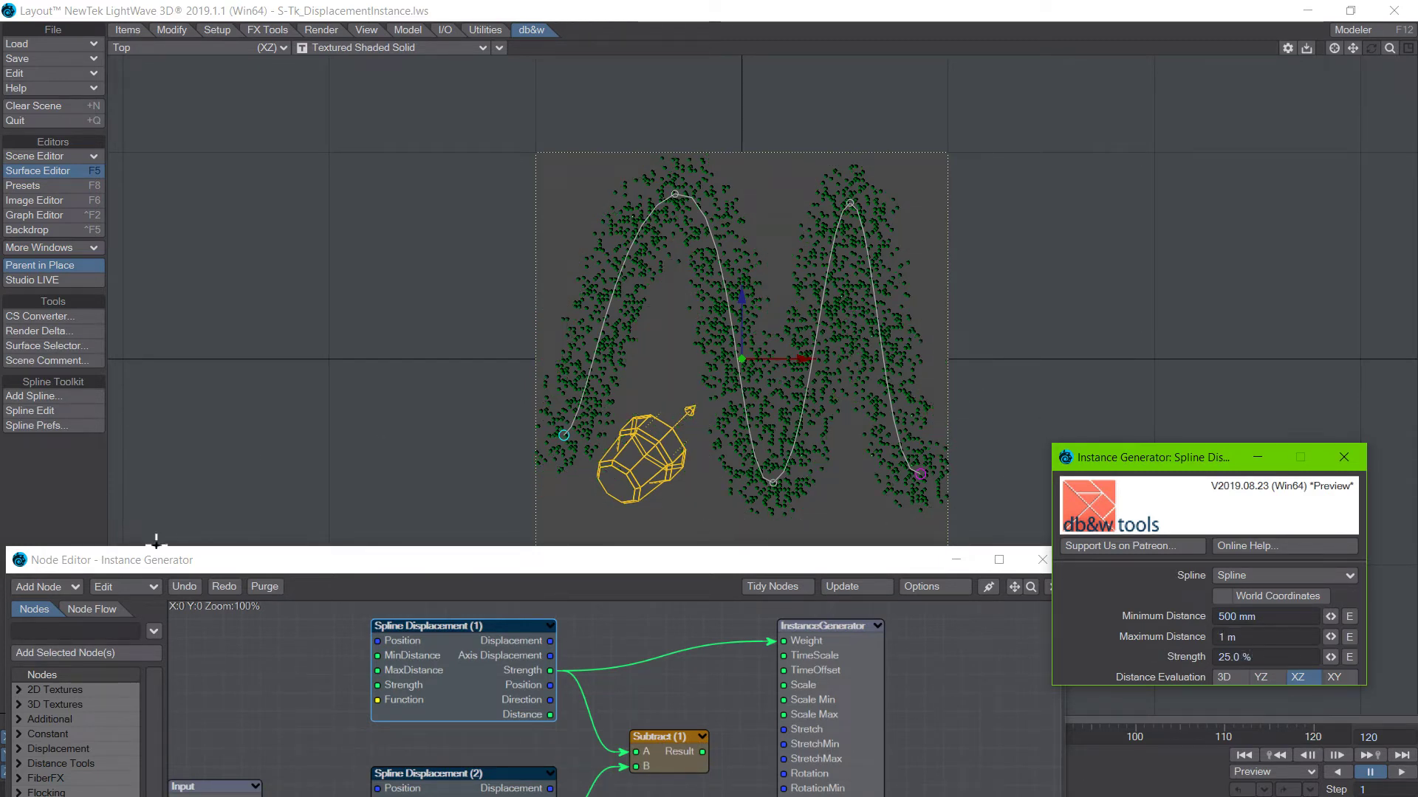
{"action": "left_click", "coordinate": [186, 503]}
{"action": "scroll", "coordinate": [550, 431], "scroll_direction": "up", "scroll_amount": 2}
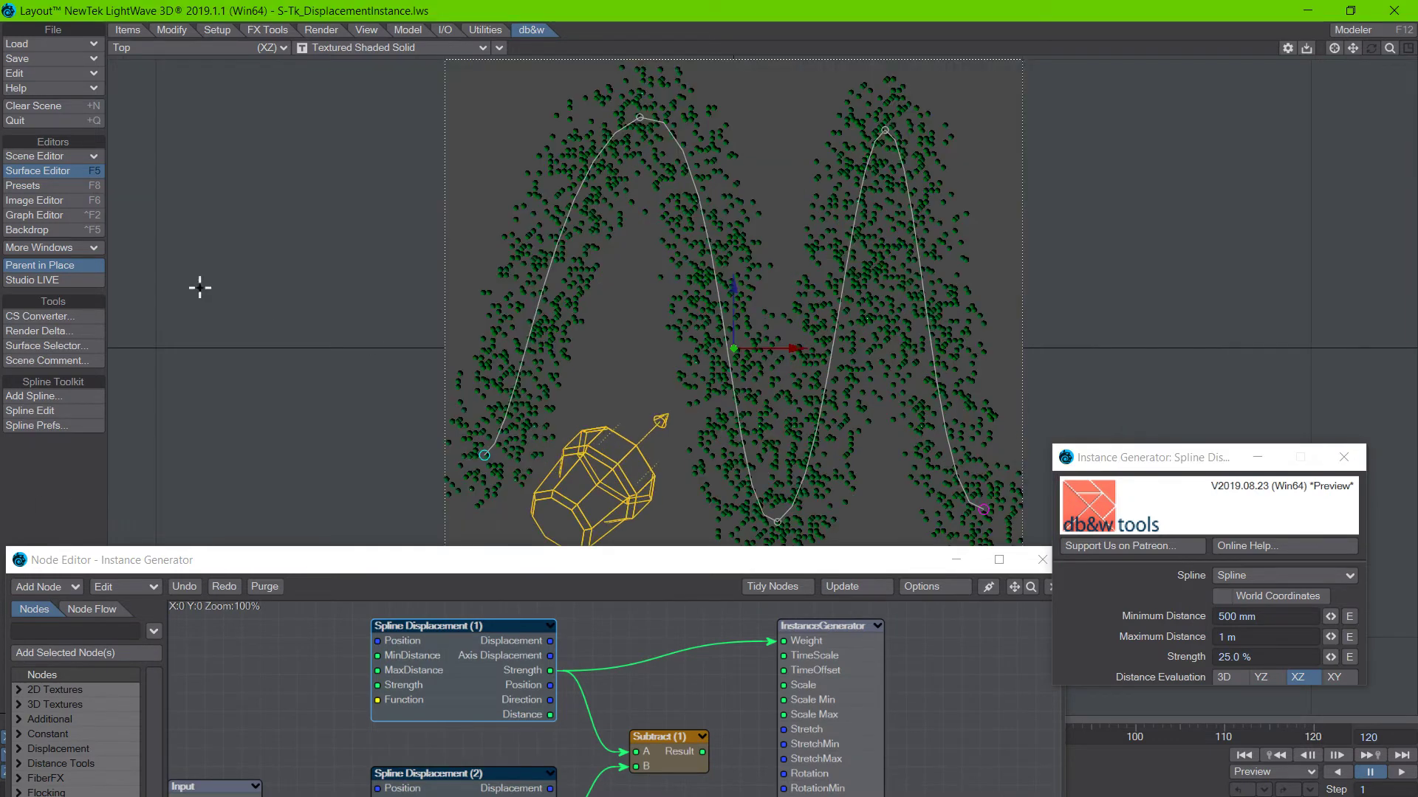
{"action": "left_click", "coordinate": [1267, 639]}
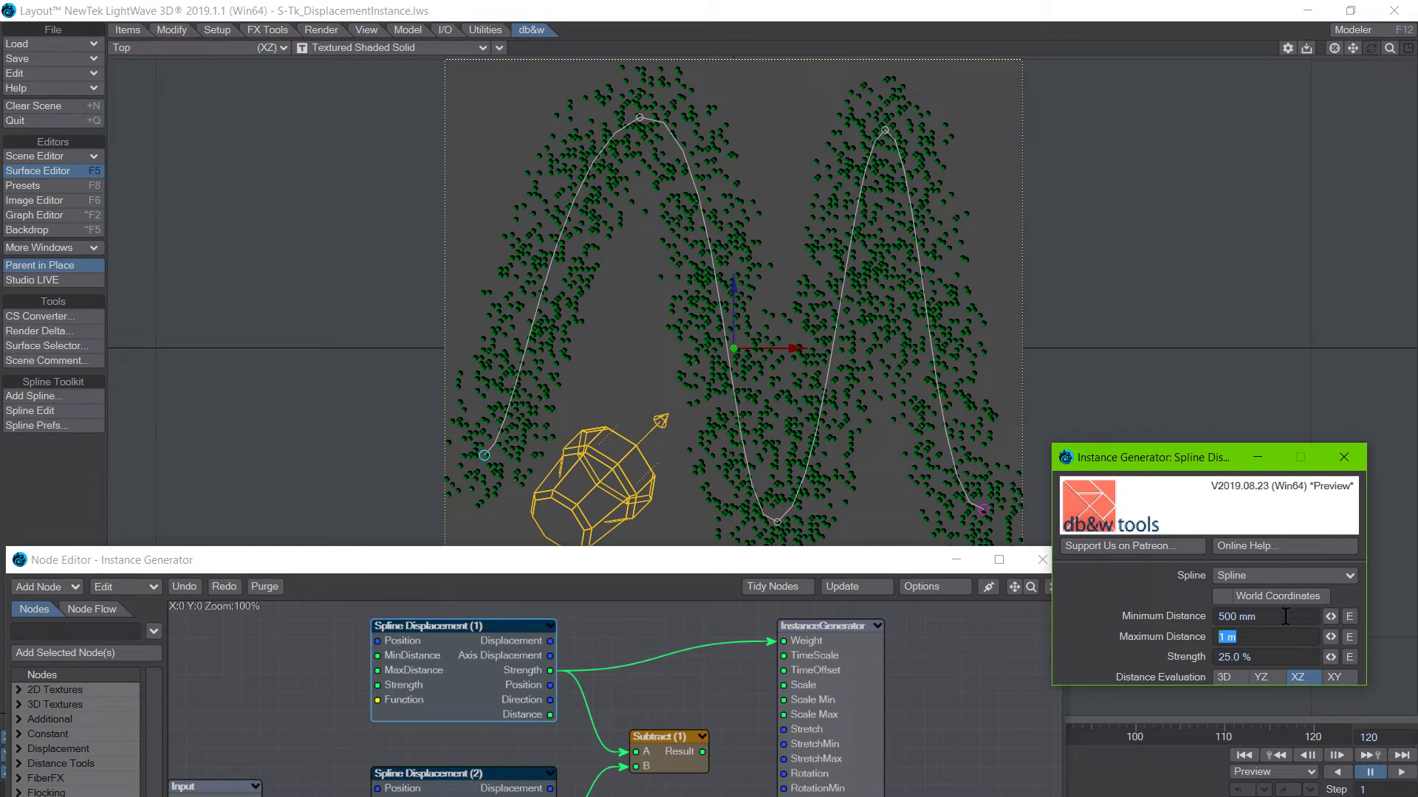
{"action": "type", "text": "3"}
{"action": "key", "text": "Return"}
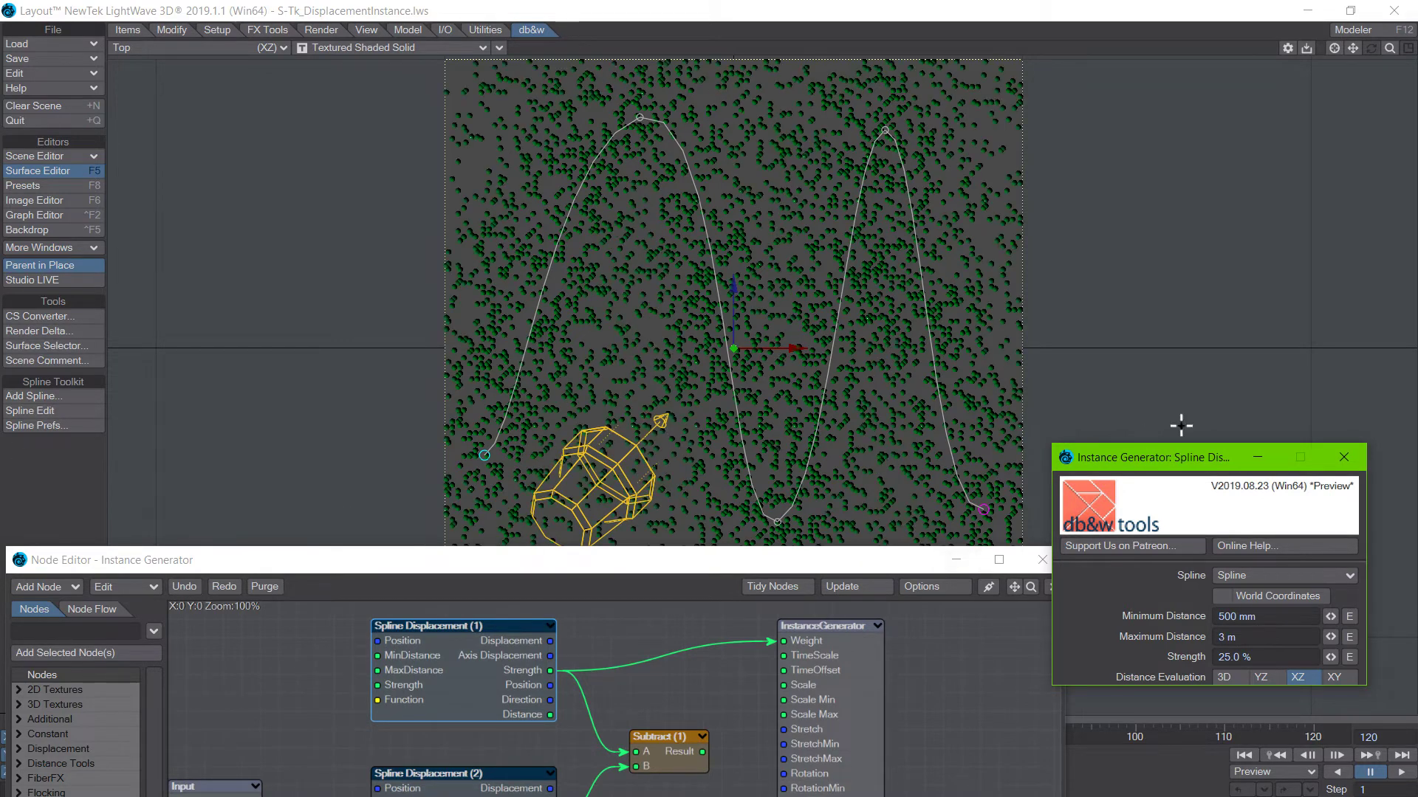
Try a Minimum Distance of 0 m for Spline Displacement (1) and set it back to 500 mm.
{"action": "left_click", "coordinate": [1276, 620]}
{"action": "type", "text": "0"}
{"action": "key", "text": "Return"}
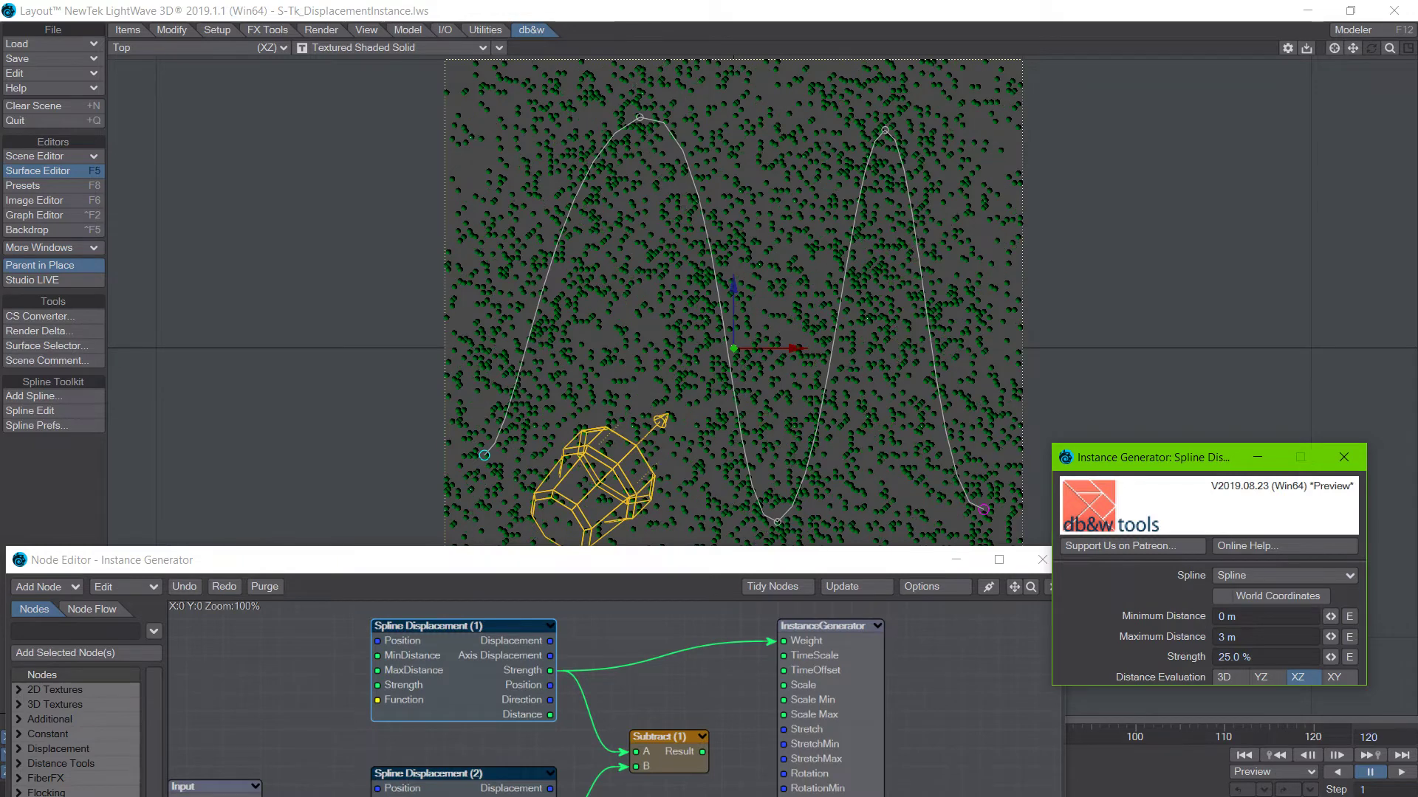
{"action": "left_click", "coordinate": [1227, 618]}
{"action": "type", "text": "500mm"}
{"action": "key", "text": "Return"}
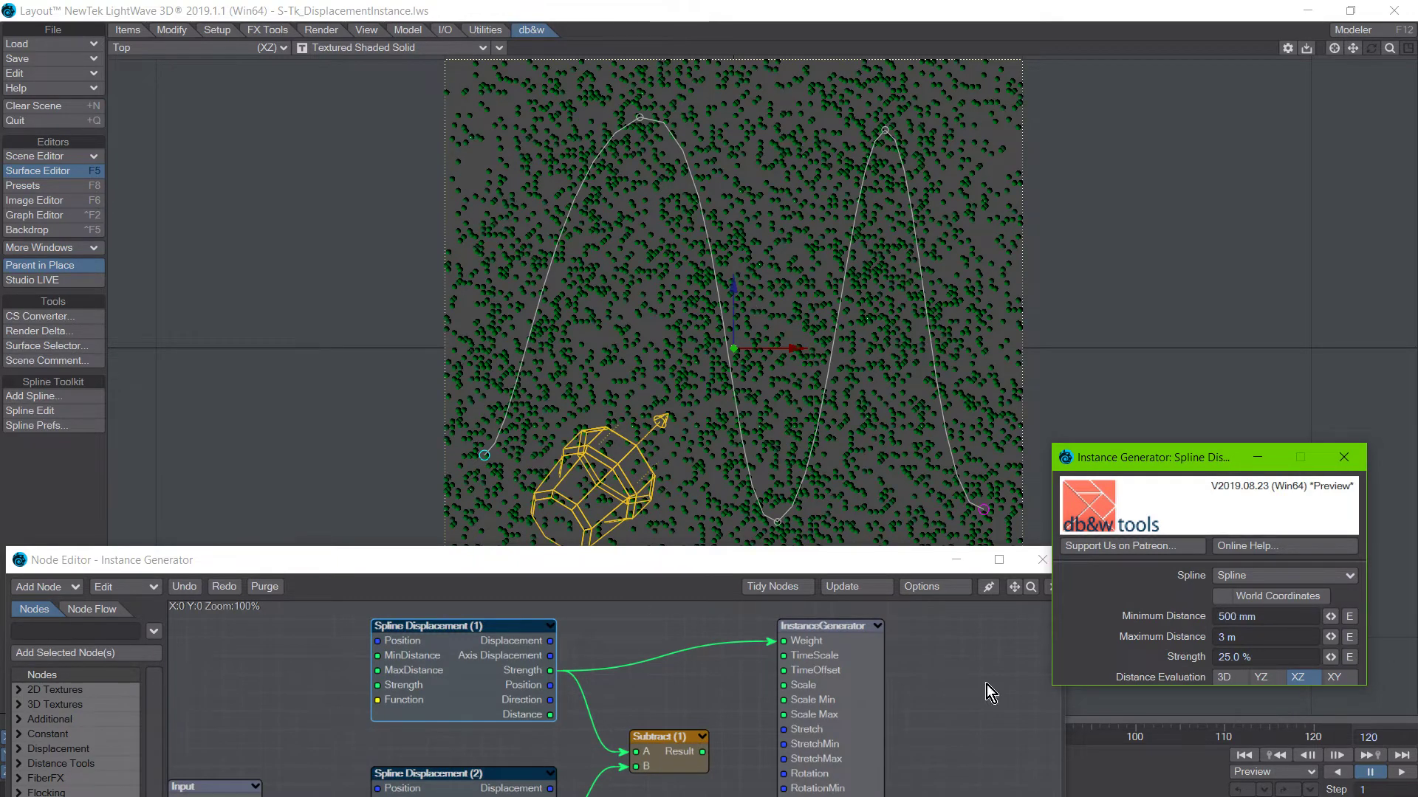
Set the Strength of Spline Displacement (1) to 5 %.
{"action": "left_click", "coordinate": [1270, 657]}
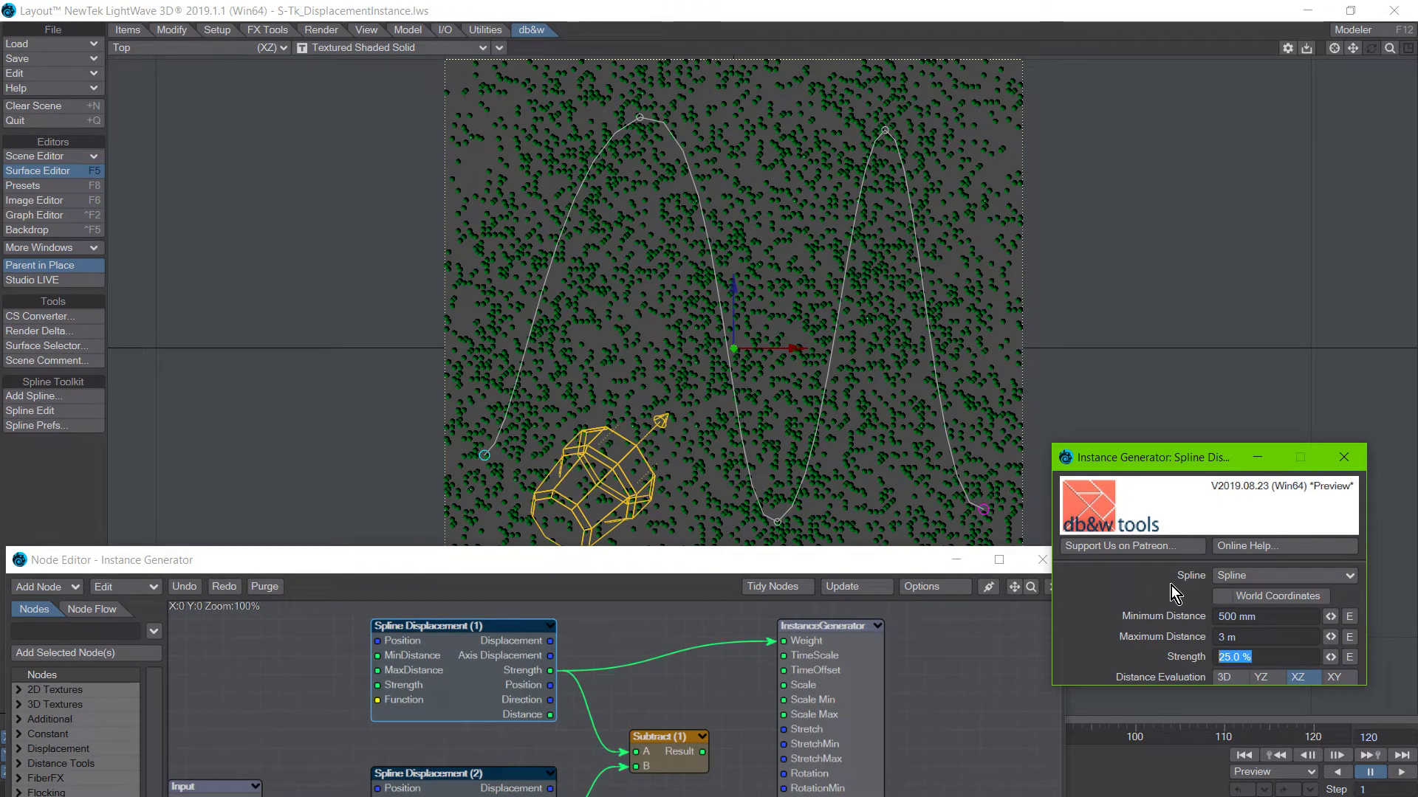
{"action": "type", "text": "5"}
{"action": "key", "text": "Return"}
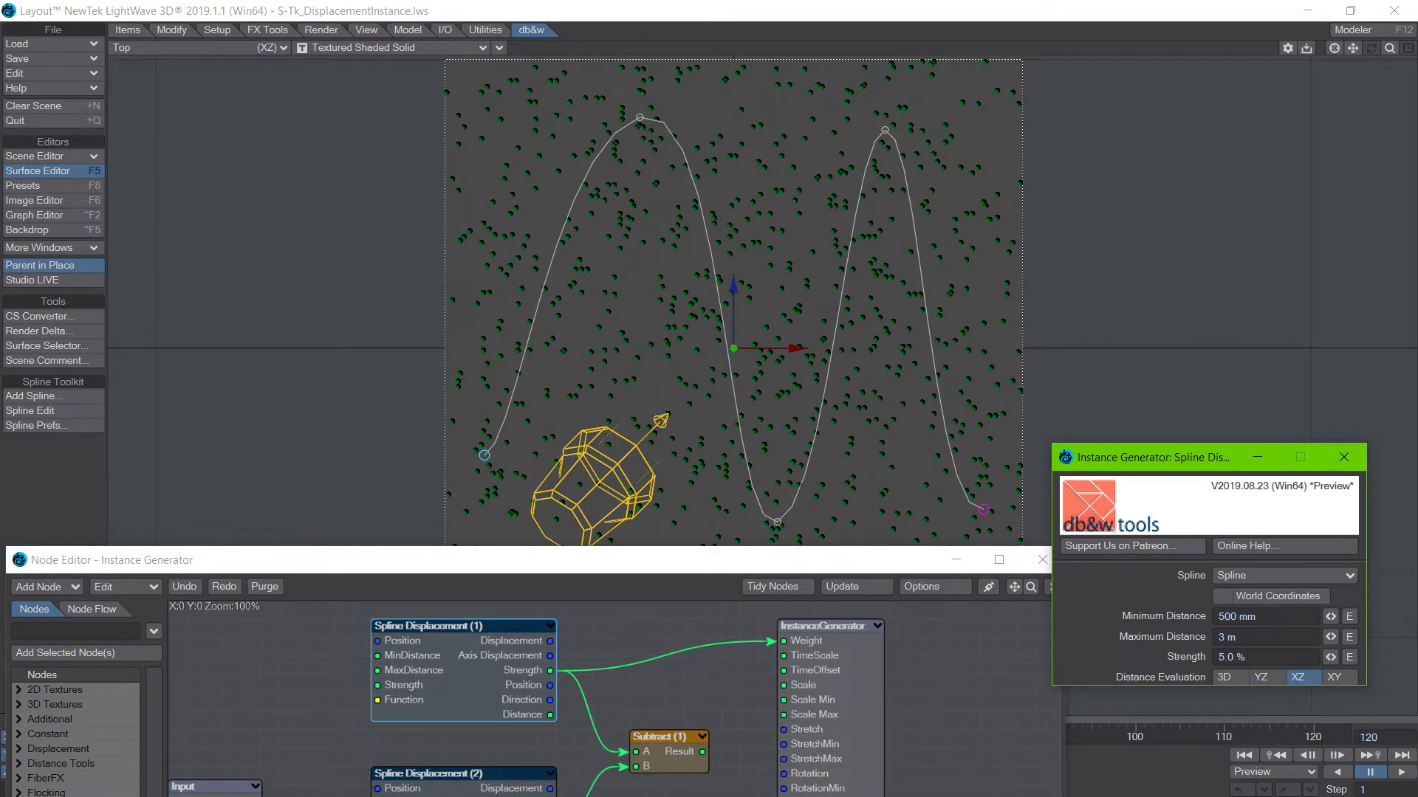
Set the Maximum Distance of Spline Displacement (1) to 2 m and its Strength to 25 %.
{"action": "left_click", "coordinate": [1270, 637]}
{"action": "type", "text": "2"}
{"action": "key", "text": "Return"}
{"action": "left_click", "coordinate": [1279, 657]}
{"action": "type", "text": "25"}
{"action": "key", "text": "Return"}
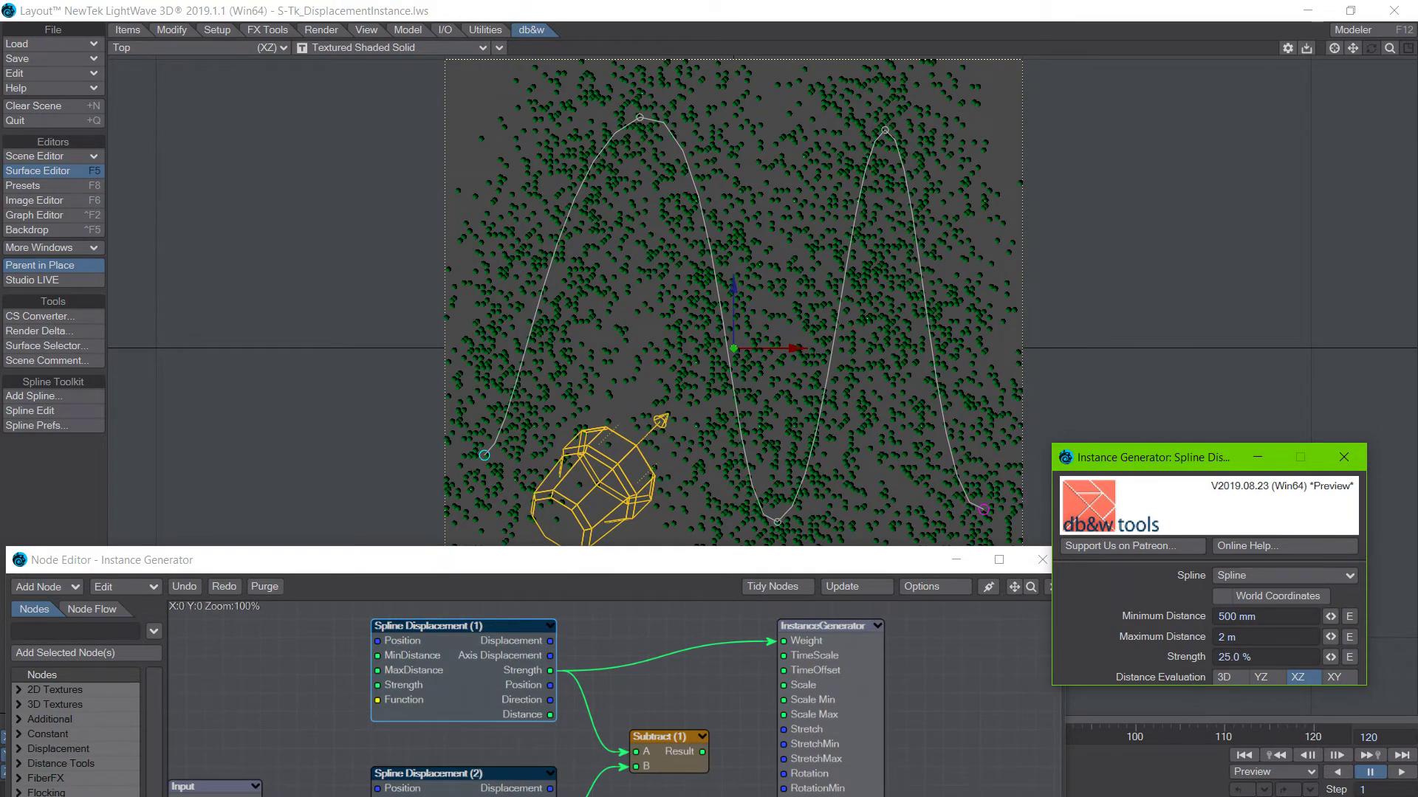
Bring both Spline Displacement nodes into view and open the settings of Spline Displacement (2).
{"action": "left_click_drag", "start_coordinate": [849, 565], "coordinate": [868, 591]}
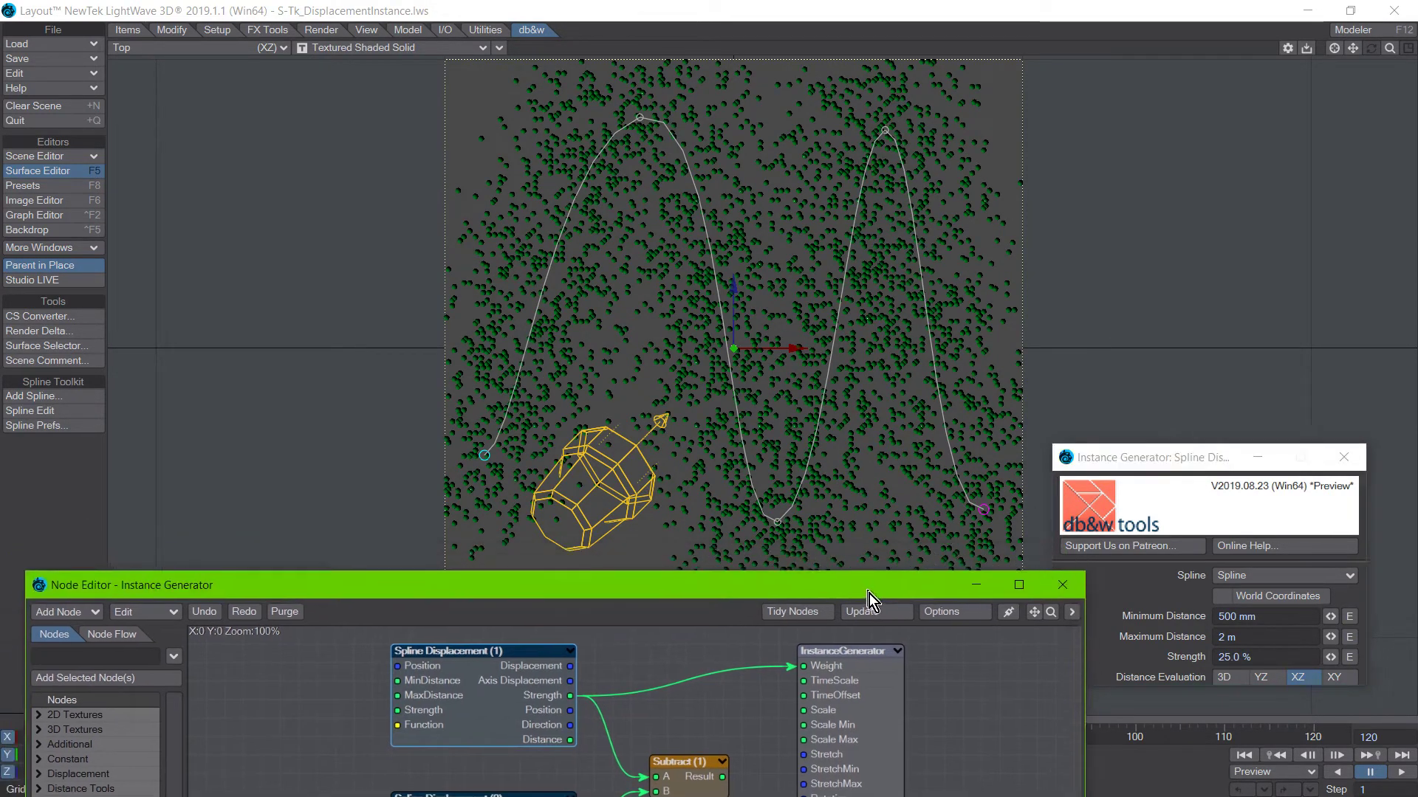
{"action": "left_click_drag", "start_coordinate": [634, 595], "coordinate": [596, 453]}
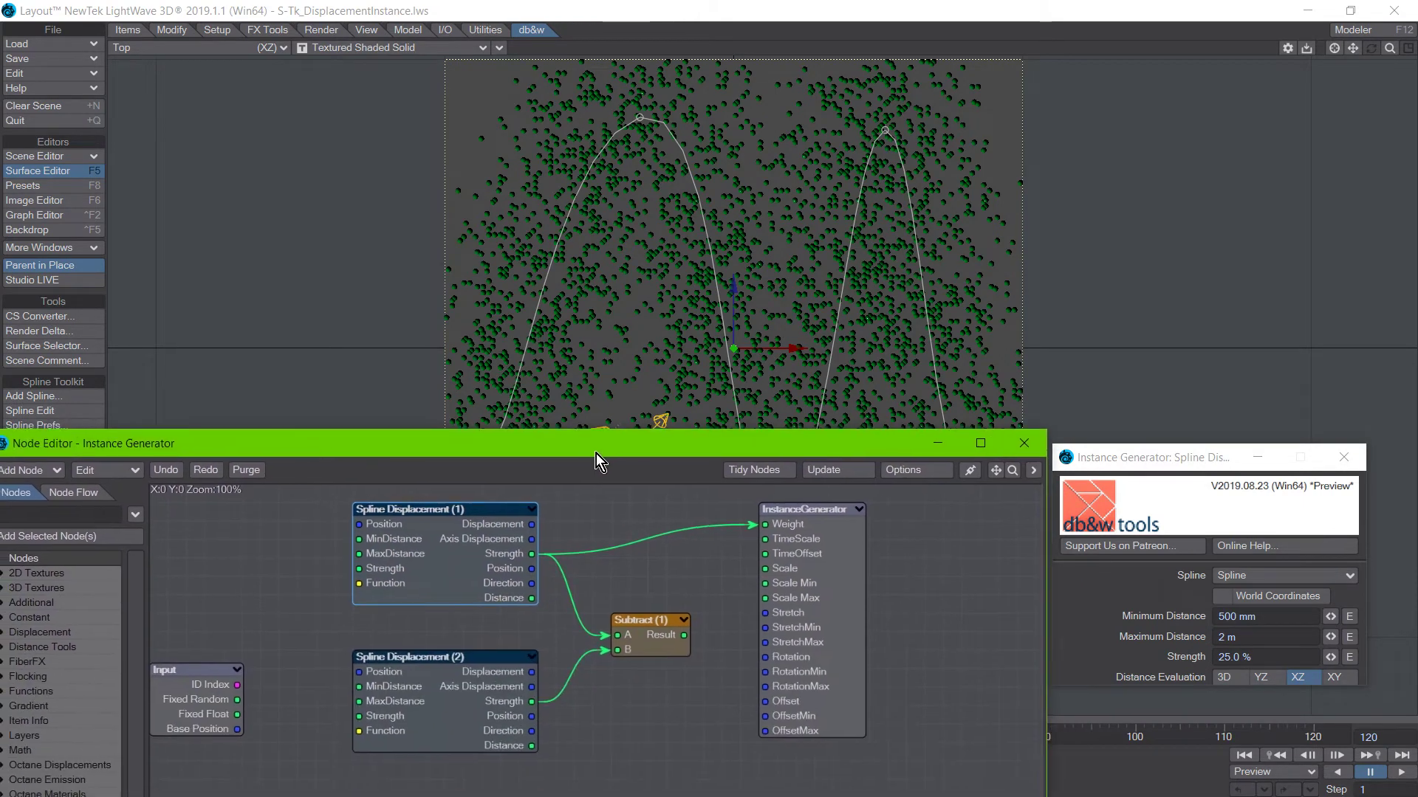
{"action": "left_click", "coordinate": [456, 710]}
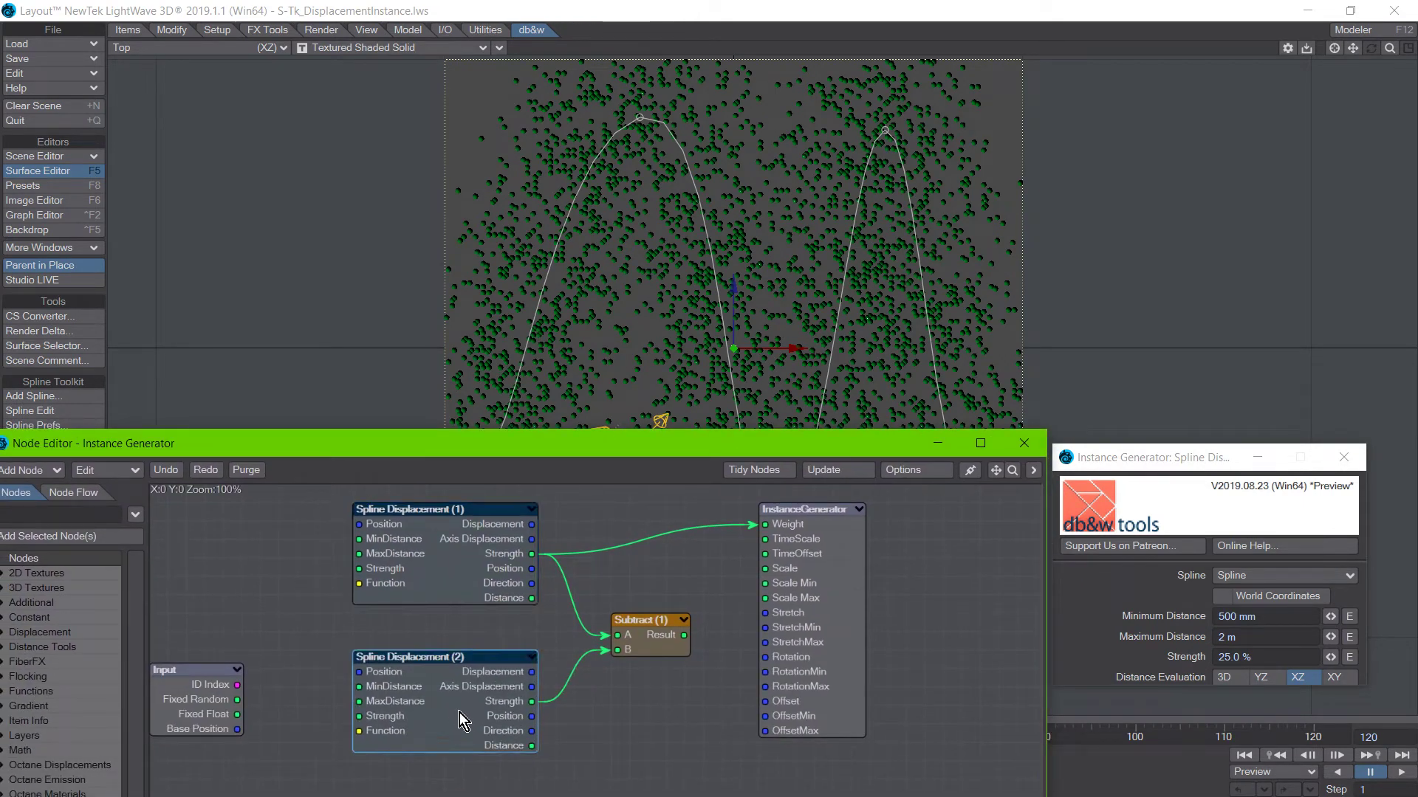
{"action": "left_click", "coordinate": [428, 574]}
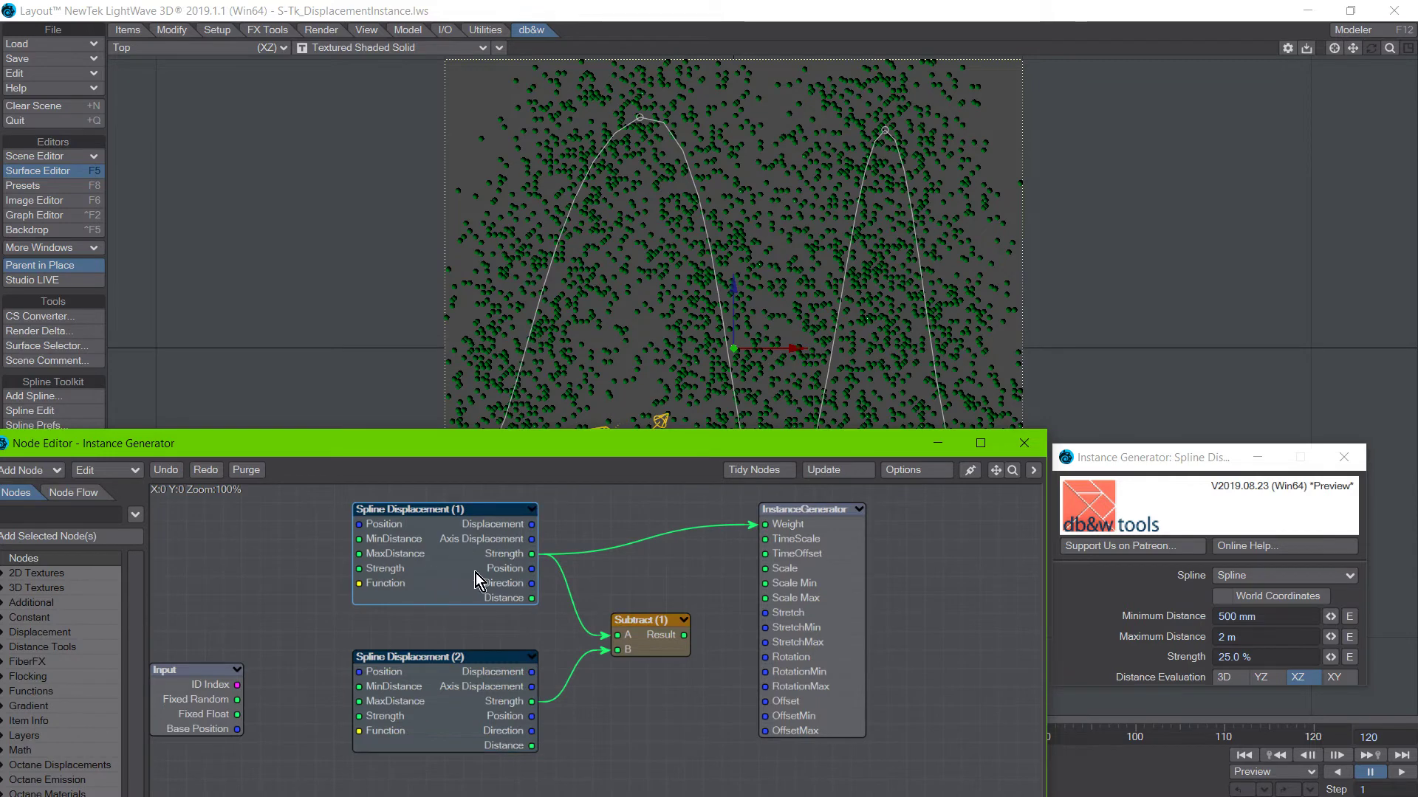
{"action": "double_click", "coordinate": [436, 686]}
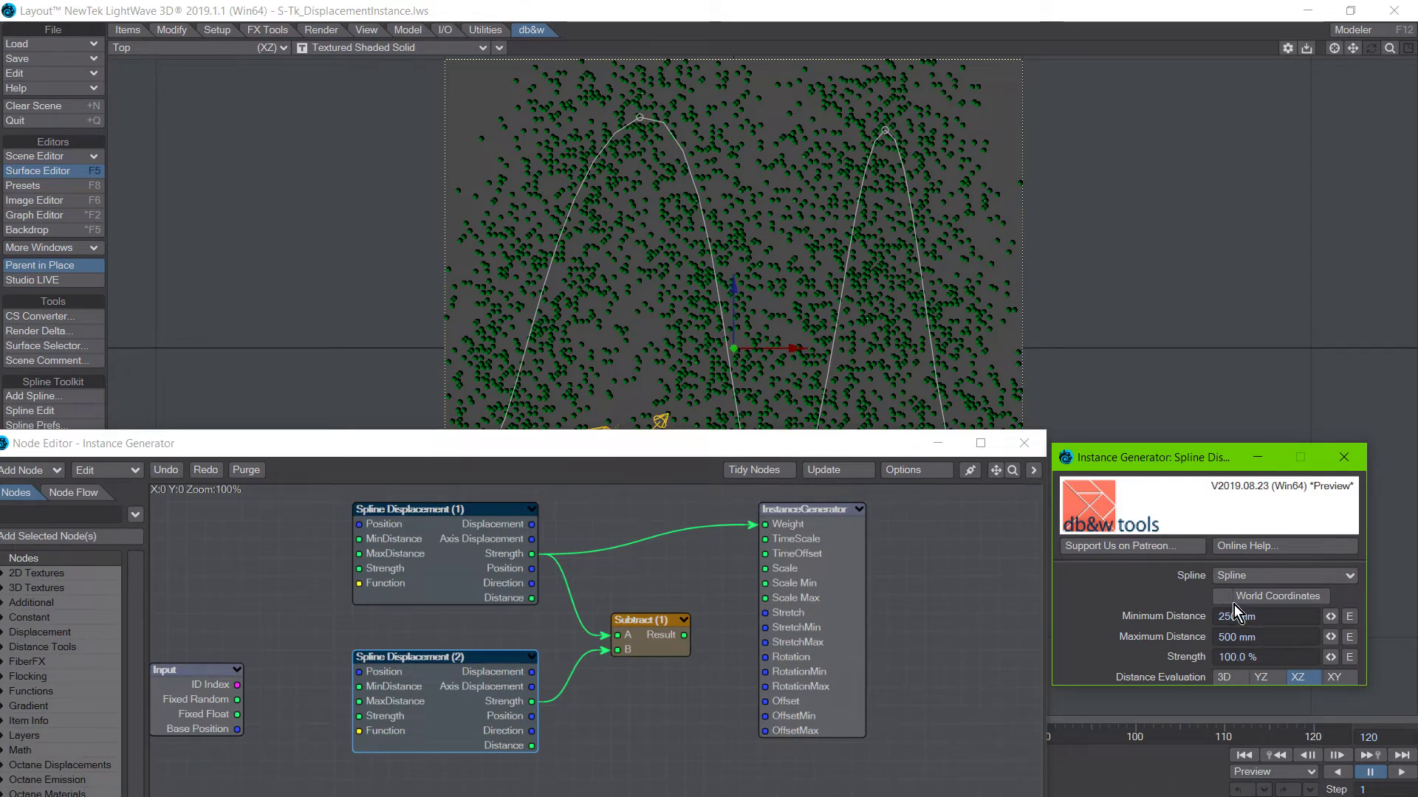
Connect the Result output of Subtract (1) to the InstanceGenerator's Weight input and uncover the trees in the Top view.
{"action": "left_click_drag", "start_coordinate": [568, 455], "coordinate": [713, 581]}
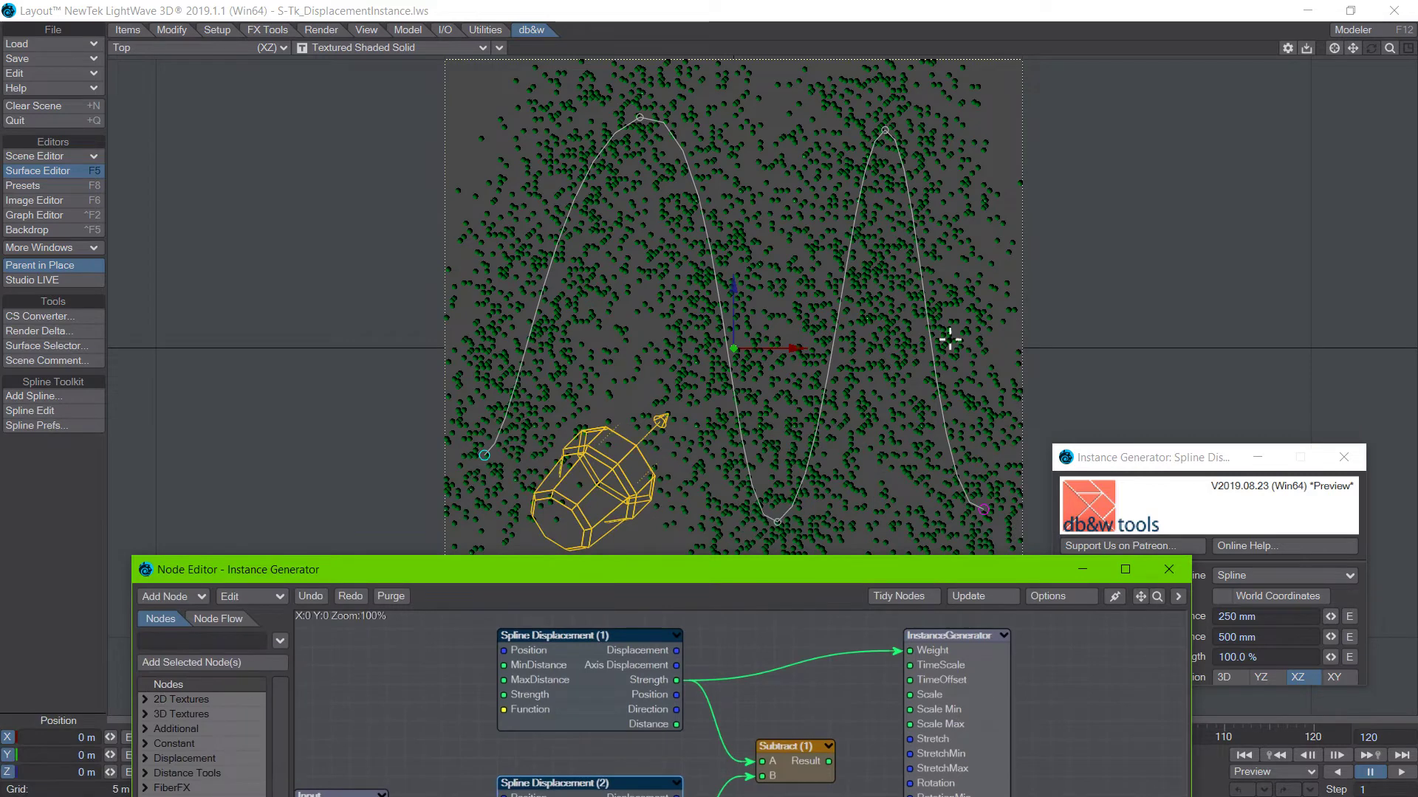
{"action": "left_click_drag", "start_coordinate": [617, 569], "coordinate": [525, 470]}
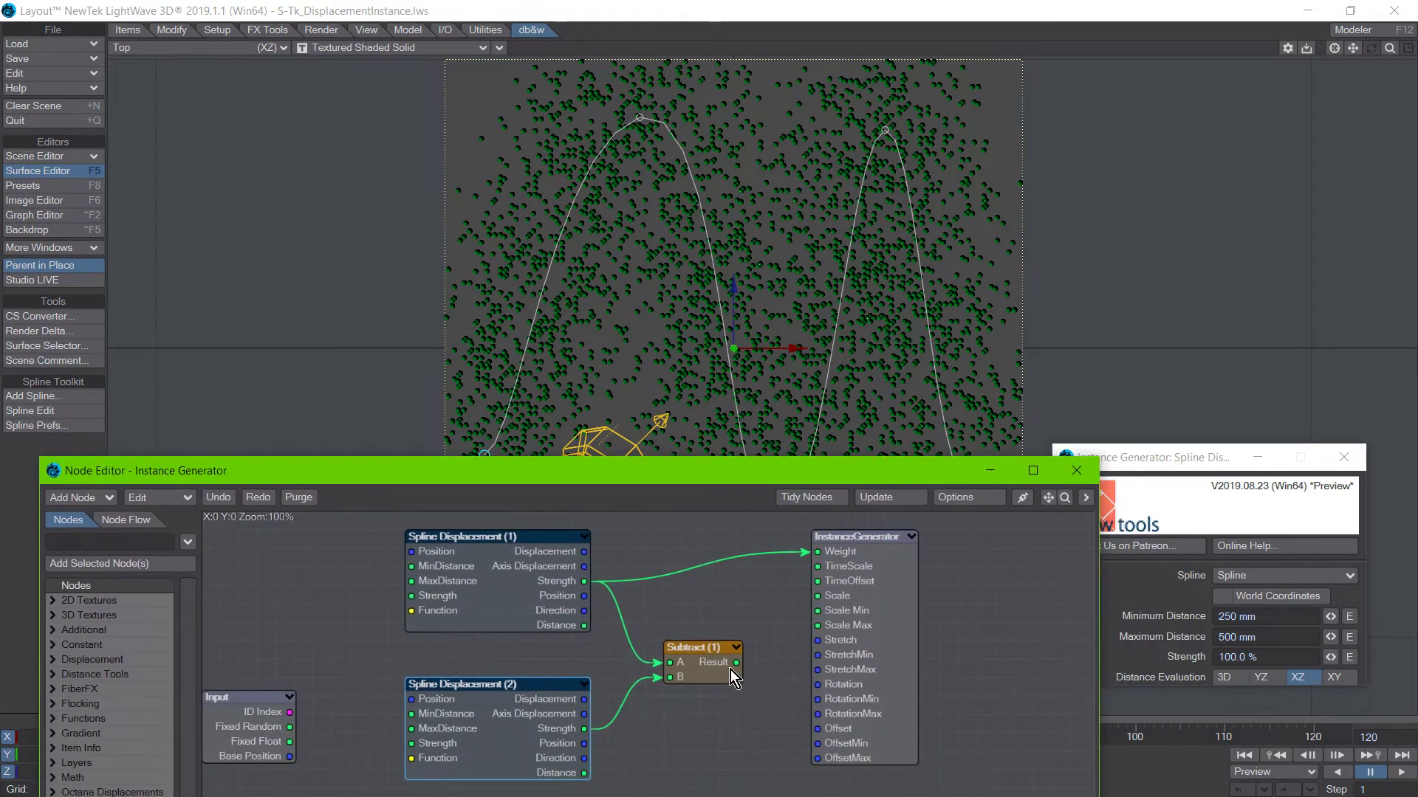
{"action": "left_click_drag", "start_coordinate": [736, 662], "coordinate": [823, 553]}
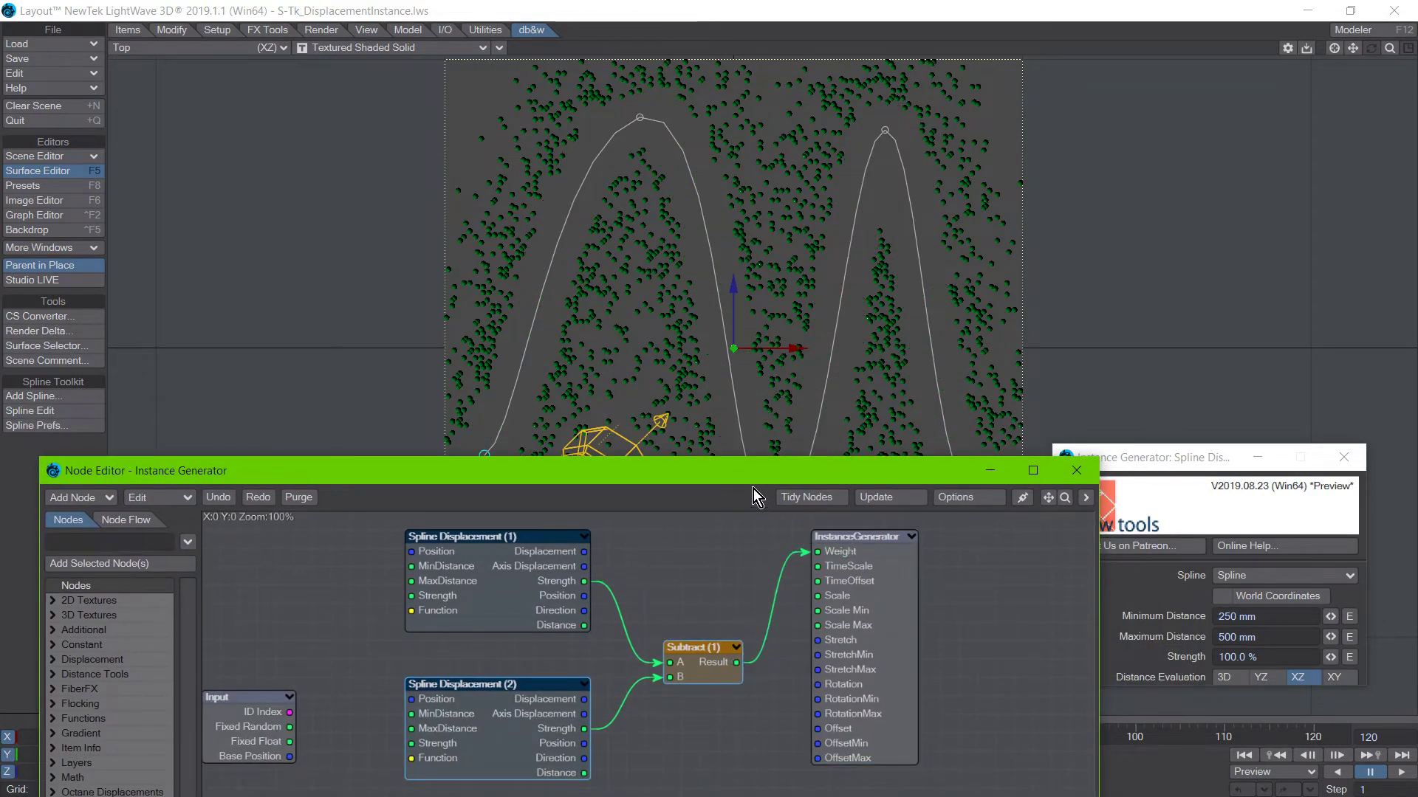
{"action": "left_click_drag", "start_coordinate": [724, 471], "coordinate": [752, 535]}
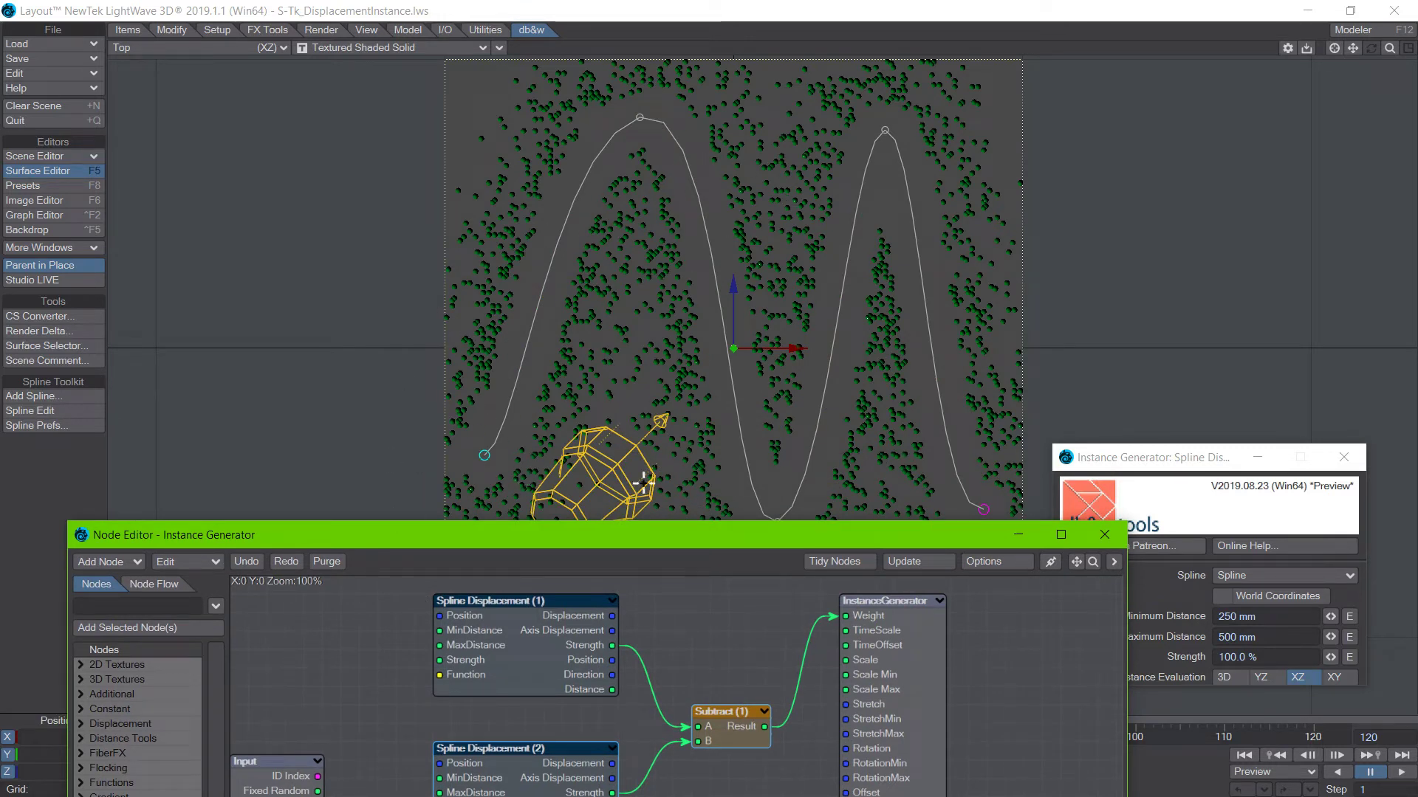
Try the Strength output of Spline Displacement (2), followed by that of Spline Displacement (1), as the InstanceGenerator's Weight input.
{"action": "left_click_drag", "start_coordinate": [566, 543], "coordinate": [561, 449]}
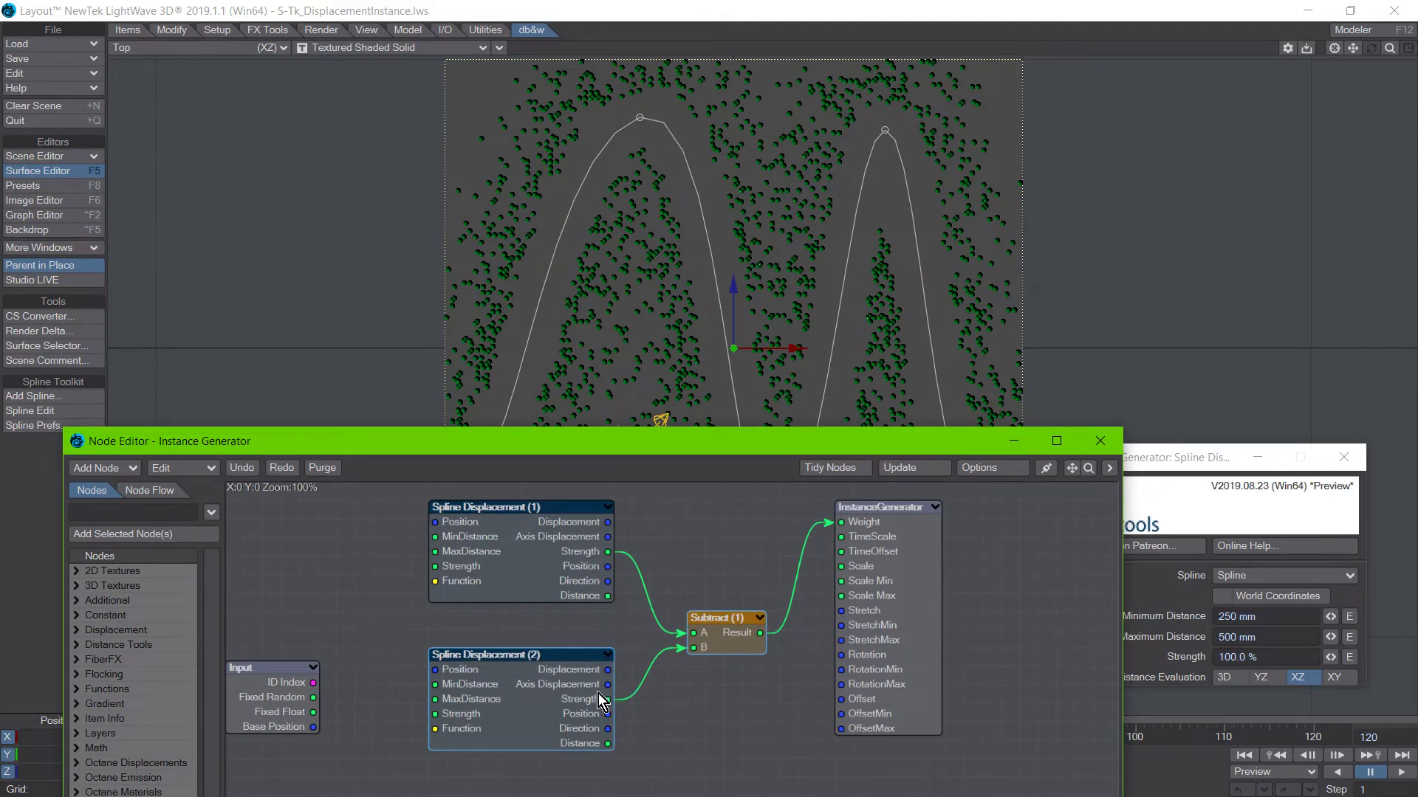
{"action": "left_click_drag", "start_coordinate": [608, 702], "coordinate": [843, 521]}
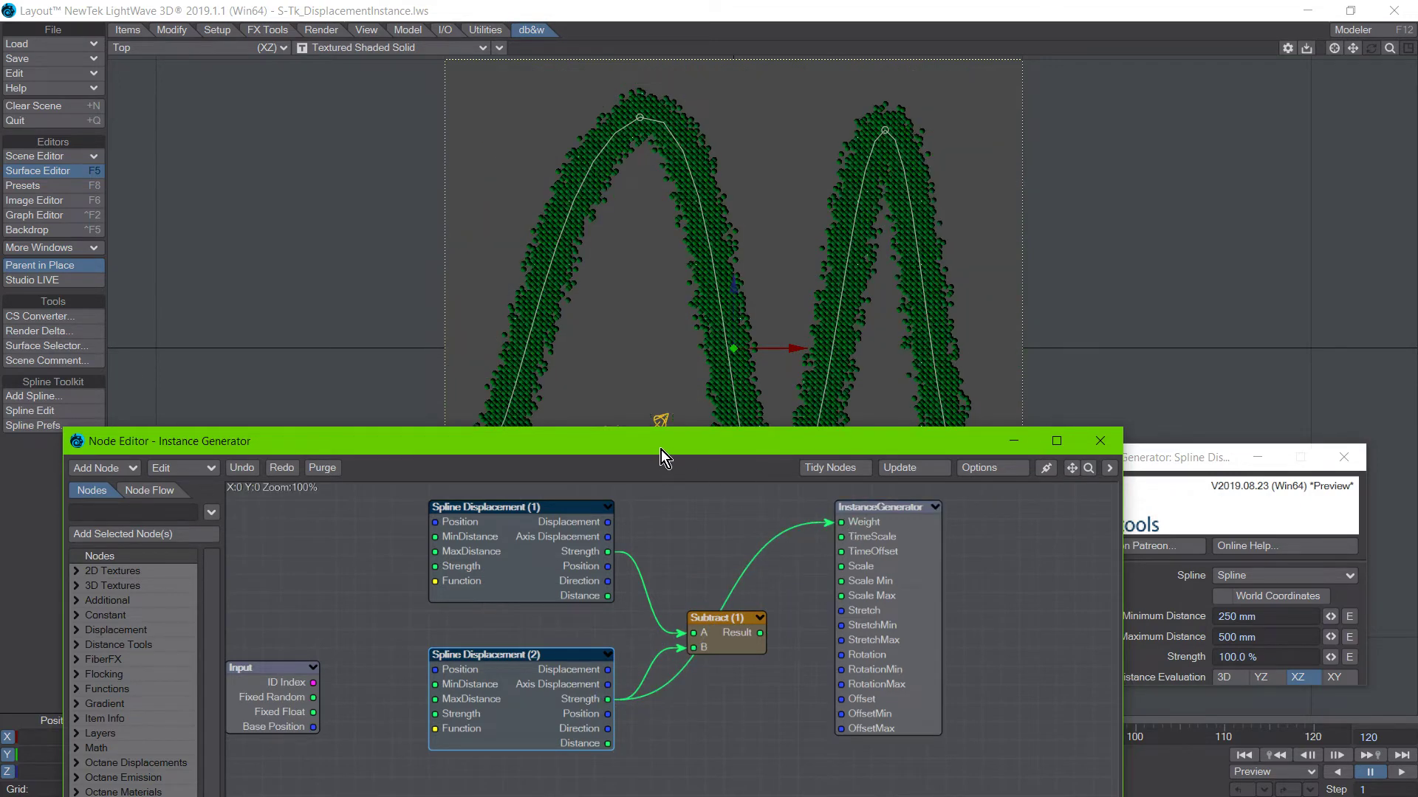
{"action": "left_click_drag", "start_coordinate": [661, 450], "coordinate": [663, 485]}
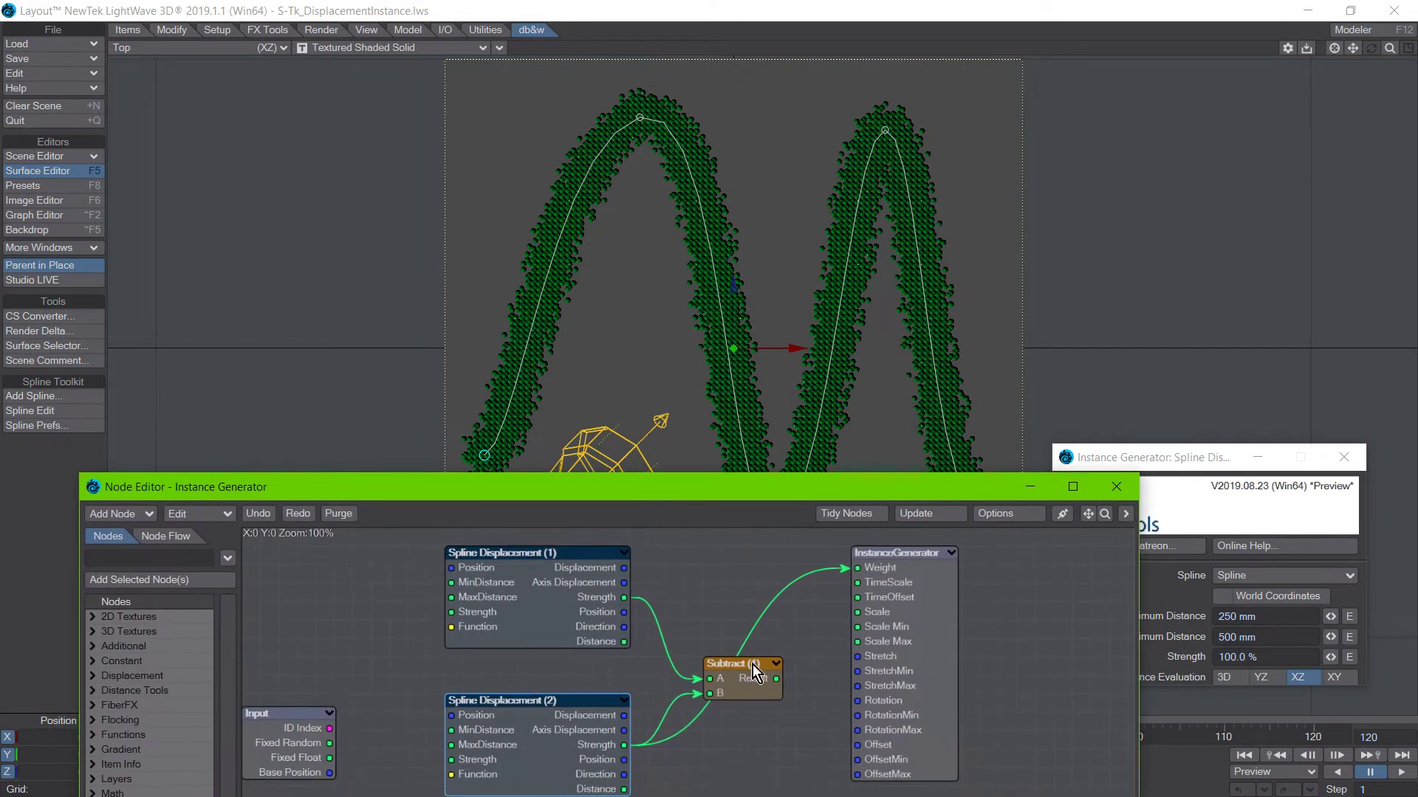
{"action": "left_click_drag", "start_coordinate": [625, 599], "coordinate": [856, 568]}
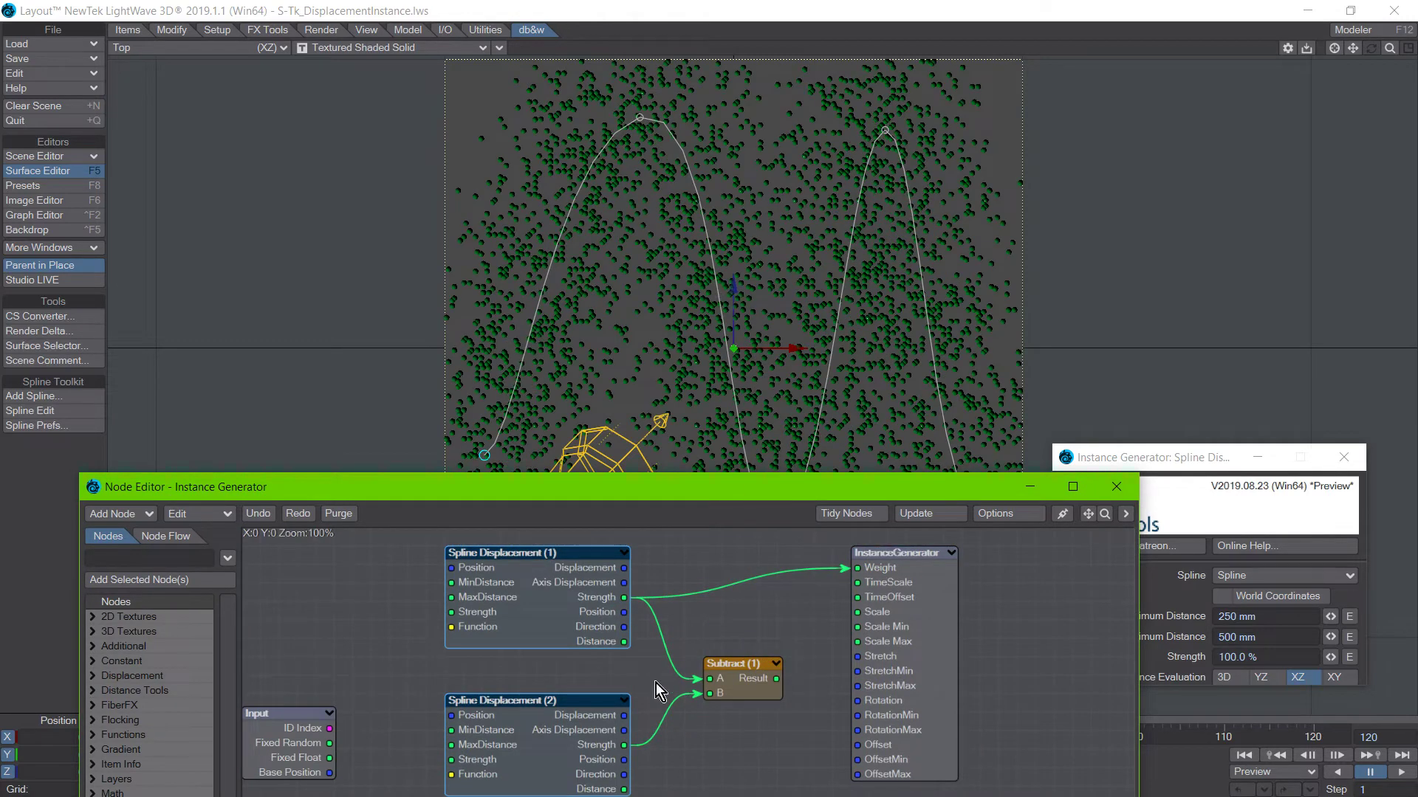
Reconnect the Result output of Subtract (1) to the InstanceGenerator's Weight input and check the tree distribution.
{"action": "left_click_drag", "start_coordinate": [777, 679], "coordinate": [857, 568]}
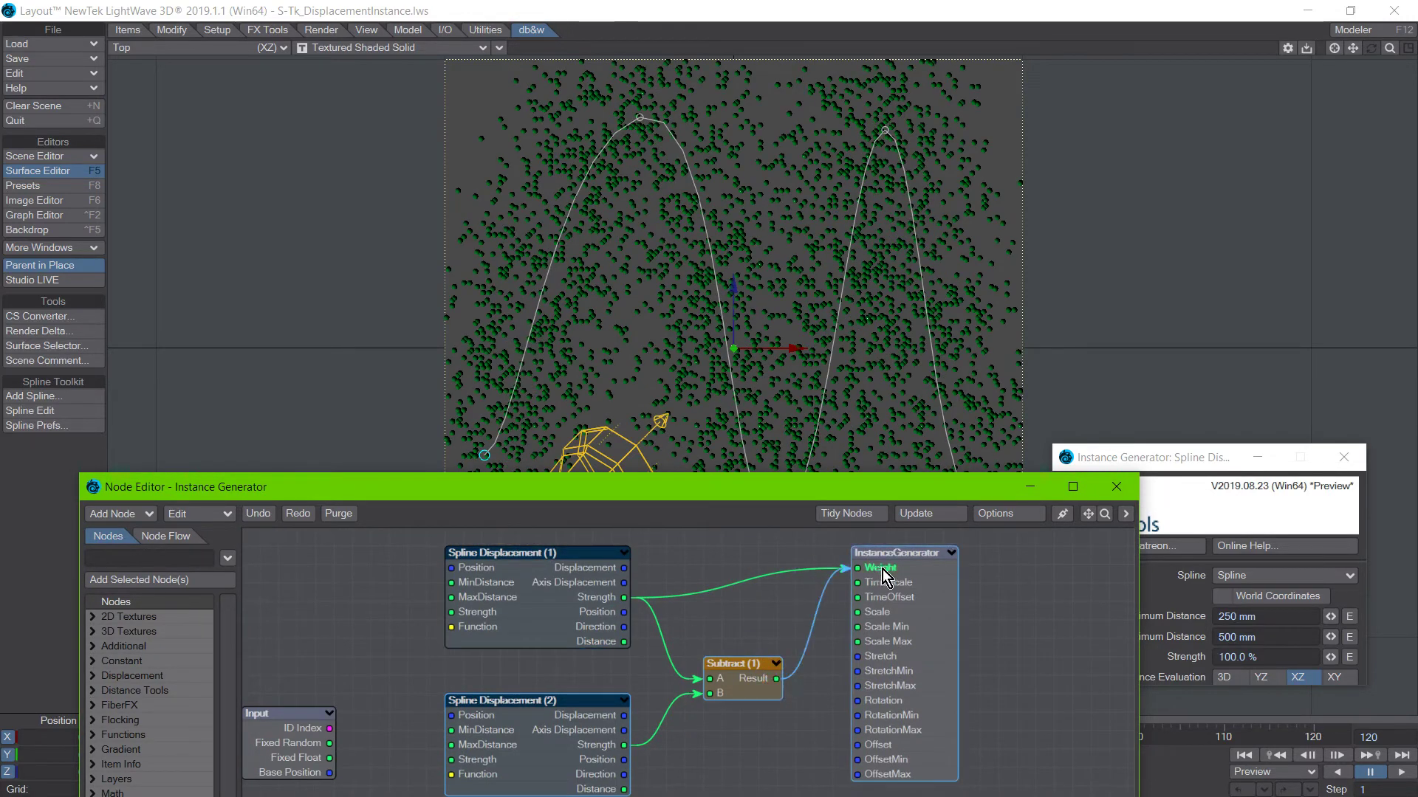
{"action": "left_click_drag", "start_coordinate": [728, 499], "coordinate": [728, 535]}
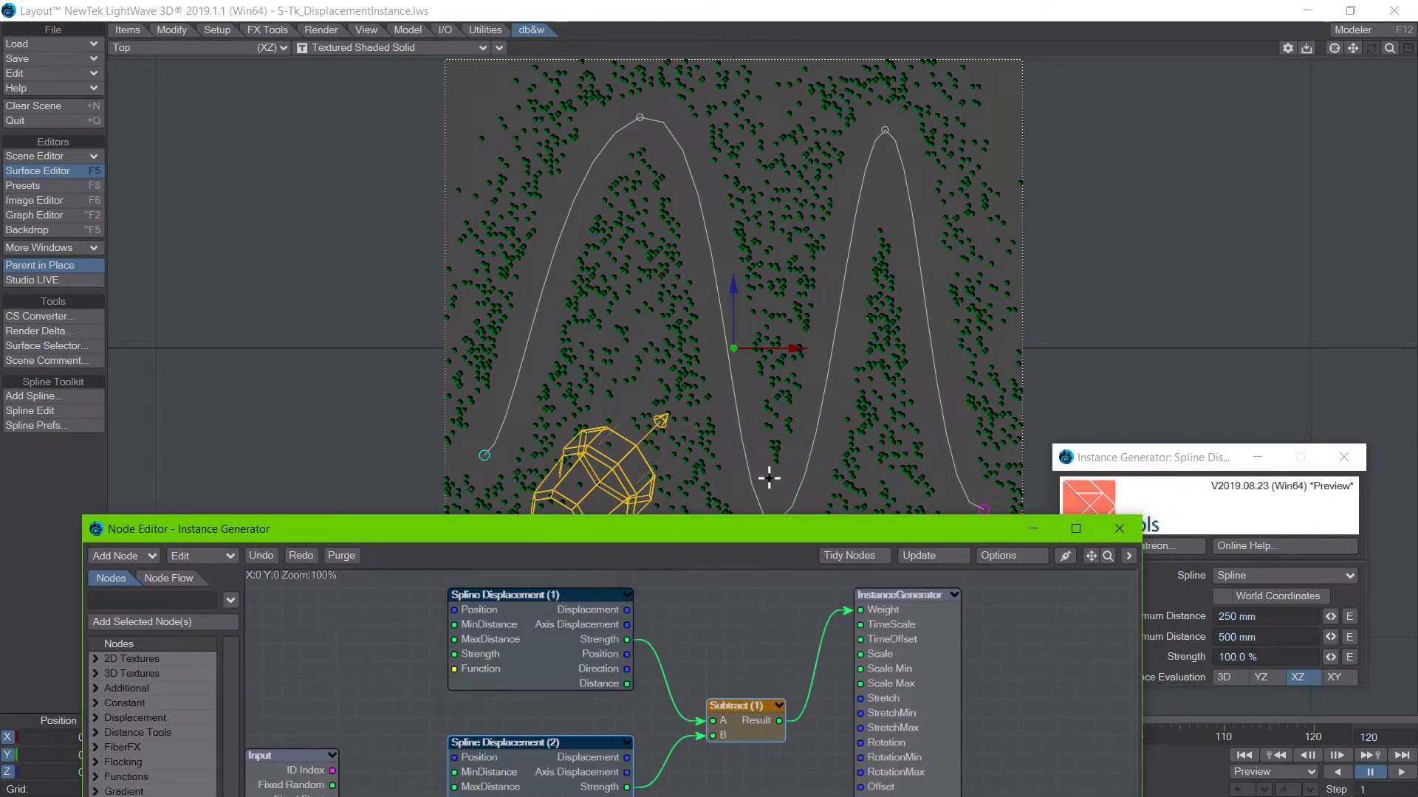
{"action": "left_click_drag", "start_coordinate": [697, 529], "coordinate": [689, 444]}
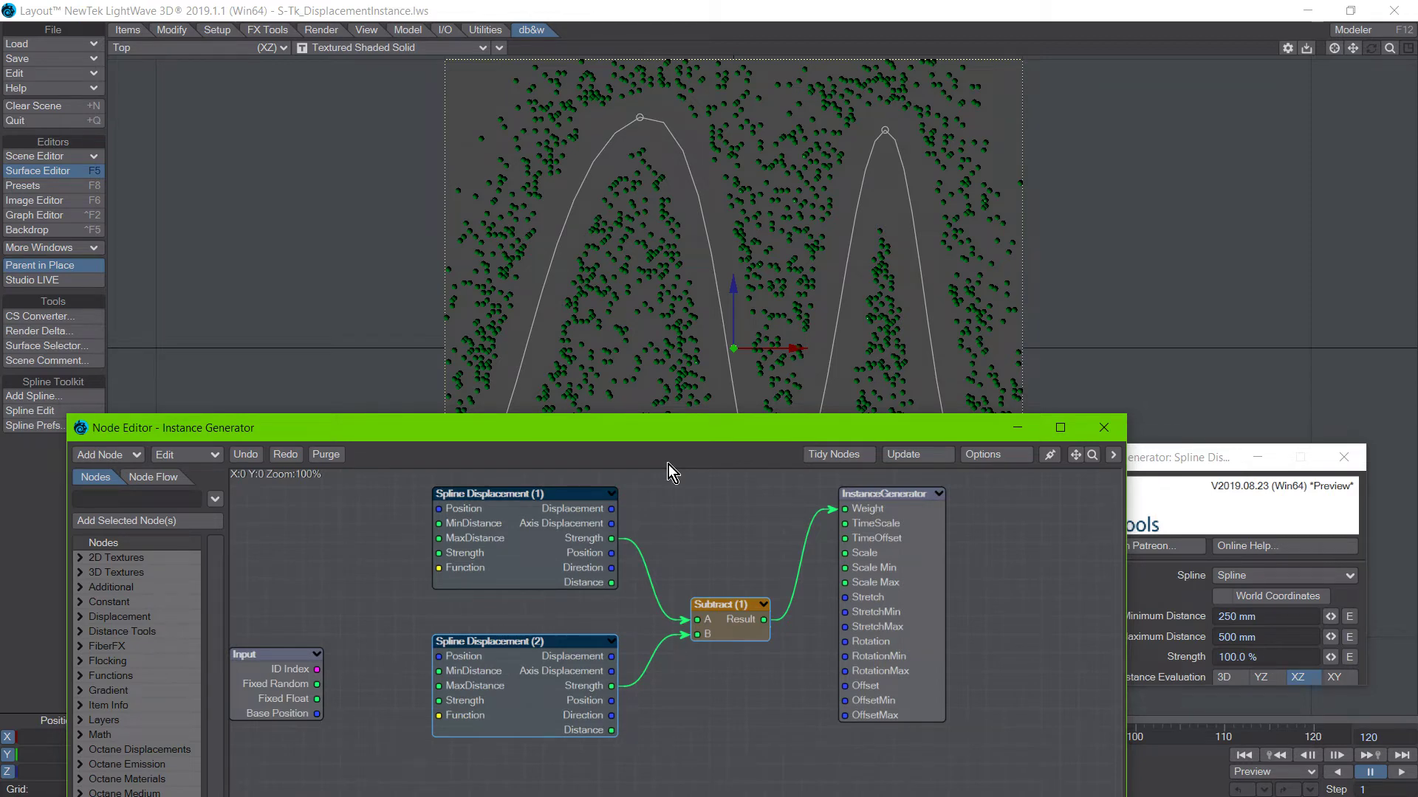
Move the node editor clear of the trees and examine the instances up close in the Perspective view.
{"action": "left_click_drag", "start_coordinate": [618, 440], "coordinate": [836, 680]}
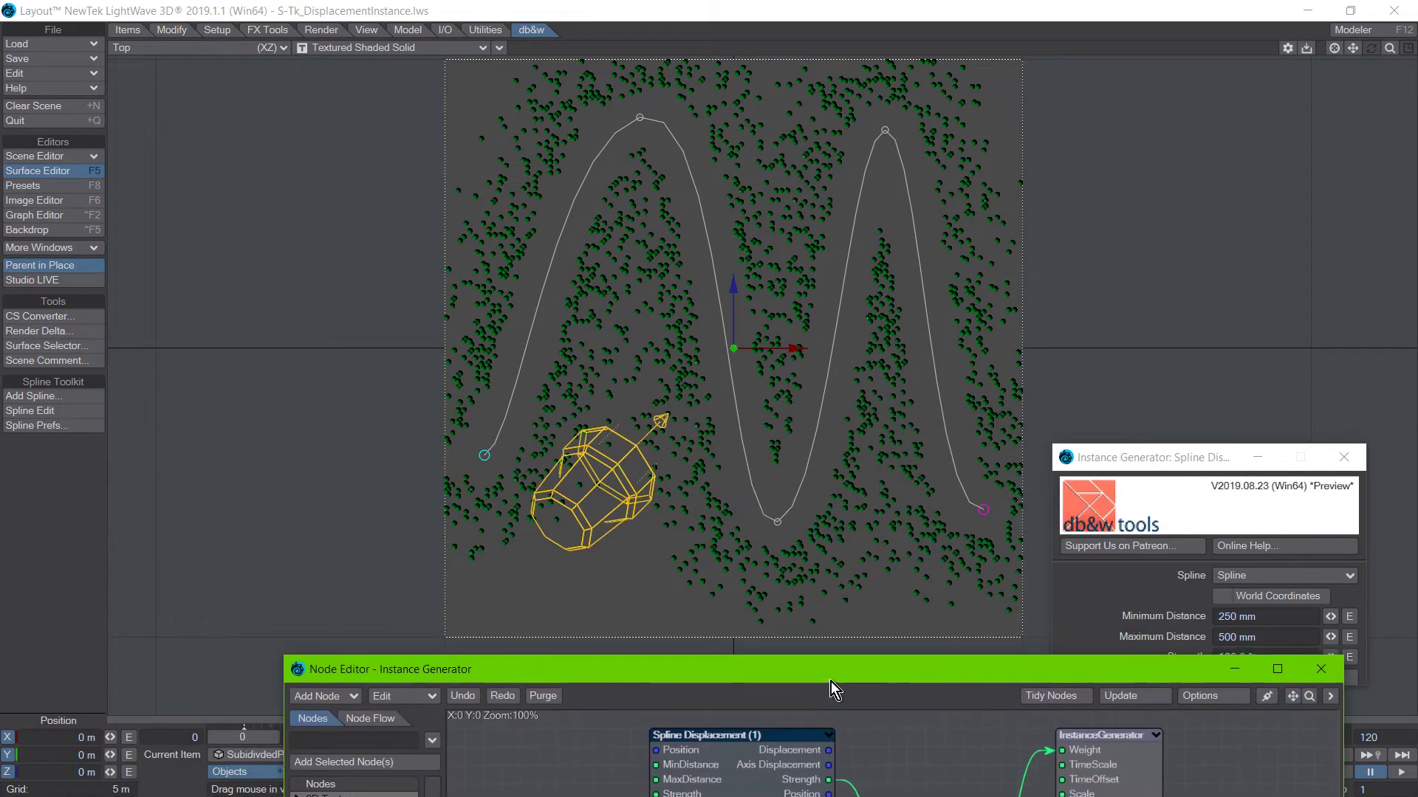
{"action": "left_click", "coordinate": [81, 601]}
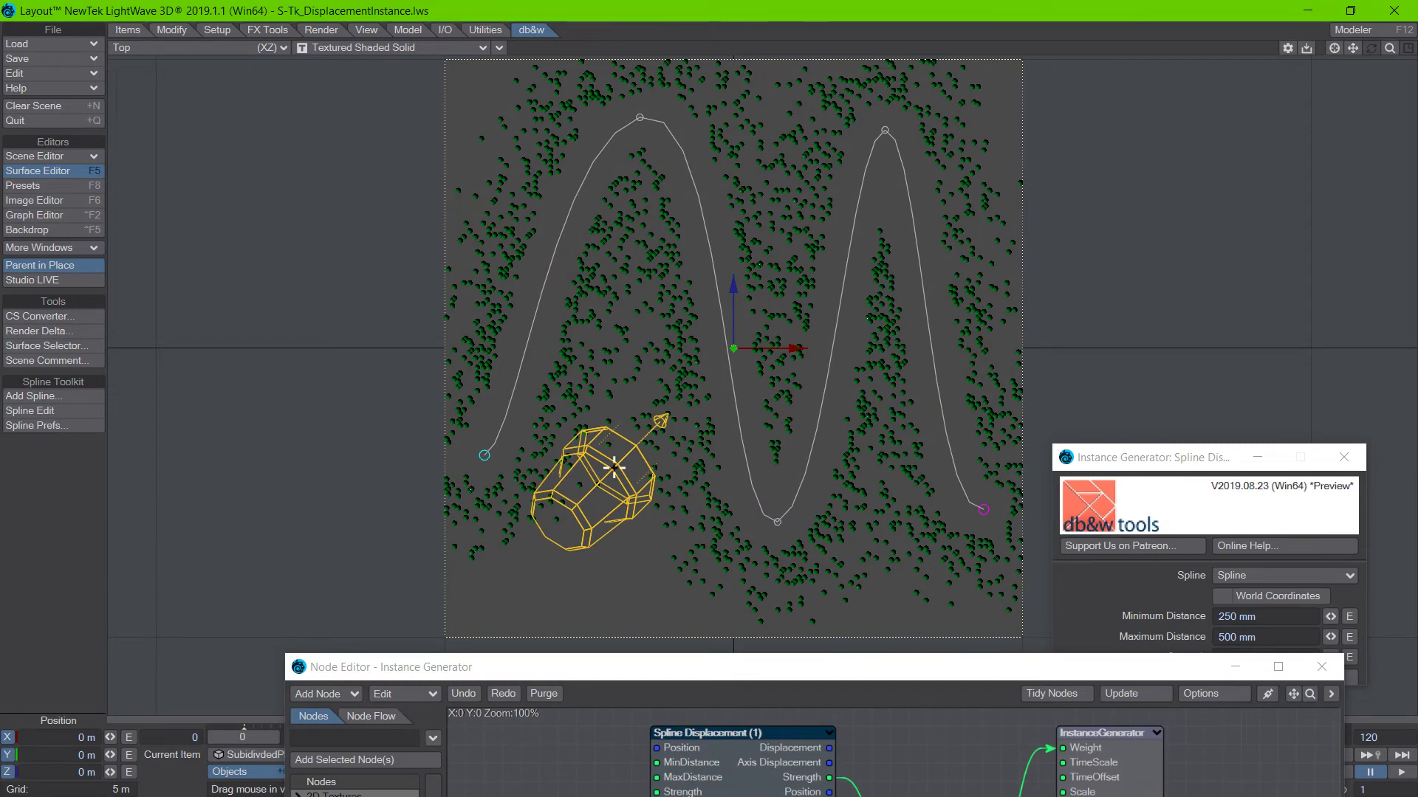
{"action": "key", "text": "4"}
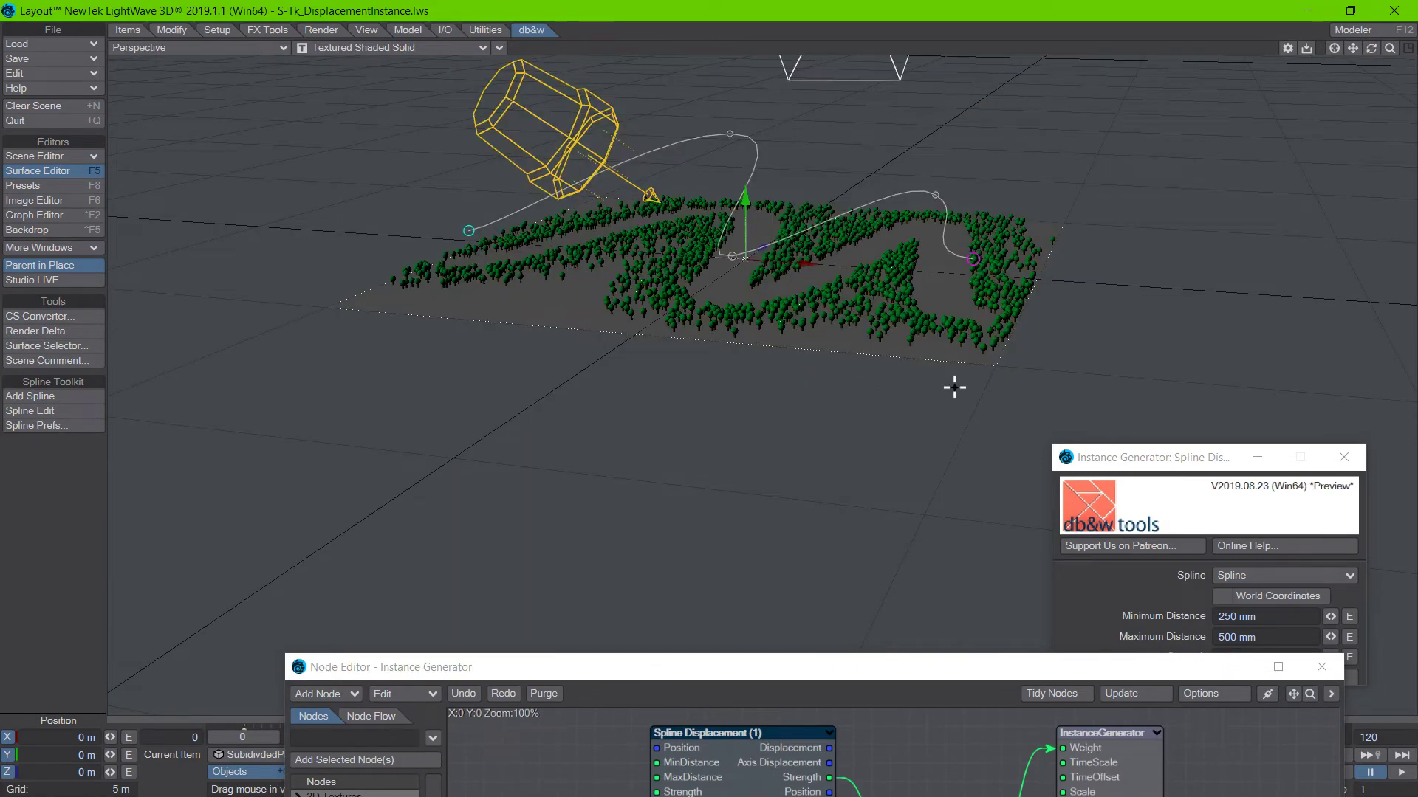
{"action": "left_click_drag", "start_coordinate": [768, 402], "coordinate": [774, 488], "text": "ctrl+alt"}
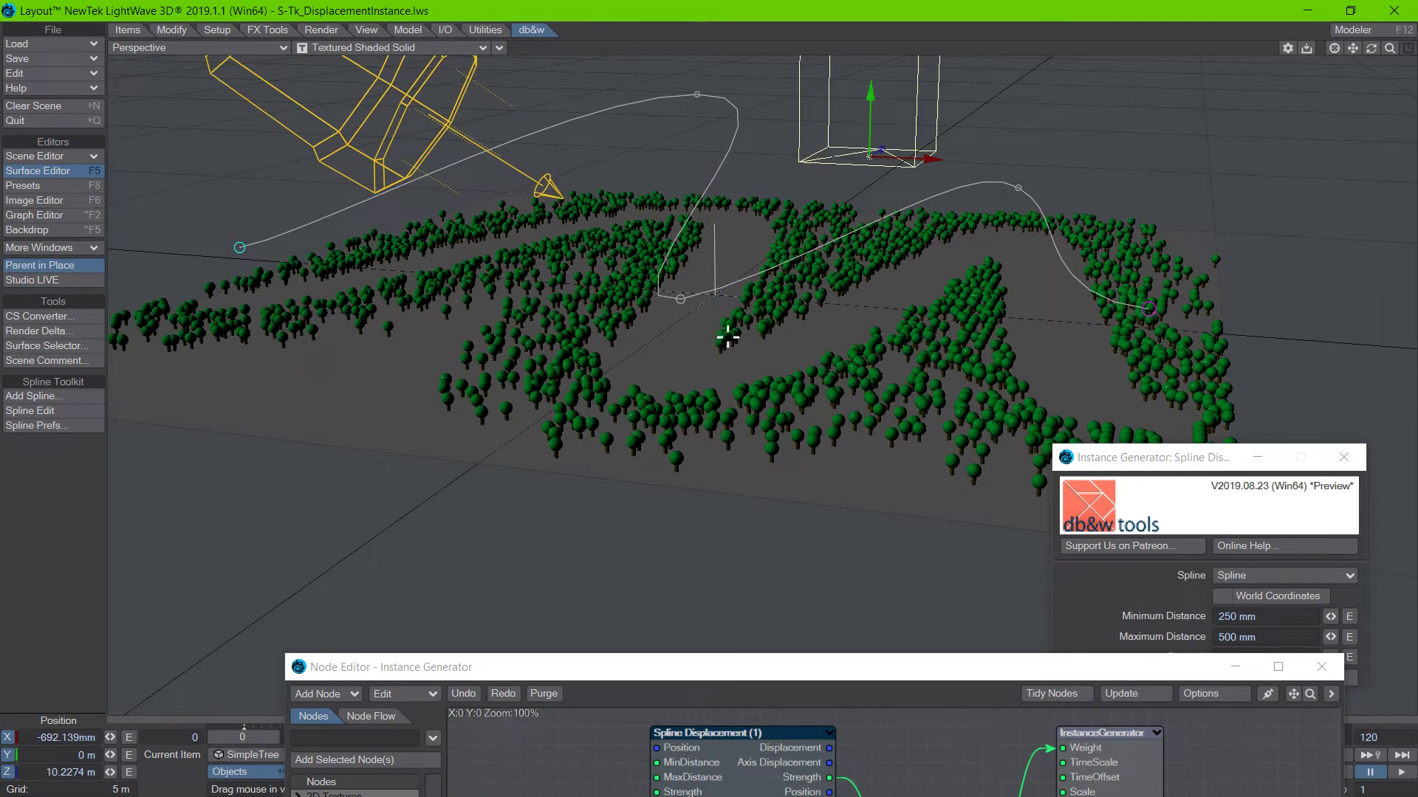
Activate Spline Edit on the spline above the trees to show its knots and control points.
{"action": "left_click", "coordinate": [707, 319]}
{"action": "left_click", "coordinate": [46, 410]}
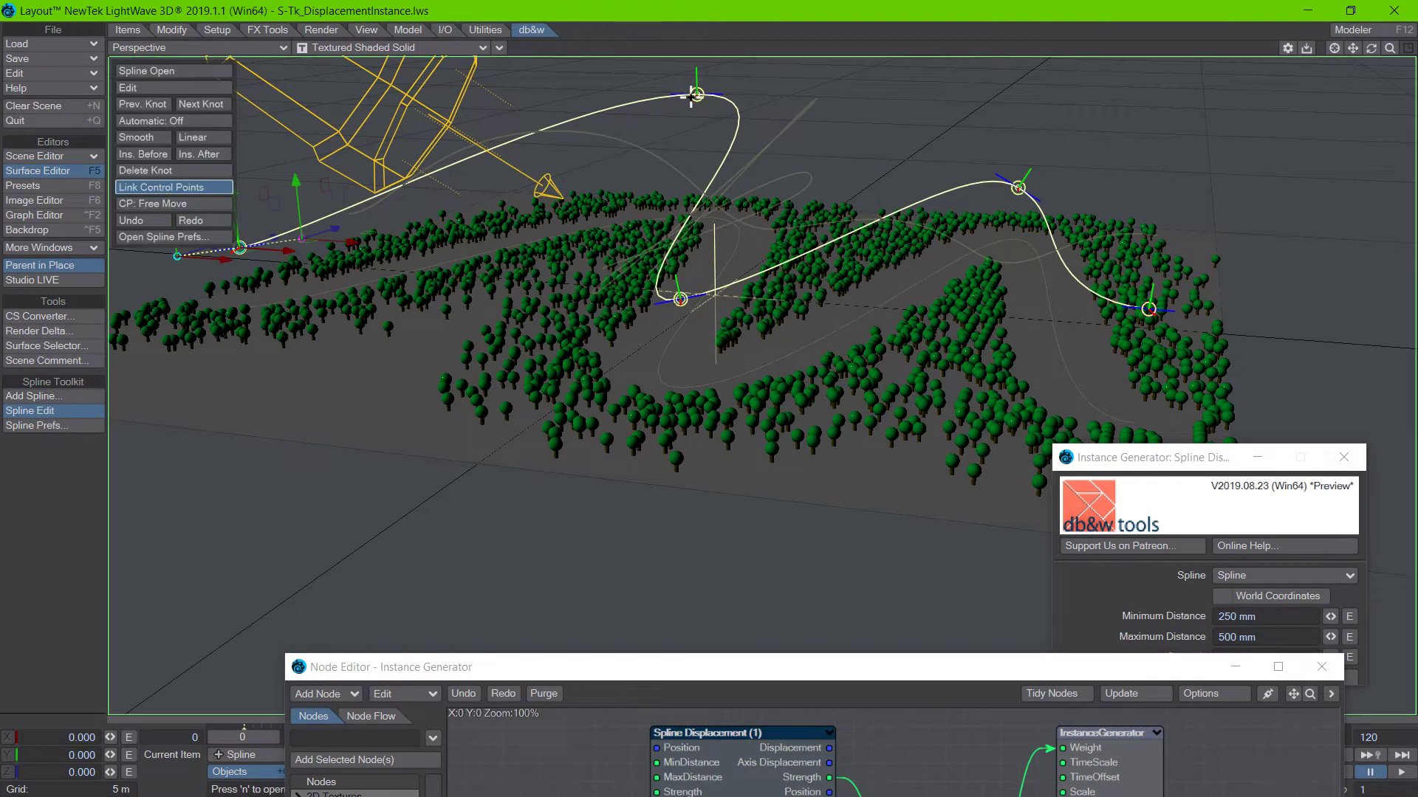
{"action": "key", "text": "n"}
Switch back and forth between rotating the camera and editing the spline's knots with Spline Edit, ending on the camera.
{"action": "key", "text": "shift+c"}
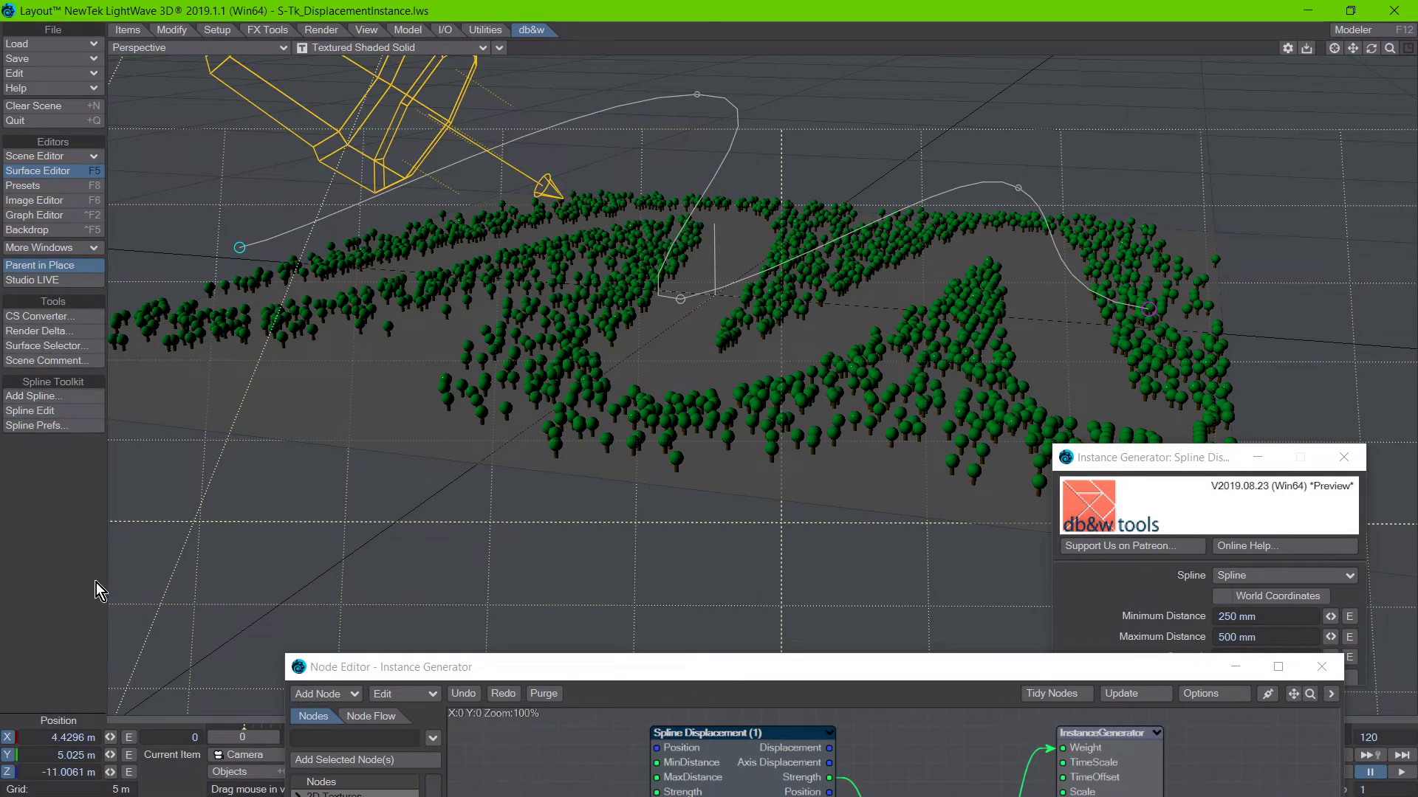
{"action": "key", "text": "y"}
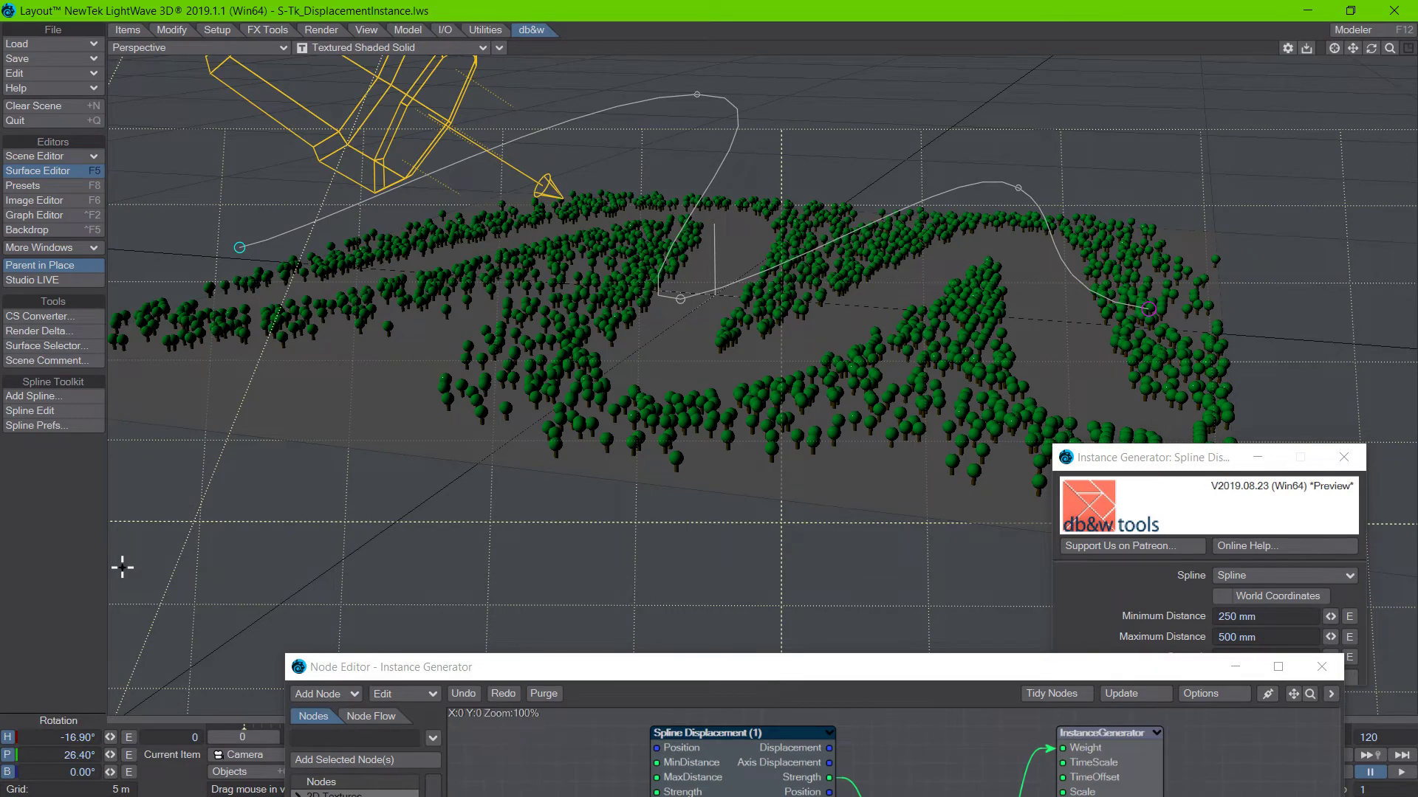
{"action": "key", "text": "shift+o"}
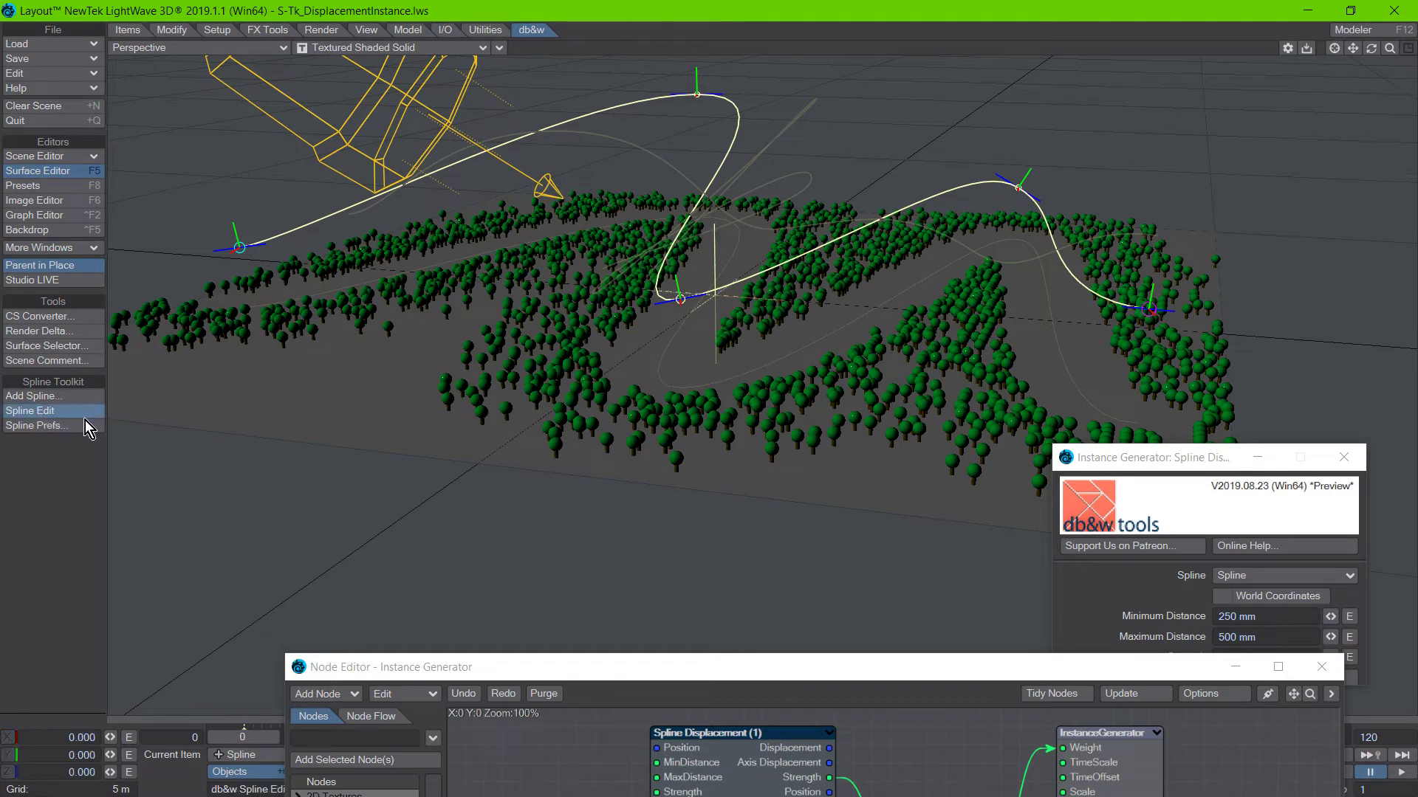
{"action": "left_click", "coordinate": [1019, 188]}
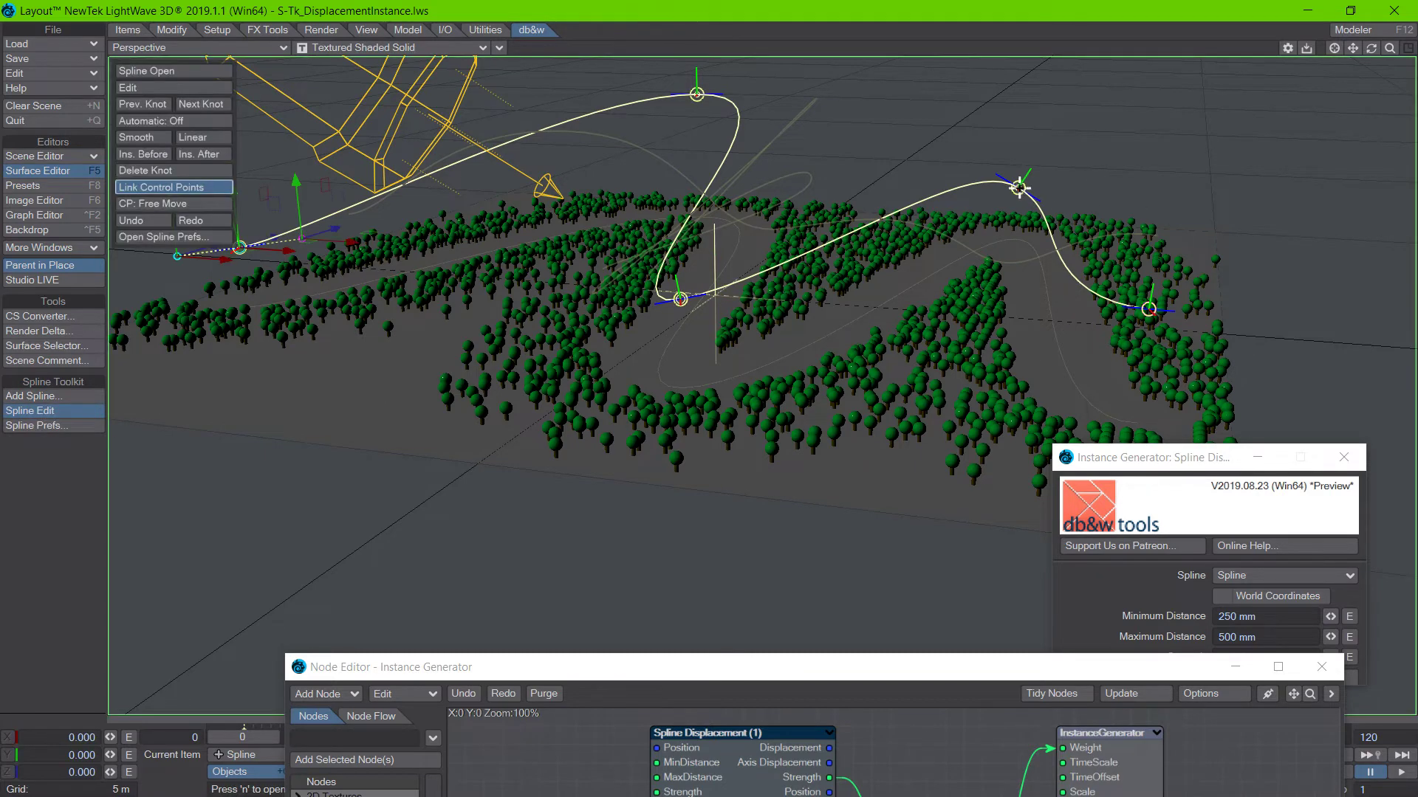
{"action": "key", "text": "shift+c"}
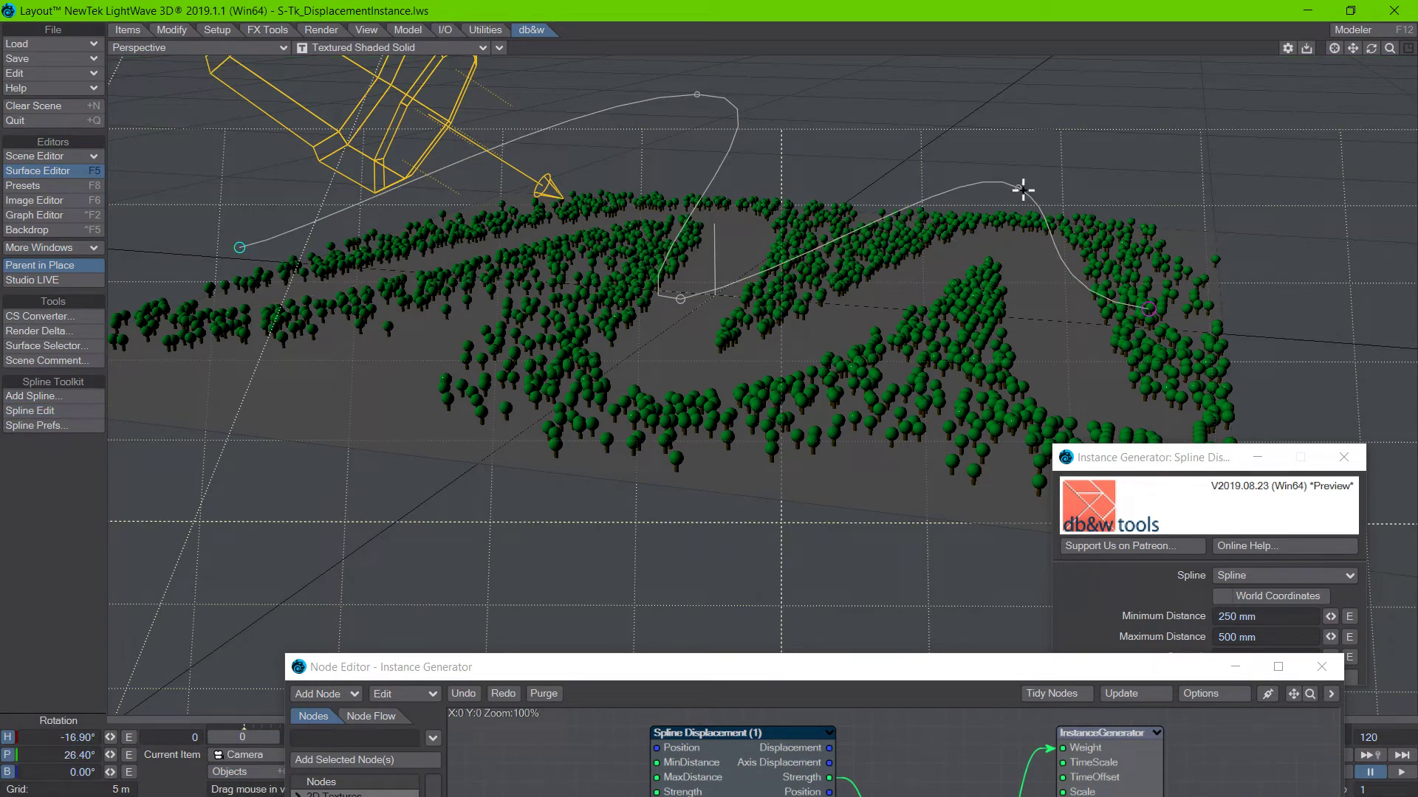
Switch between the spline and the camera with Spline Edit active, and change the viewport to the Current Camera view.
{"action": "left_click", "coordinate": [59, 412]}
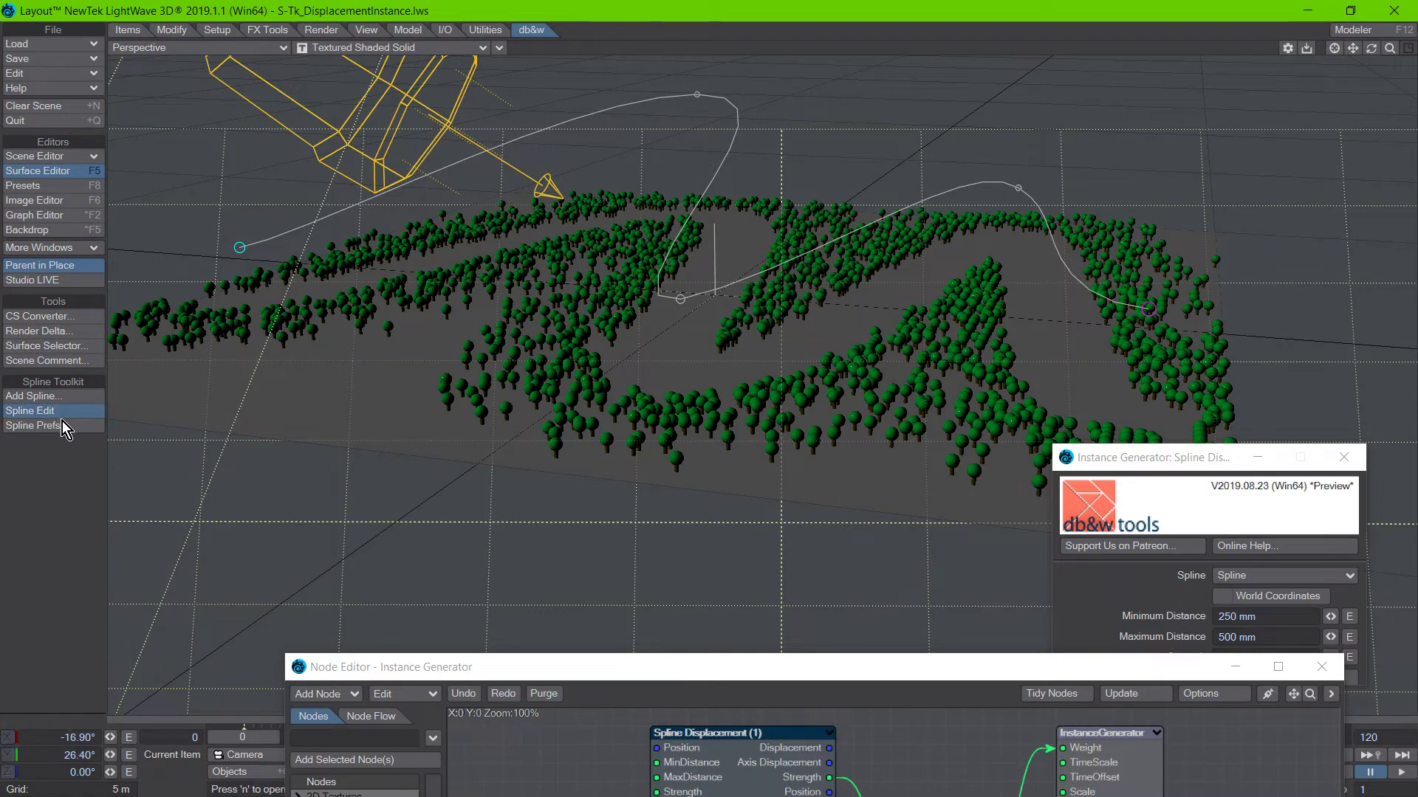
{"action": "key", "text": "shift+o"}
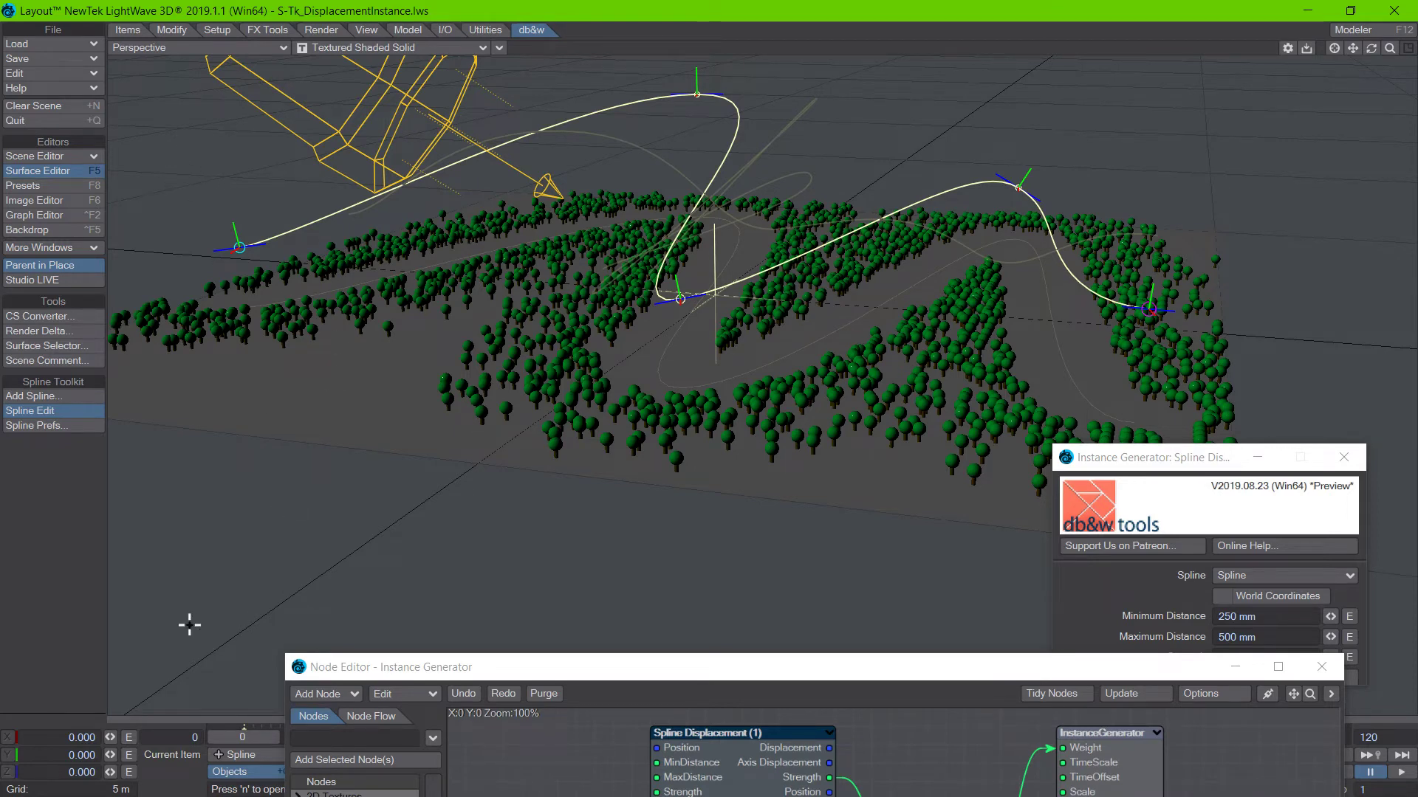
{"action": "key", "text": "shift+c"}
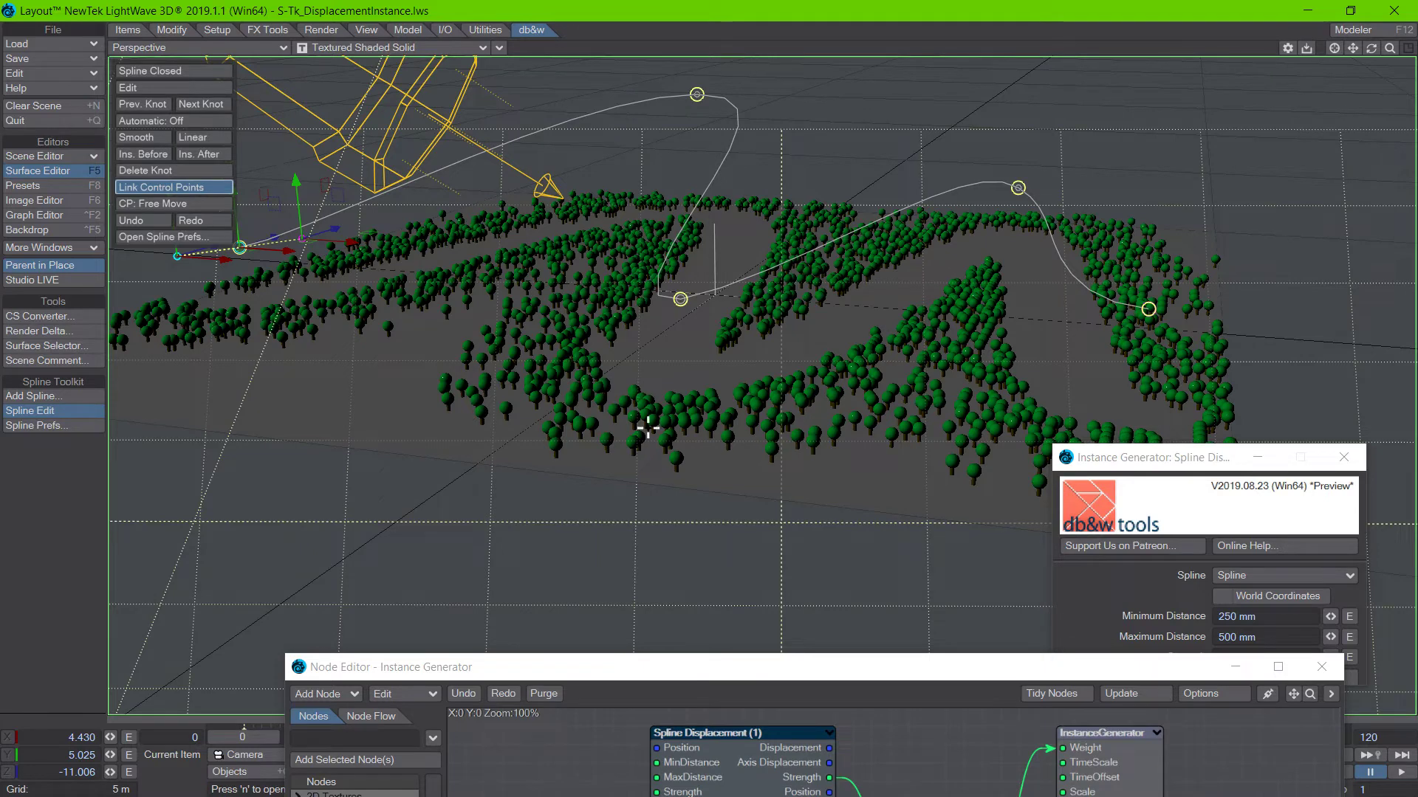
{"action": "key", "text": "6"}
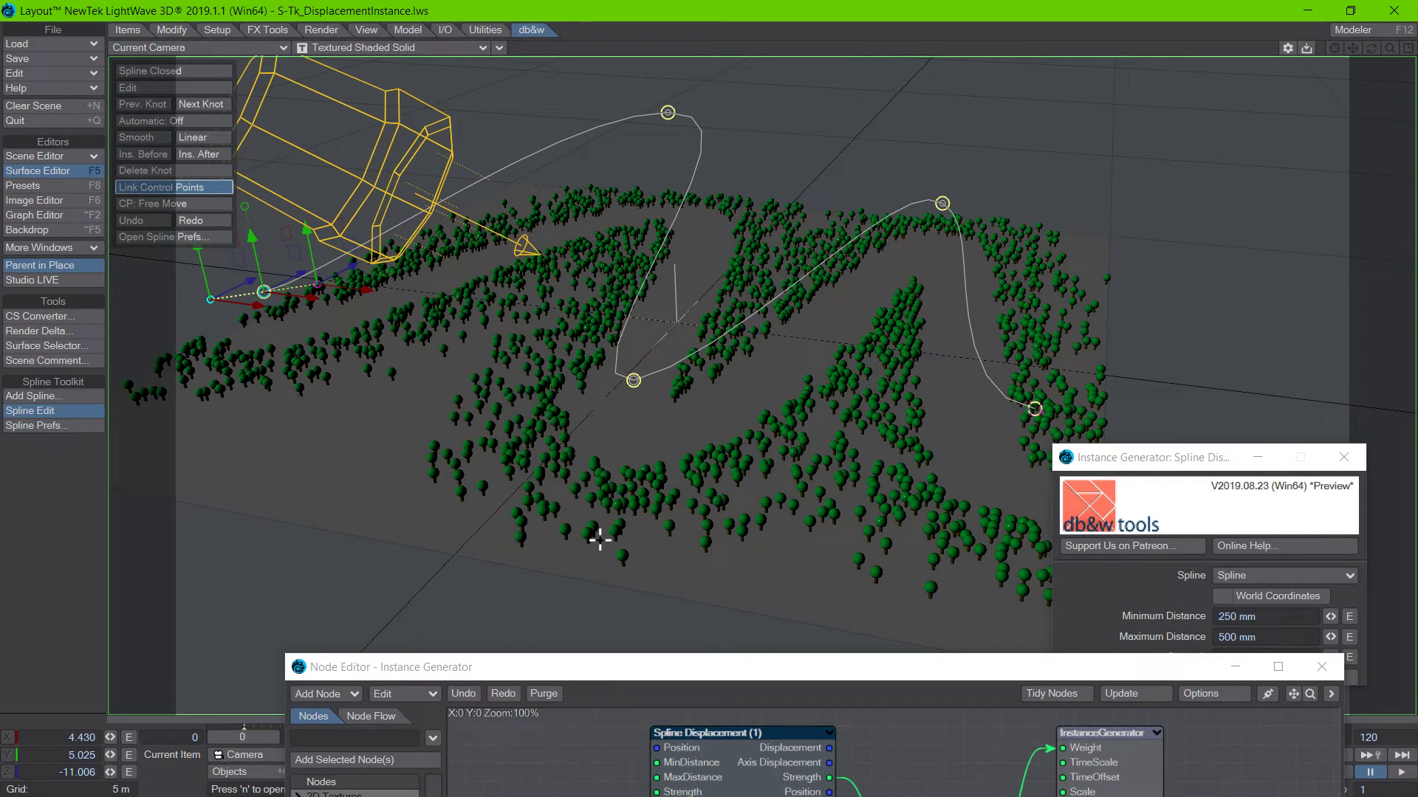
{"action": "key", "text": "space"}
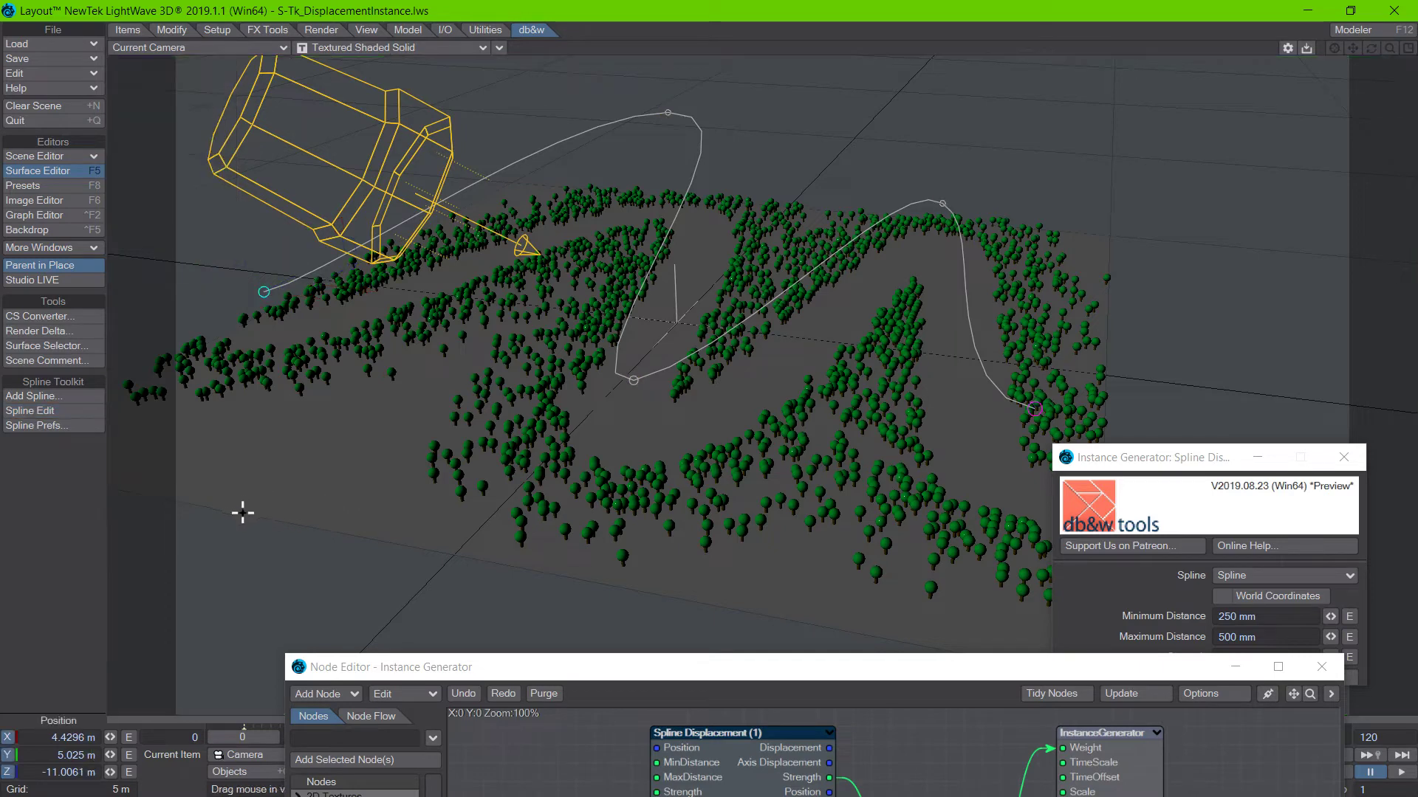
Select the spline, activate Spline Edit and move its second knot towards the camera object.
{"action": "left_click", "coordinate": [47, 416]}
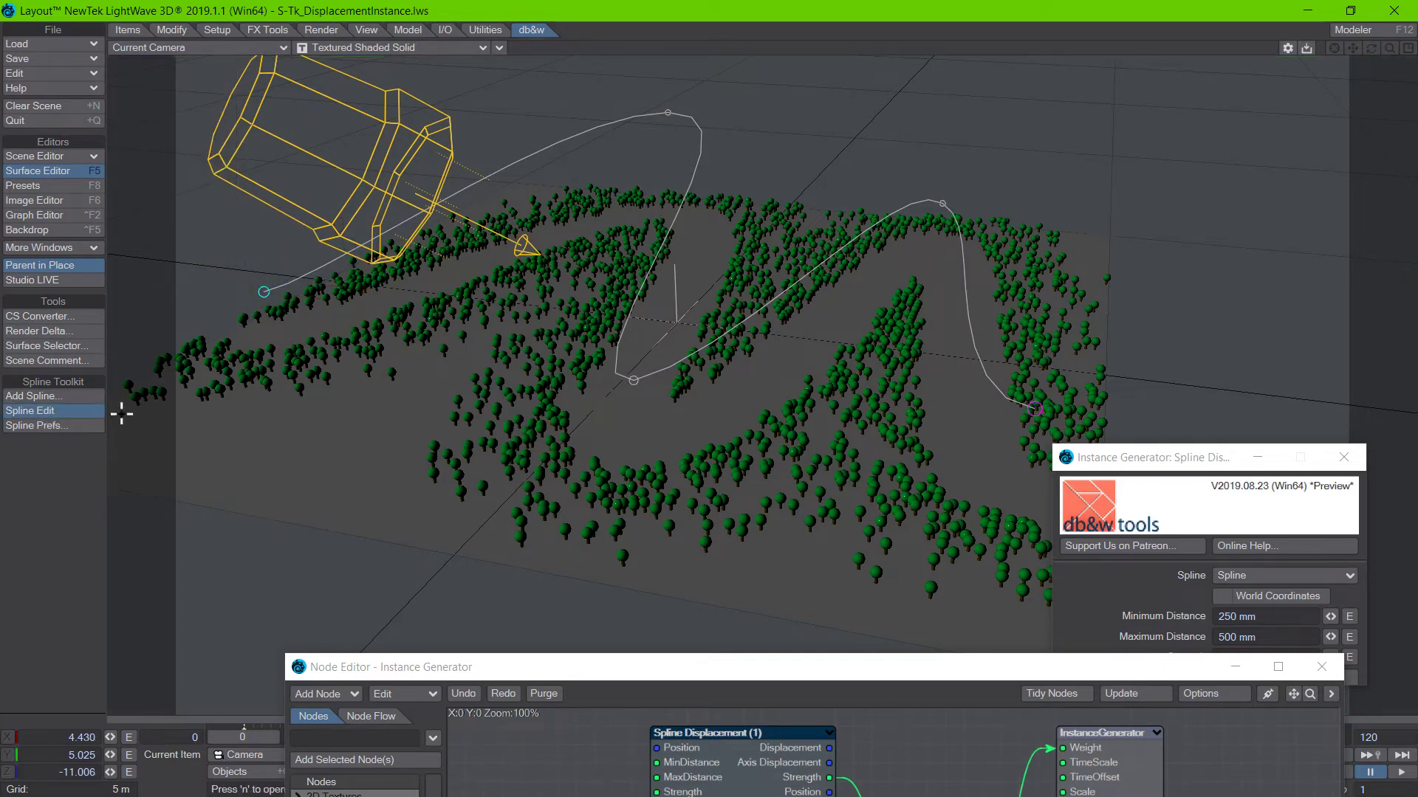
{"action": "left_click", "coordinate": [704, 98]}
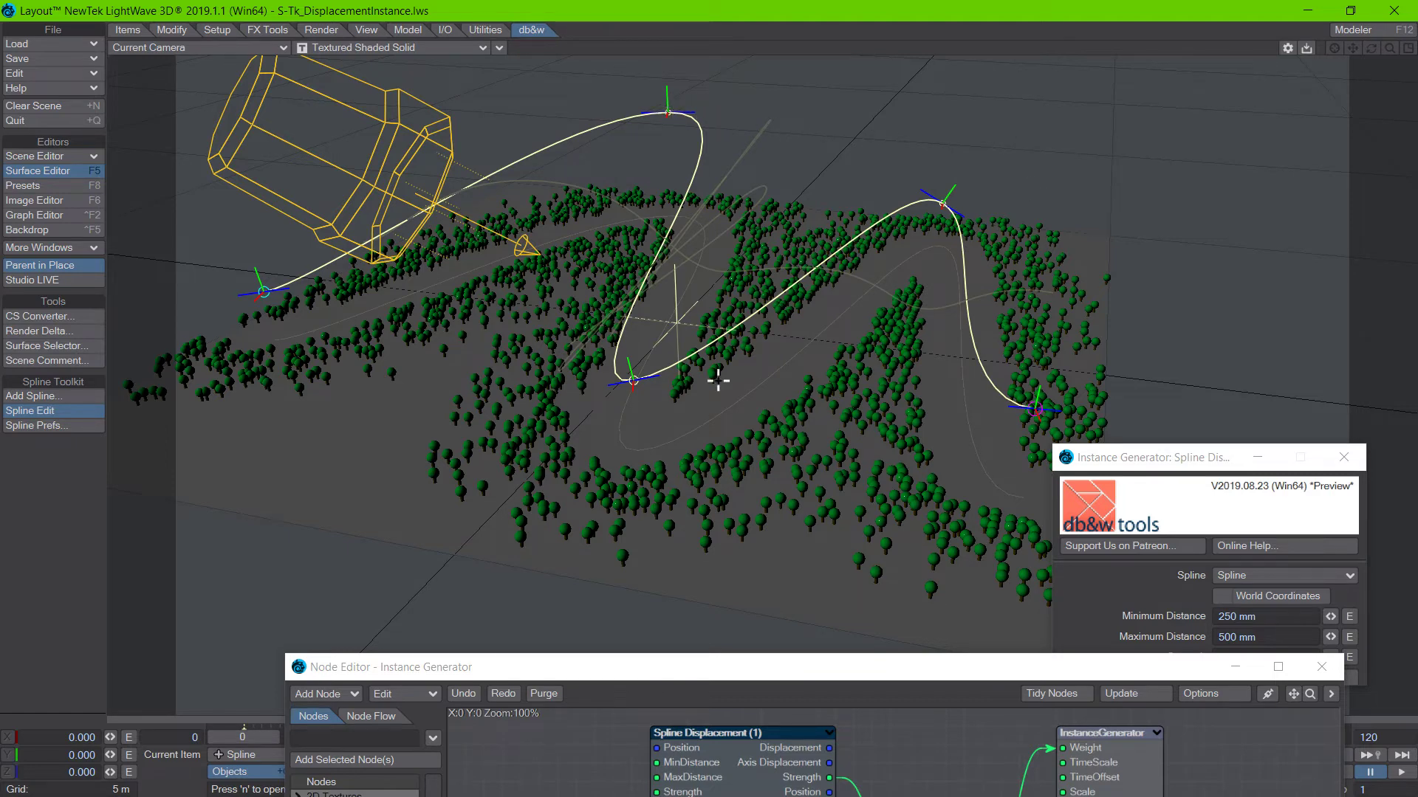
{"action": "key", "text": "t"}
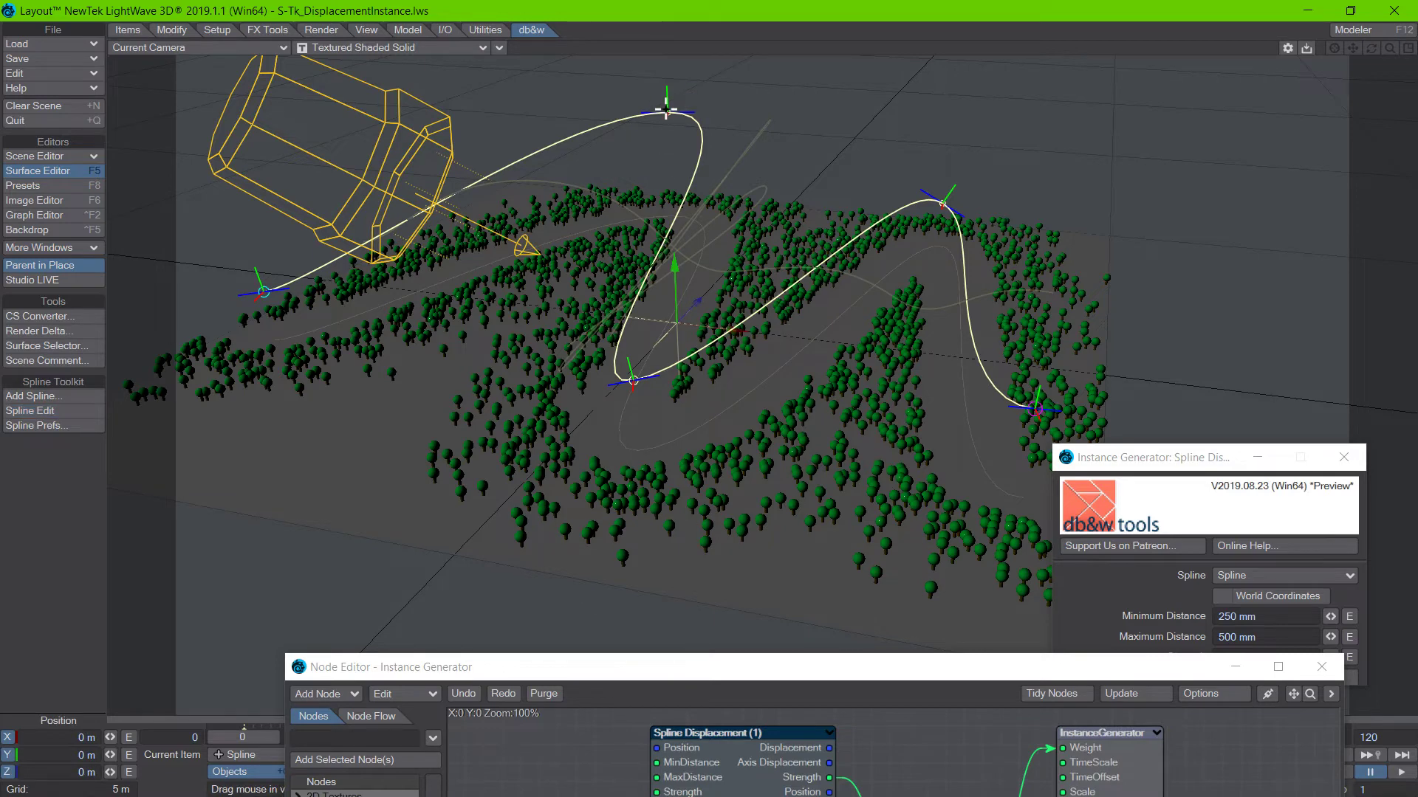
{"action": "left_click", "coordinate": [45, 411]}
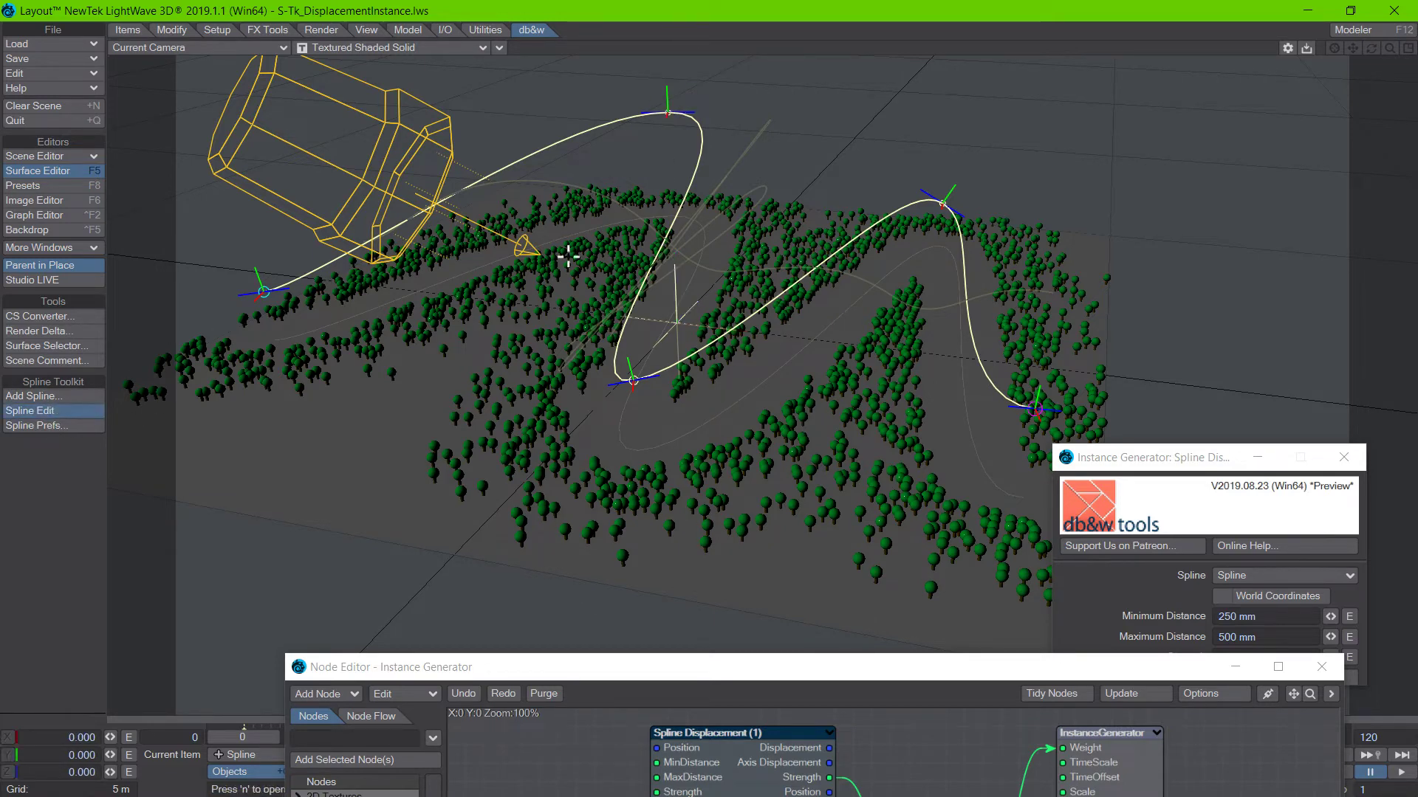
{"action": "key", "text": "n"}
{"action": "left_click", "coordinate": [667, 112]}
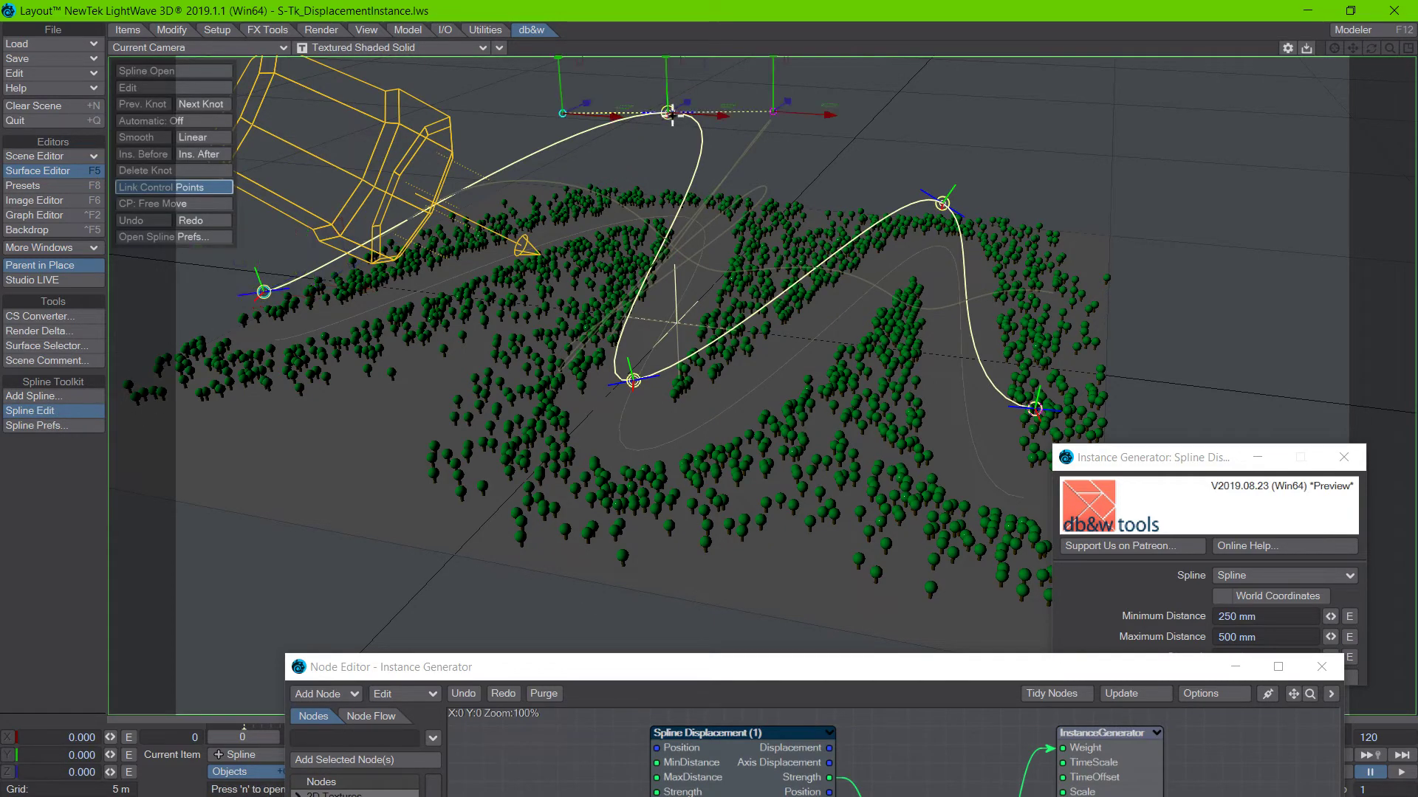
{"action": "left_click_drag", "start_coordinate": [667, 121], "coordinate": [607, 150]}
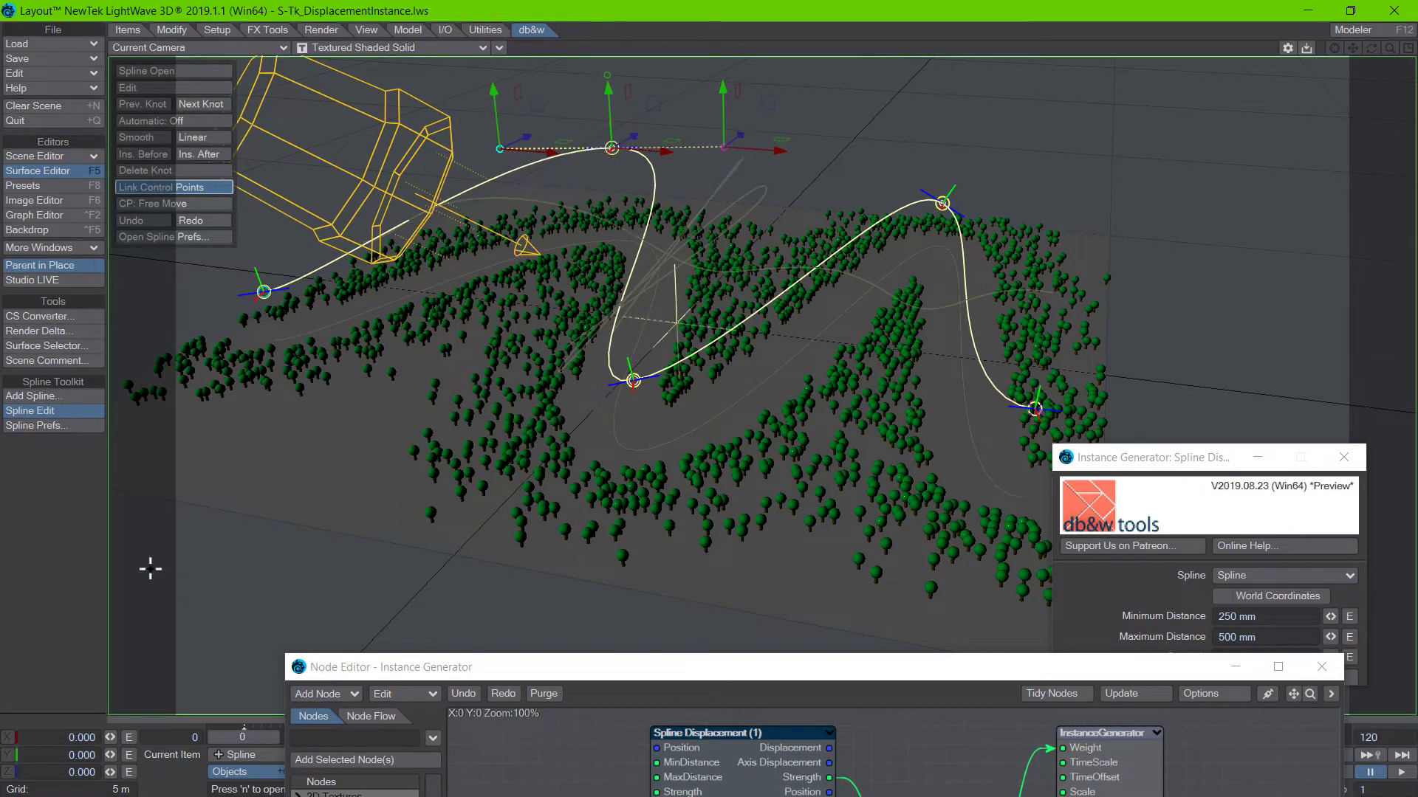
Turn off Display Spline Shadow for the selected spline in the db&w Spline Preferences and close them.
{"action": "left_click", "coordinate": [199, 236]}
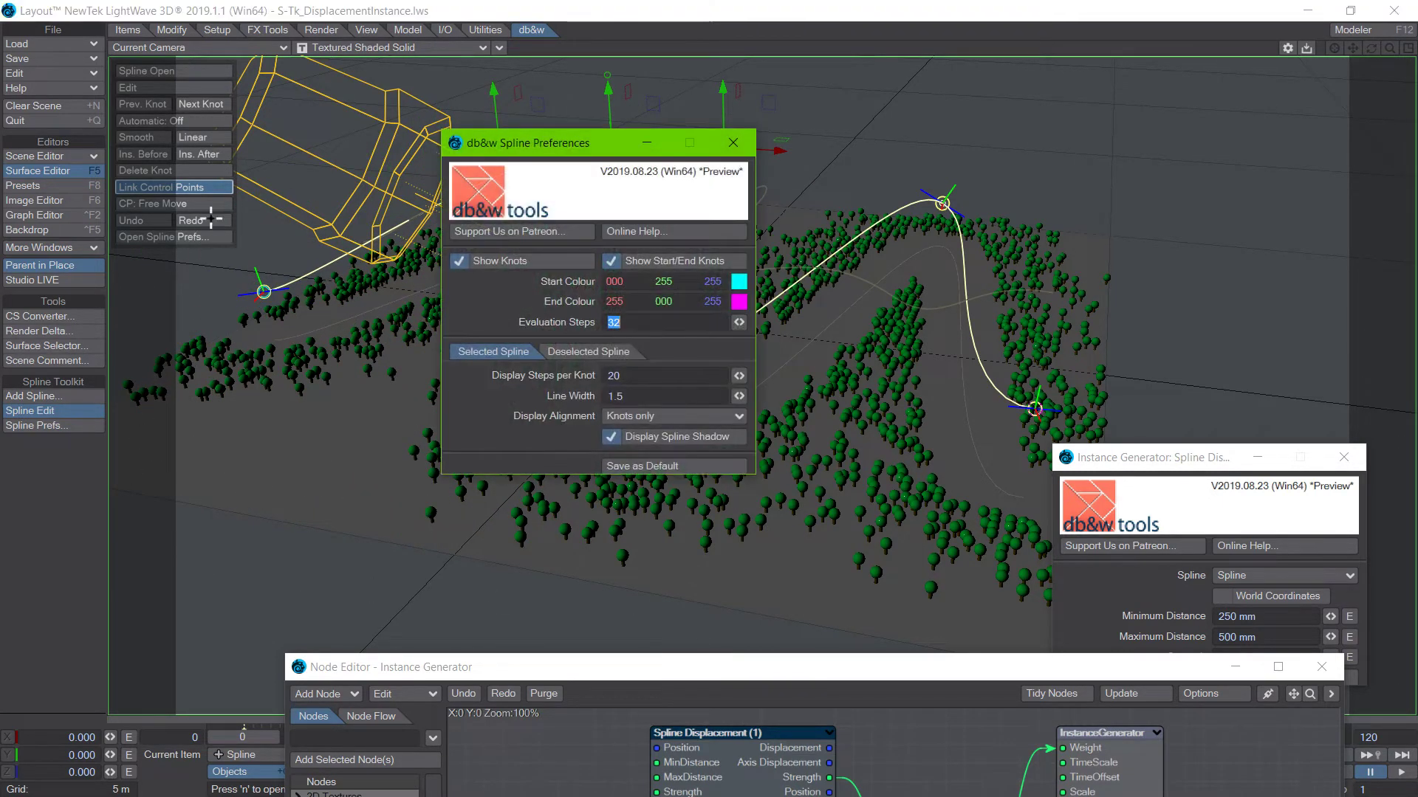
{"action": "left_click", "coordinate": [663, 440]}
{"action": "left_click", "coordinate": [734, 153]}
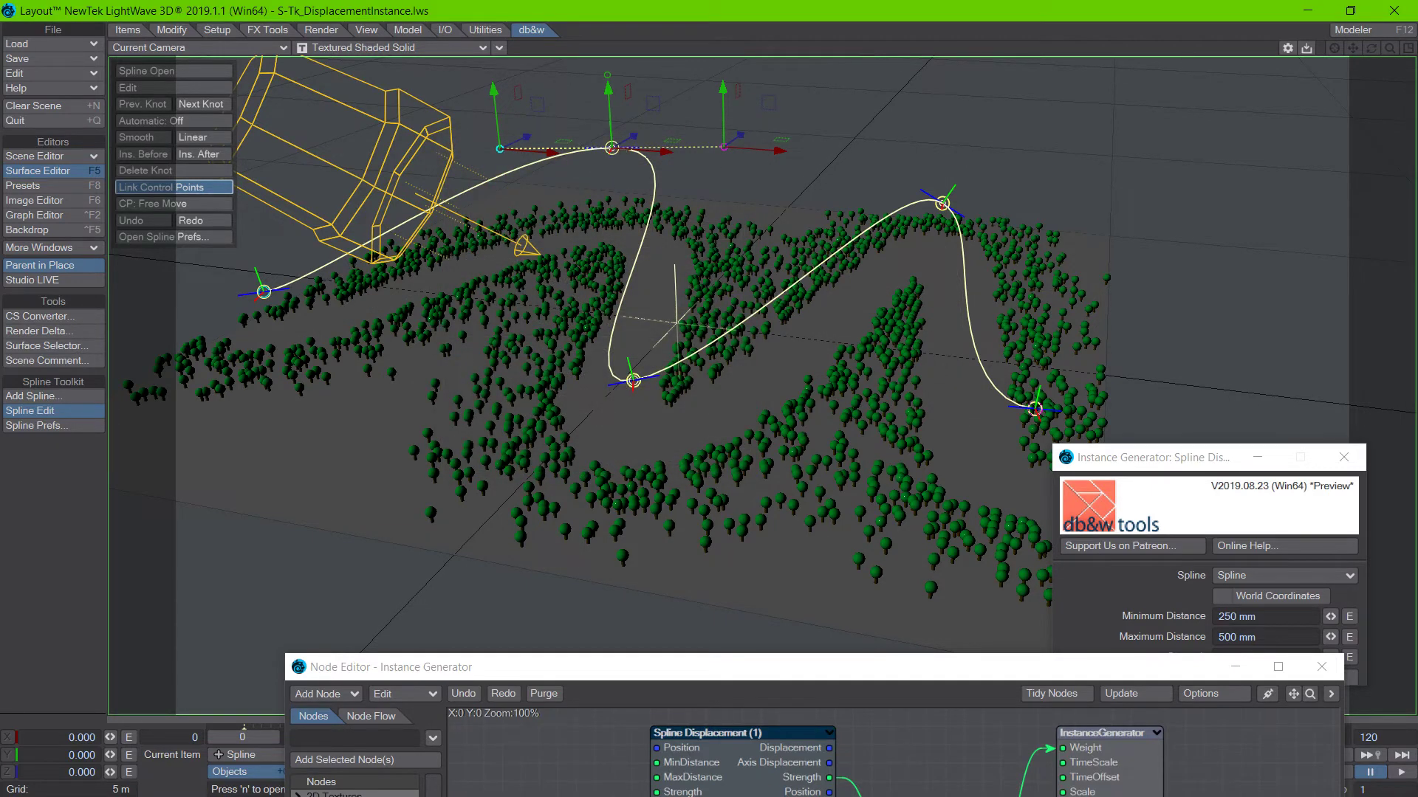
Nudge the spline's second knot slightly back towards the scene centre and raise the node editor to show the Subtract network.
{"action": "left_click_drag", "start_coordinate": [612, 148], "coordinate": [655, 132]}
{"action": "left_click_drag", "start_coordinate": [593, 667], "coordinate": [519, 505]}
{"action": "left_click_drag", "start_coordinate": [634, 517], "coordinate": [727, 508]}
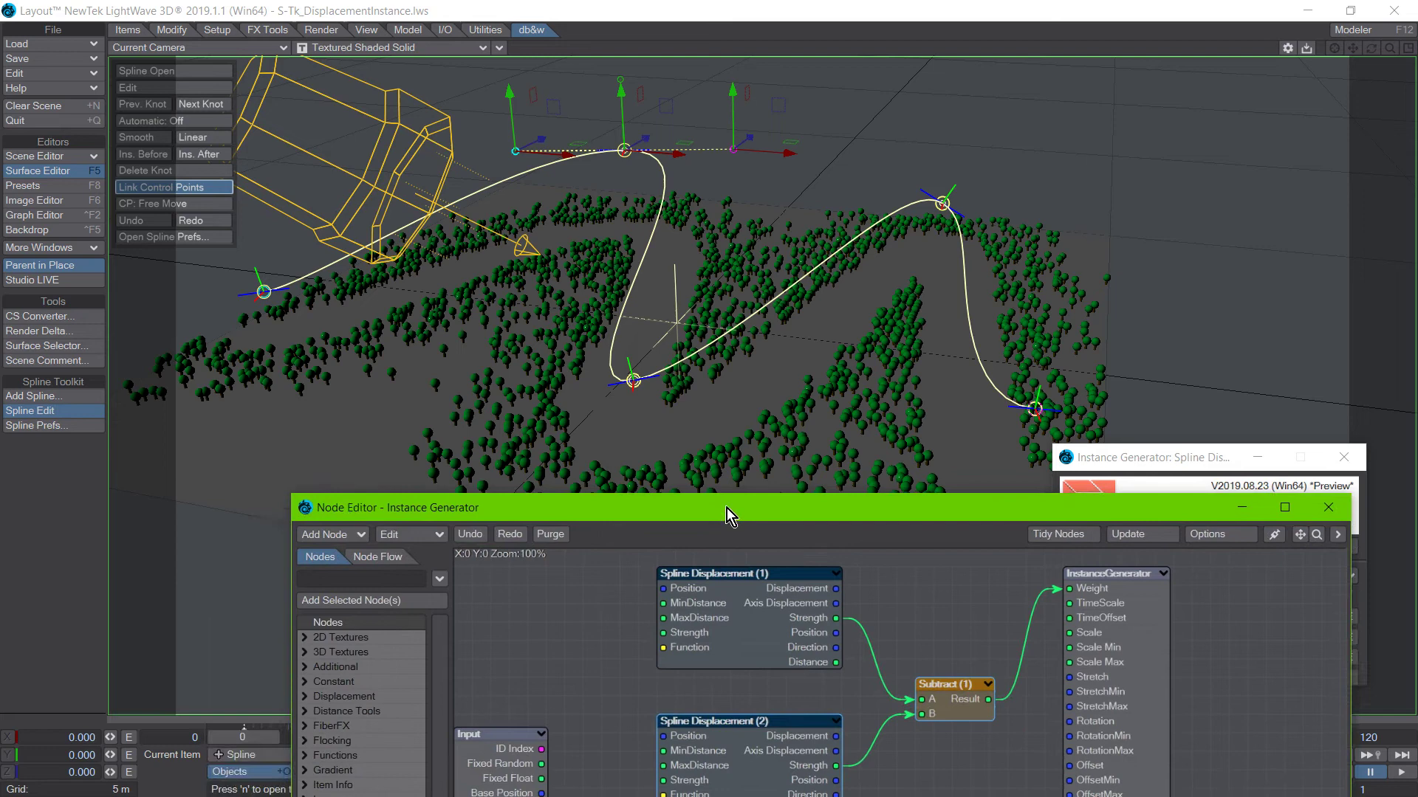
{"action": "left_click", "coordinate": [54, 550]}
{"action": "key", "text": "t"}
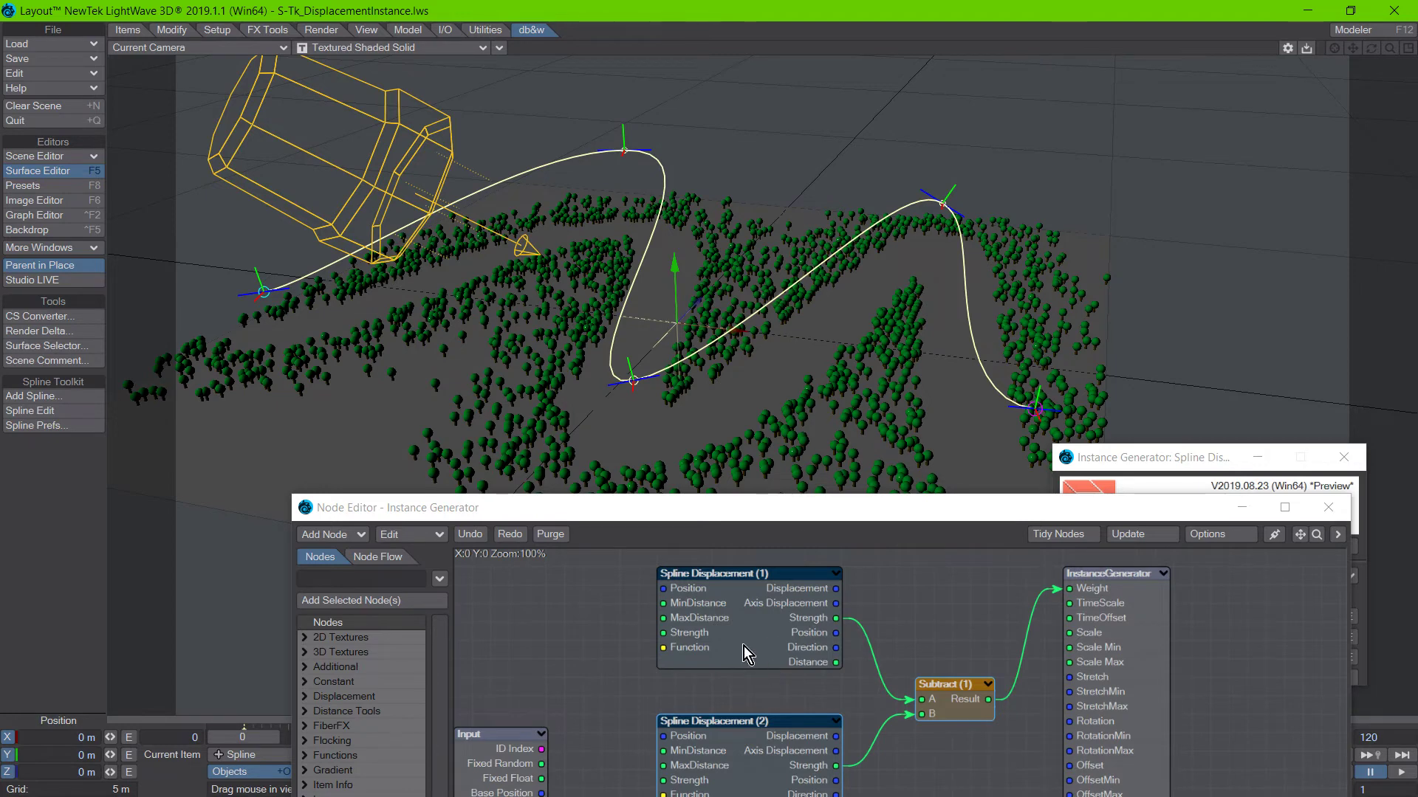
Show the settings of Spline Displacement (1) inside the node editor and place the editor clear of the trees.
{"action": "left_click_drag", "start_coordinate": [716, 513], "coordinate": [551, 435]}
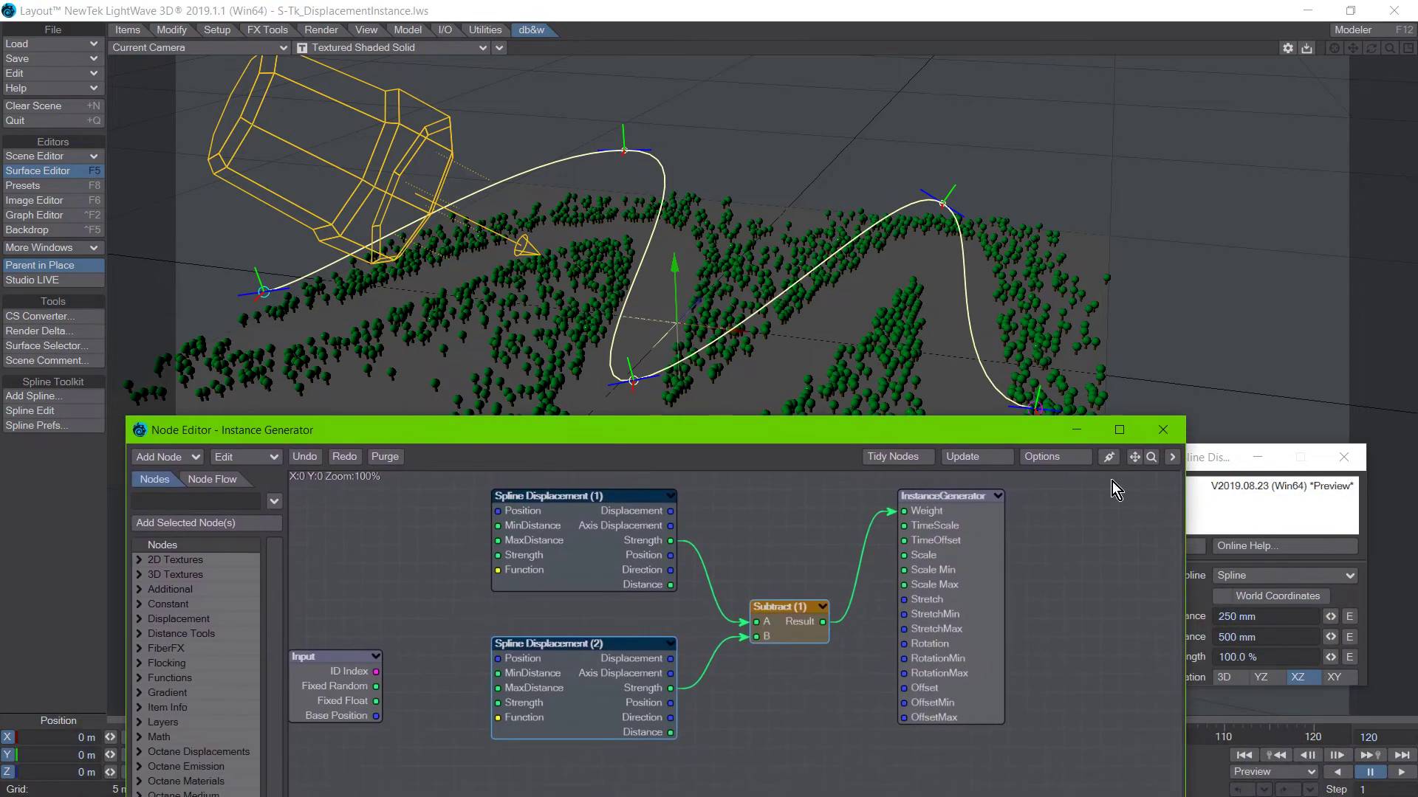
{"action": "left_click", "coordinate": [1173, 457]}
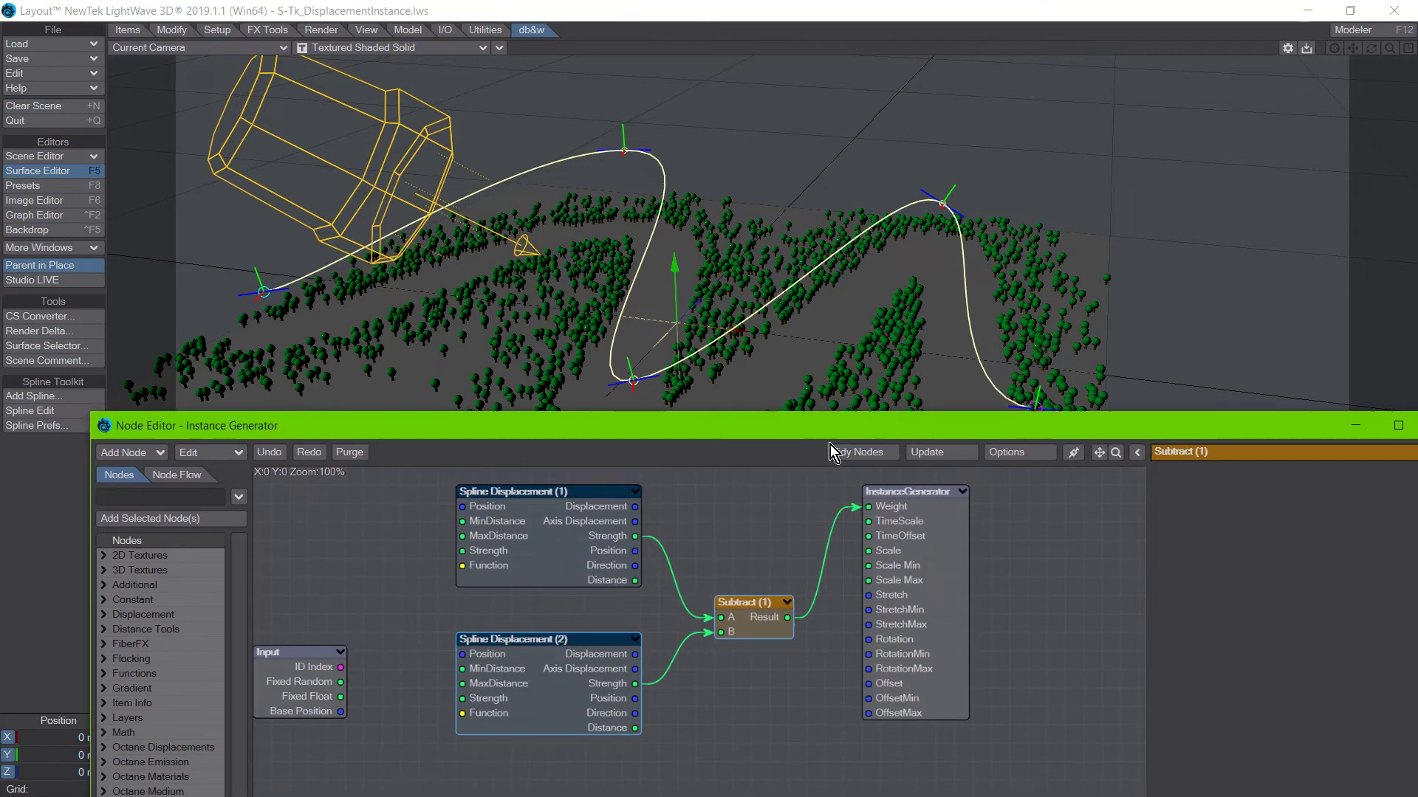
{"action": "left_click", "coordinate": [574, 557]}
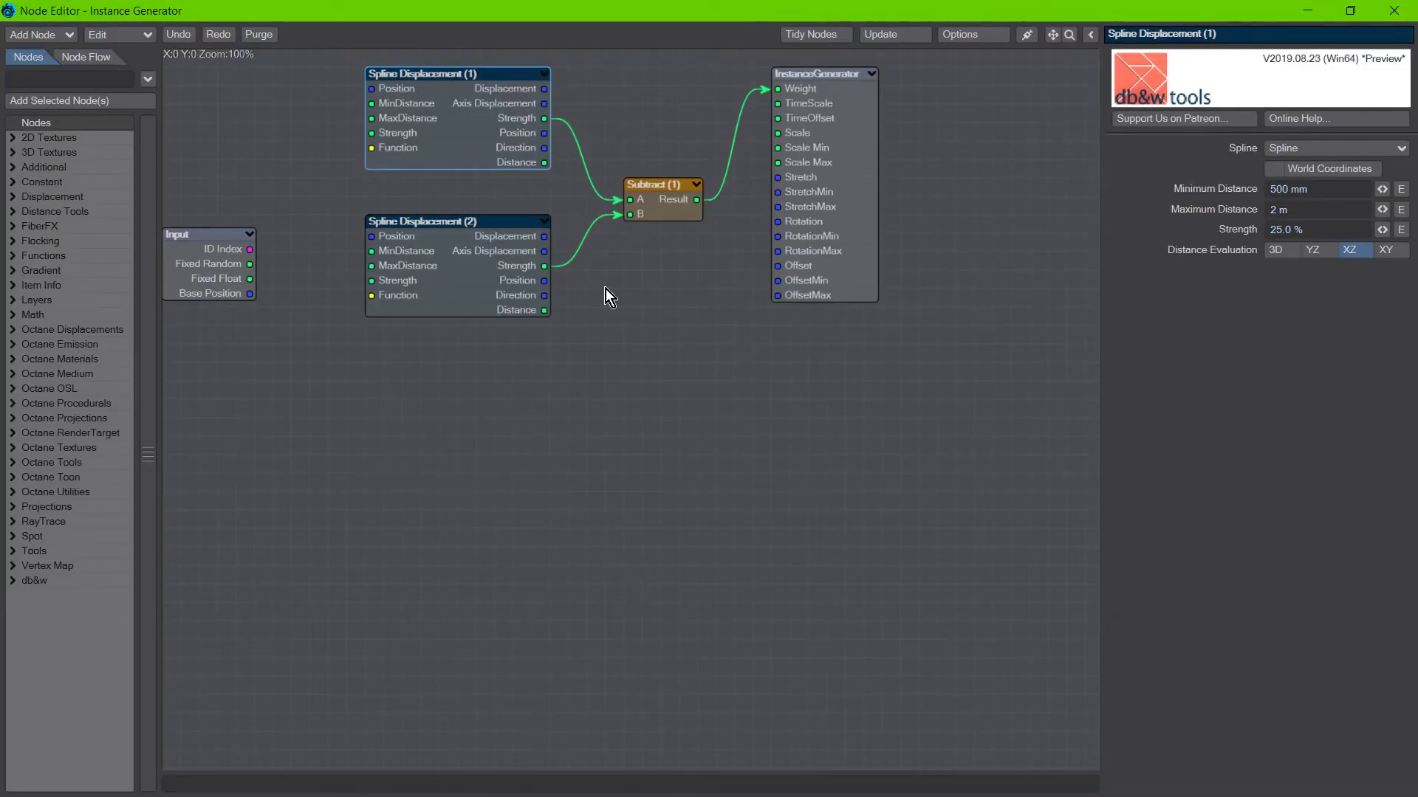
{"action": "double_click", "coordinate": [485, 20]}
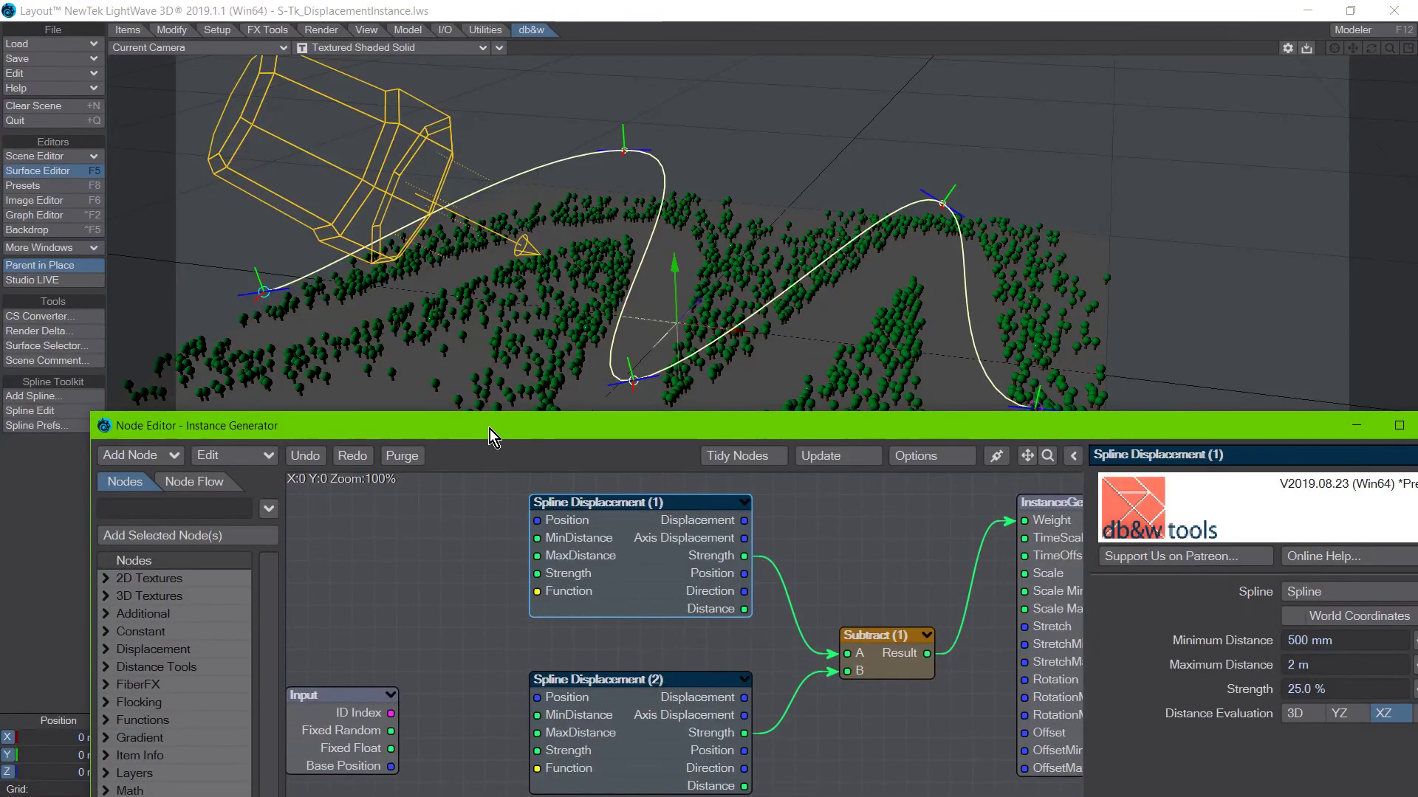
{"action": "left_click_drag", "start_coordinate": [489, 428], "coordinate": [462, 447]}
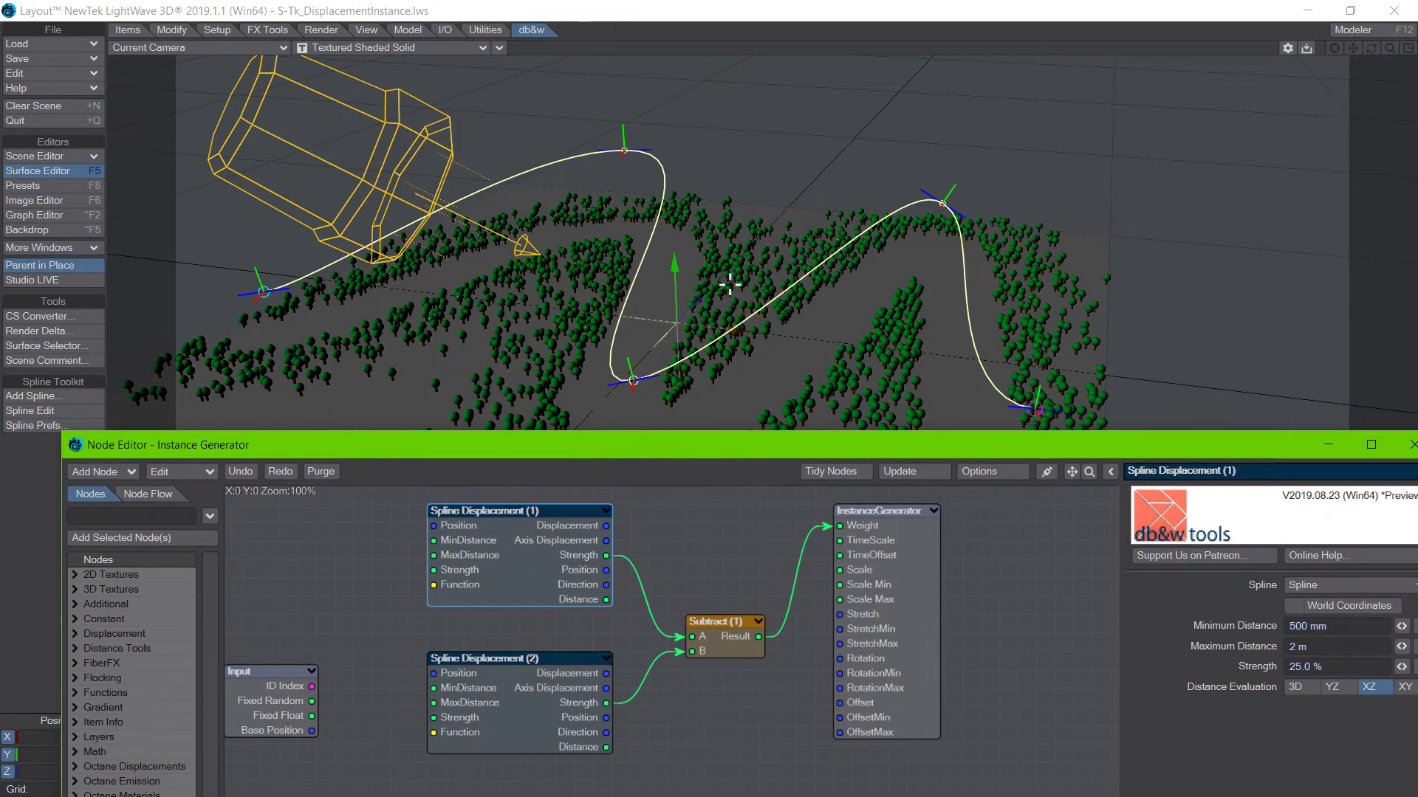
{"action": "double_click", "coordinate": [513, 450]}
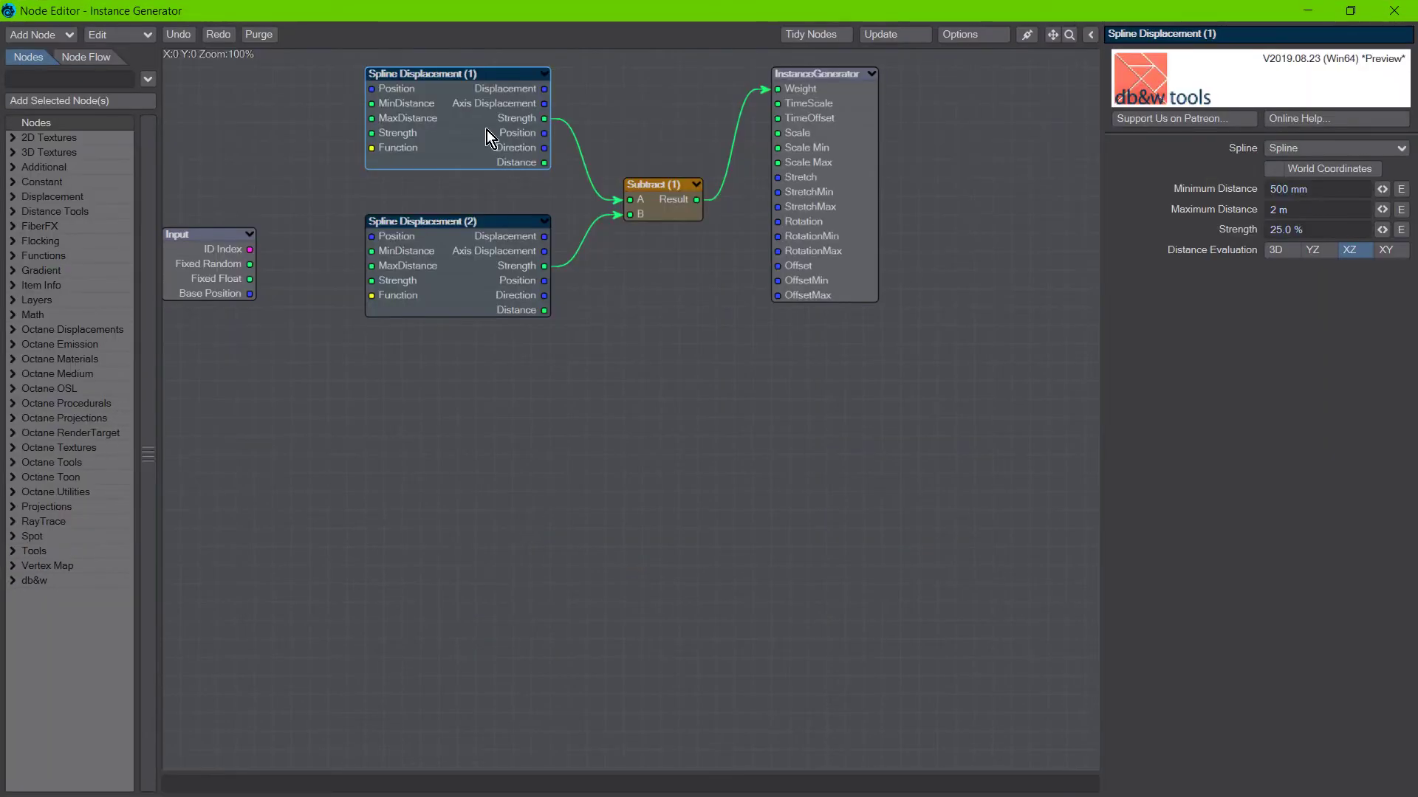
{"action": "double_click", "coordinate": [400, 22]}
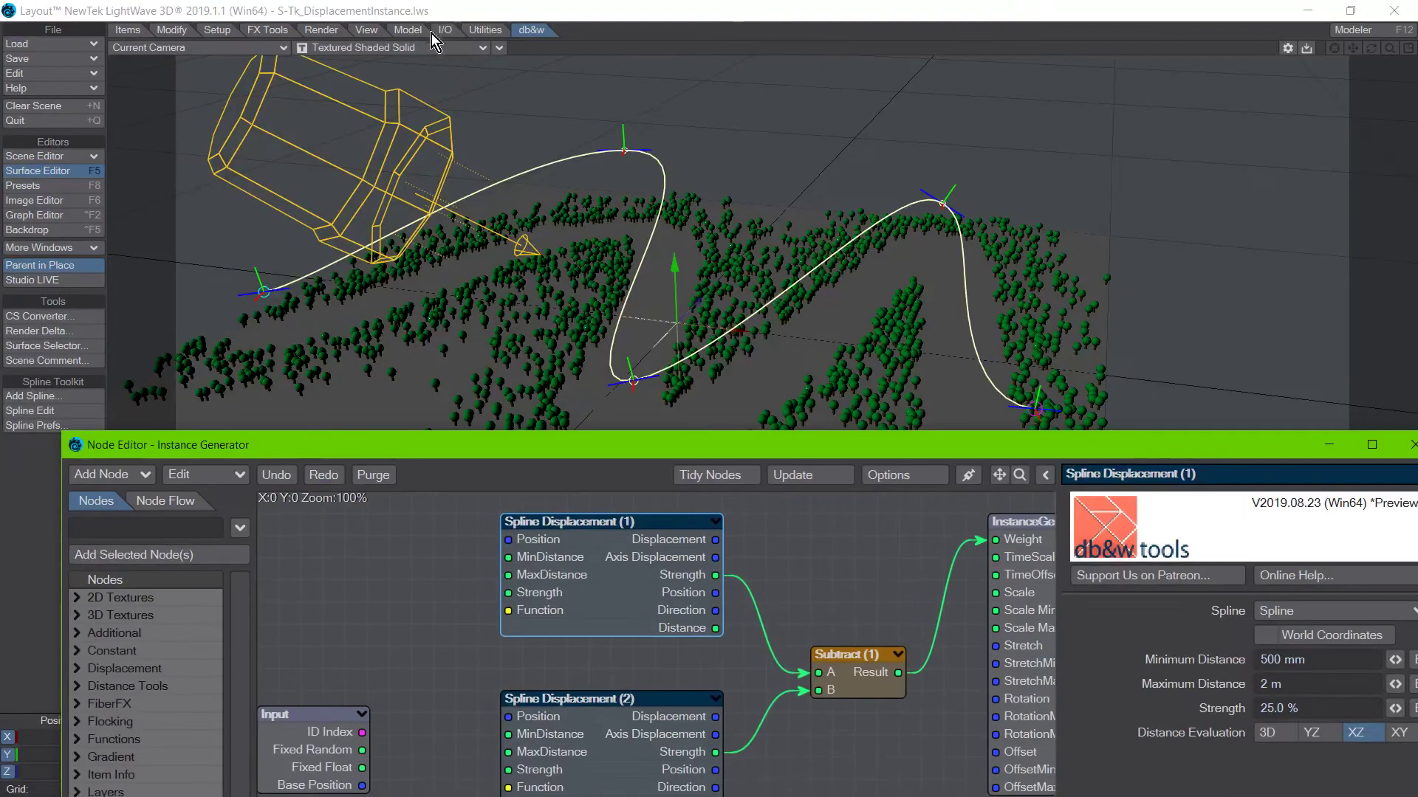
{"action": "left_click_drag", "start_coordinate": [530, 445], "coordinate": [535, 643]}
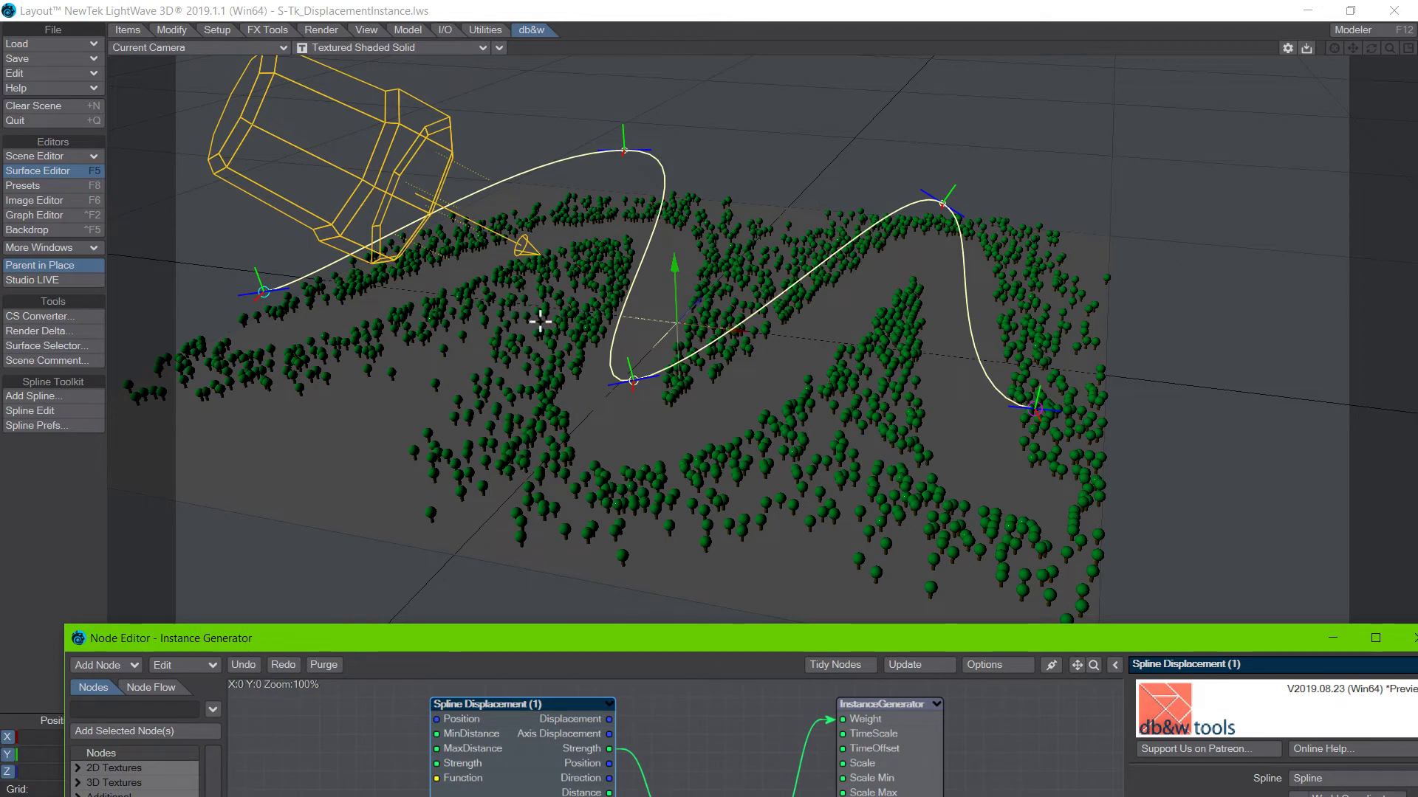
Activate Spline Edit again and move the spline's fourth knot slightly.
{"action": "left_click", "coordinate": [52, 410]}
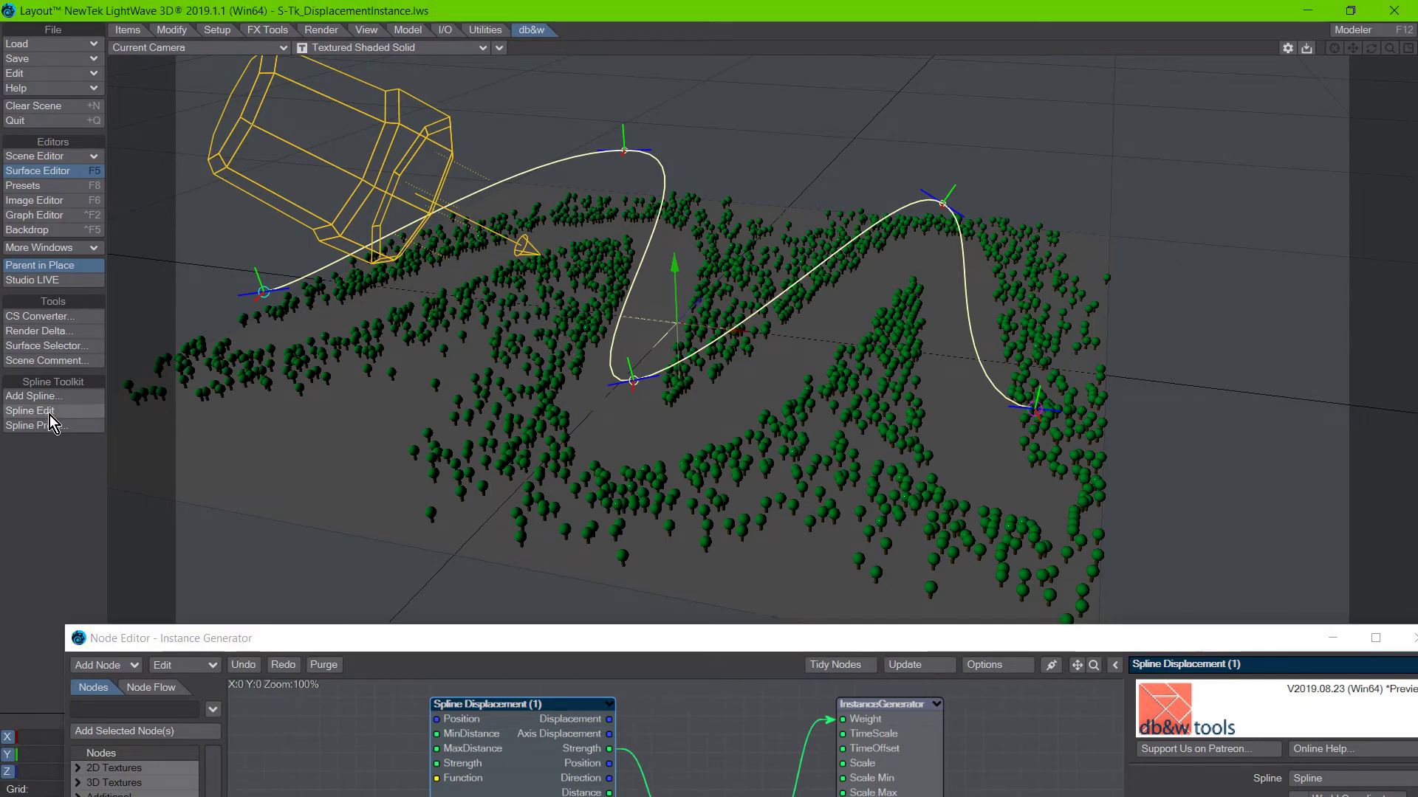
{"action": "left_click", "coordinate": [945, 203]}
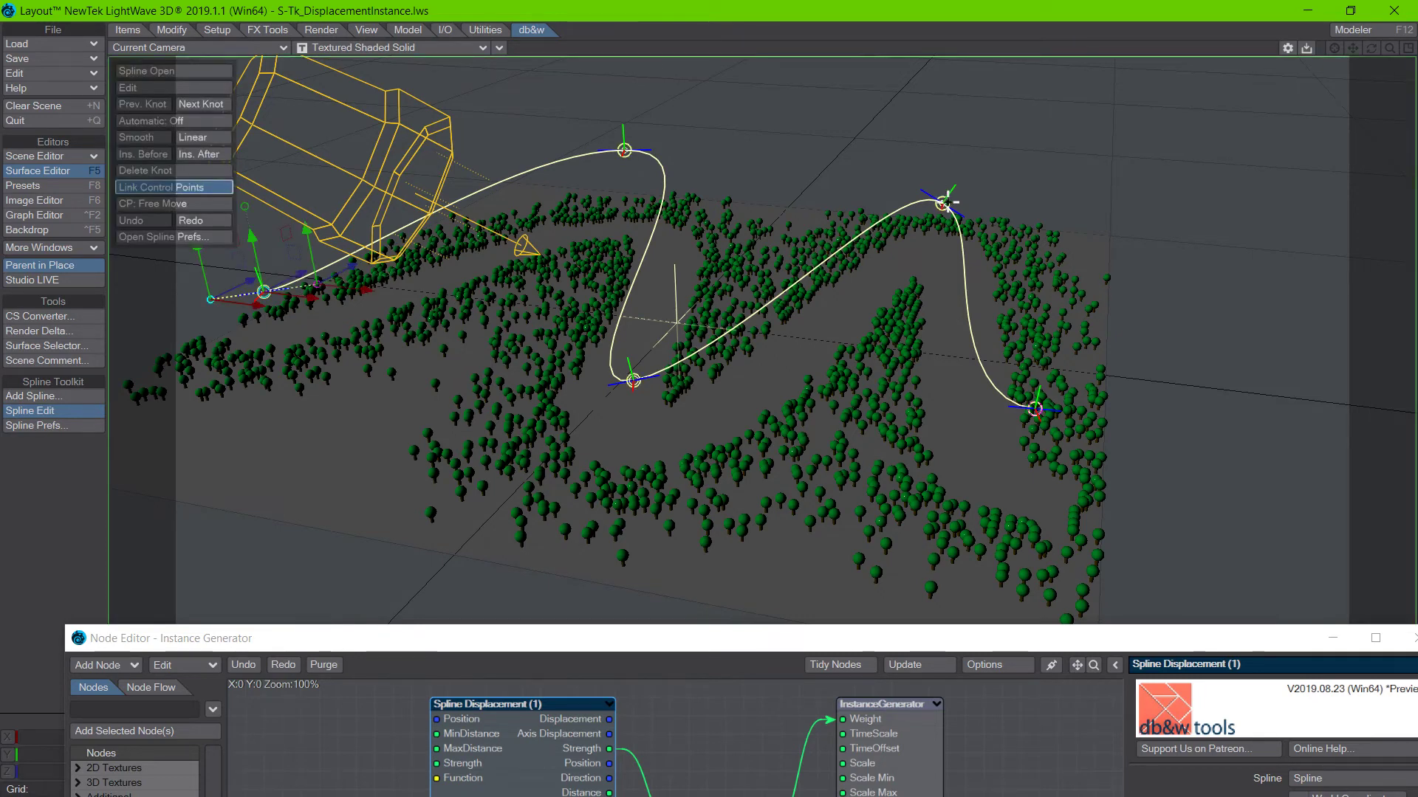
{"action": "left_click", "coordinate": [943, 202]}
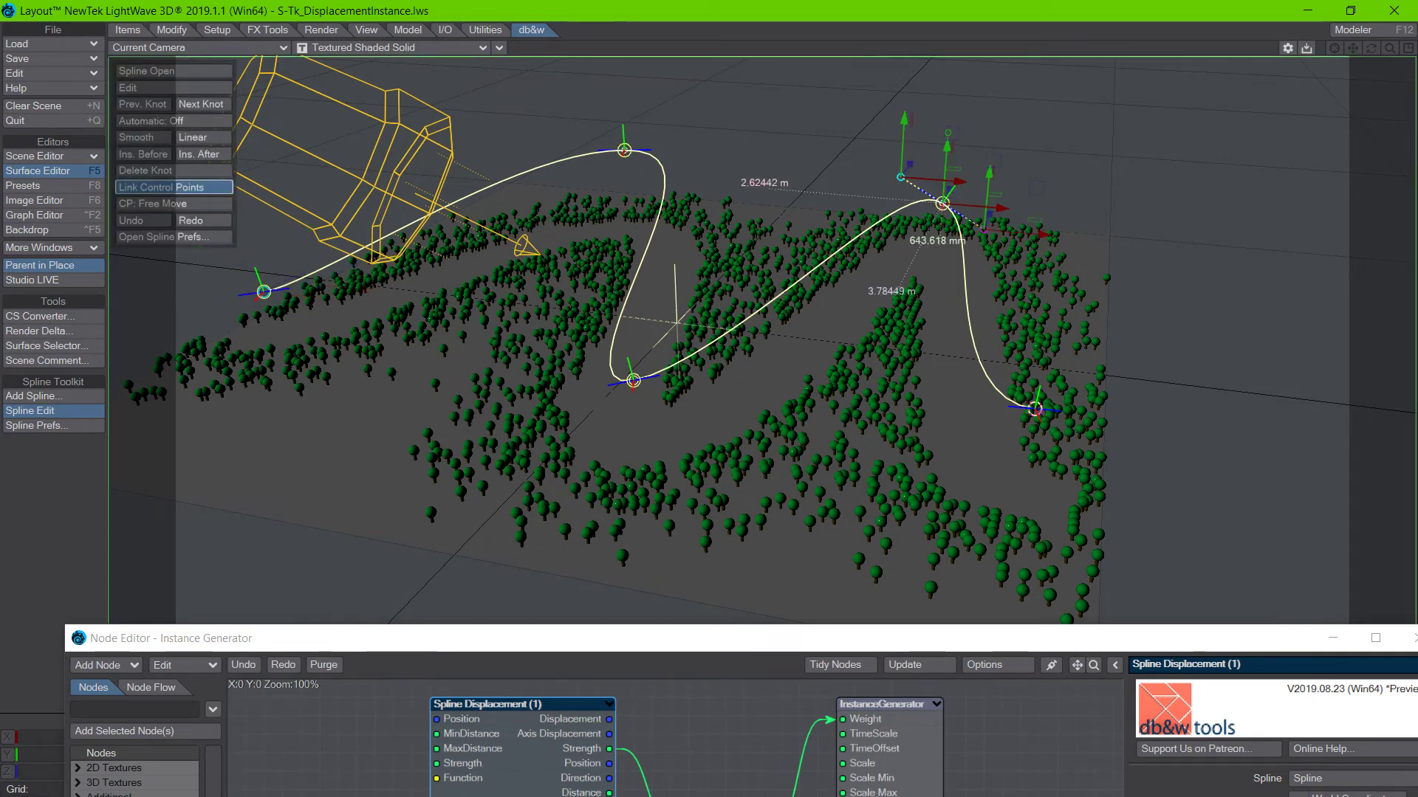
{"action": "mouse_move", "coordinate": [950, 203]}
{"action": "left_mouse_down"}
{"action": "mouse_move", "coordinate": [985, 175]}
{"action": "mouse_move", "coordinate": [1066, 216]}
{"action": "mouse_move", "coordinate": [930, 290]}
{"action": "mouse_move", "coordinate": [919, 355]}
{"action": "mouse_move", "coordinate": [878, 384]}
{"action": "mouse_move", "coordinate": [949, 189]}
{"action": "mouse_move", "coordinate": [926, 248]}
{"action": "mouse_move", "coordinate": [883, 299]}
{"action": "mouse_move", "coordinate": [878, 328]}
{"action": "mouse_move", "coordinate": [947, 195]}
{"action": "left_mouse_up"}
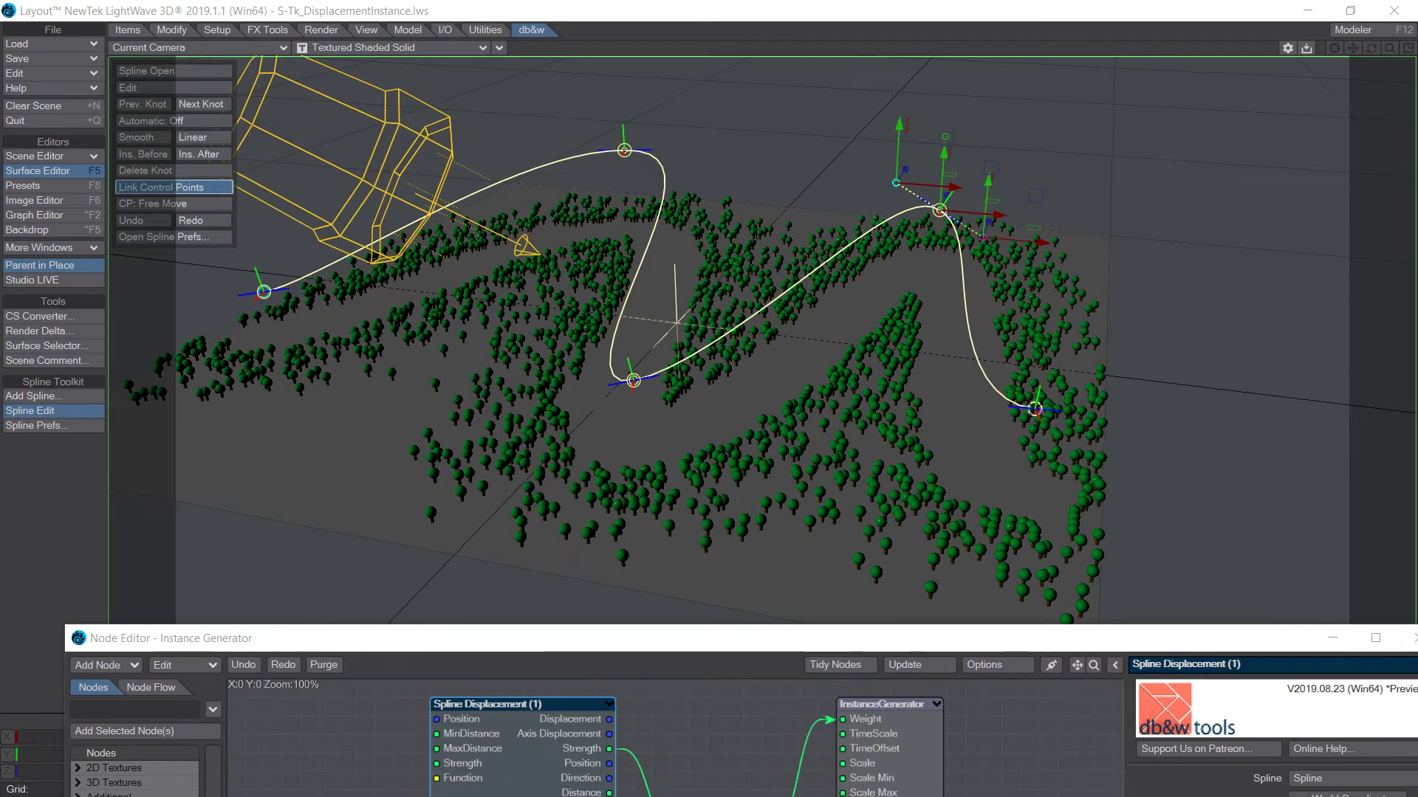
Try a Strength of -12.5 % on Spline Displacement (1) and set it back to 25 %.
{"action": "left_click_drag", "start_coordinate": [715, 626], "coordinate": [663, 451]}
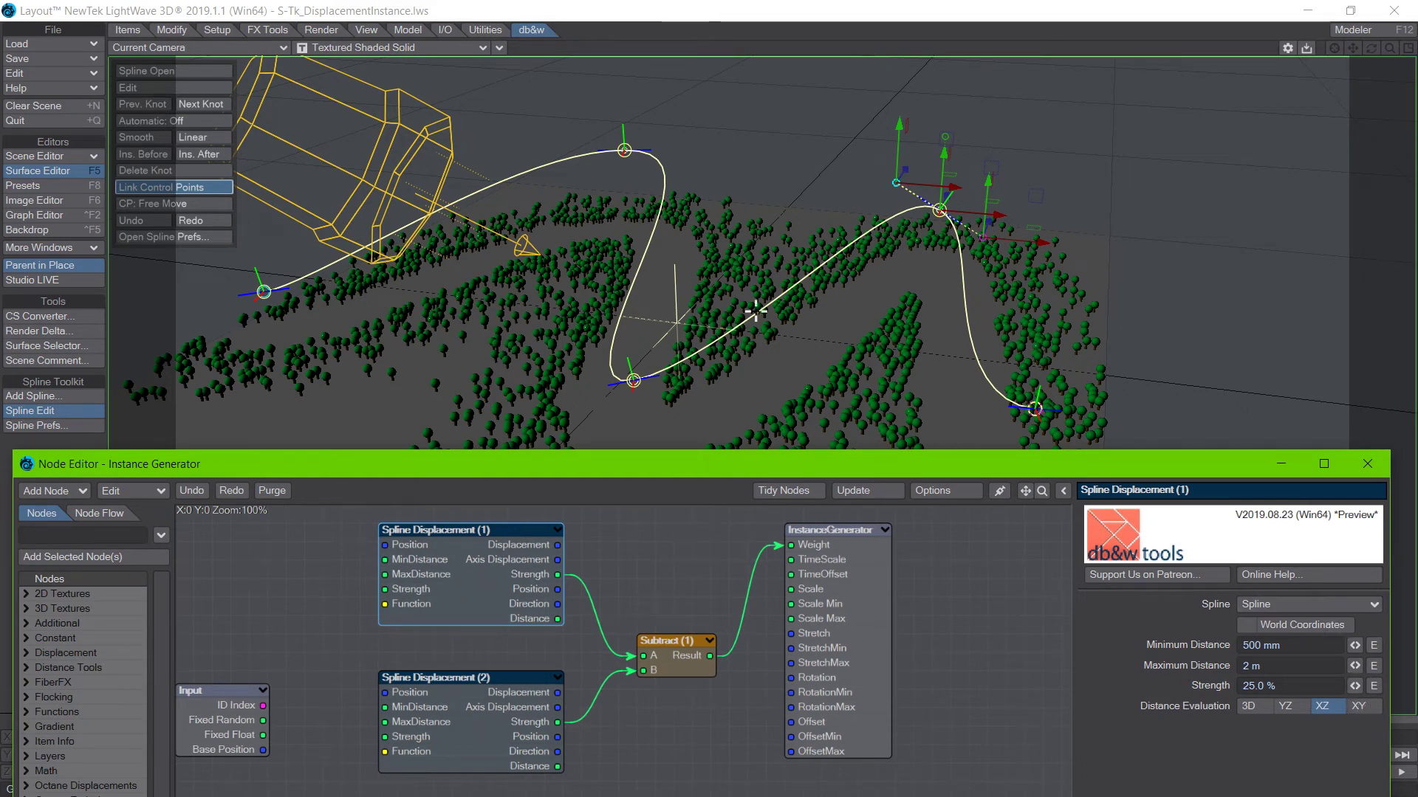
{"action": "left_click_drag", "start_coordinate": [1356, 685], "coordinate": [457, 698]}
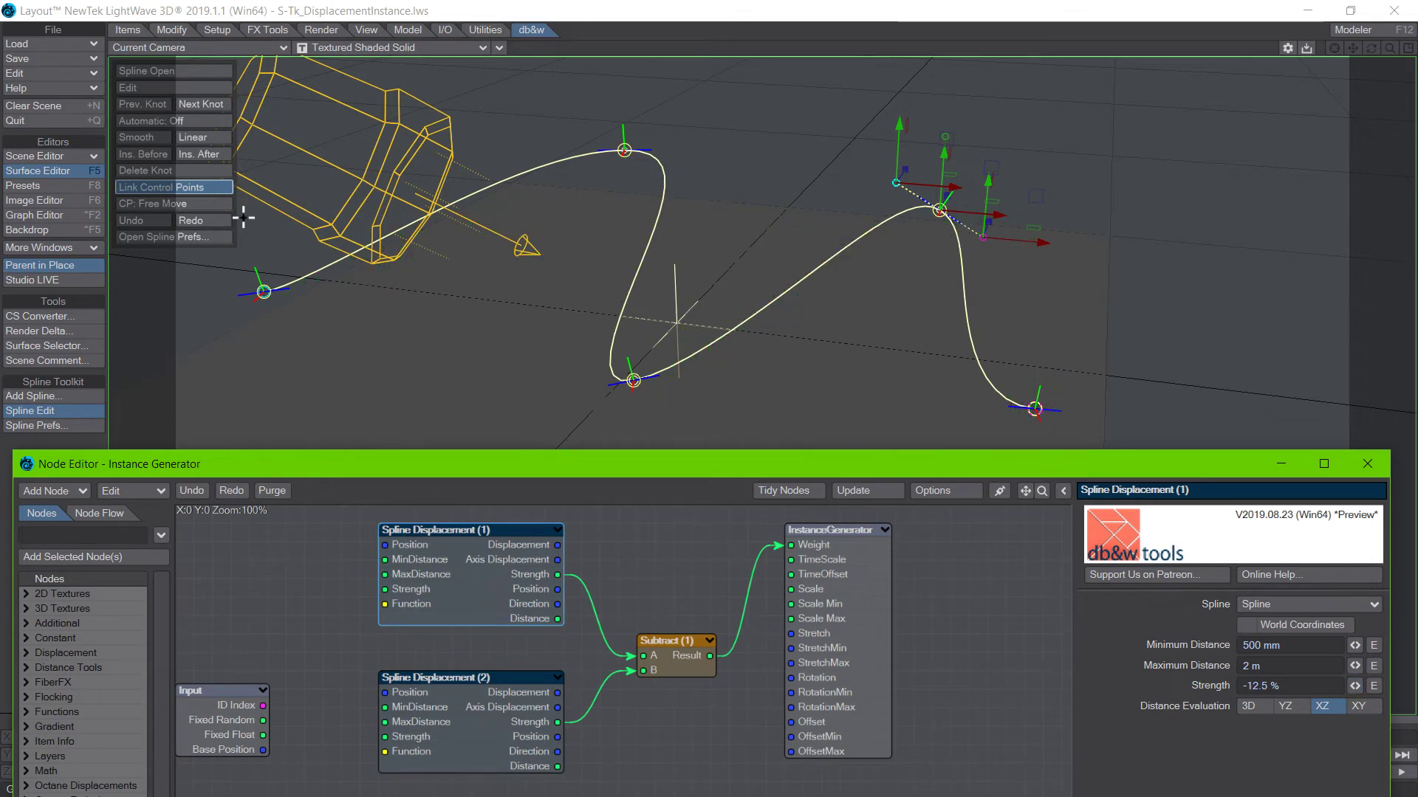
{"action": "left_click_drag", "start_coordinate": [1356, 686], "coordinate": [1360, 686]}
{"action": "left_click", "coordinate": [1283, 684]}
{"action": "double_click", "coordinate": [1282, 684]}
{"action": "type", "text": "25"}
{"action": "key", "text": "Return"}
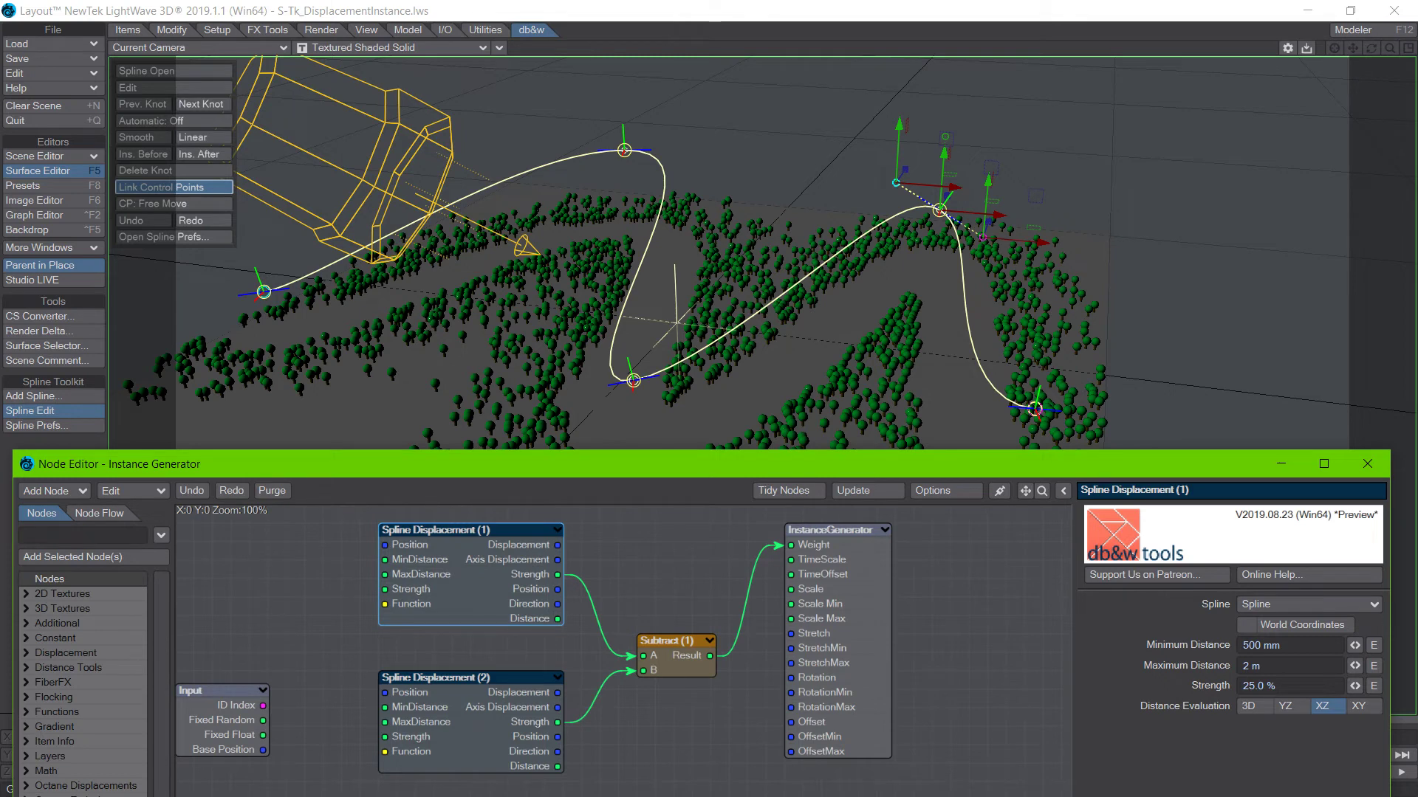
Switch to the browser's db&w wiki page on Spline Displacement and examine its controls, inputs and outputs.
{"action": "left_click_drag", "start_coordinate": [365, 468], "coordinate": [443, 566]}
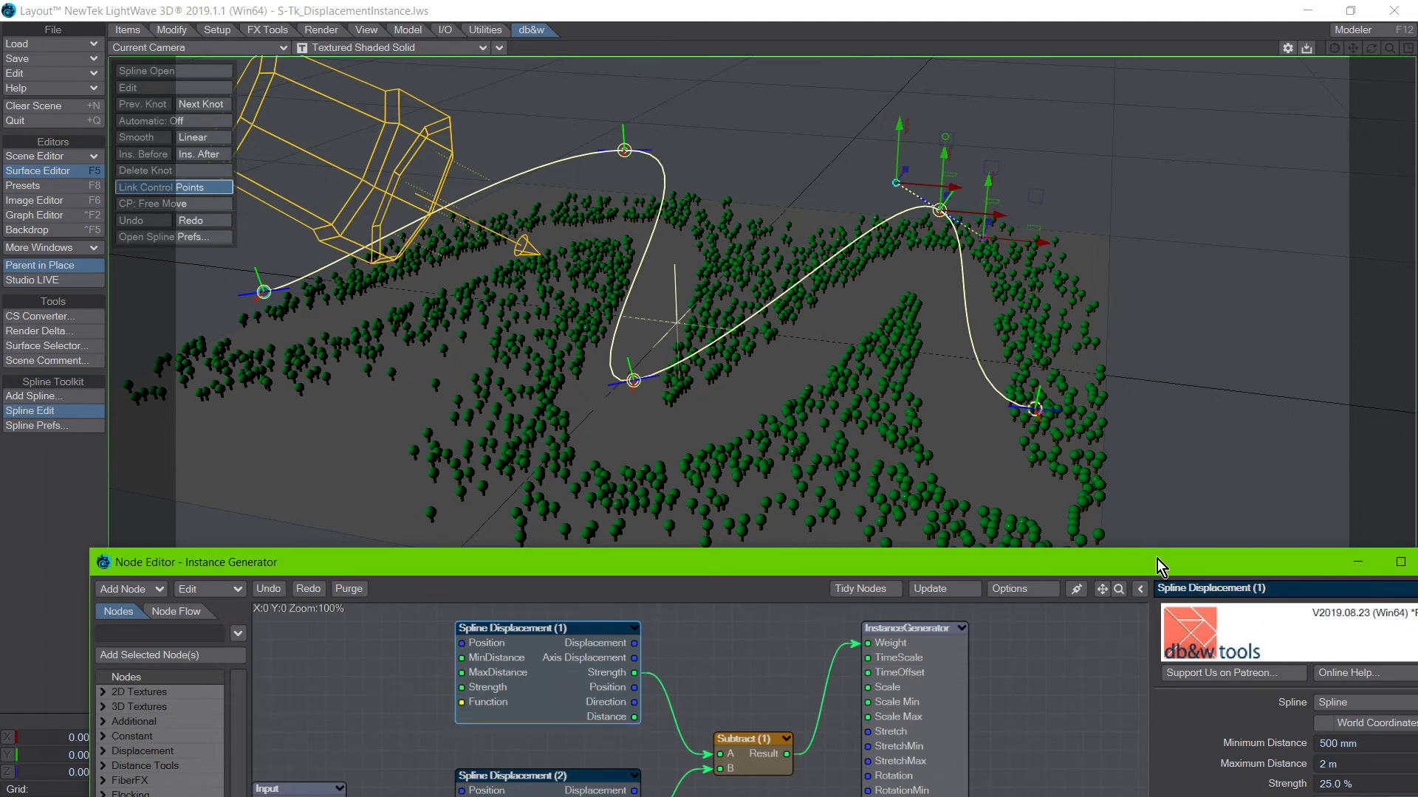
{"action": "left_click_drag", "start_coordinate": [1157, 561], "coordinate": [1049, 494]}
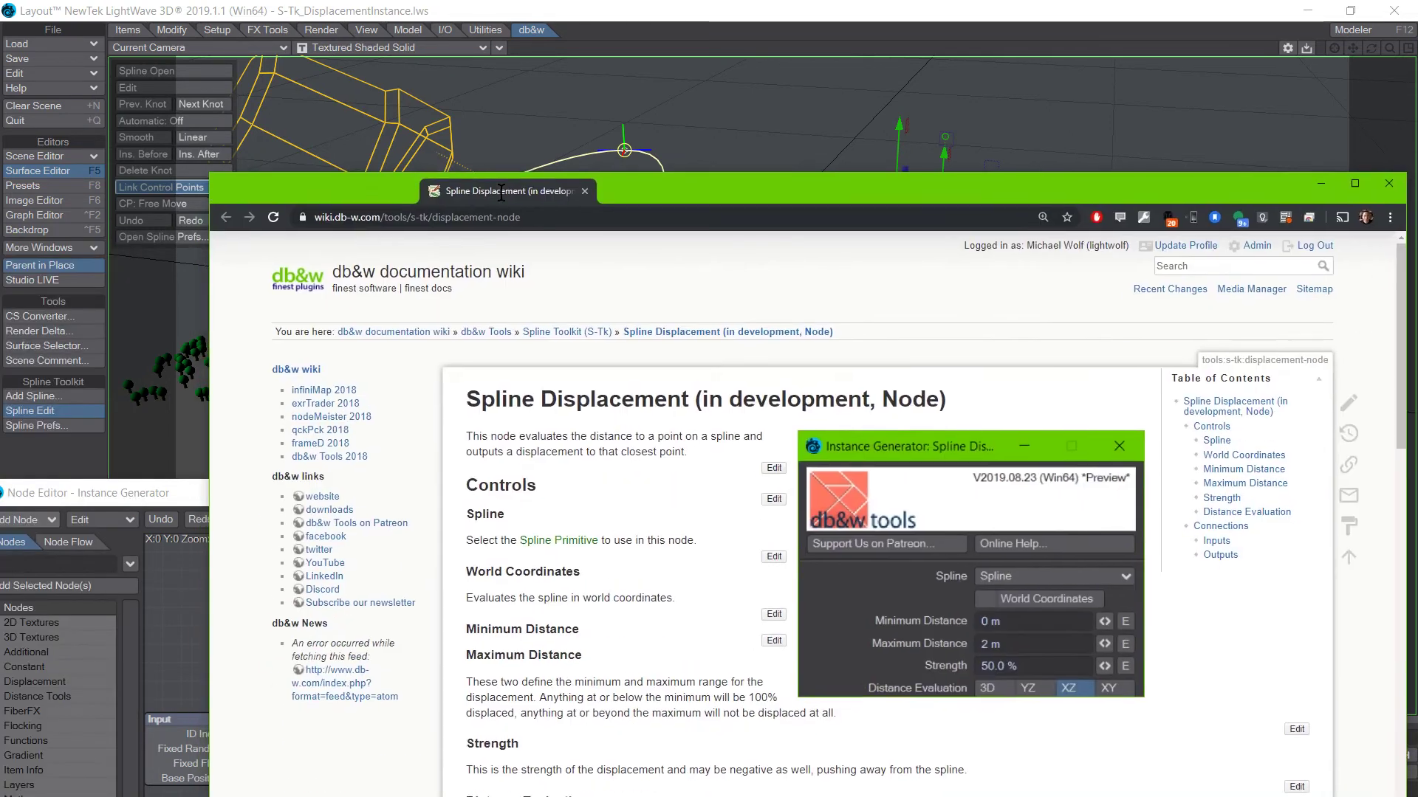
{"action": "left_click_drag", "start_coordinate": [501, 192], "coordinate": [499, 189]}
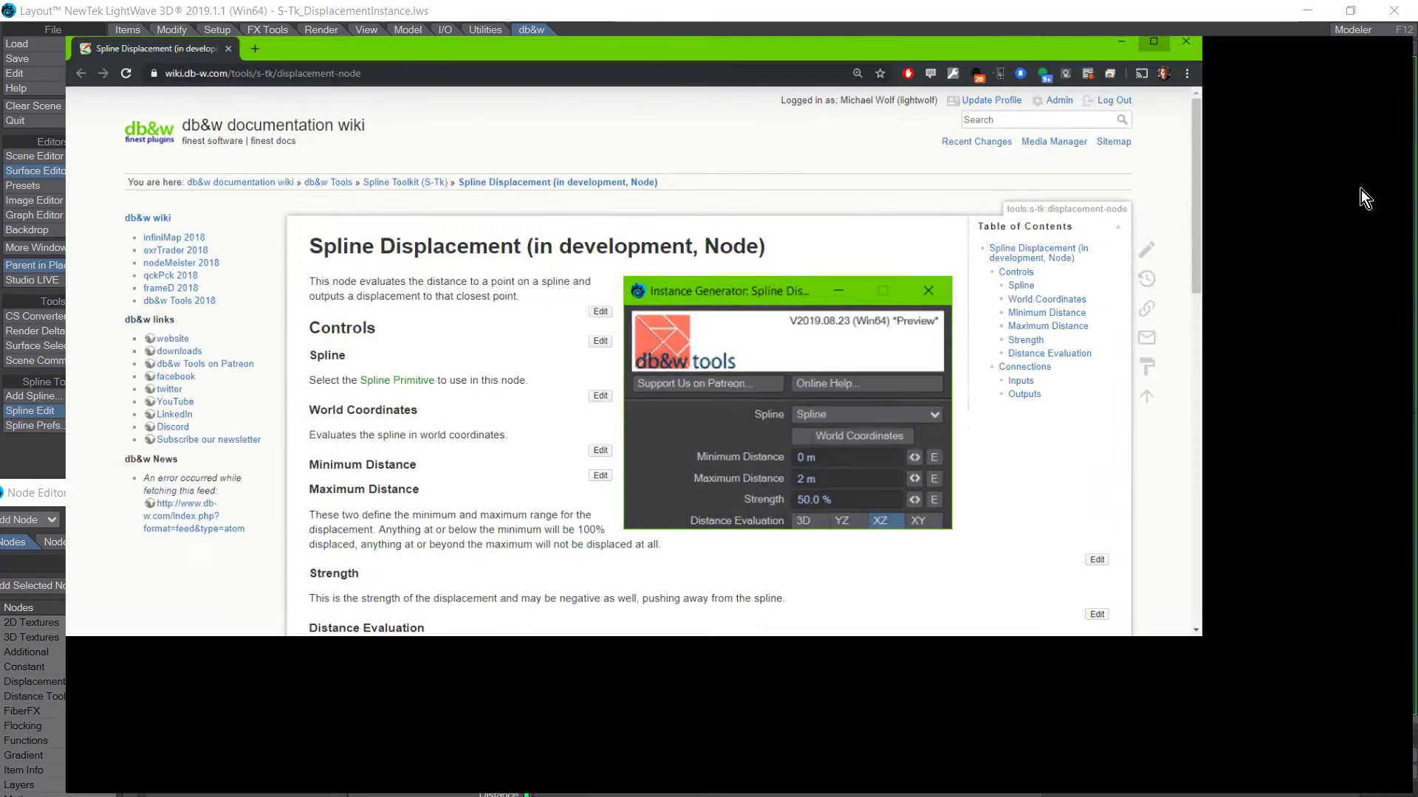
{"action": "left_click", "coordinate": [1357, 184]}
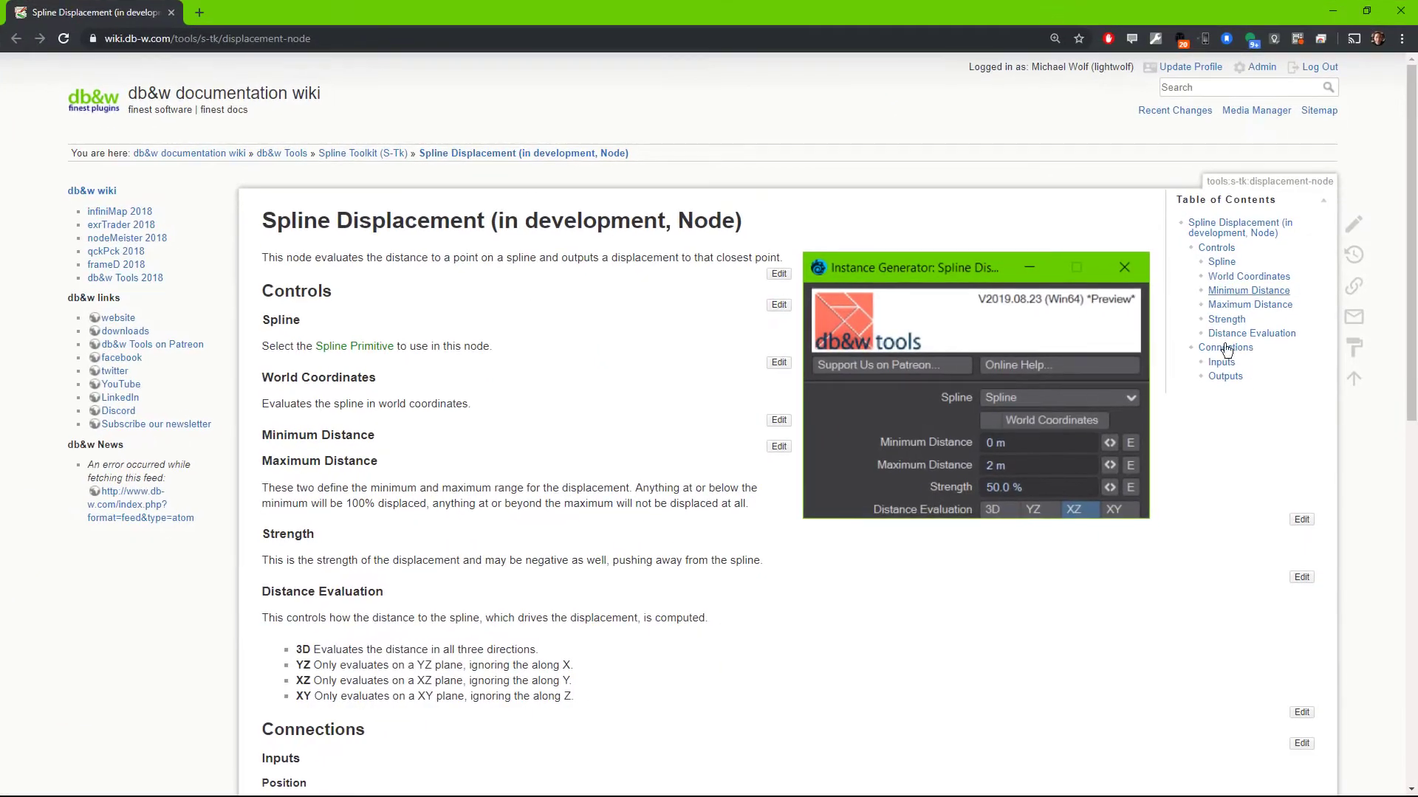
{"action": "scroll", "coordinate": [638, 304], "scroll_direction": "down", "scroll_amount": 9}
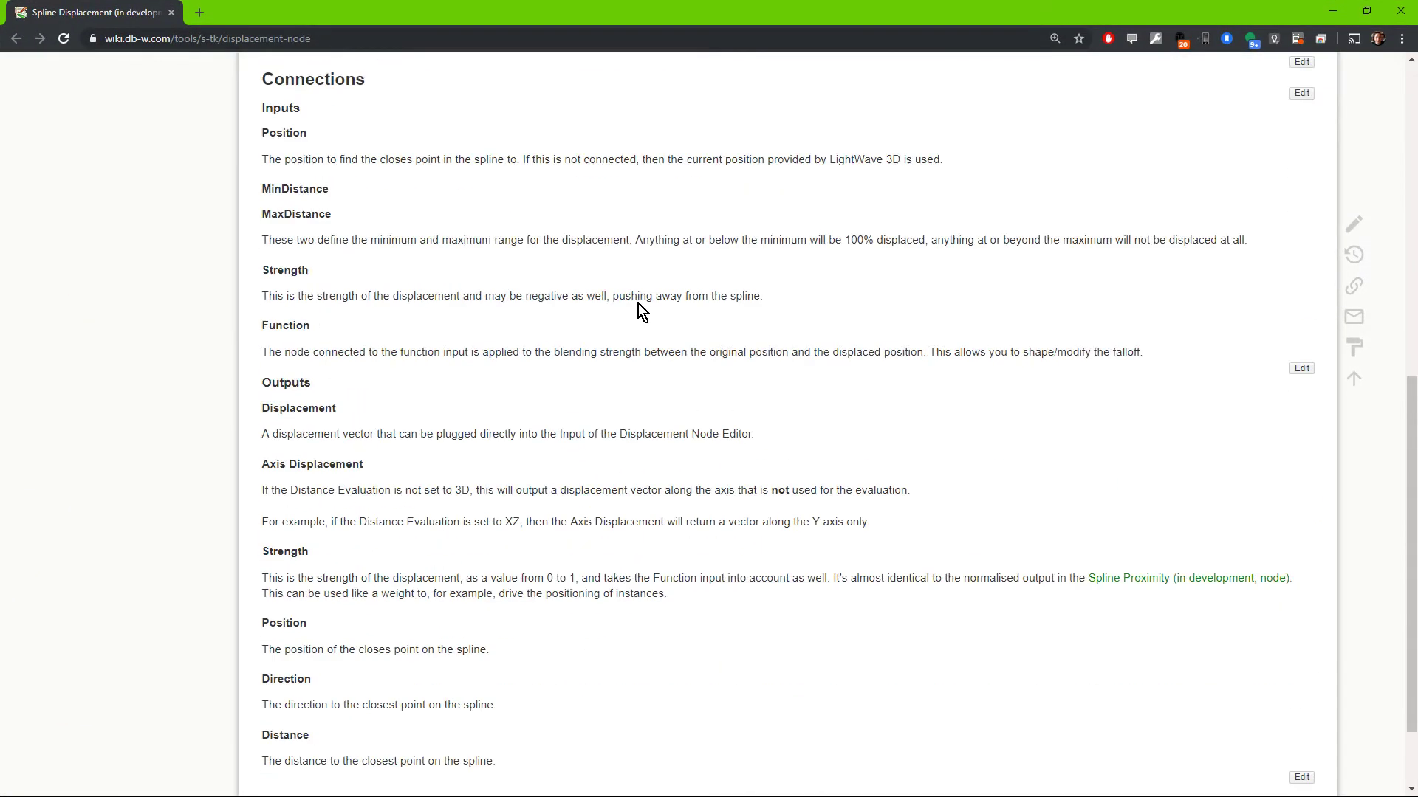
{"action": "scroll", "coordinate": [638, 303], "scroll_direction": "up", "scroll_amount": 9}
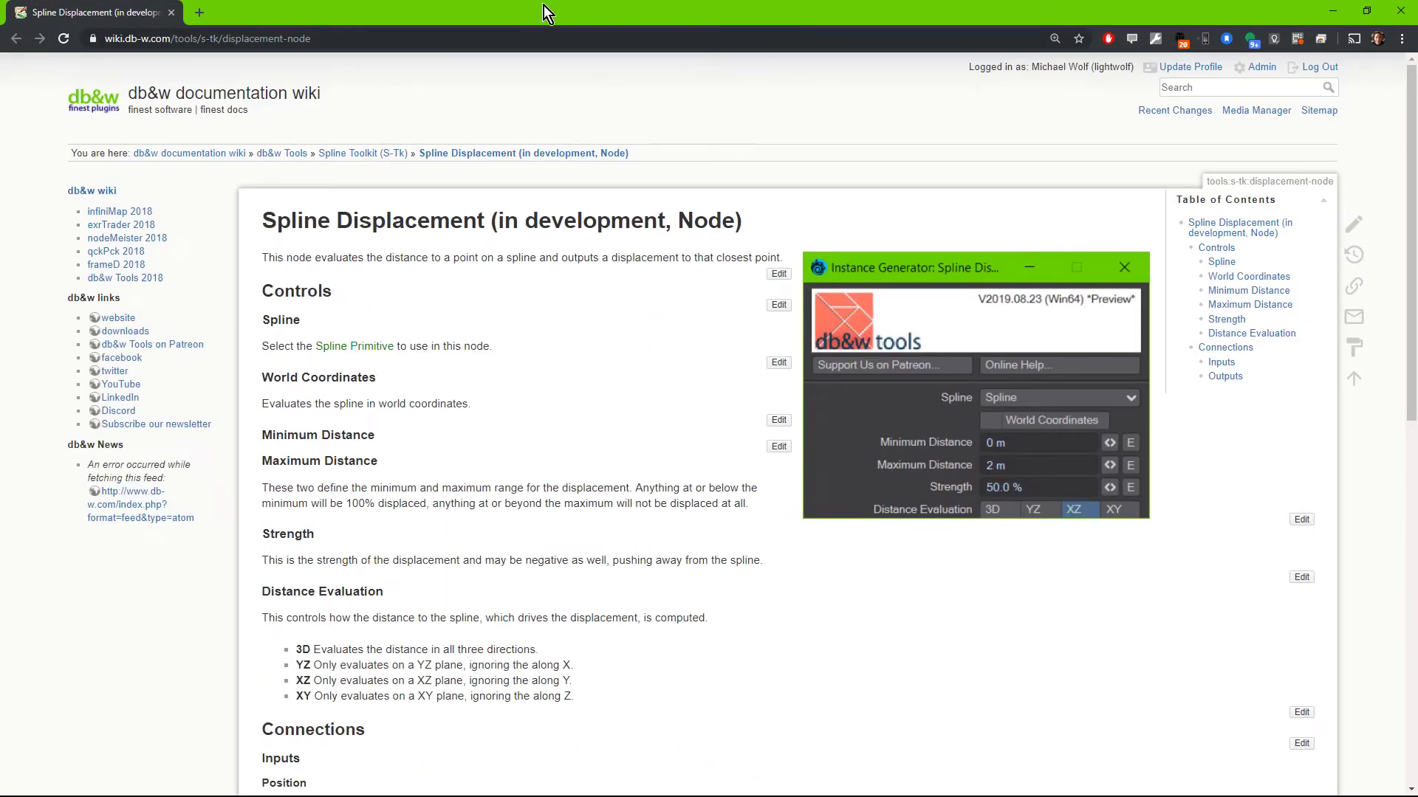
Open the wiki's Spline Proximity node page from the Spline Toolkit overview and examine its controls, nodal inputs and outputs.
{"action": "left_click", "coordinate": [361, 154]}
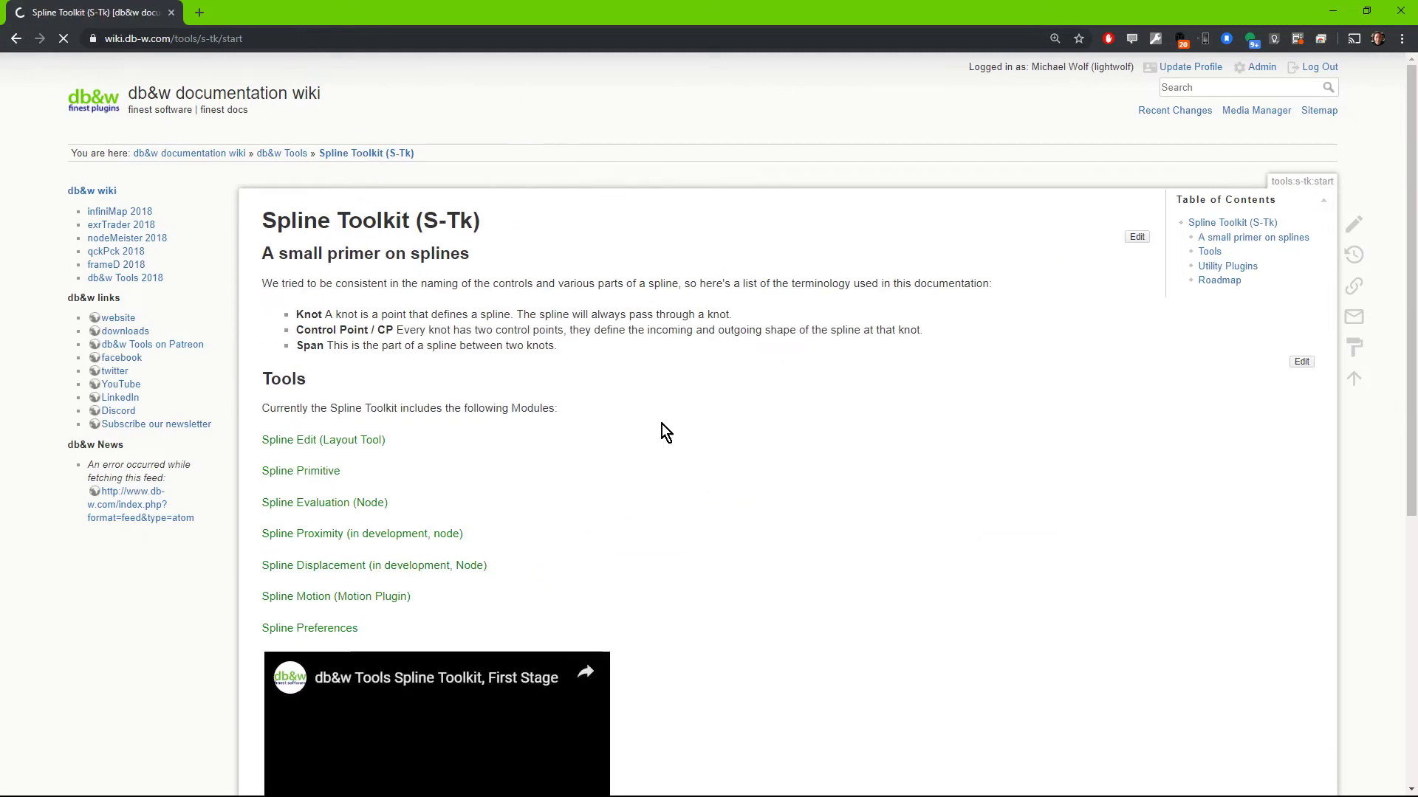
{"action": "left_click", "coordinate": [359, 534]}
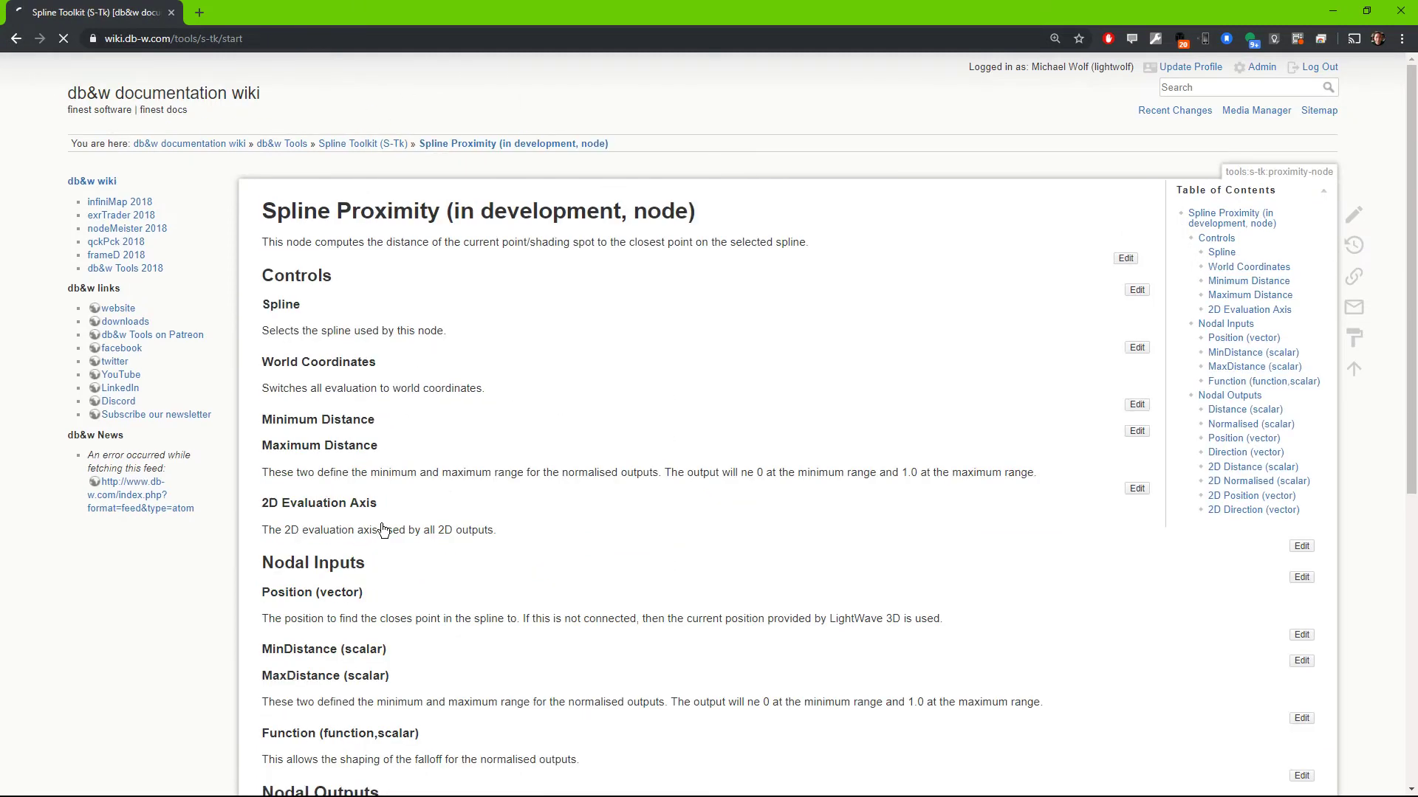
{"action": "scroll", "coordinate": [670, 291], "scroll_direction": "down", "scroll_amount": 7}
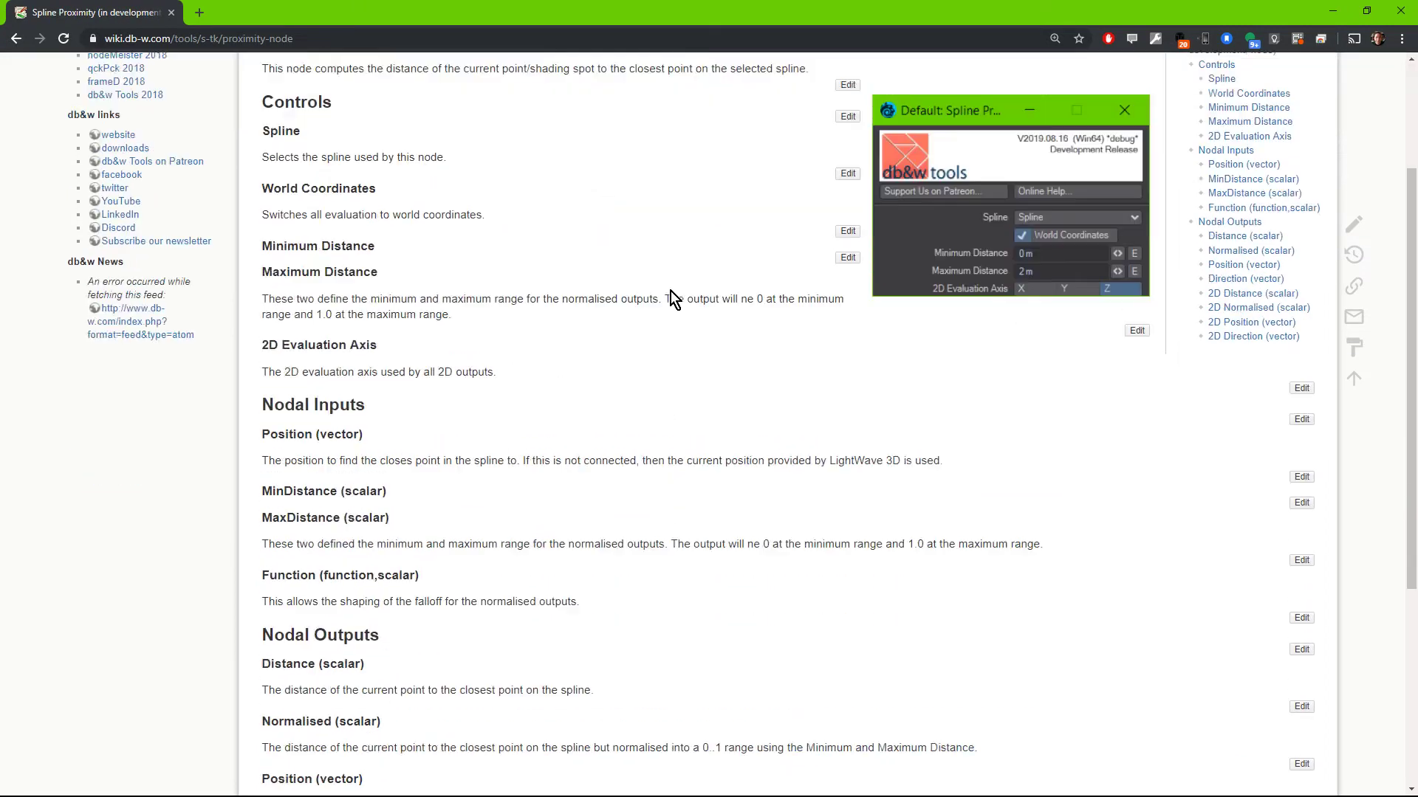
{"action": "scroll", "coordinate": [671, 291], "scroll_direction": "up", "scroll_amount": 7}
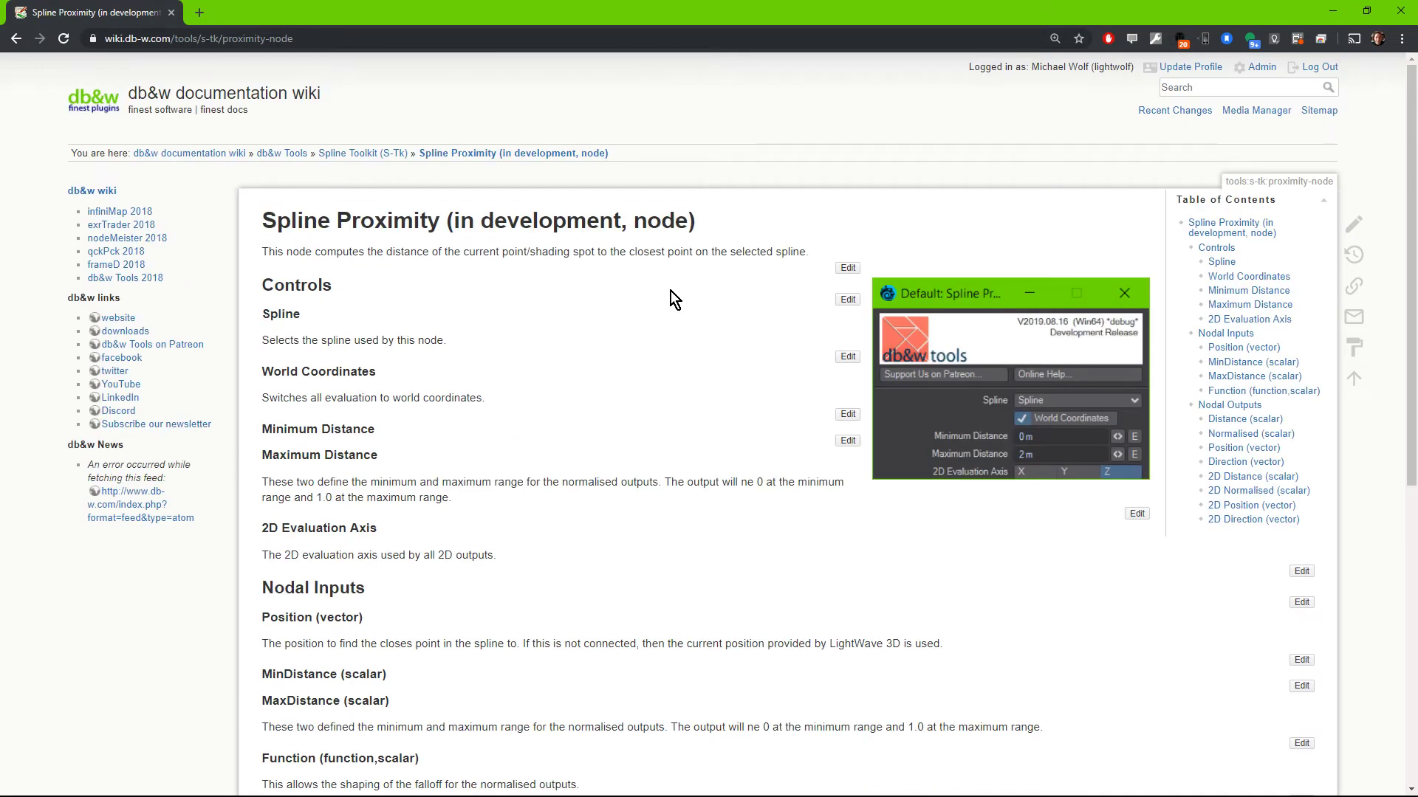
Switch to LightWave Layout, view the online help of Spline Displacement (1) in the browser, and return to Layout.
{"action": "key", "text": "alt+Tab"}
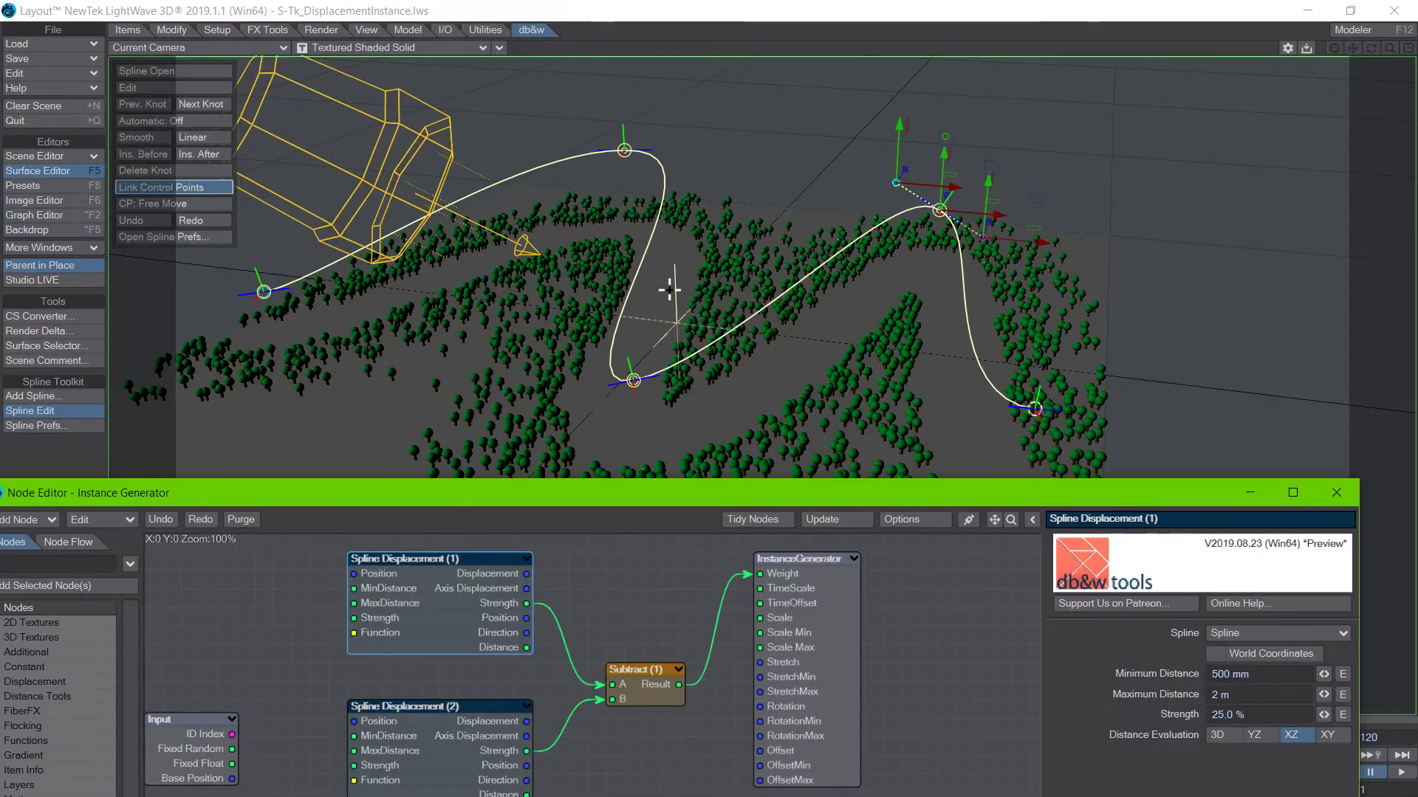
{"action": "left_click", "coordinate": [1250, 602]}
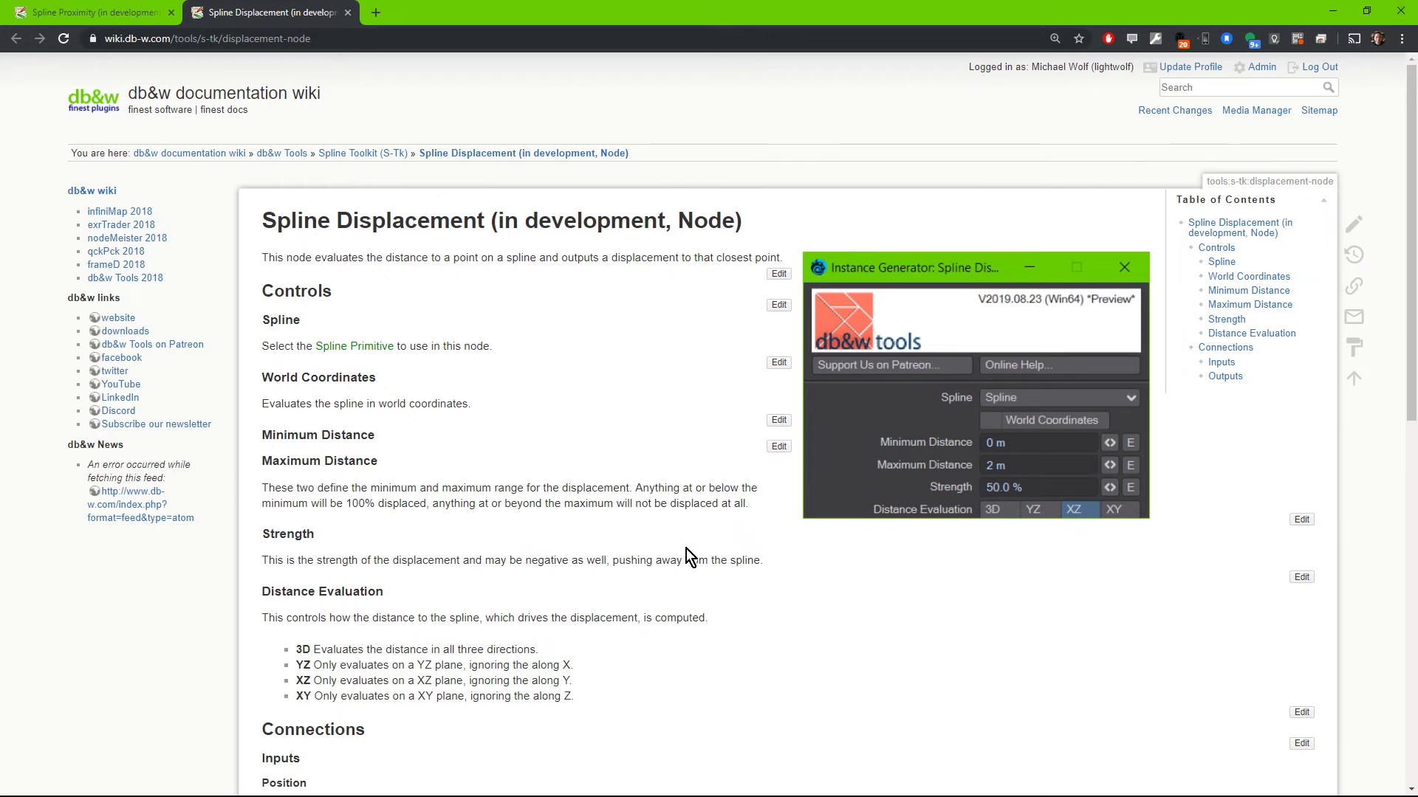
{"action": "key", "text": "alt+Tab"}
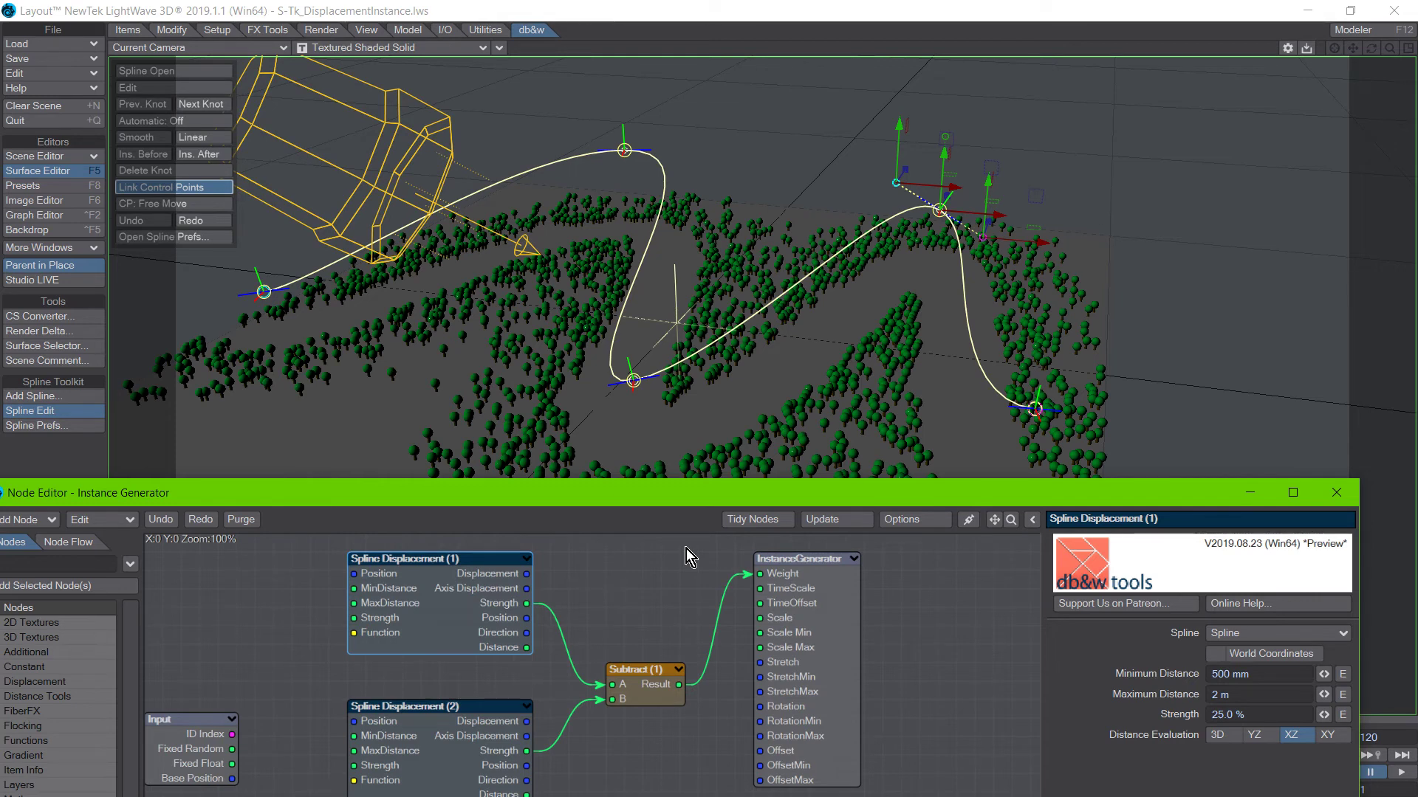
Load the recent scene S-Tk_2DProximity.lws without saving the current one, and move the scene comment window slightly into the viewport.
{"action": "left_click", "coordinate": [70, 47]}
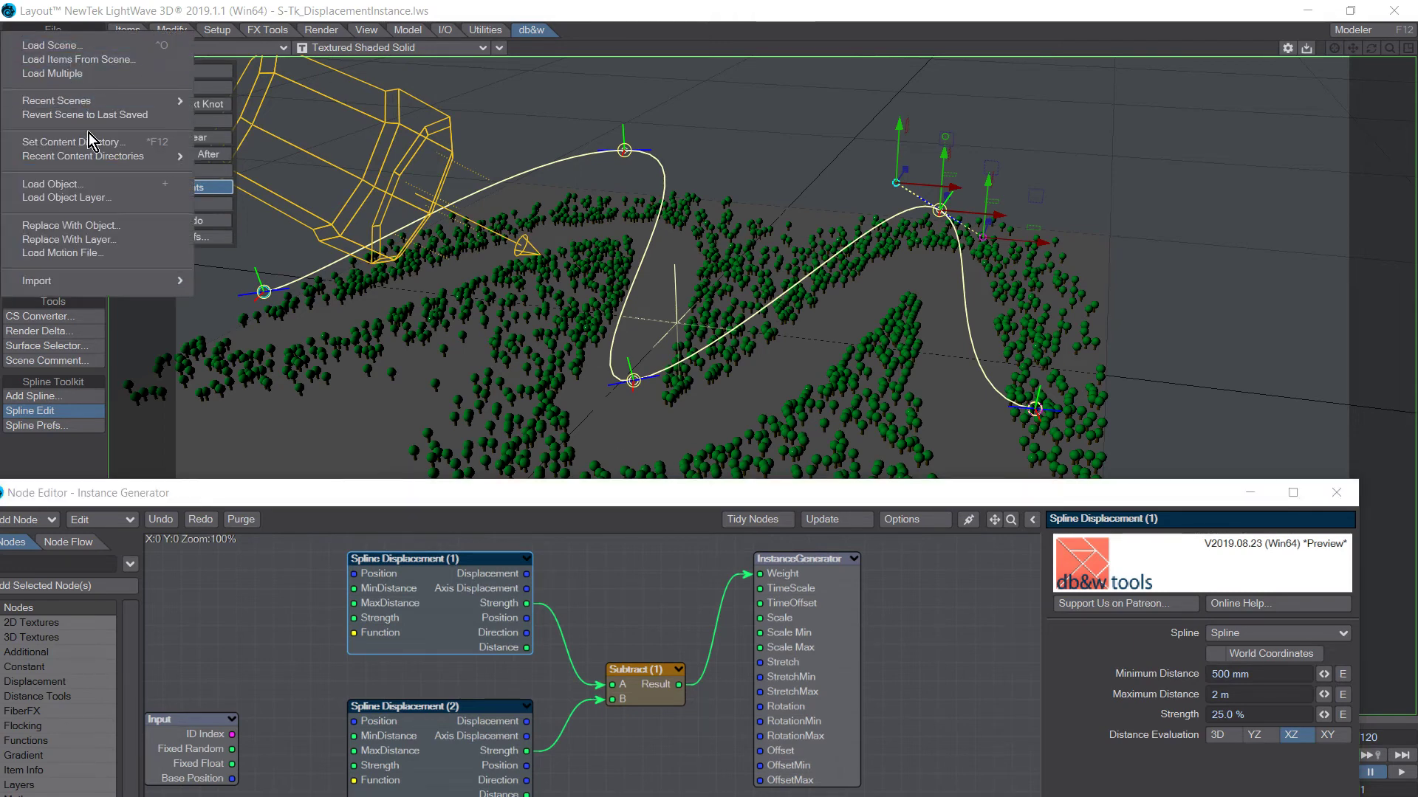
{"action": "mouse_move", "coordinate": [89, 104]}
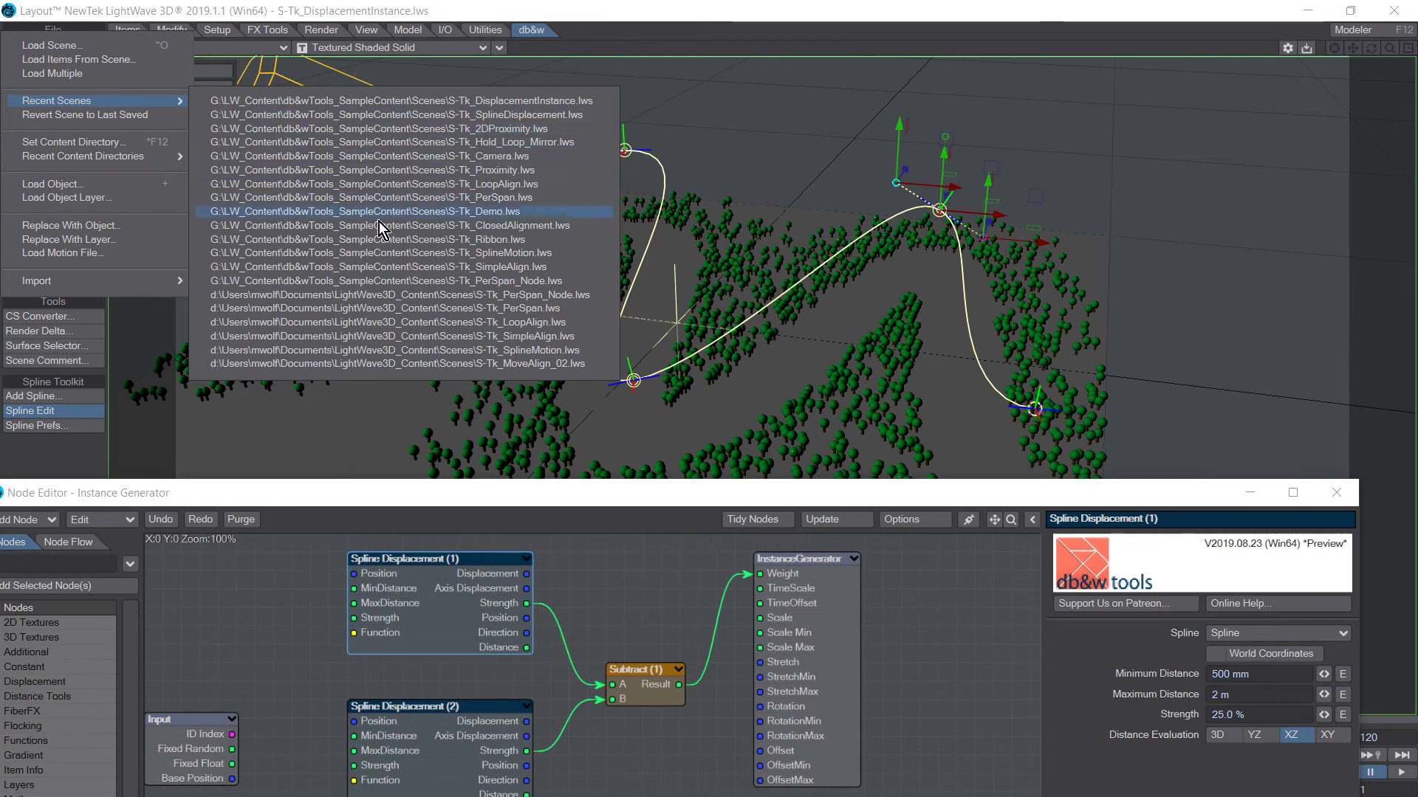
{"action": "left_click", "coordinate": [384, 132]}
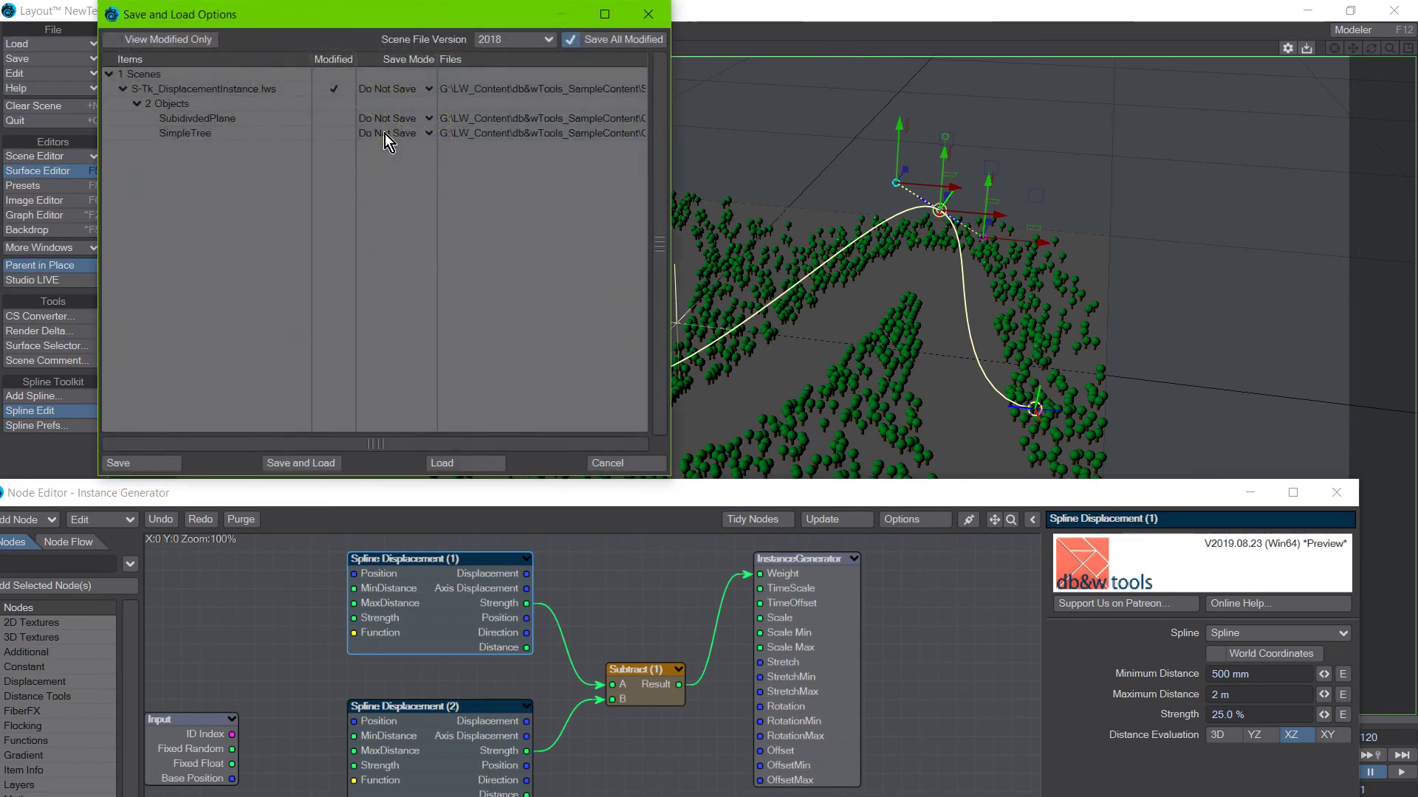
{"action": "left_click", "coordinate": [472, 464]}
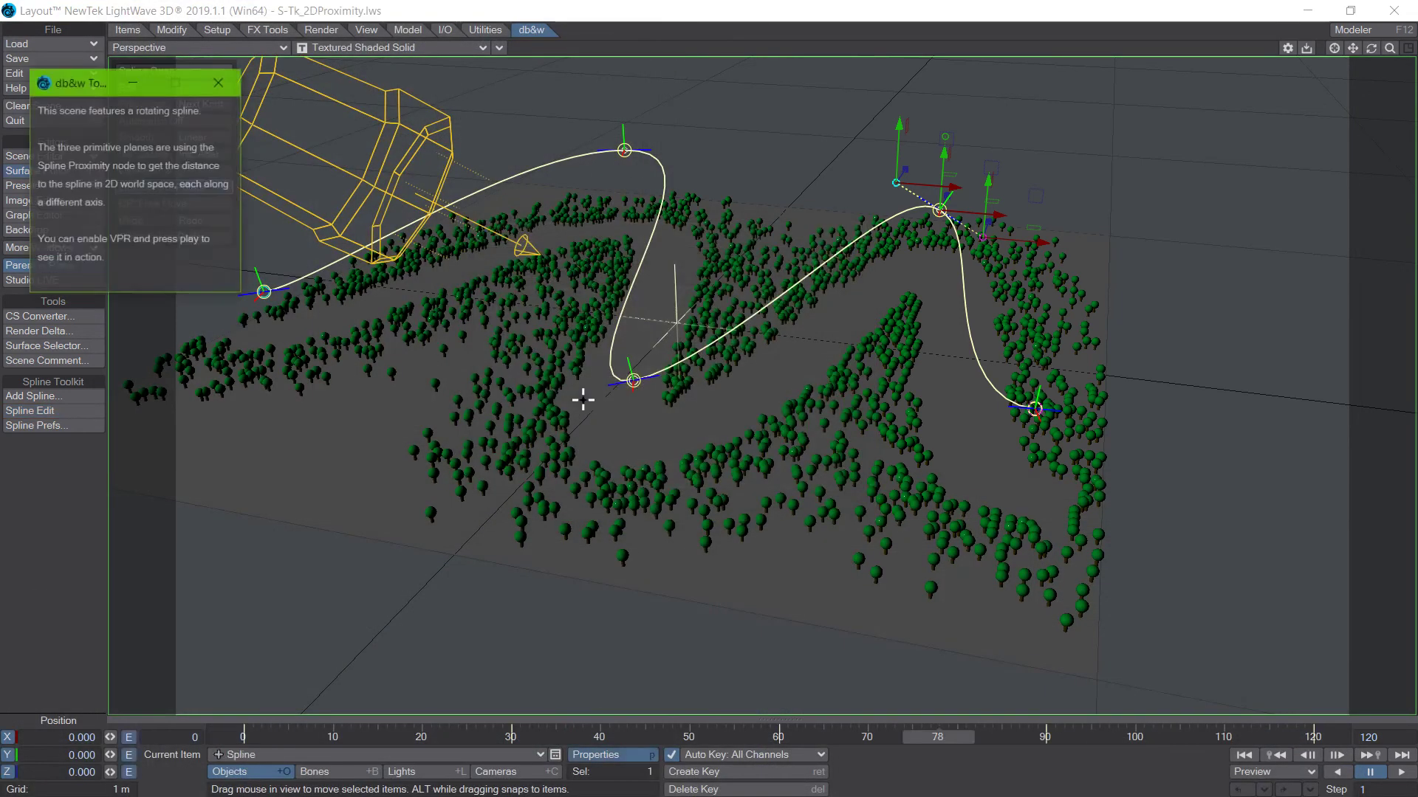
{"action": "left_click_drag", "start_coordinate": [91, 91], "coordinate": [182, 112]}
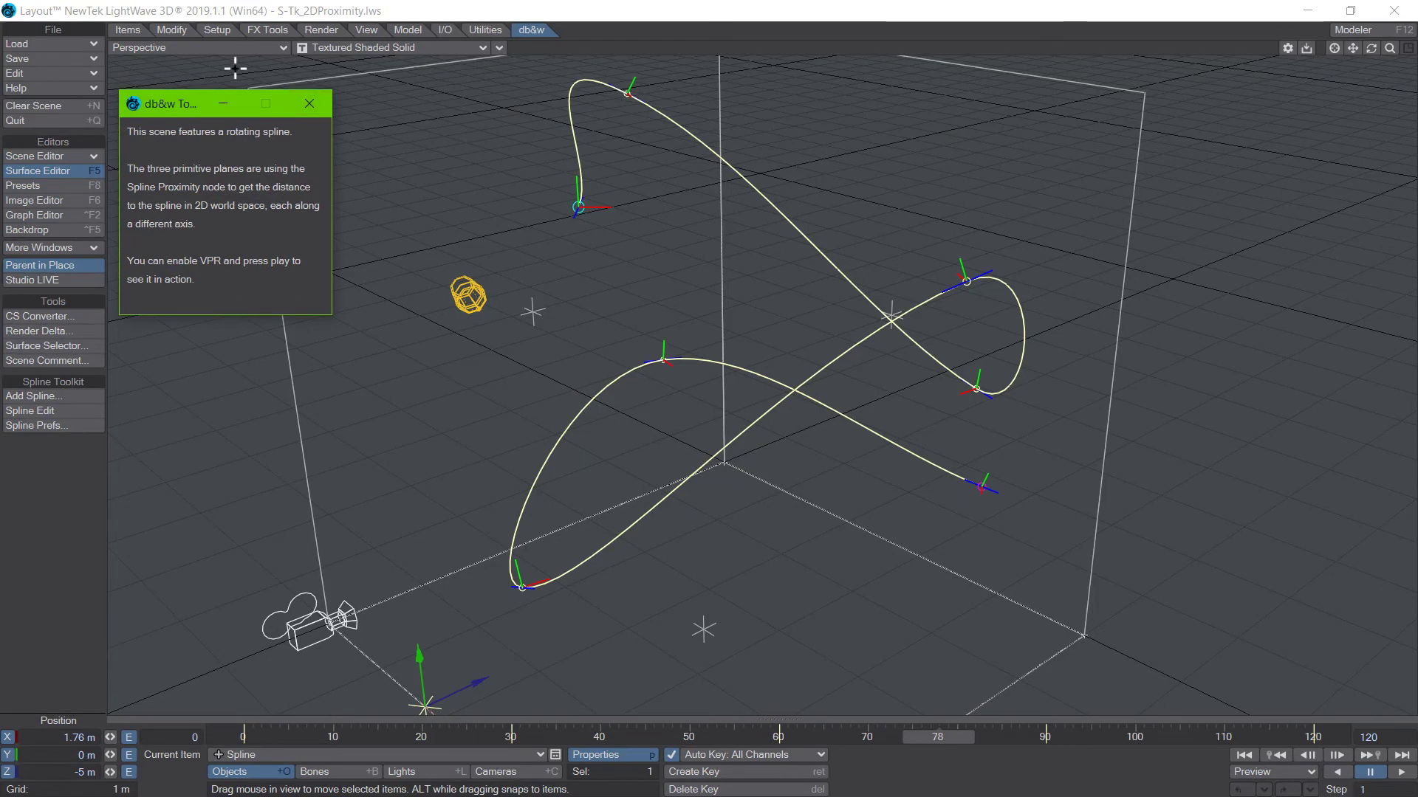
Turn on VPR rendering in the Perspective viewport and play the rotating spline animation.
{"action": "left_click", "coordinate": [47, 556]}
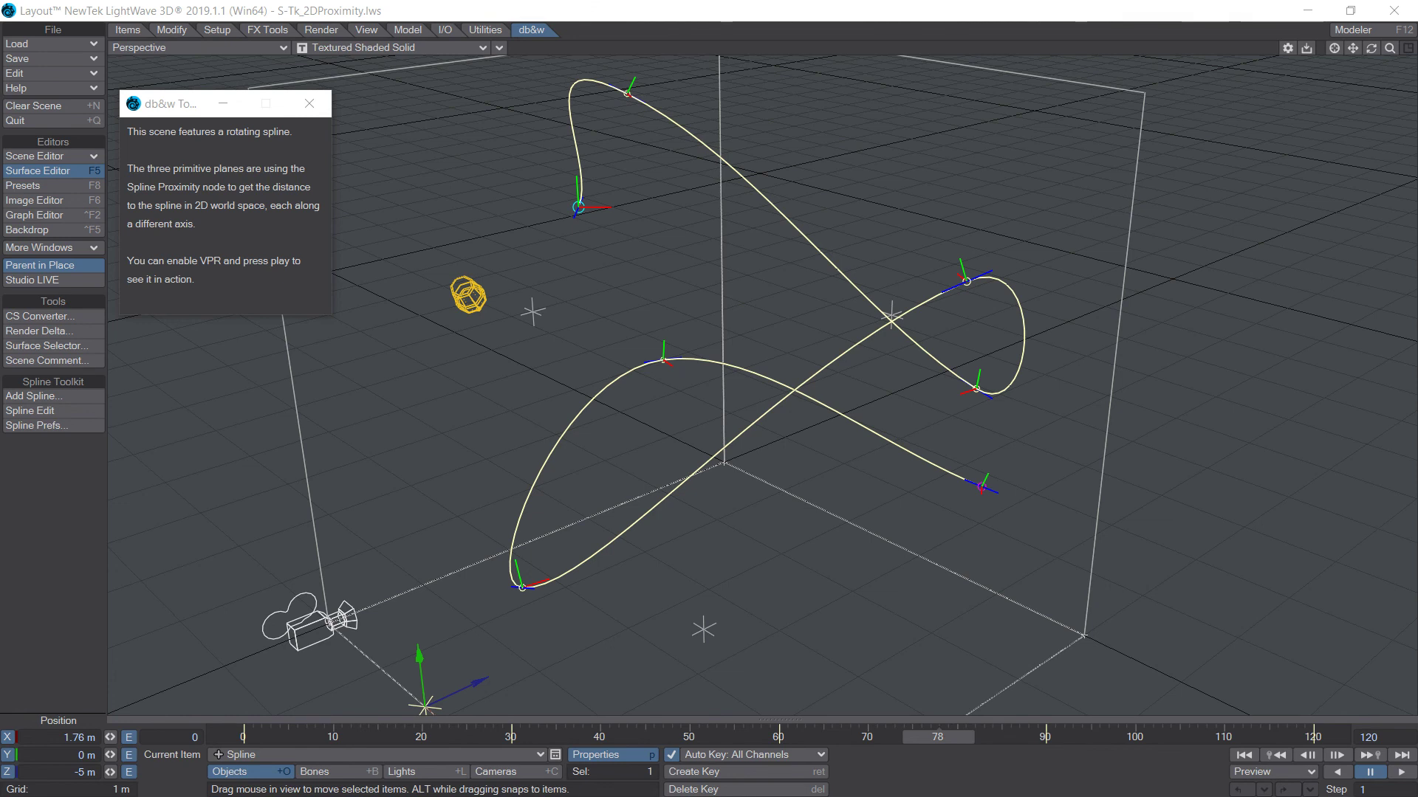
{"action": "left_click", "coordinate": [955, 771]}
{"action": "key", "text": "ctrl+F9"}
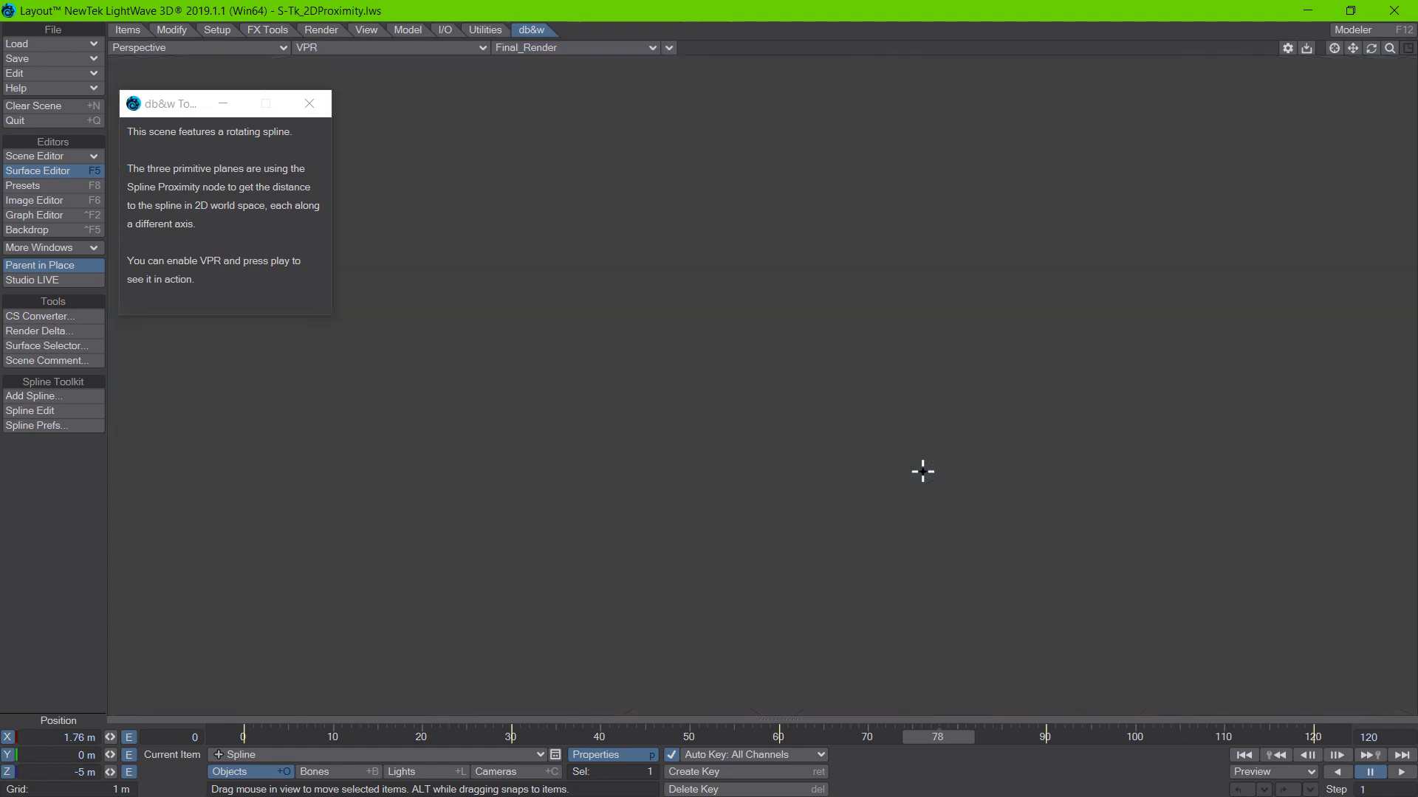
{"action": "left_click", "coordinate": [1401, 774]}
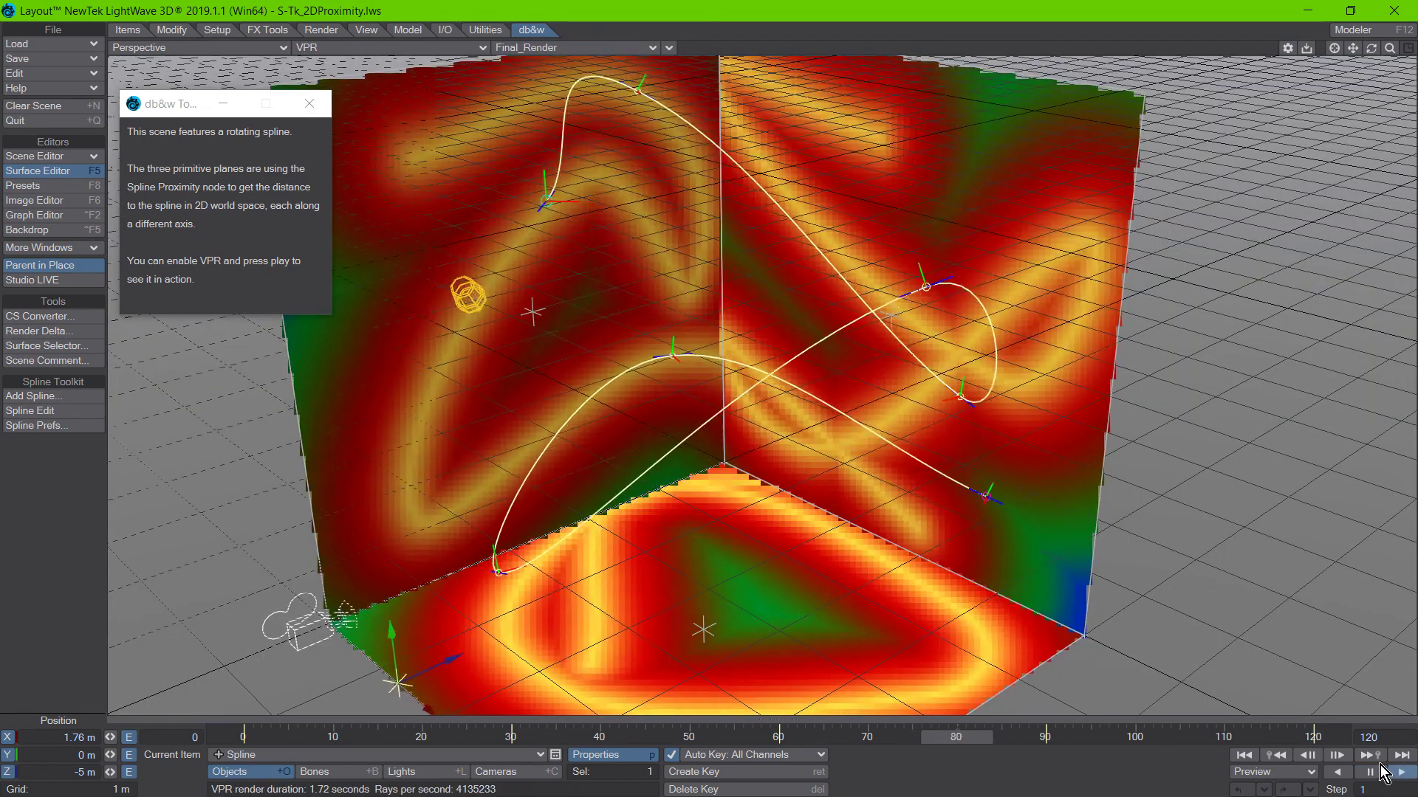